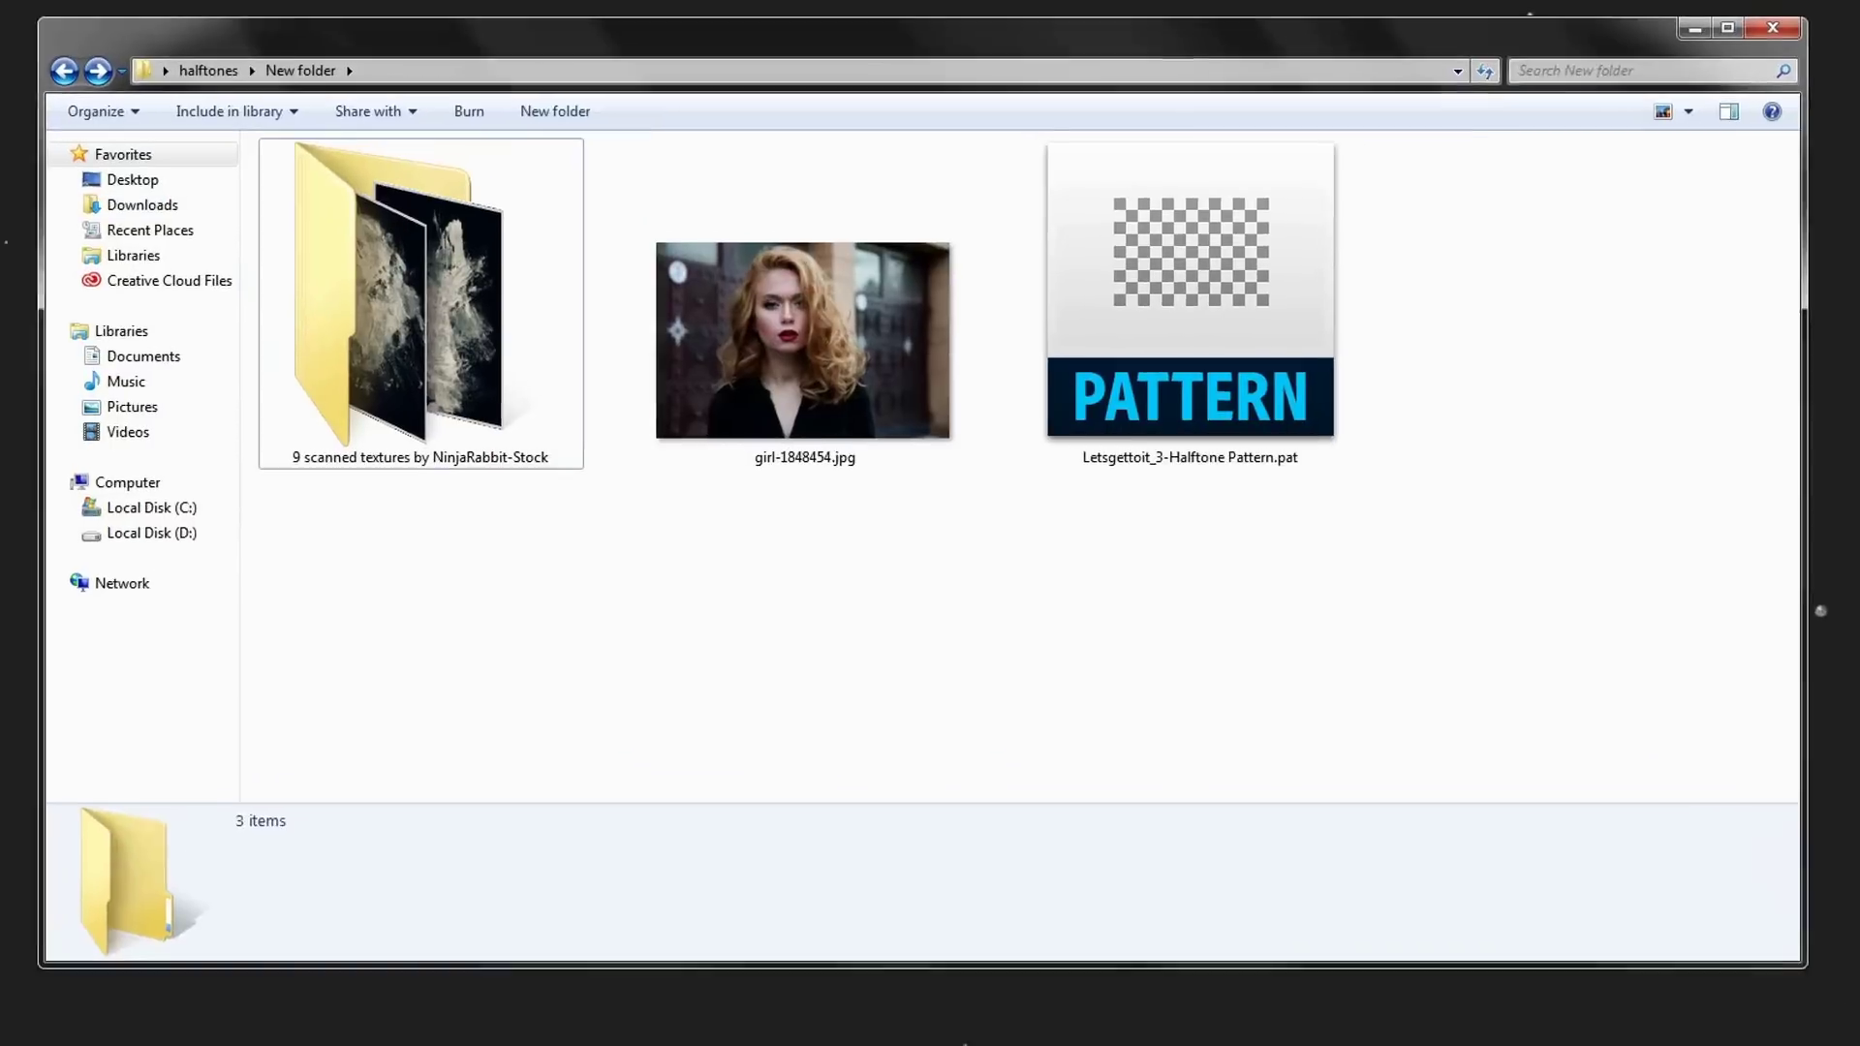
Step: Minimize the halftone resources folder window and switch to Photoshop
left_click(1267, 406)
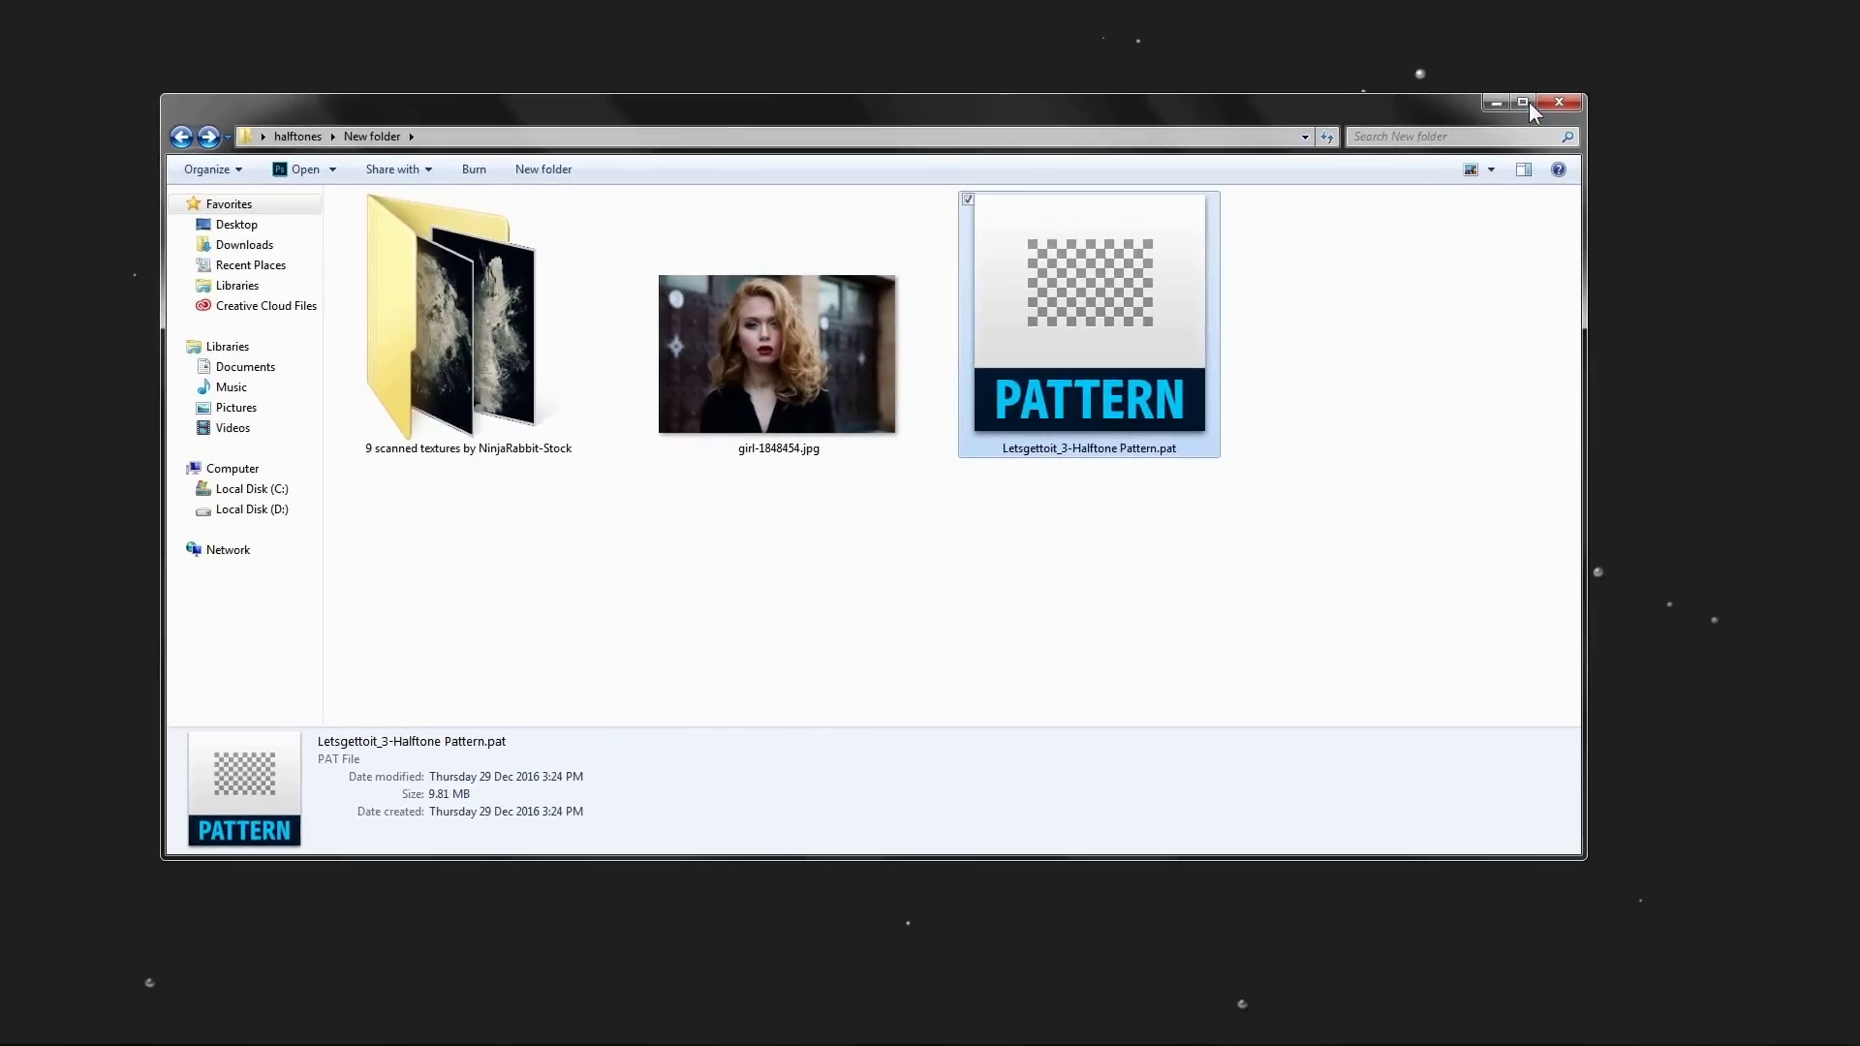
left_click(1497, 102)
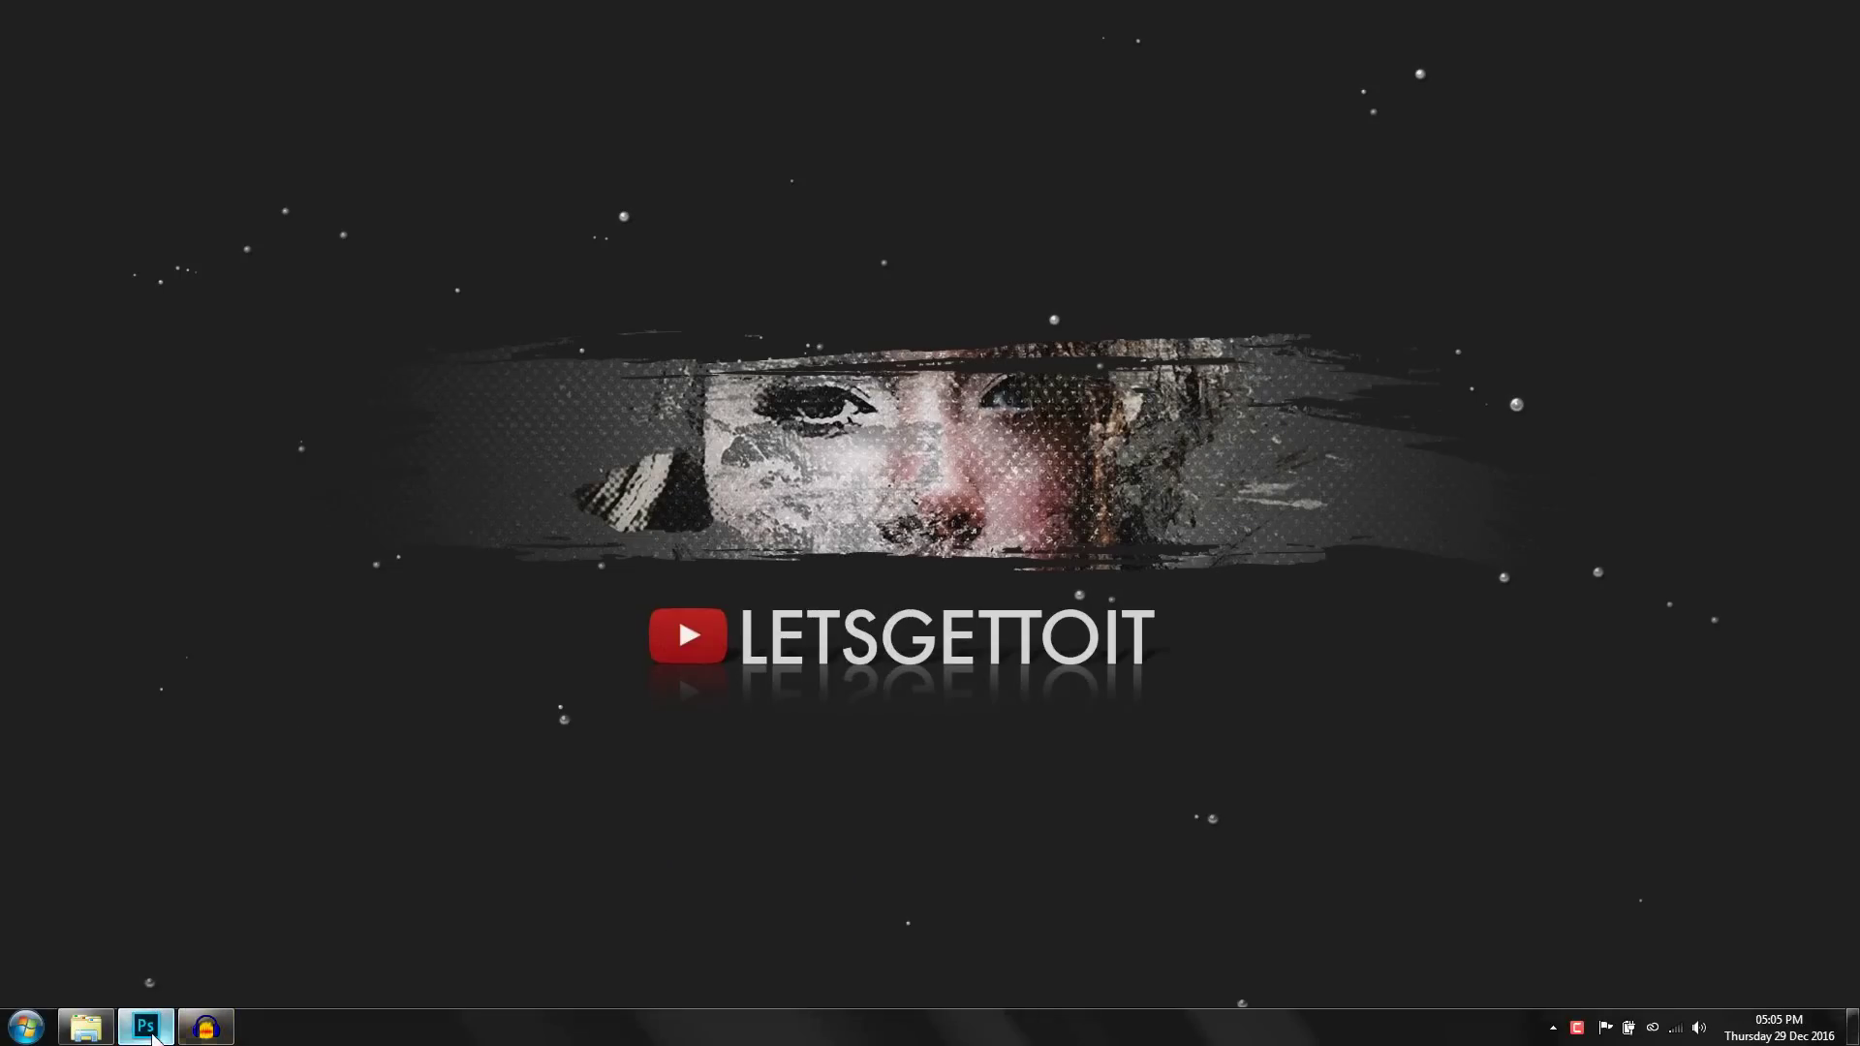
left_click(147, 1026)
Step: Create a new document 1920 pixels wide and 1080 pixels high
left_click(100, 15)
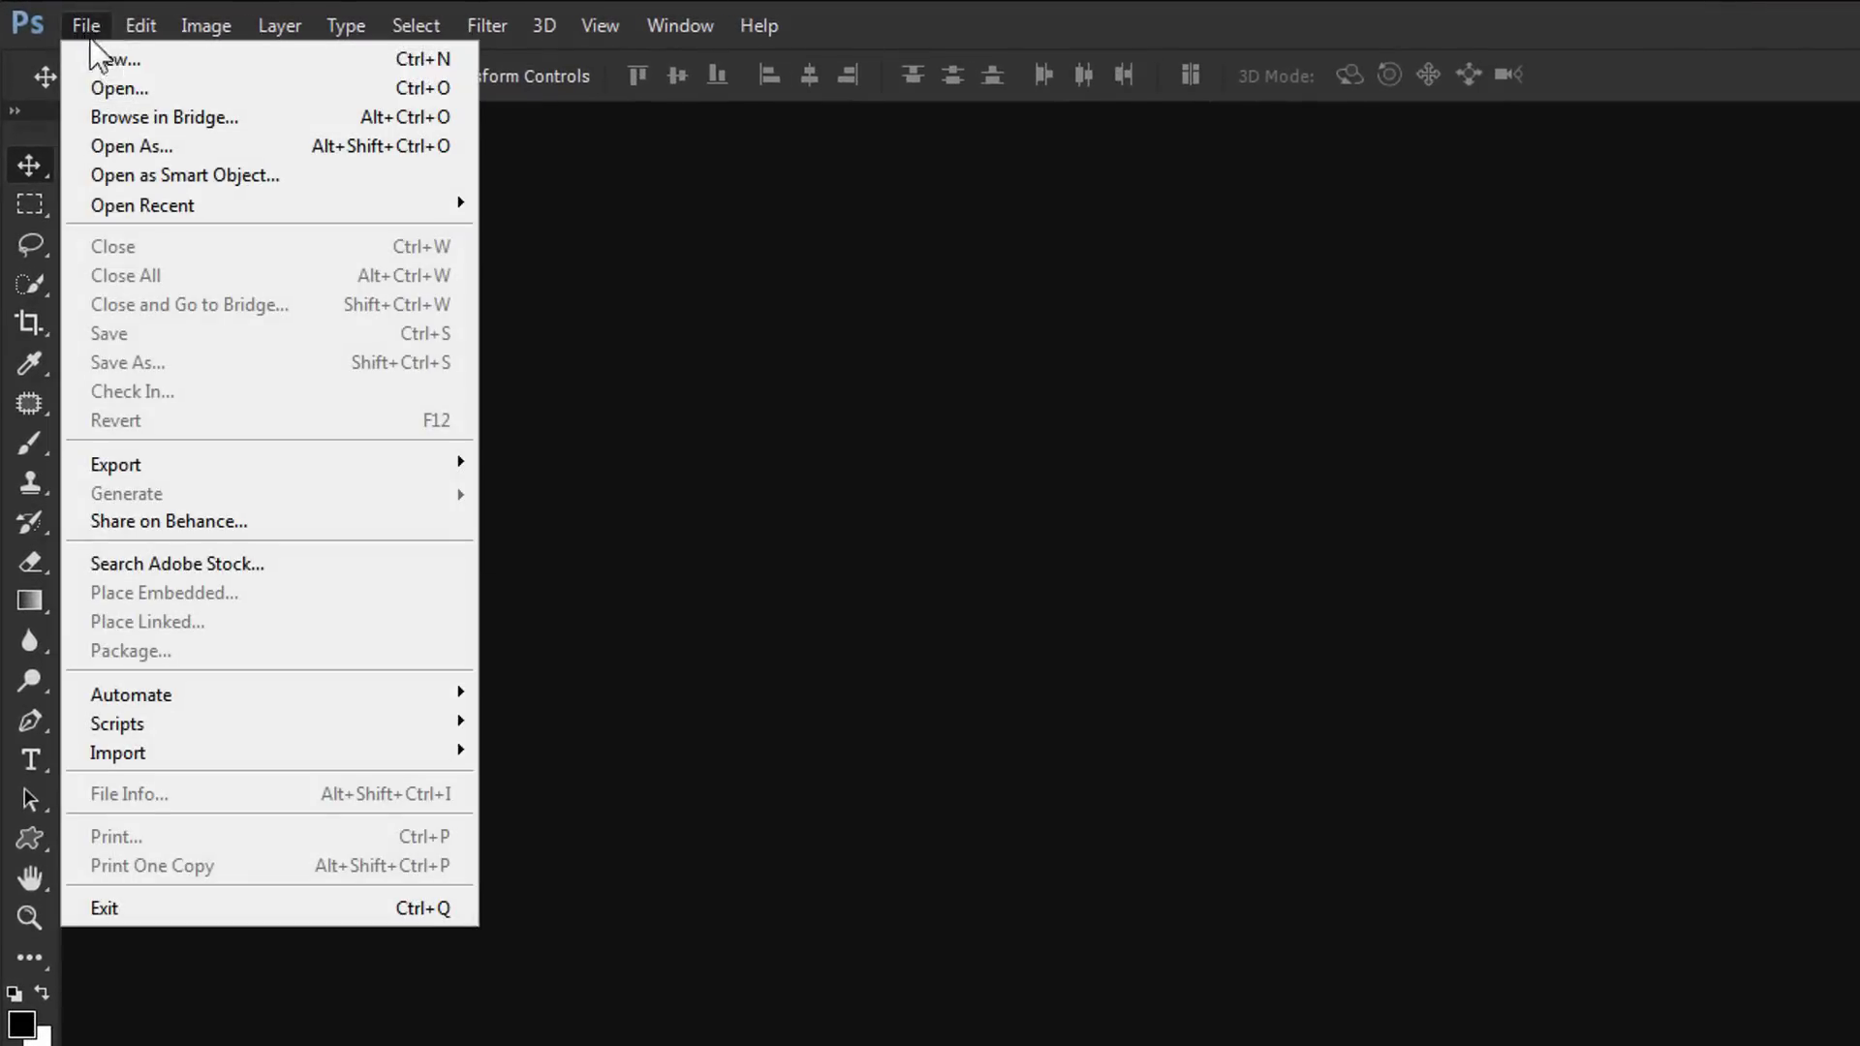
left_click(93, 54)
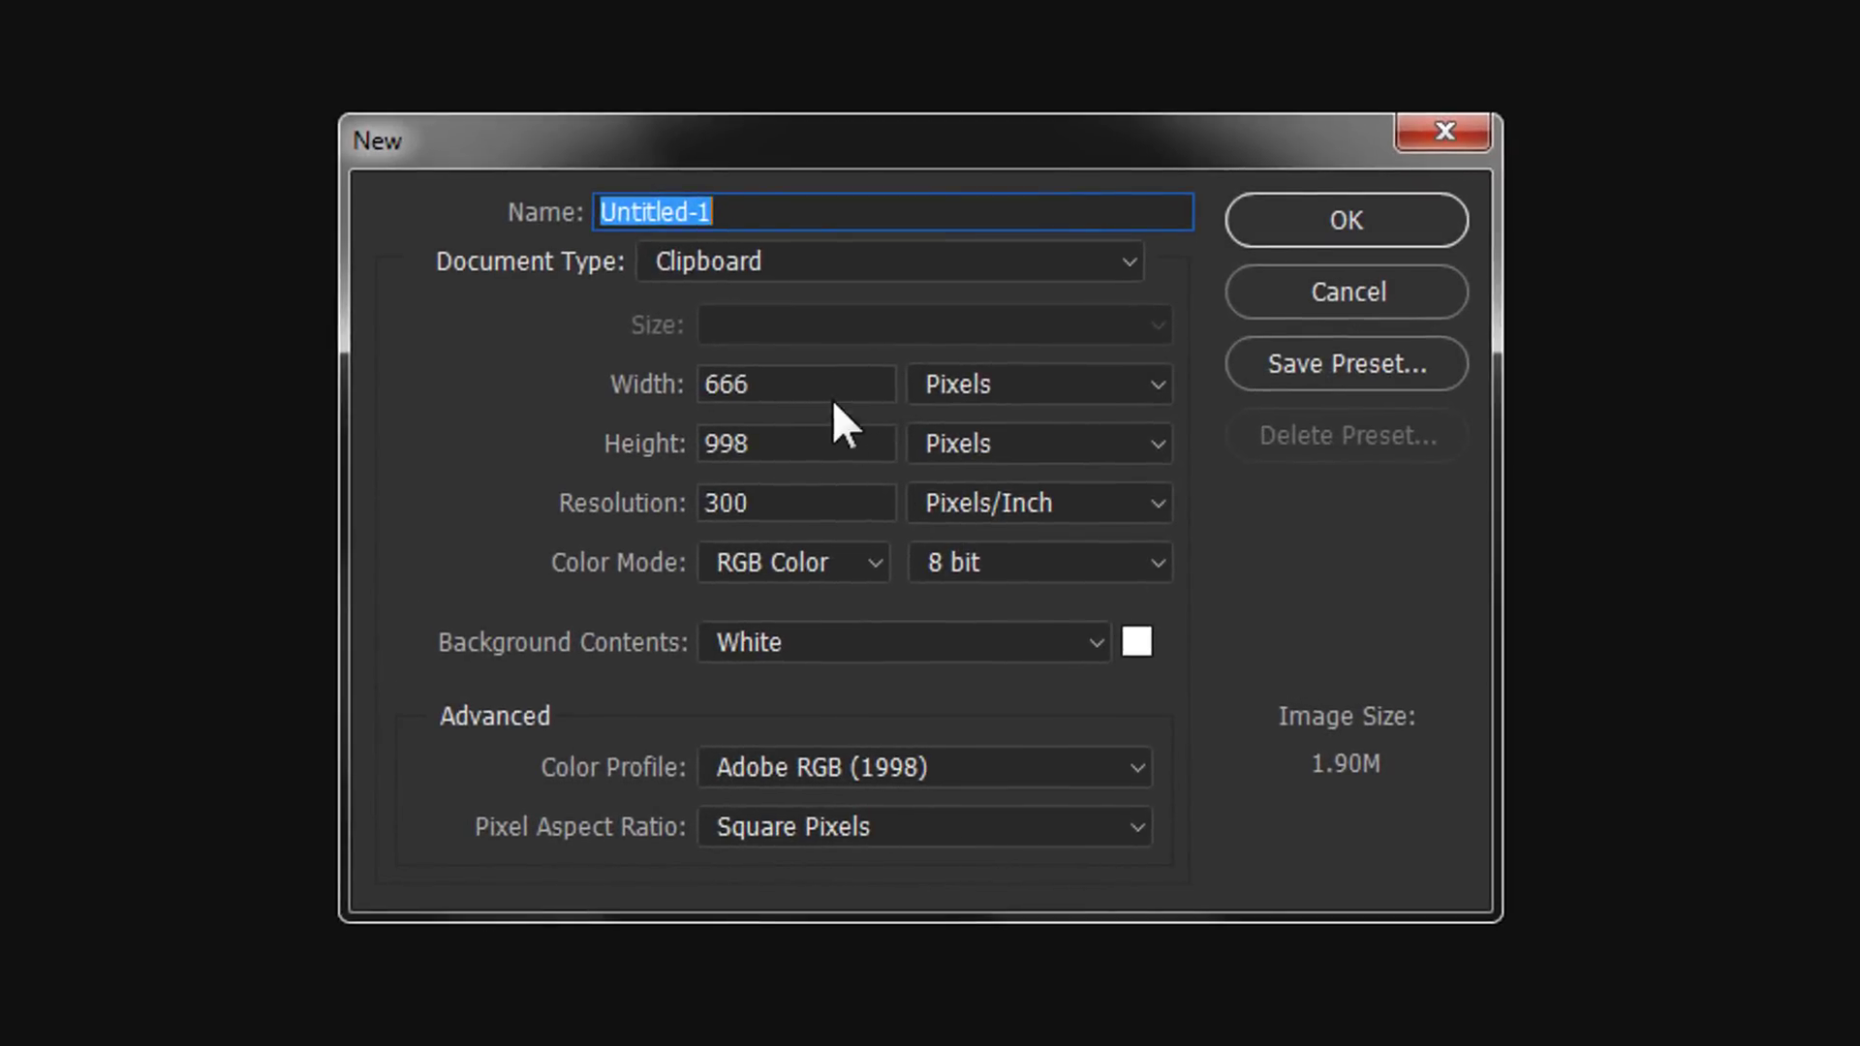
left_click(794, 392)
type("1920")
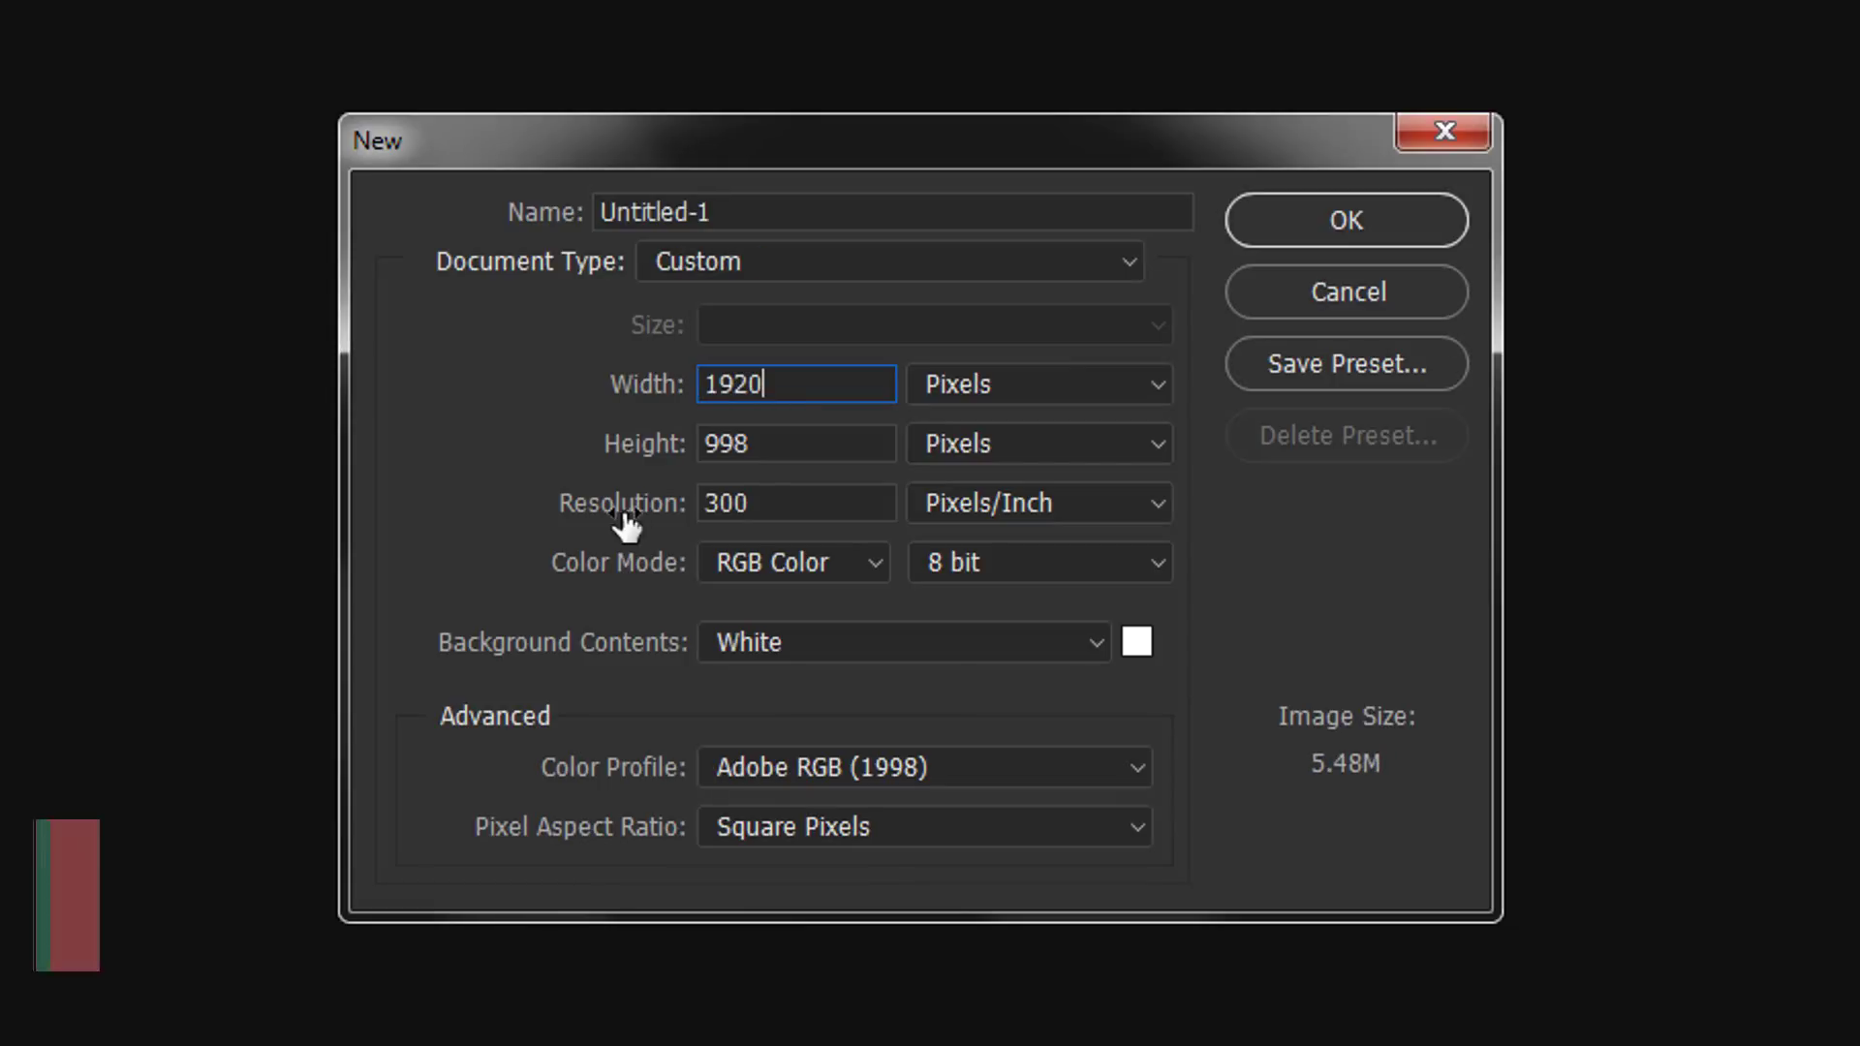
left_click(746, 448)
type("1080")
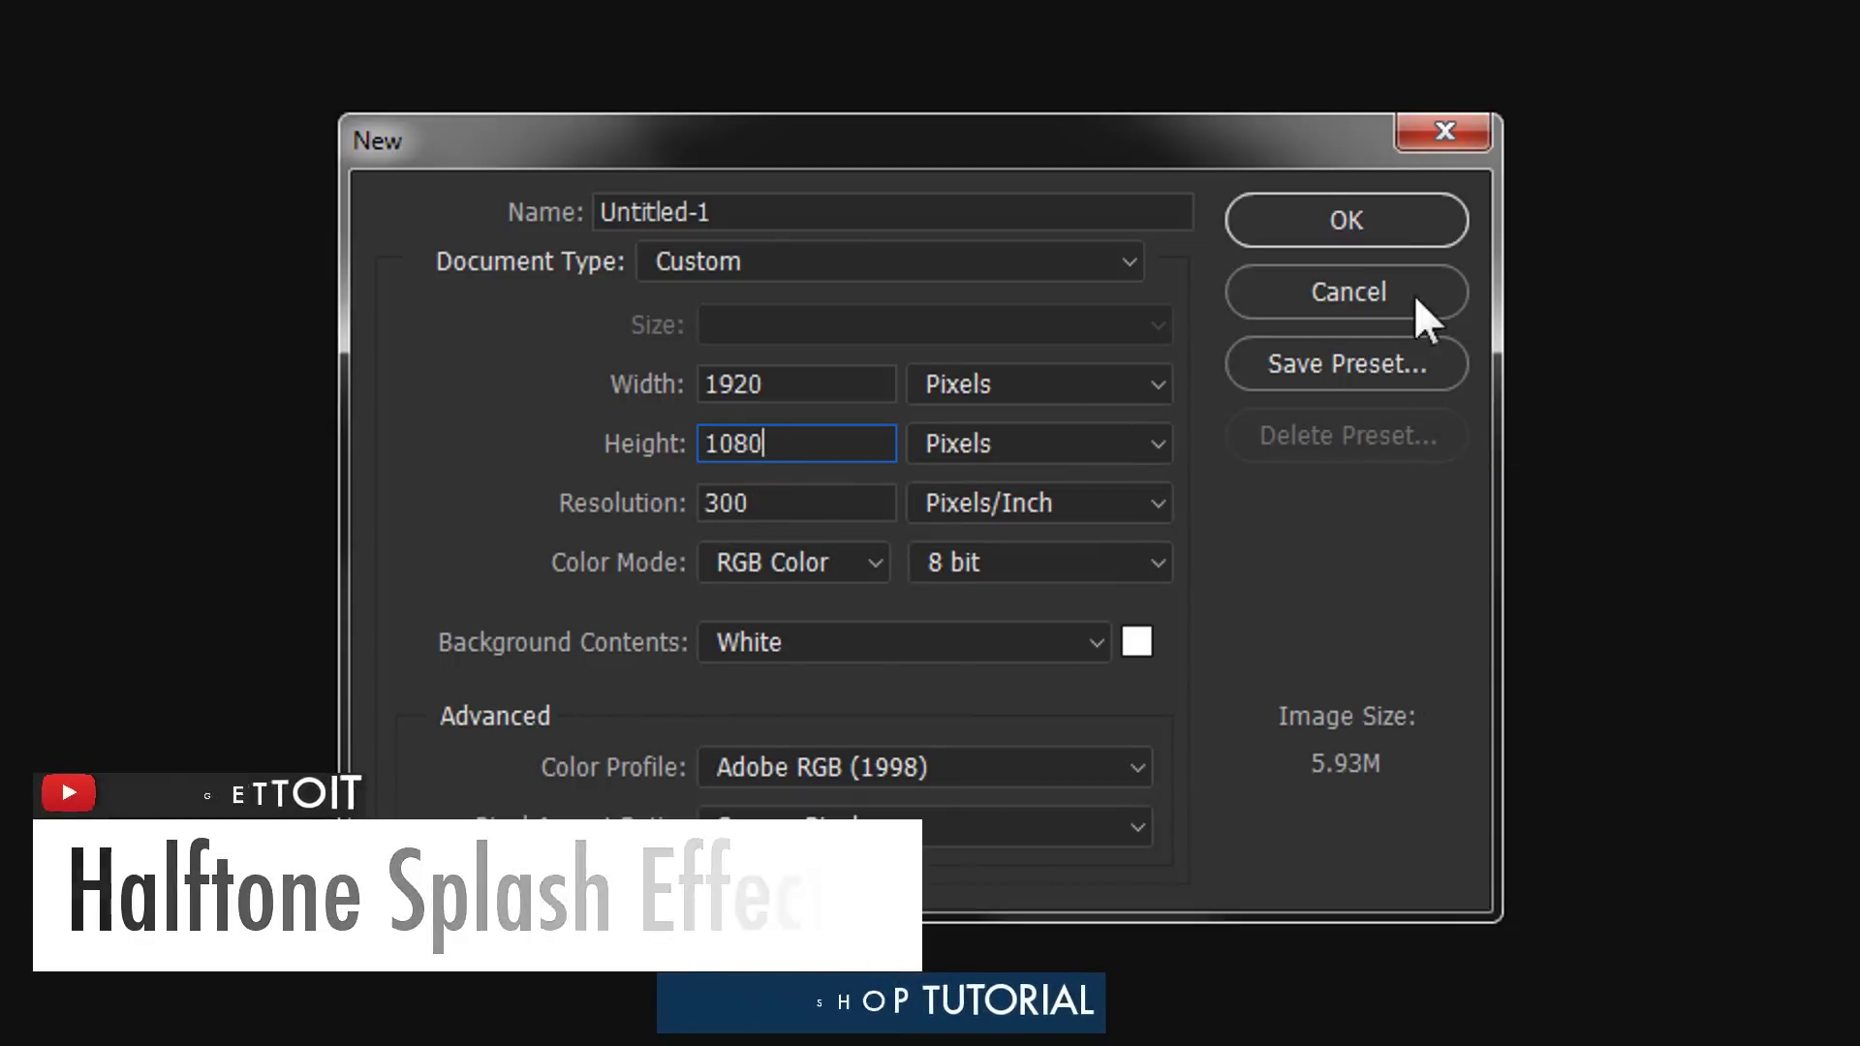
left_click(1347, 220)
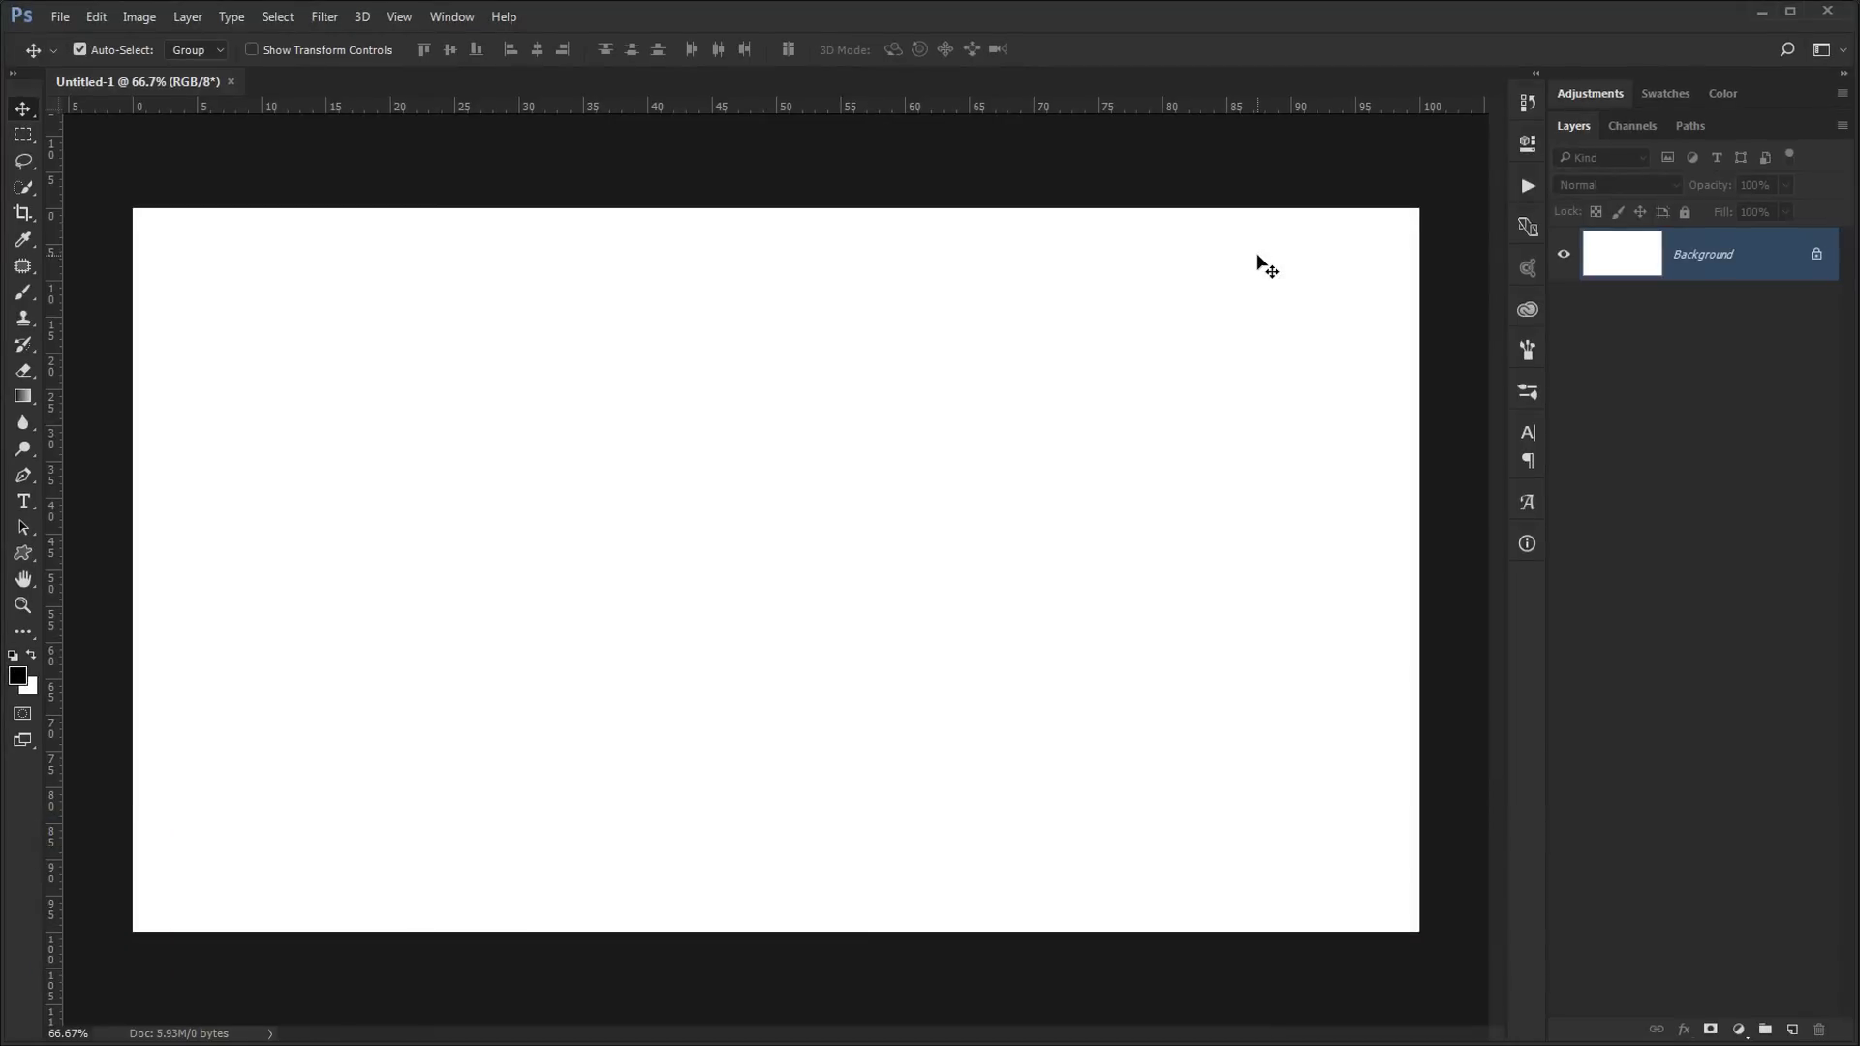
key("ctrl+0")
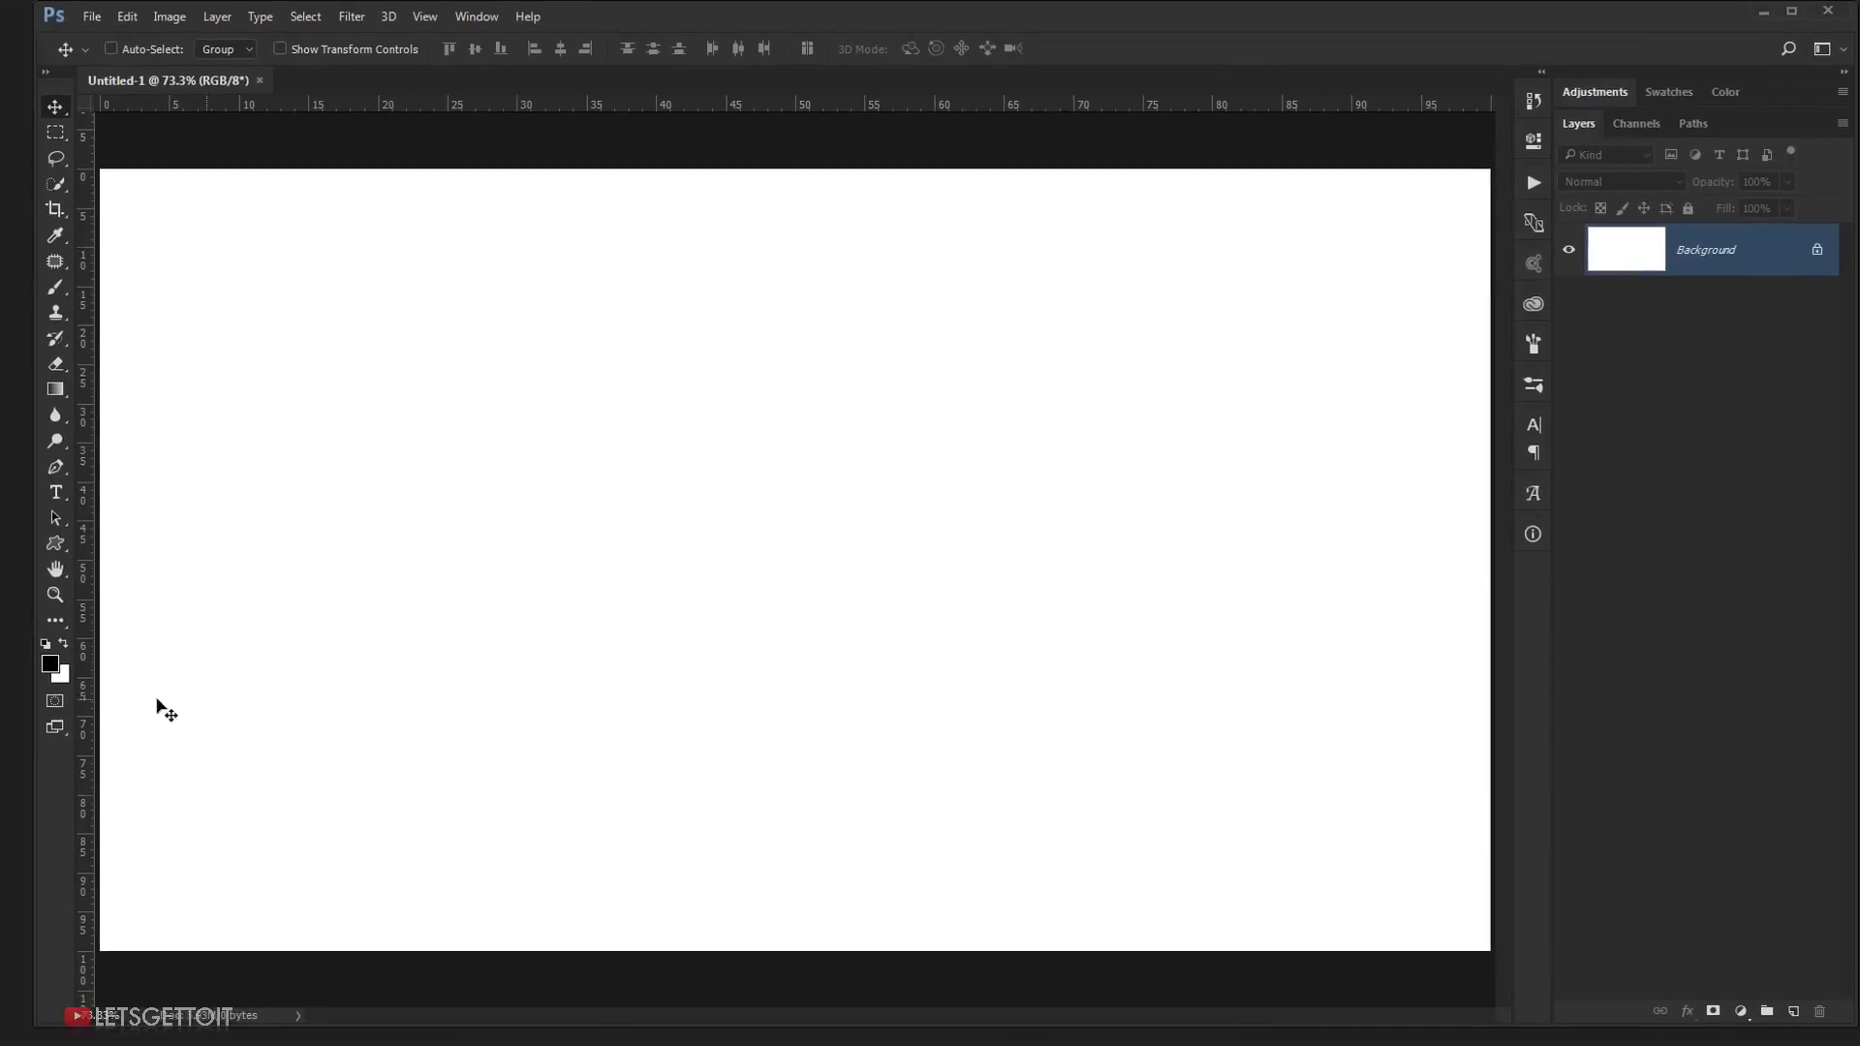
Step: Set the foreground color to a dark gray with 15% brightness and fill the Background layer with it
left_click(50, 663)
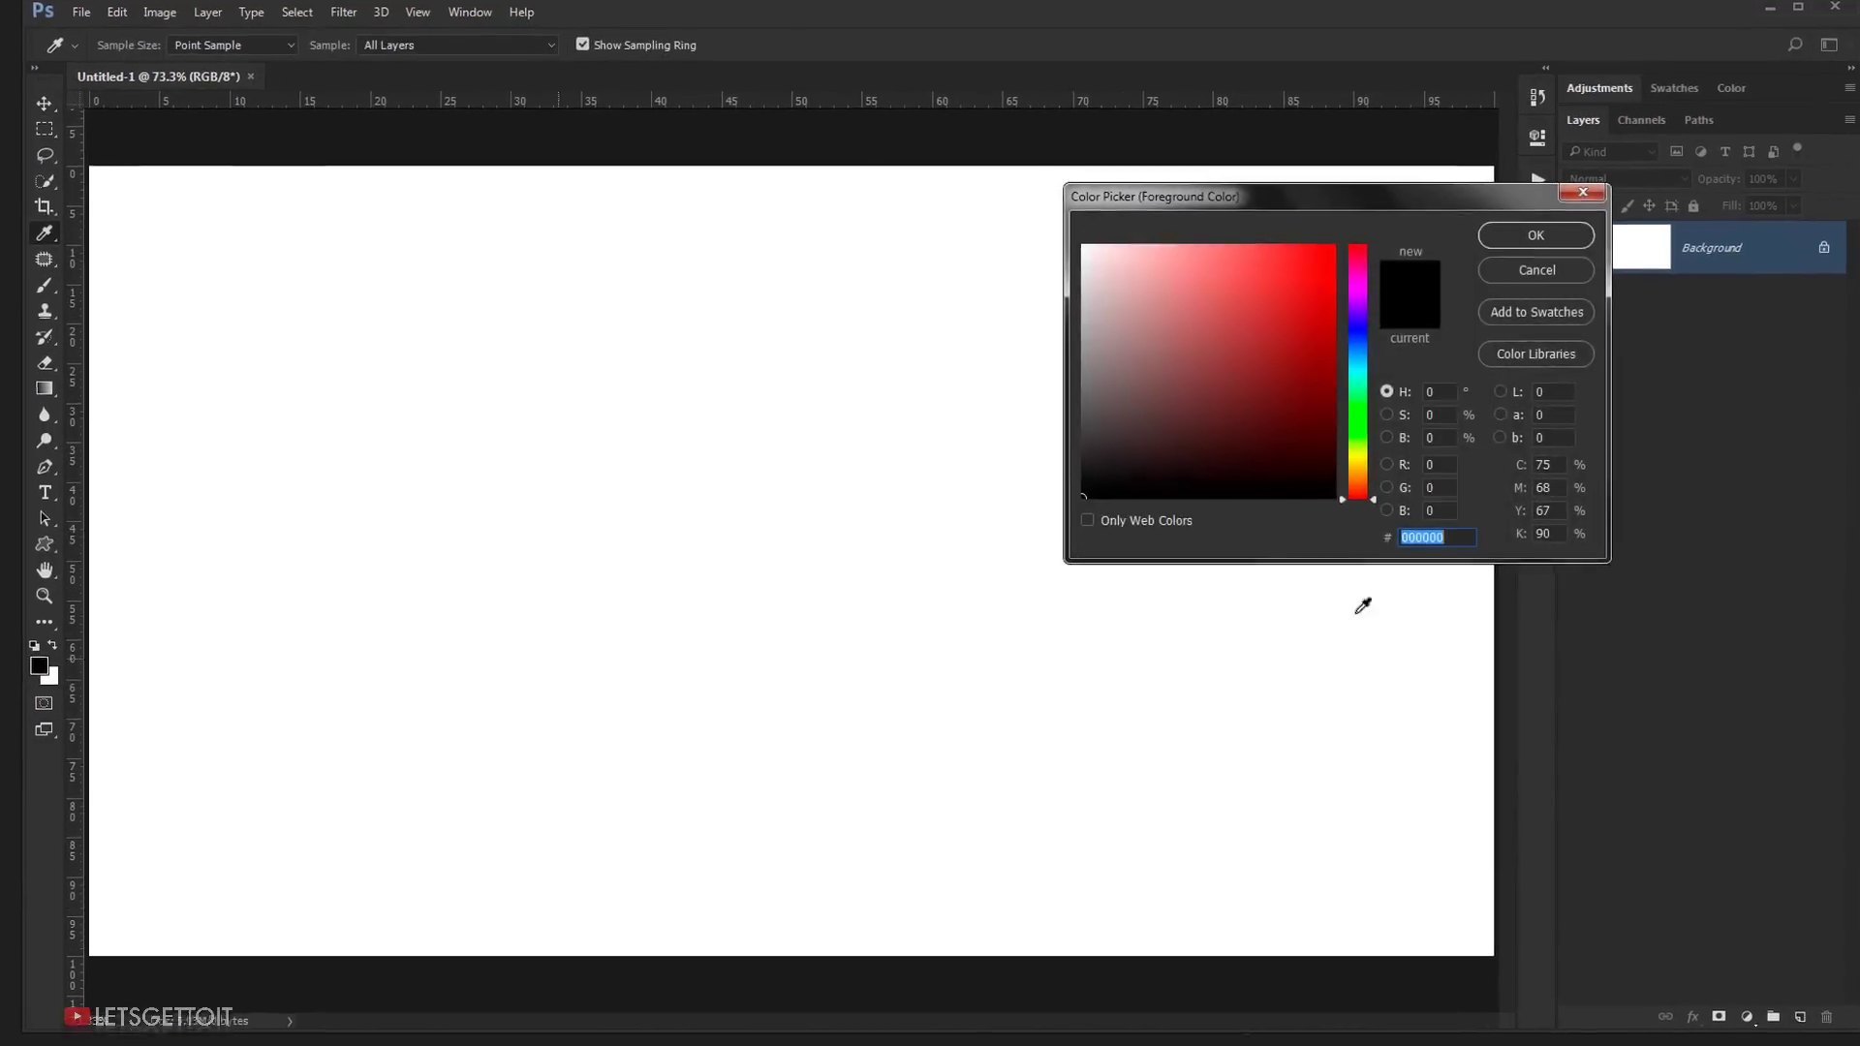
left_click(1444, 545)
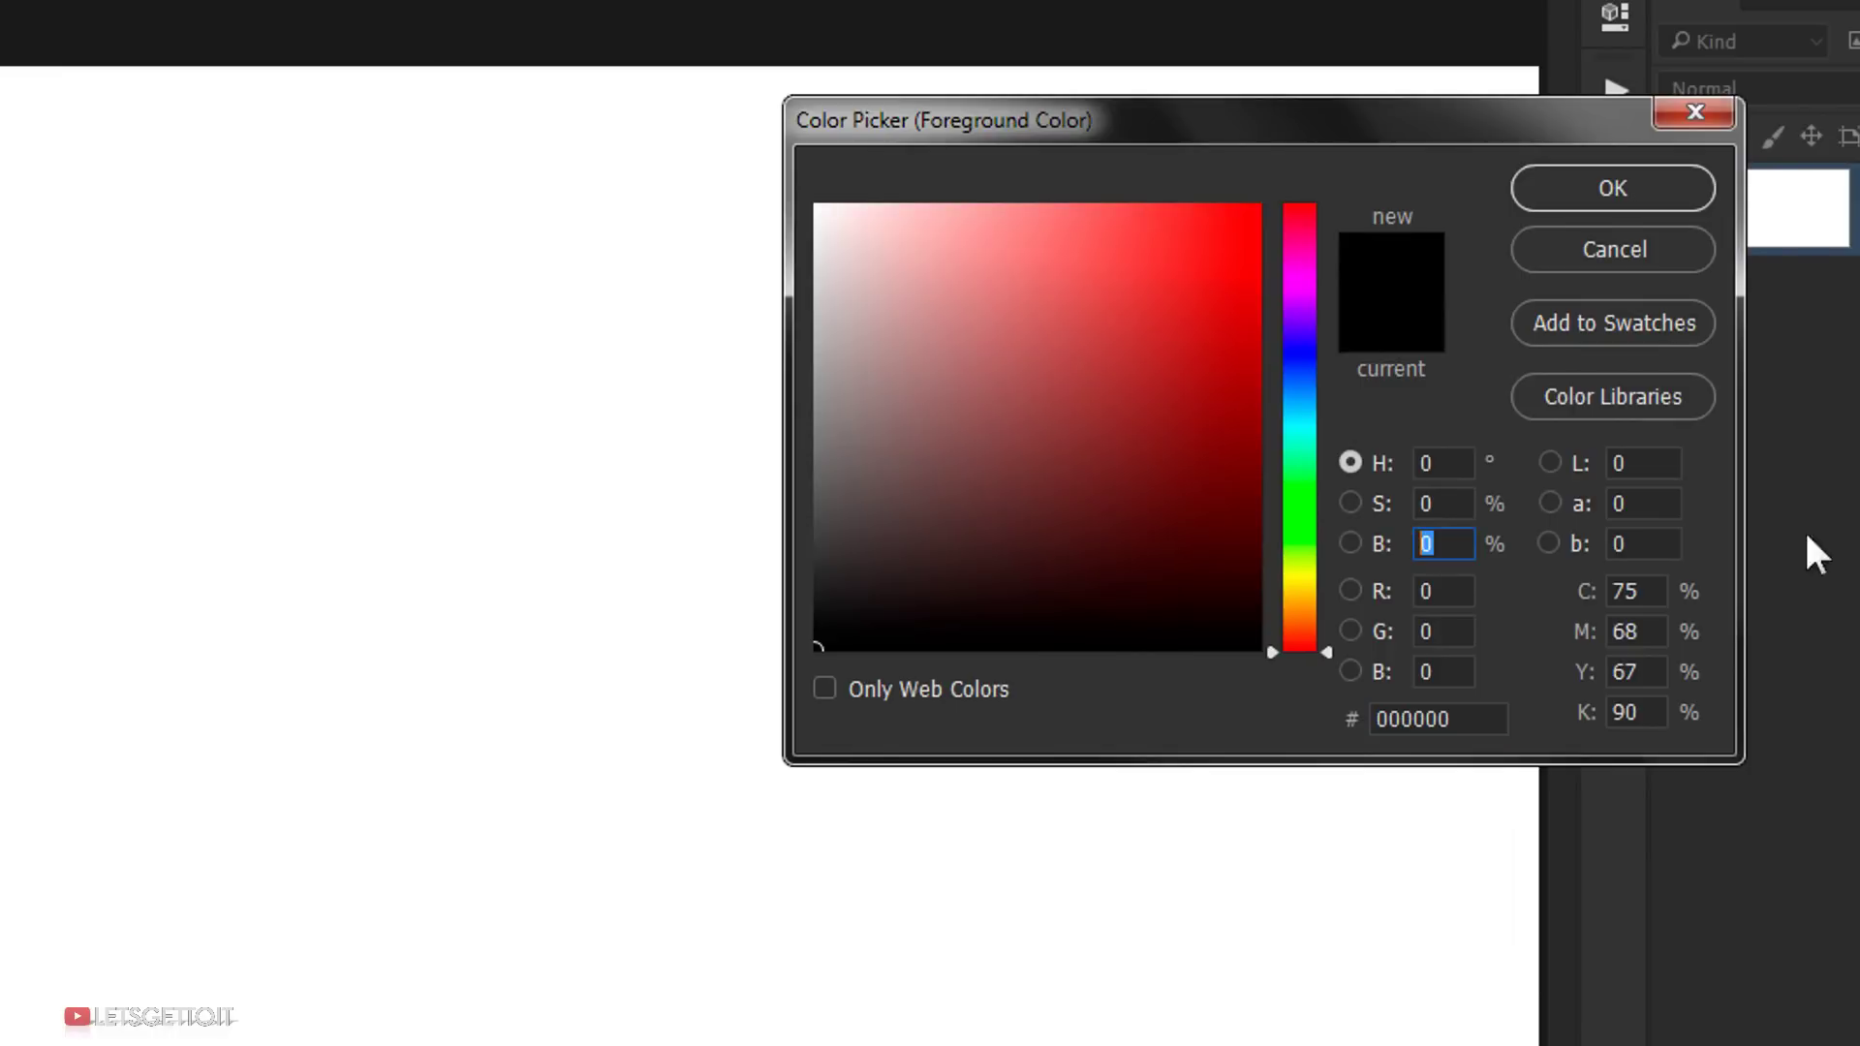
type("15")
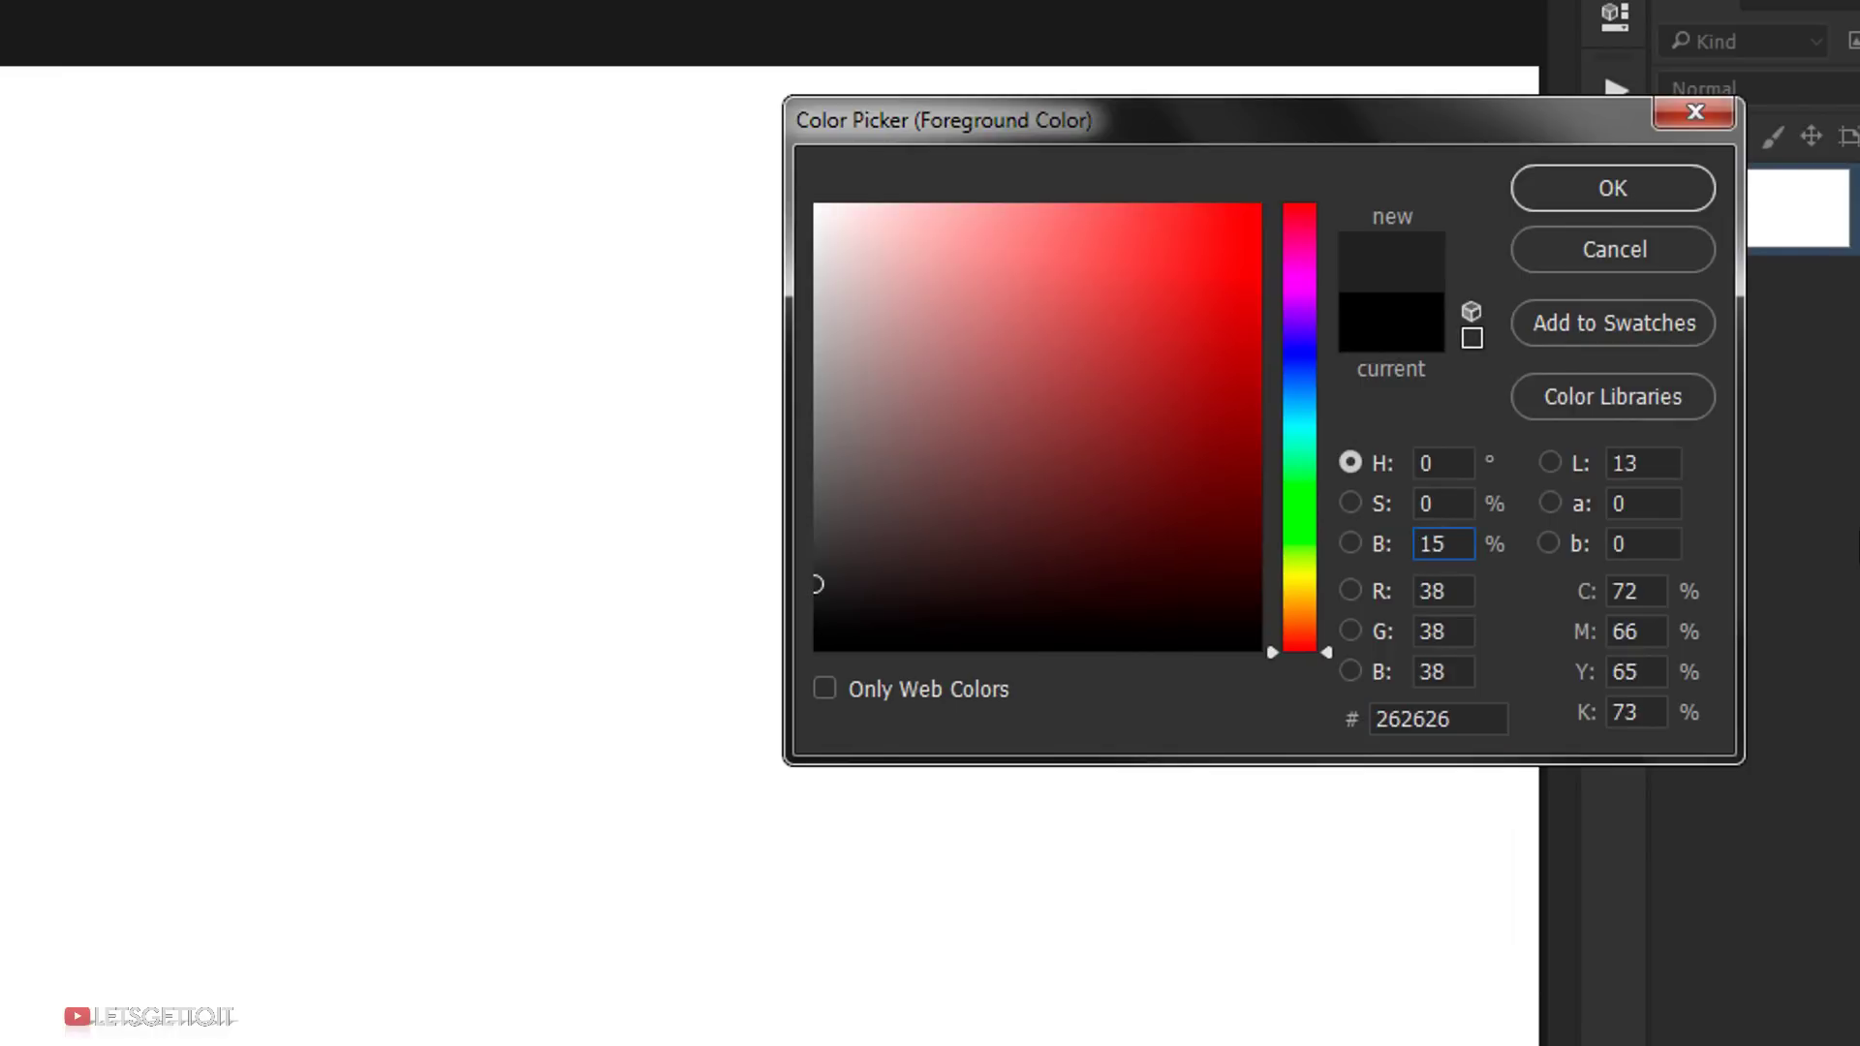
left_click(1612, 188)
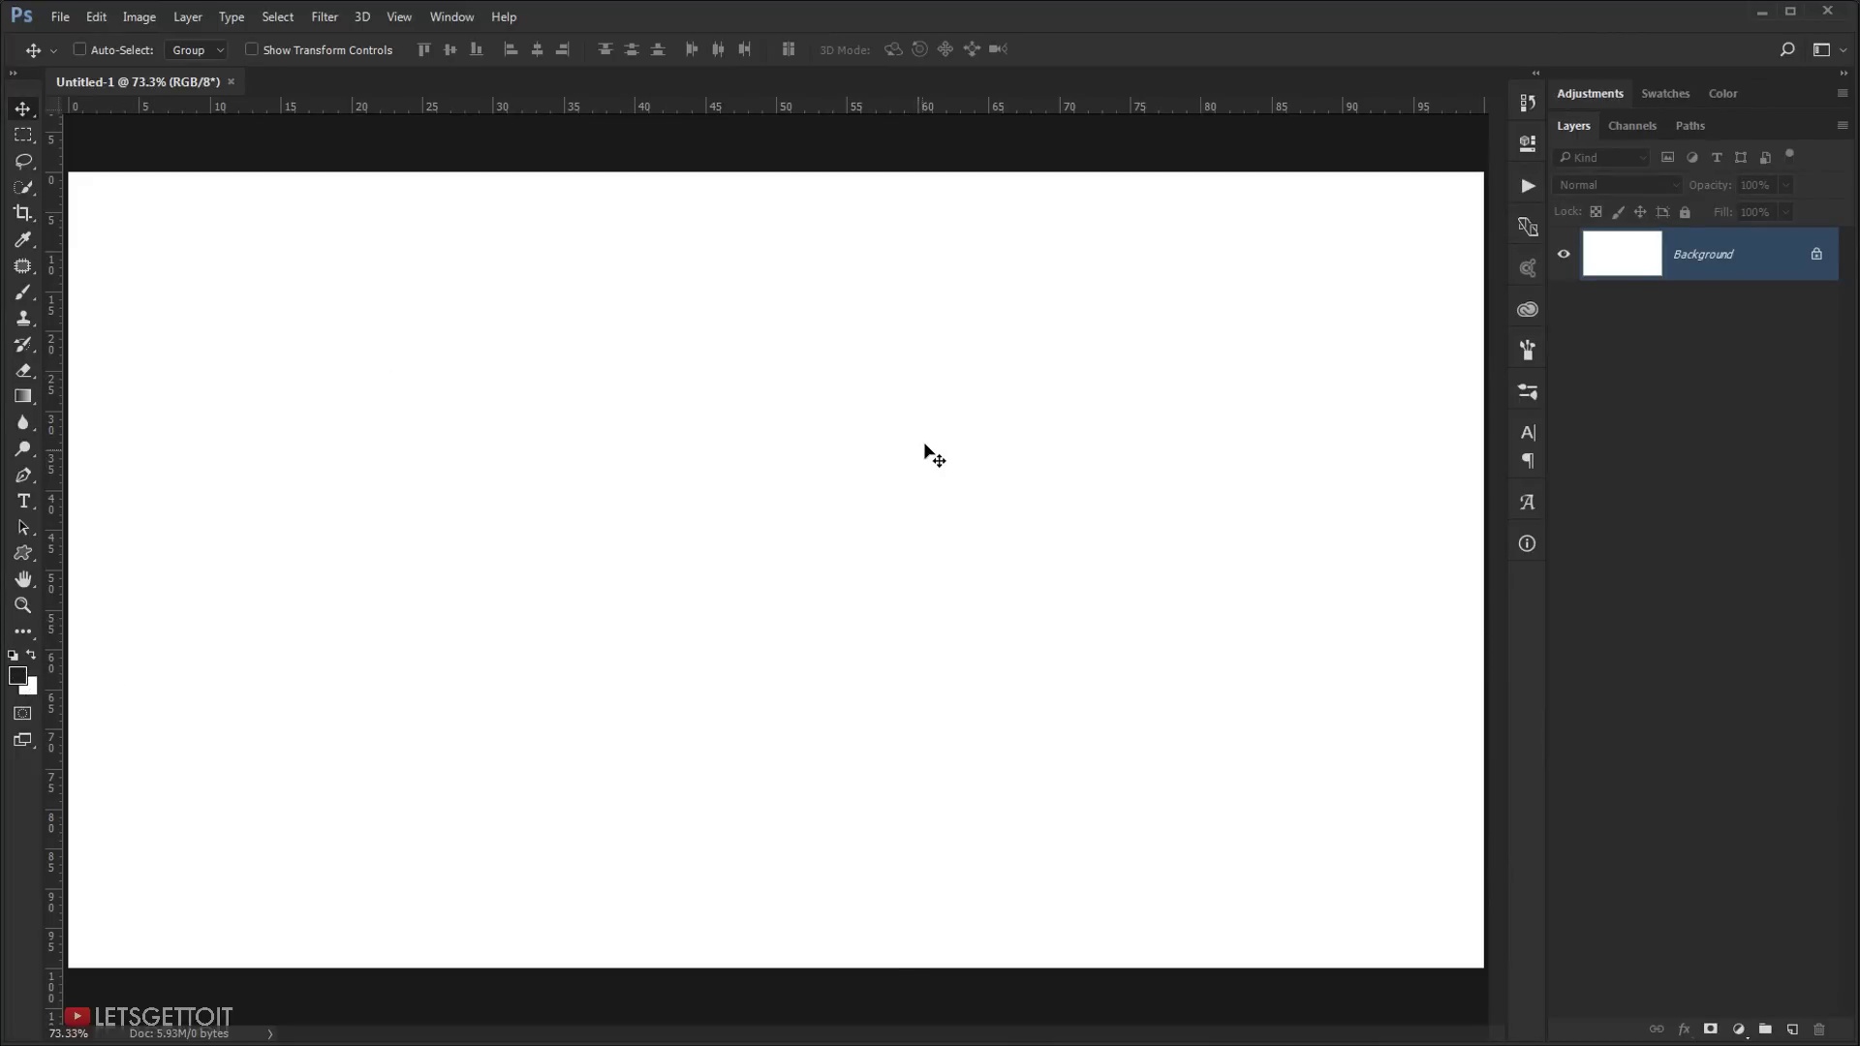
key("alt+BackSpace")
key("alt+BackSpace")
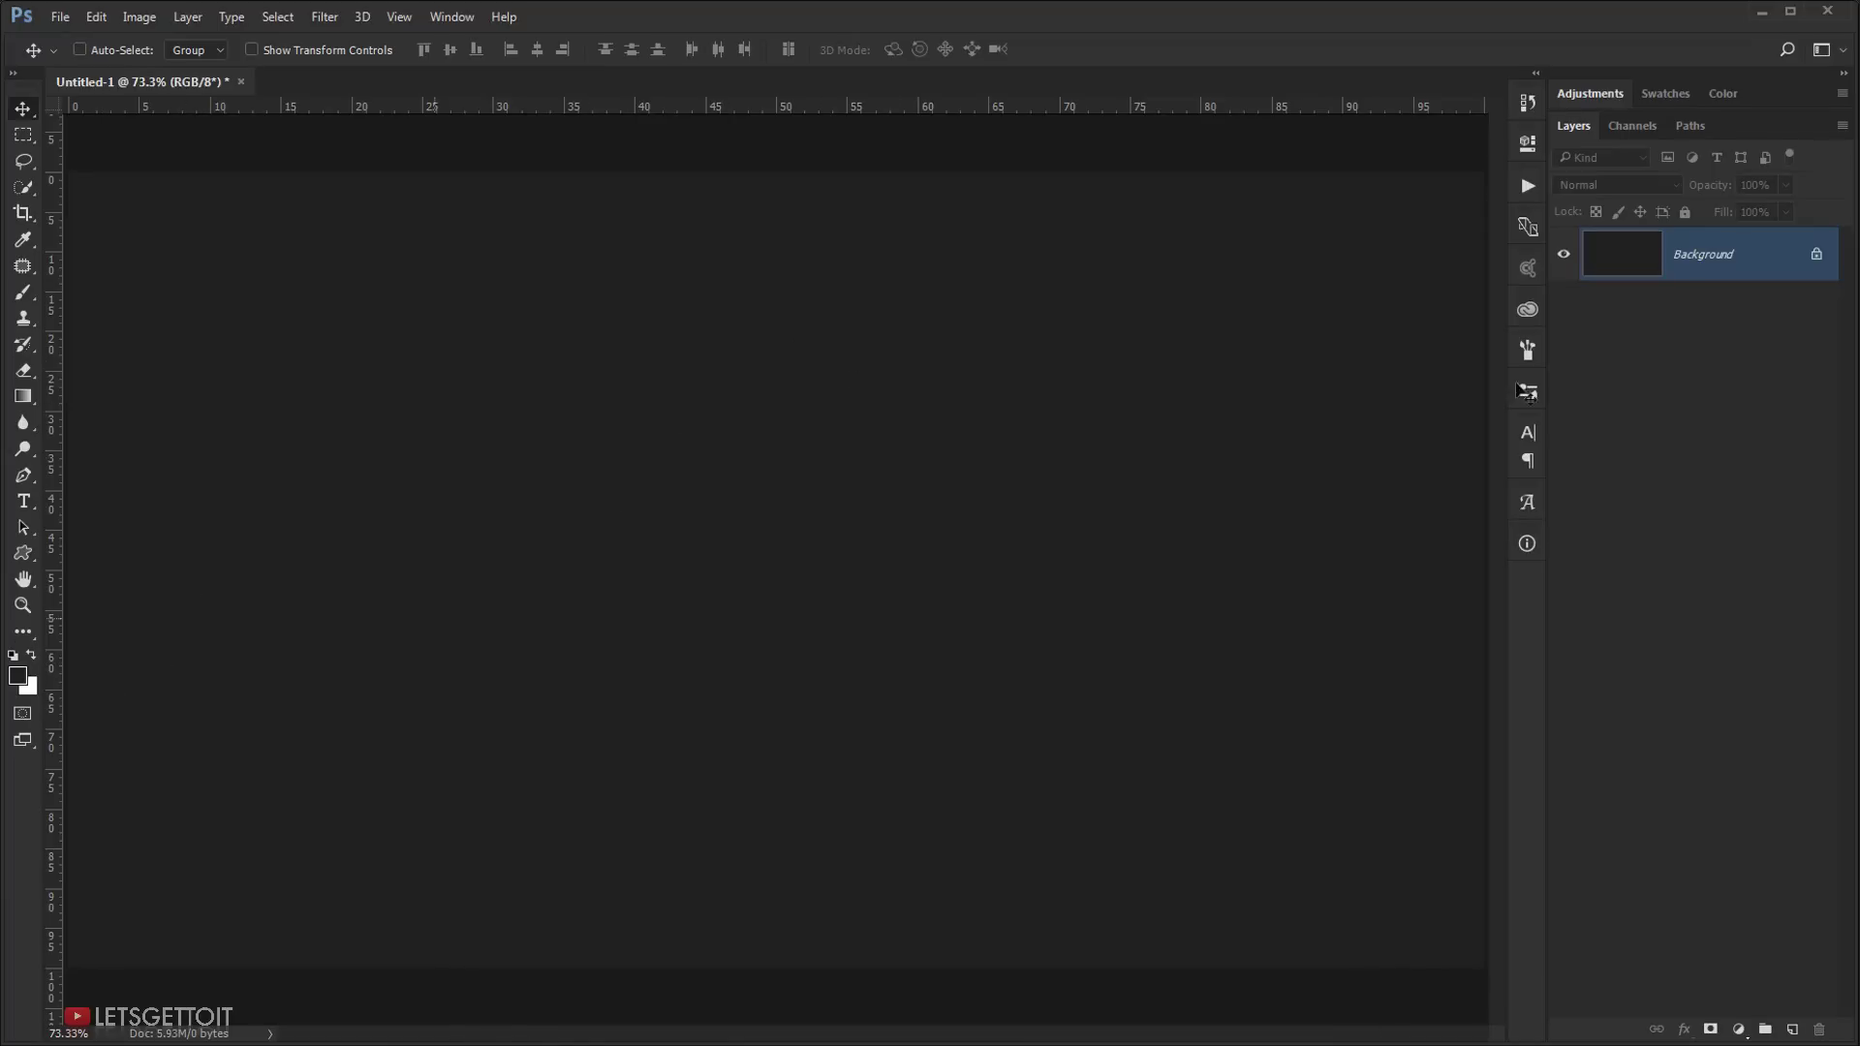
Step: Unlock the Background layer and rename it BG
left_click(1816, 256)
double_click(1693, 254)
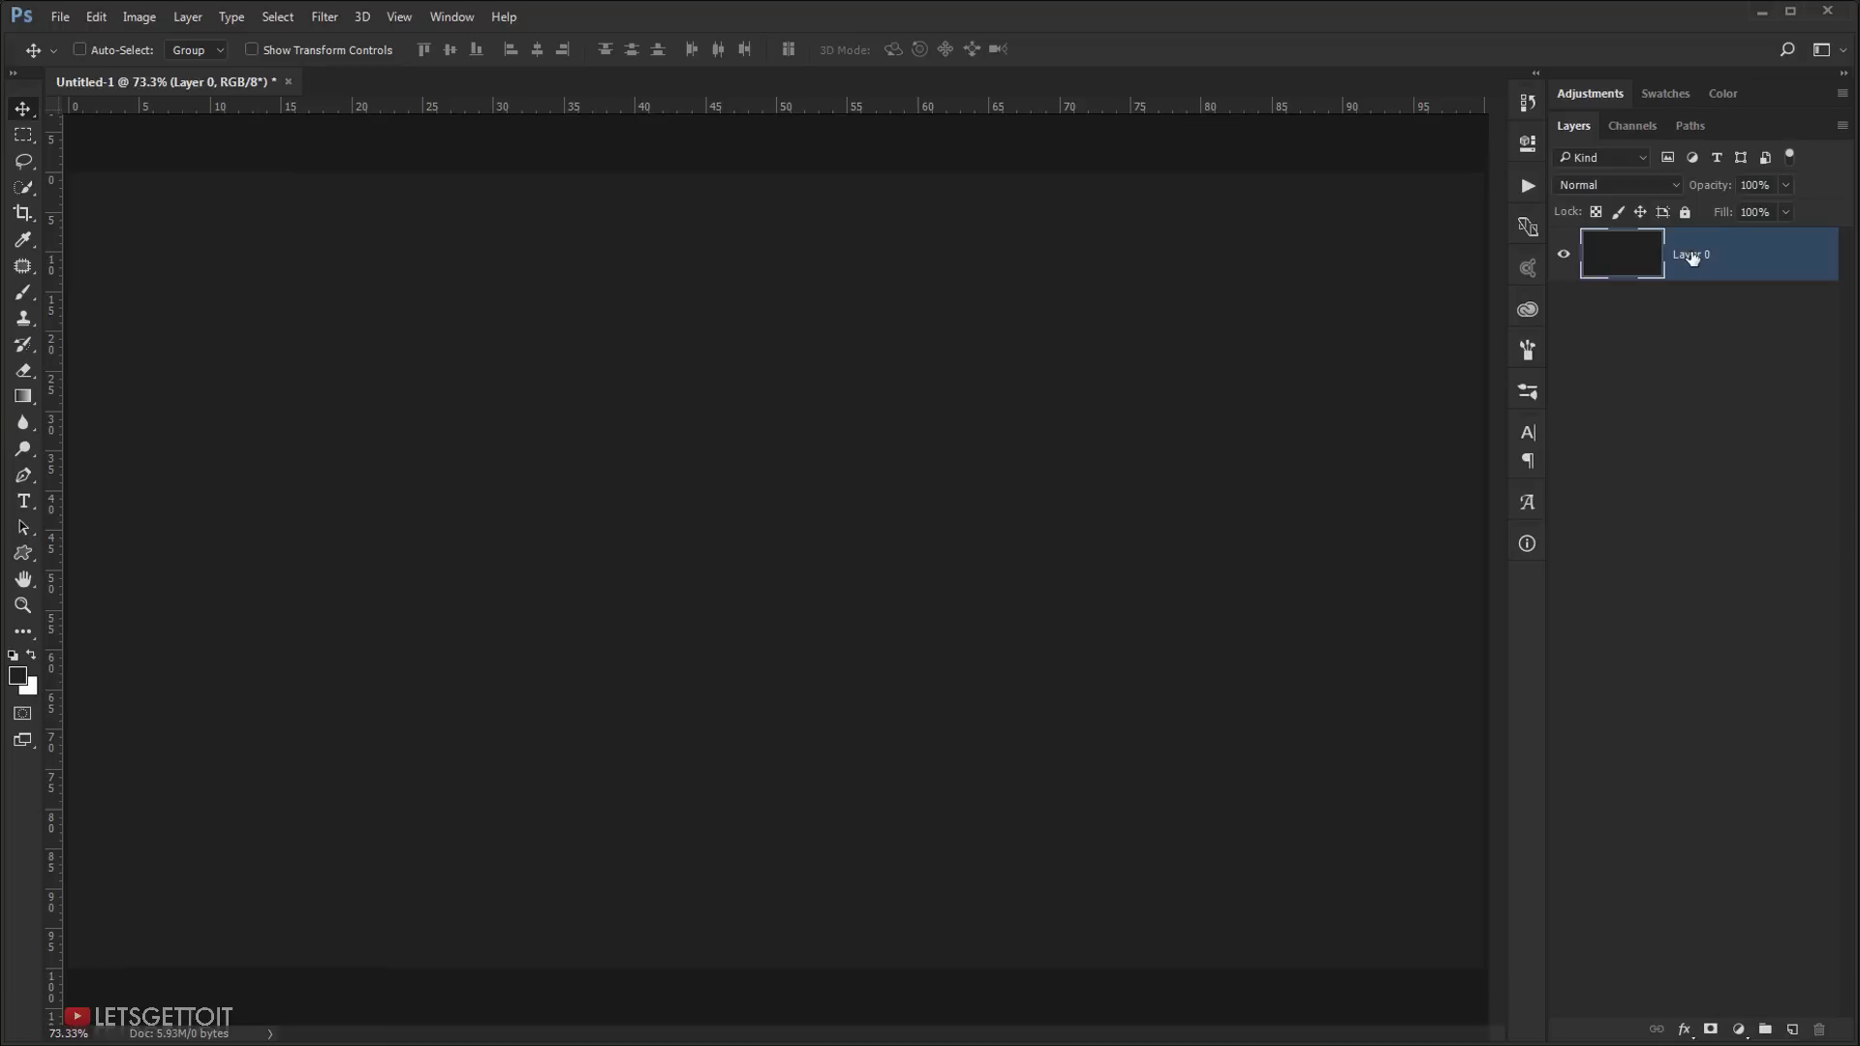
type("BG")
key("Return")
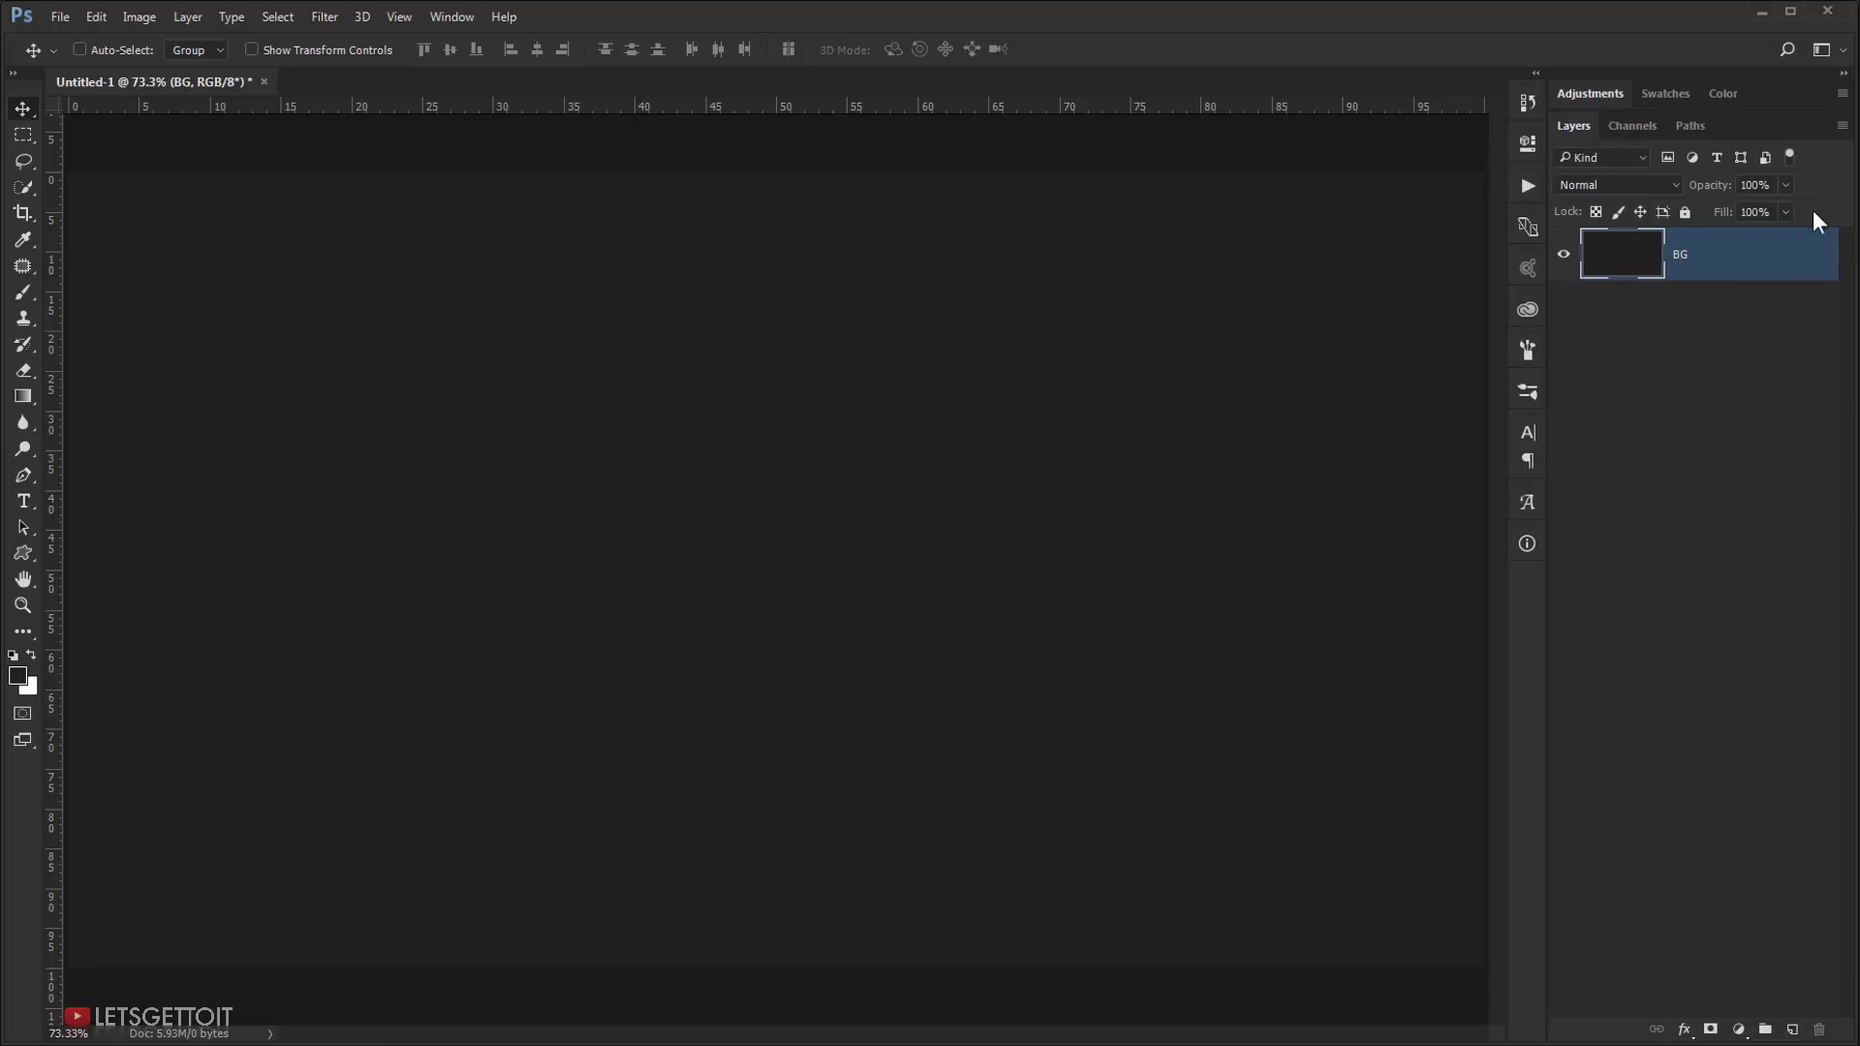
Step: Add a radial Gradient Overlay with 50% opacity to the BG layer and load the Black, White gradient preset
double_click(1808, 263)
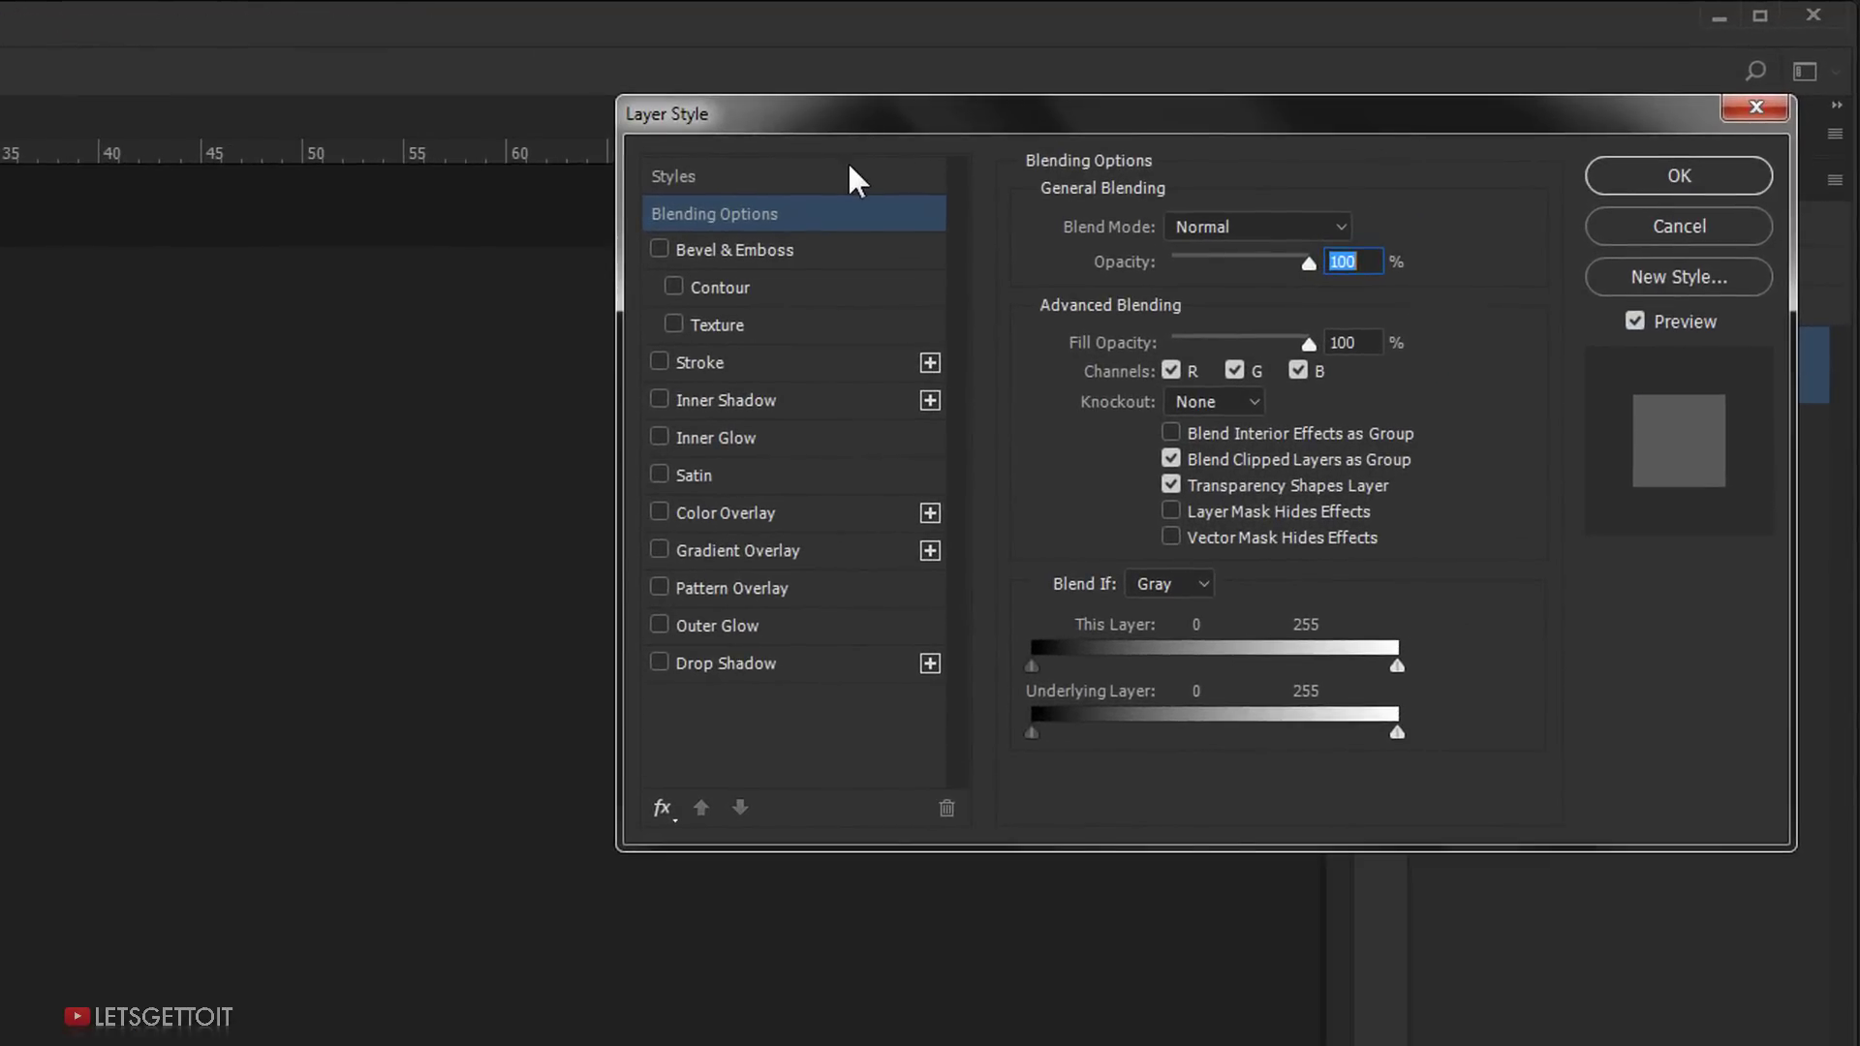
left_click(778, 546)
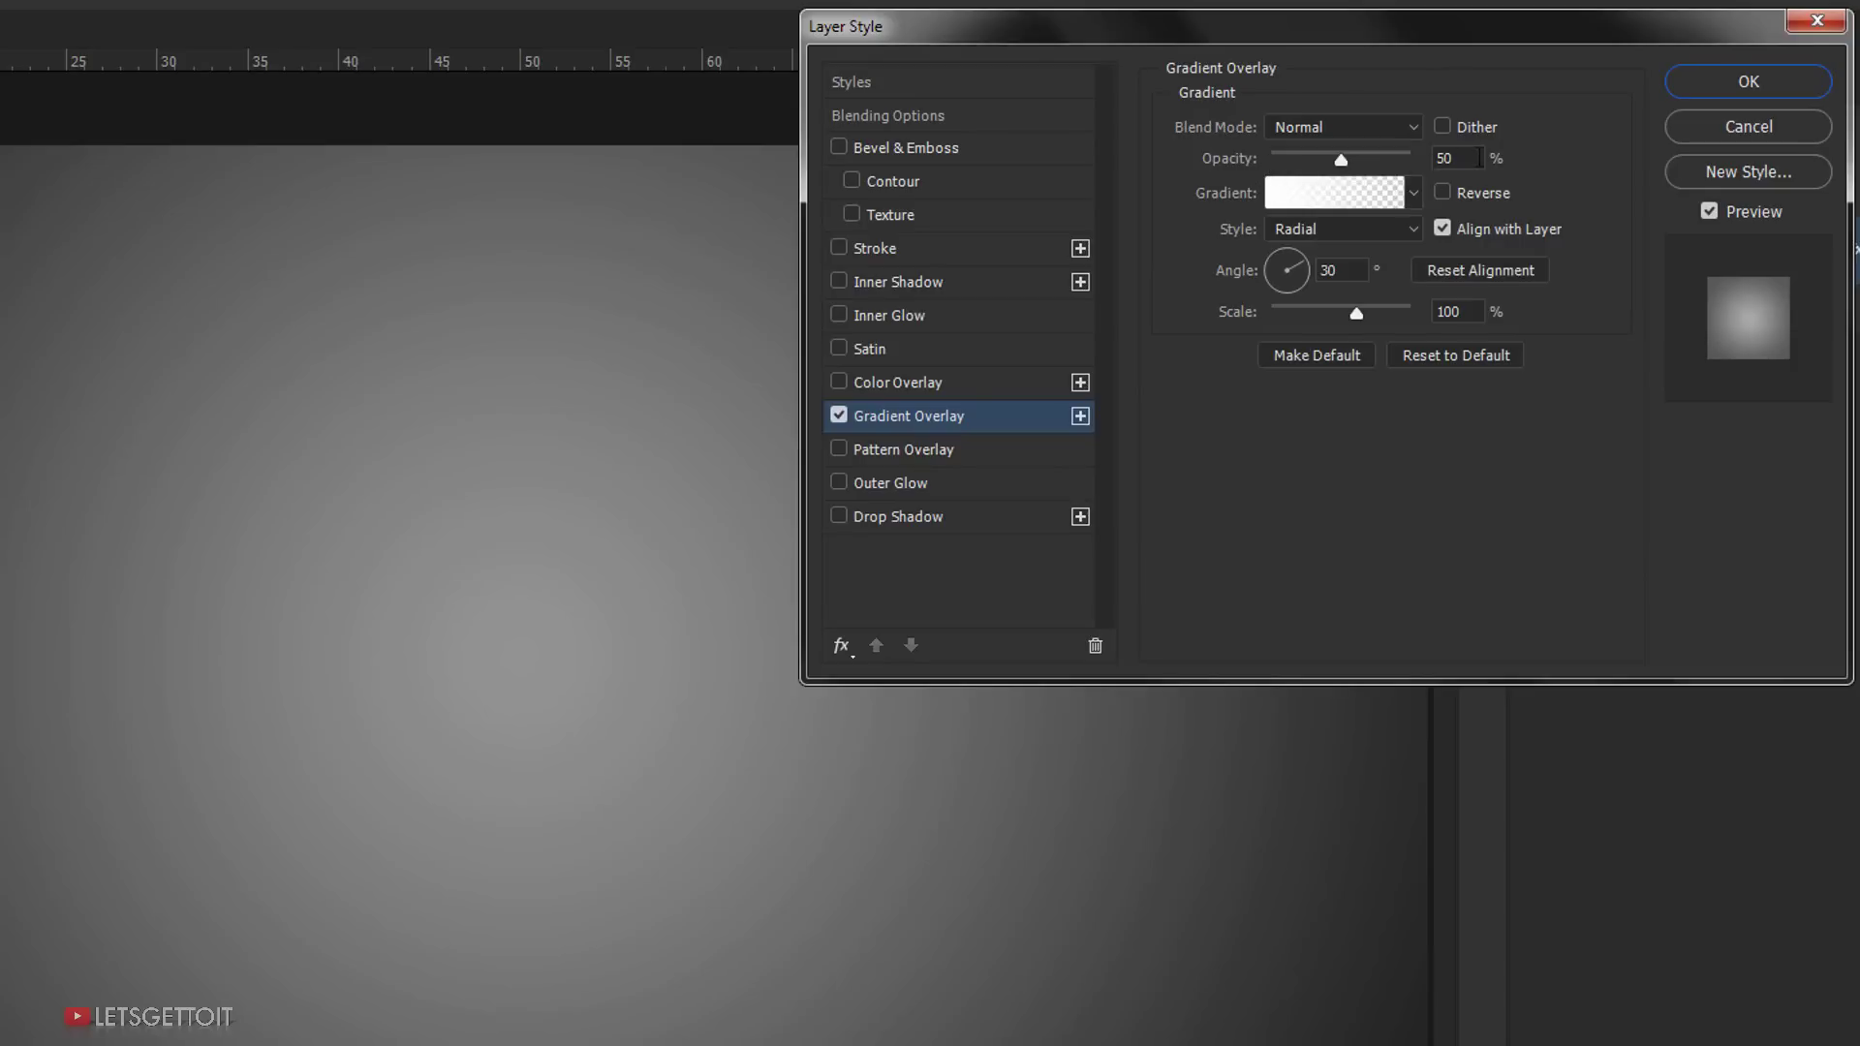
left_click(1337, 196)
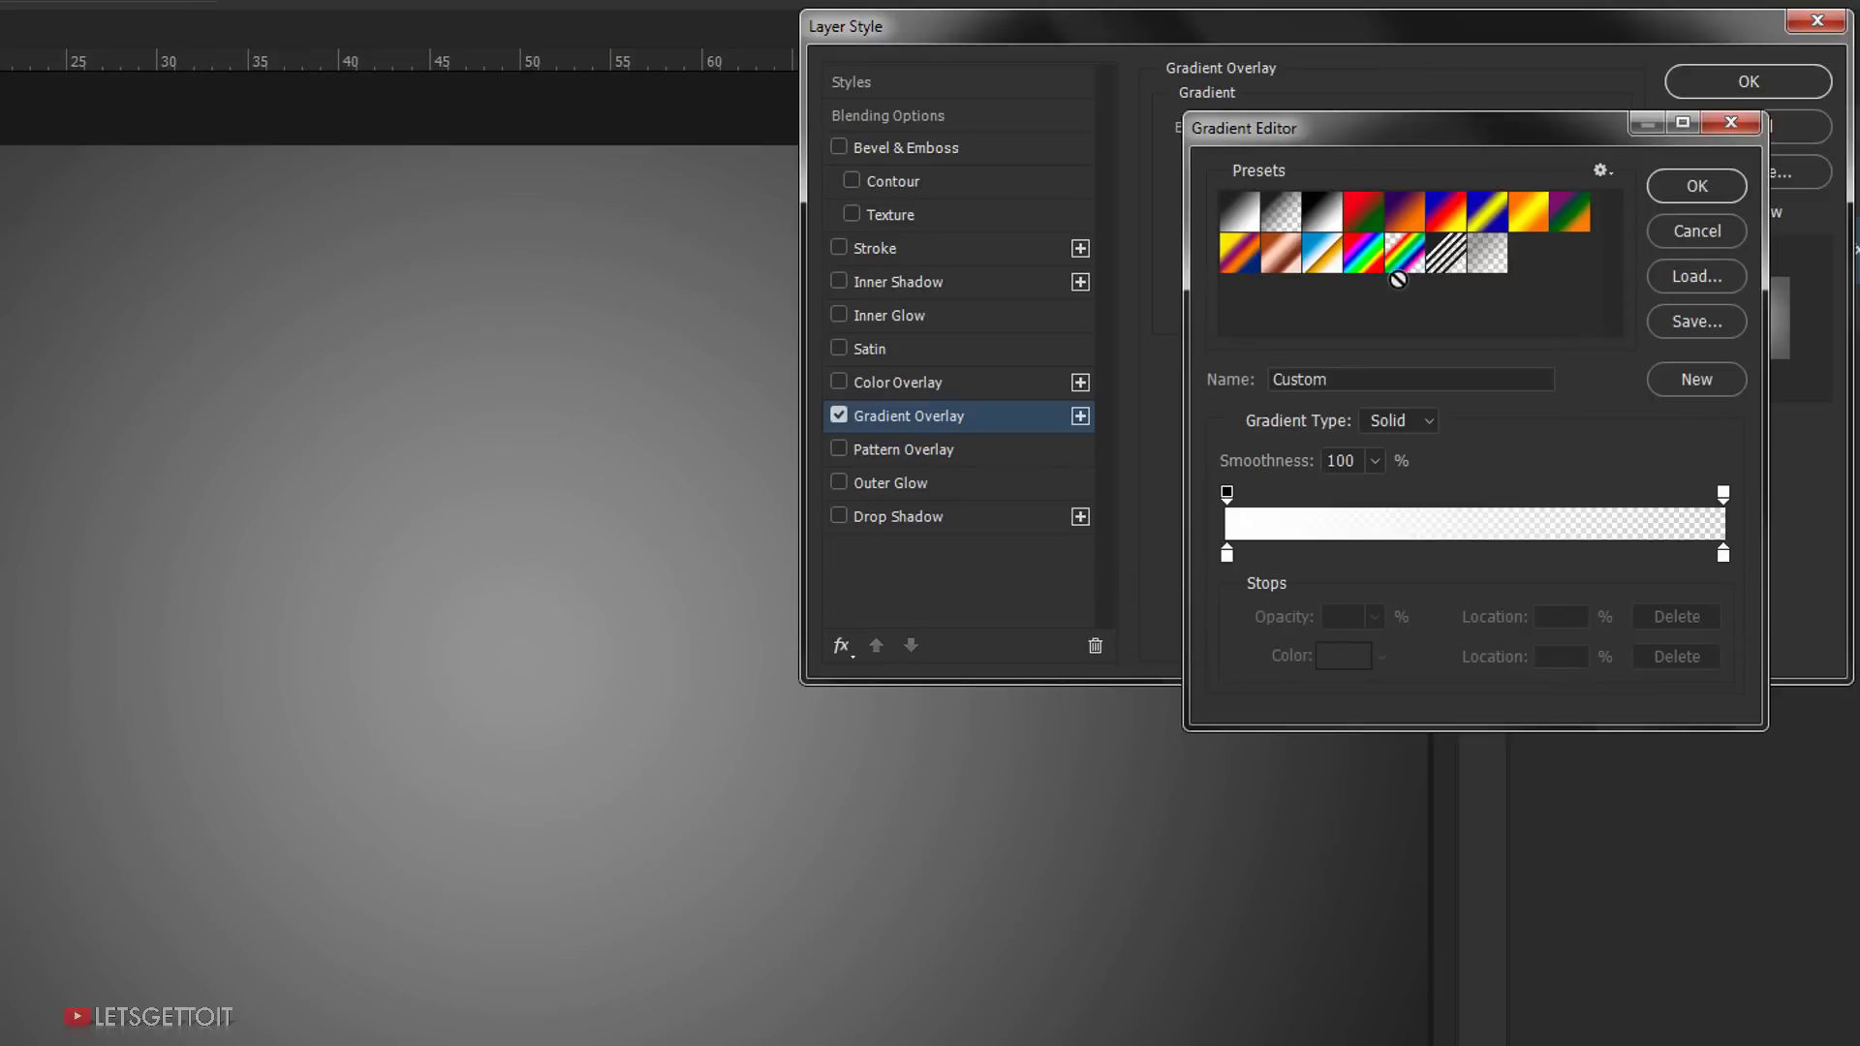
left_click(1328, 213)
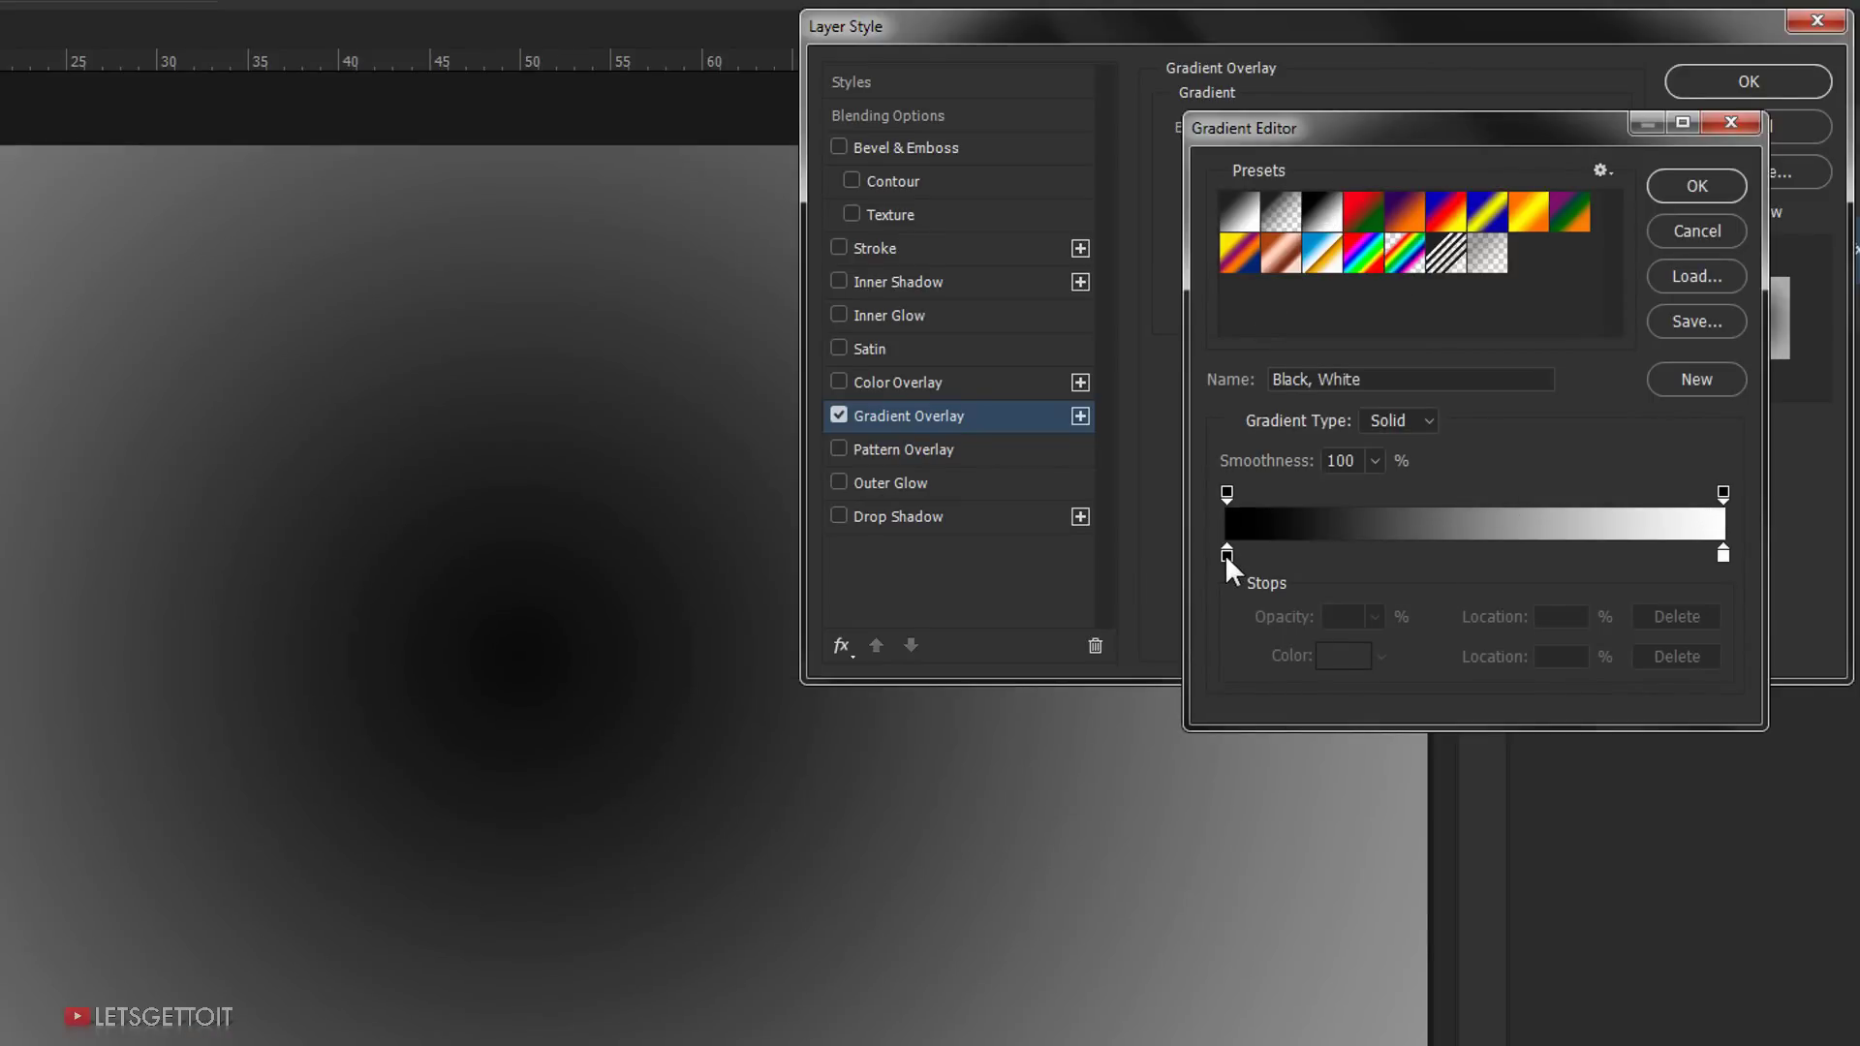
Step: Change the gradient's black color stop to white, ffffff
left_click(1227, 555)
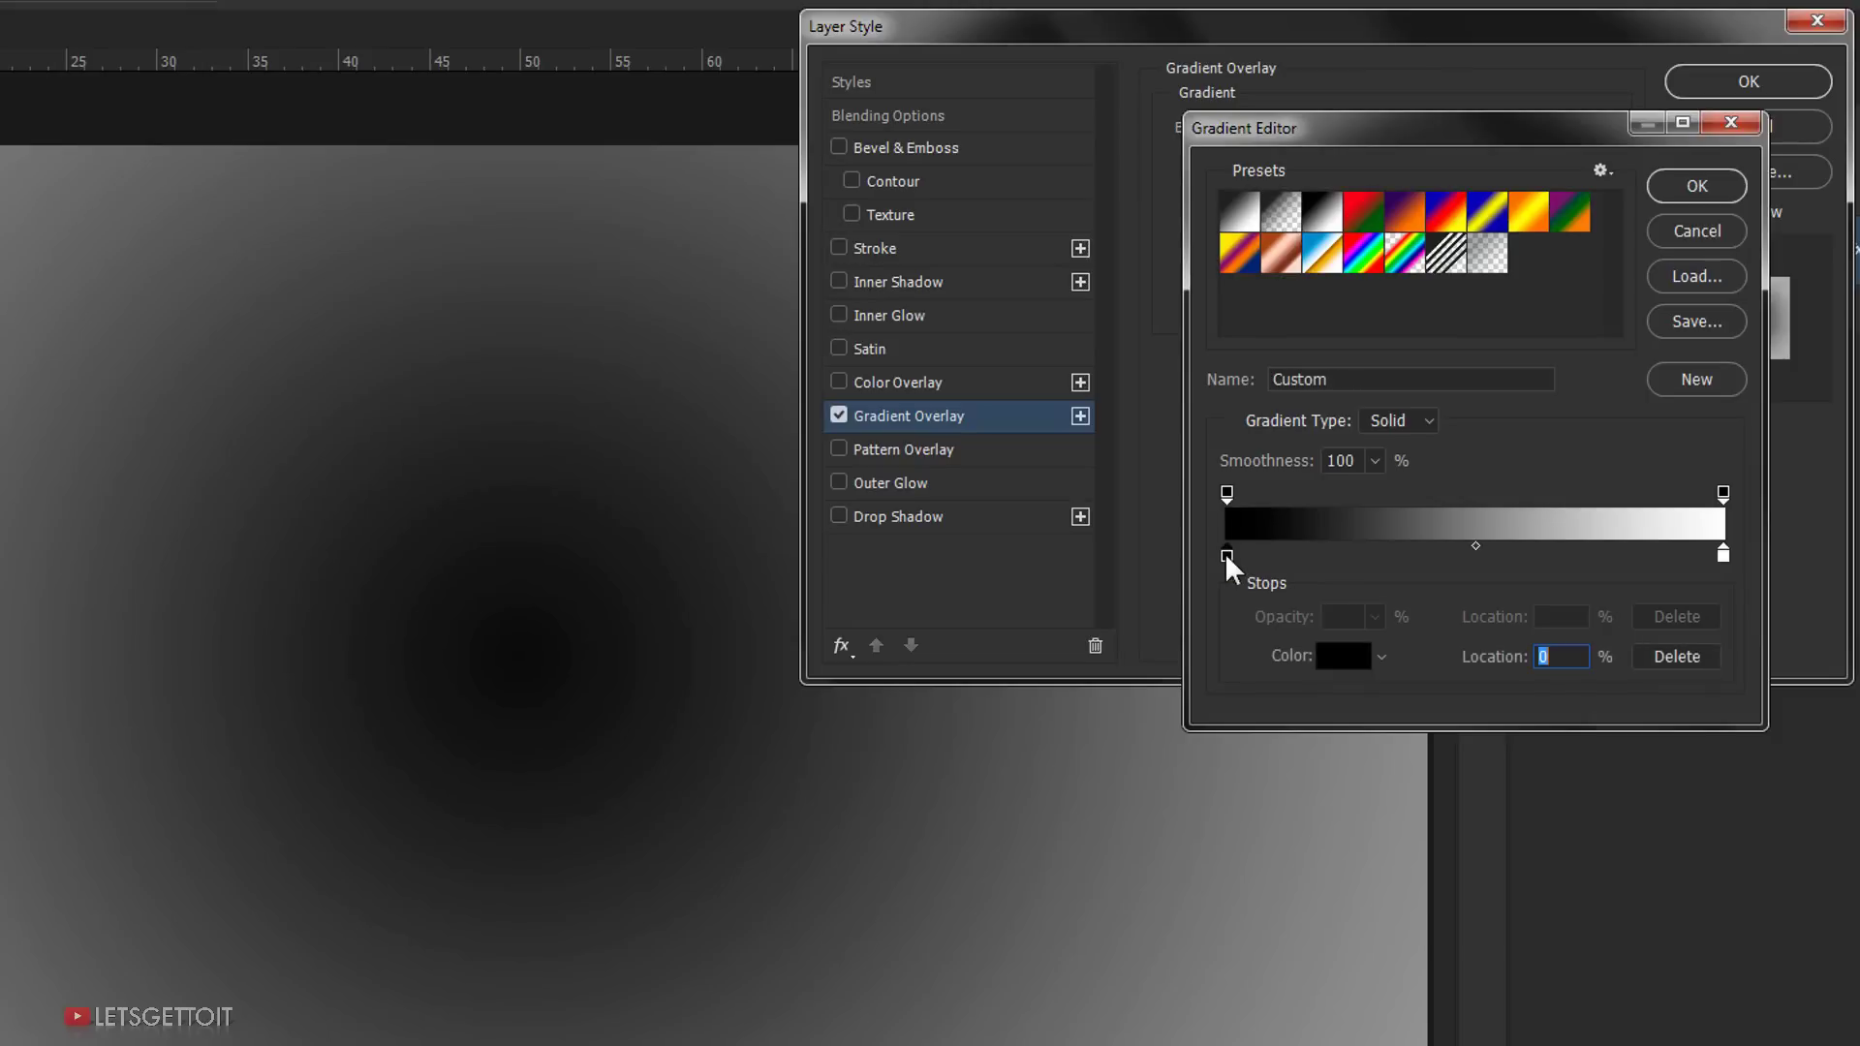
left_click(1342, 656)
type("ffffff")
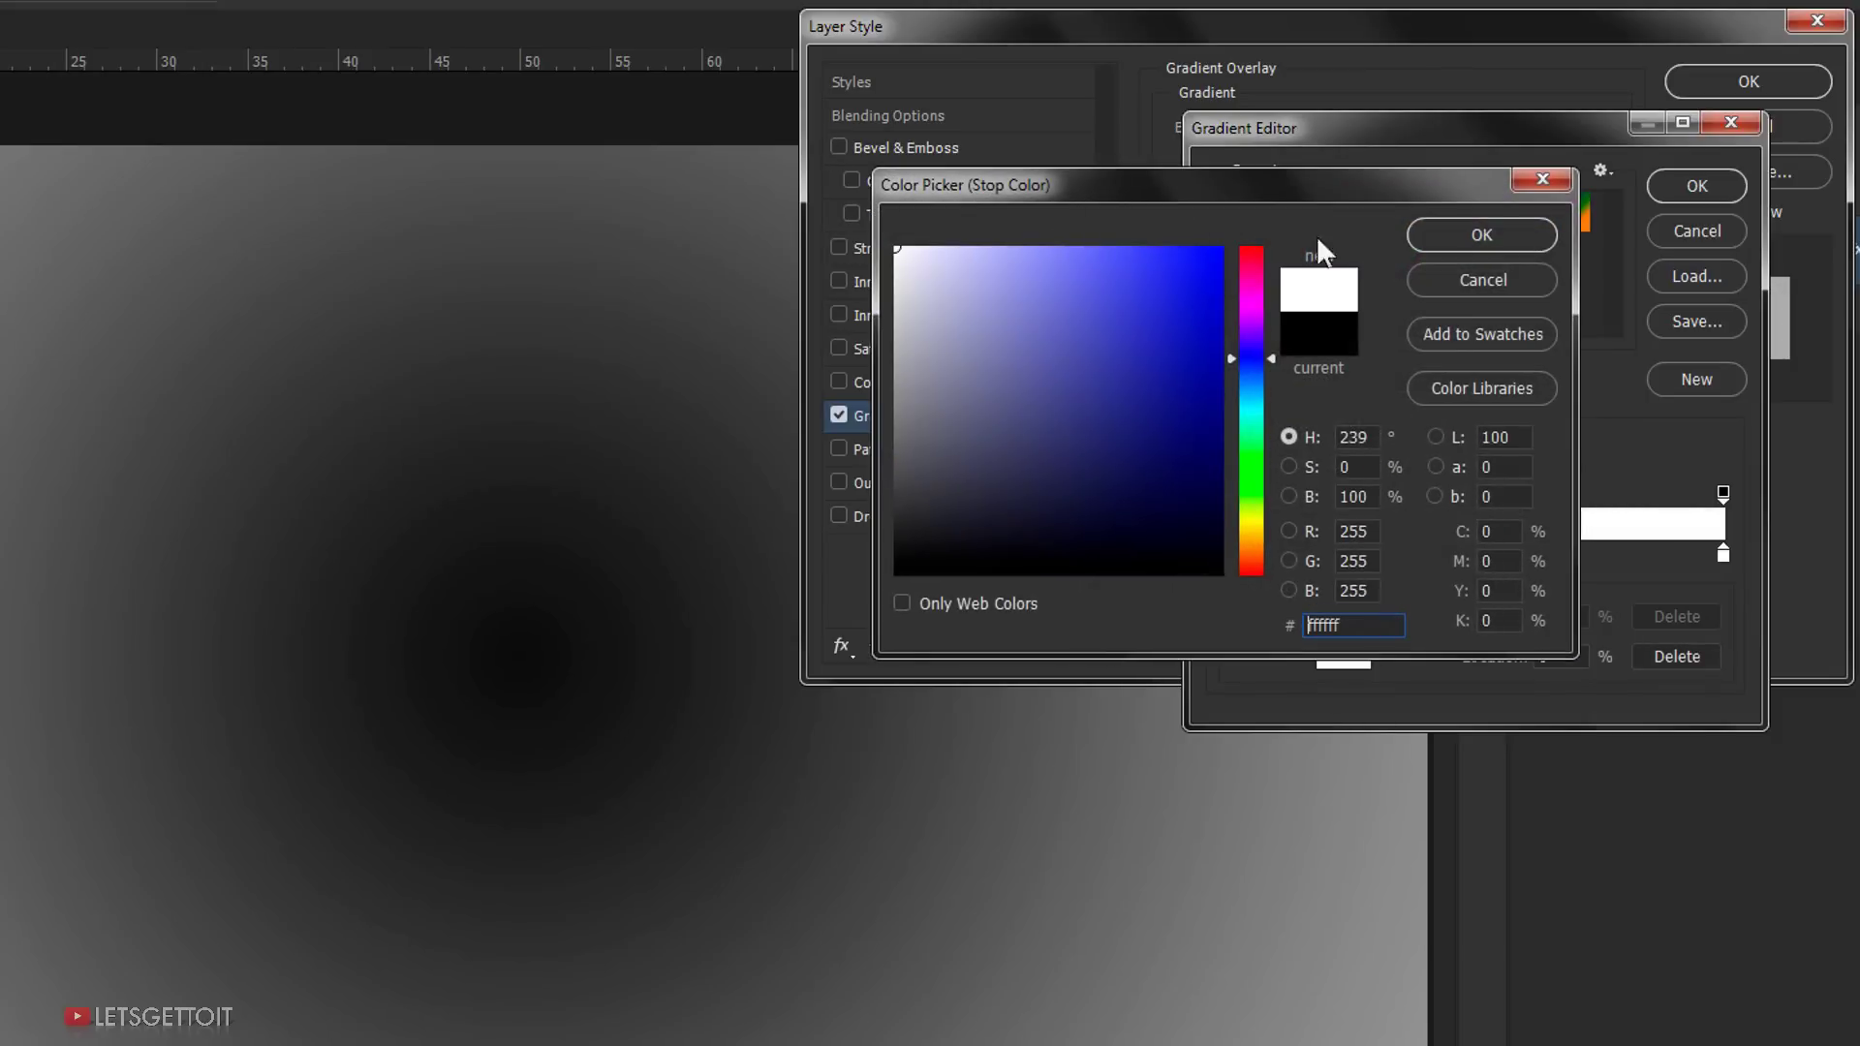
left_click(1482, 234)
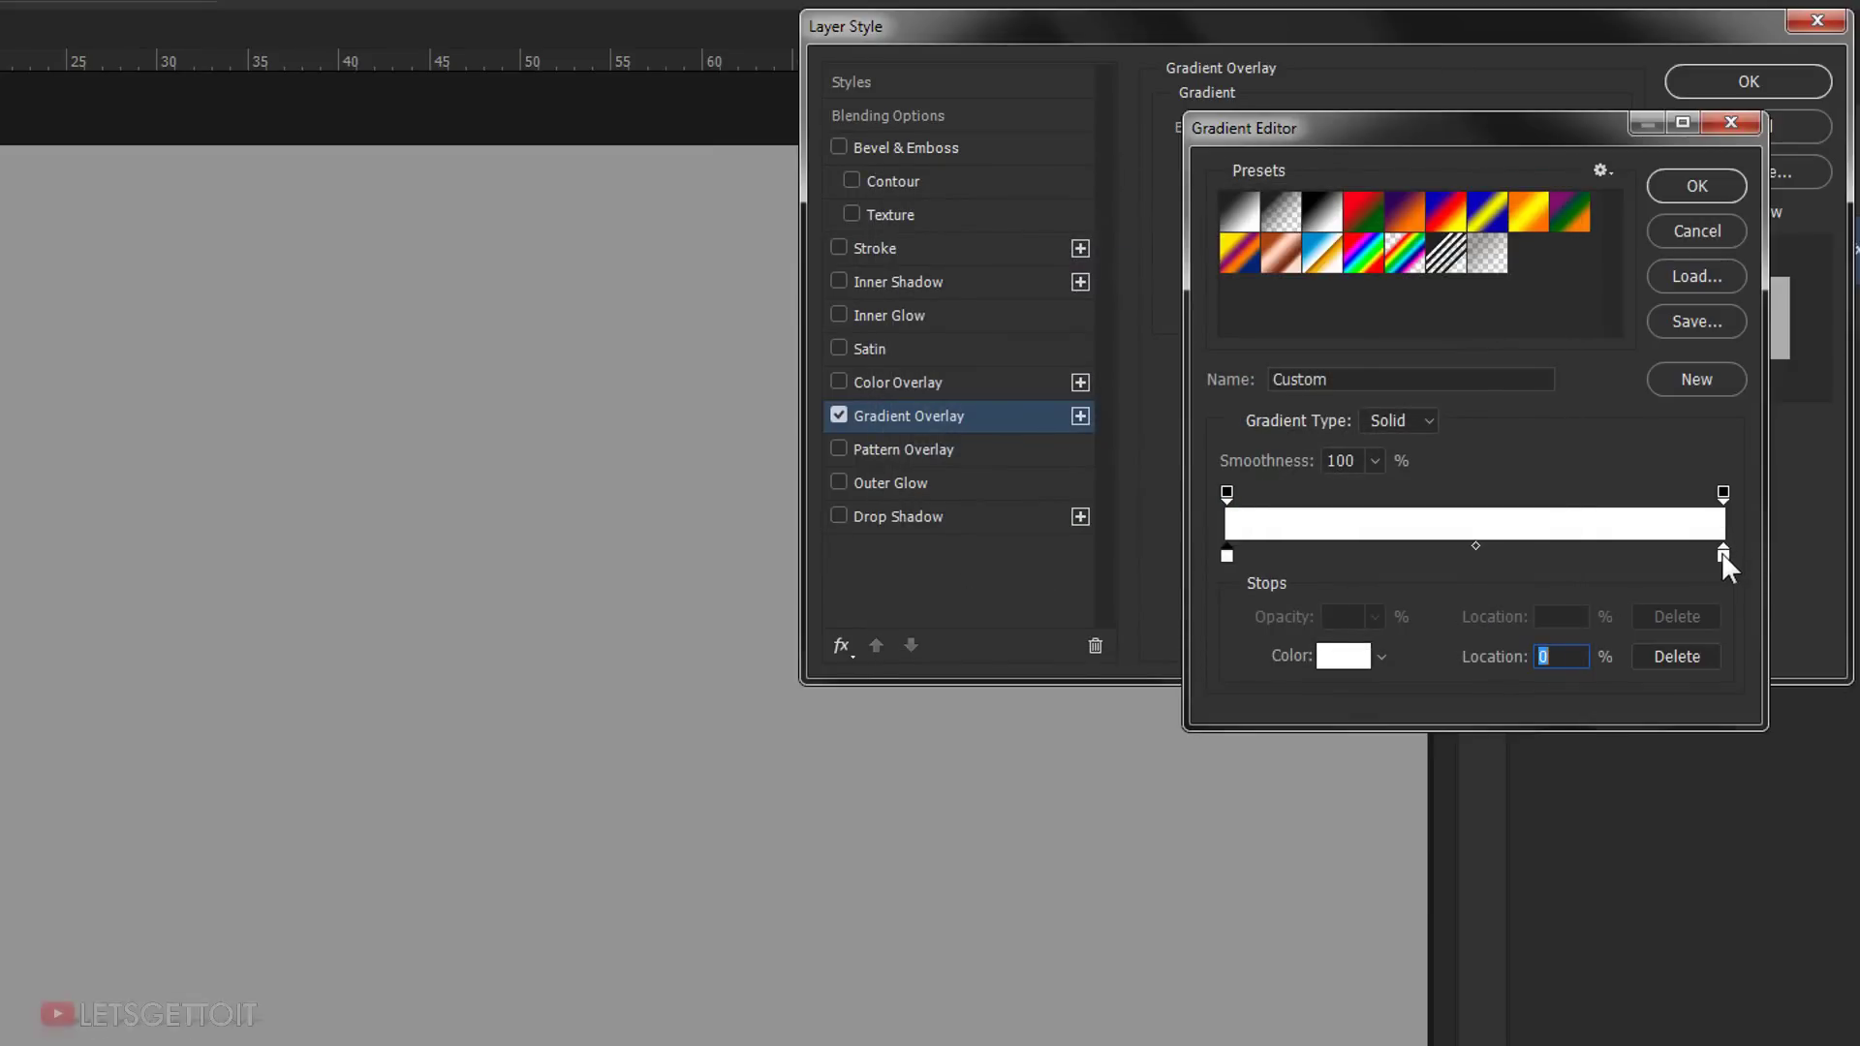
Step: Set the gradient's end opacity stop to 0% and apply the overlay, collapsing the BG layer's effects list
left_click(1724, 493)
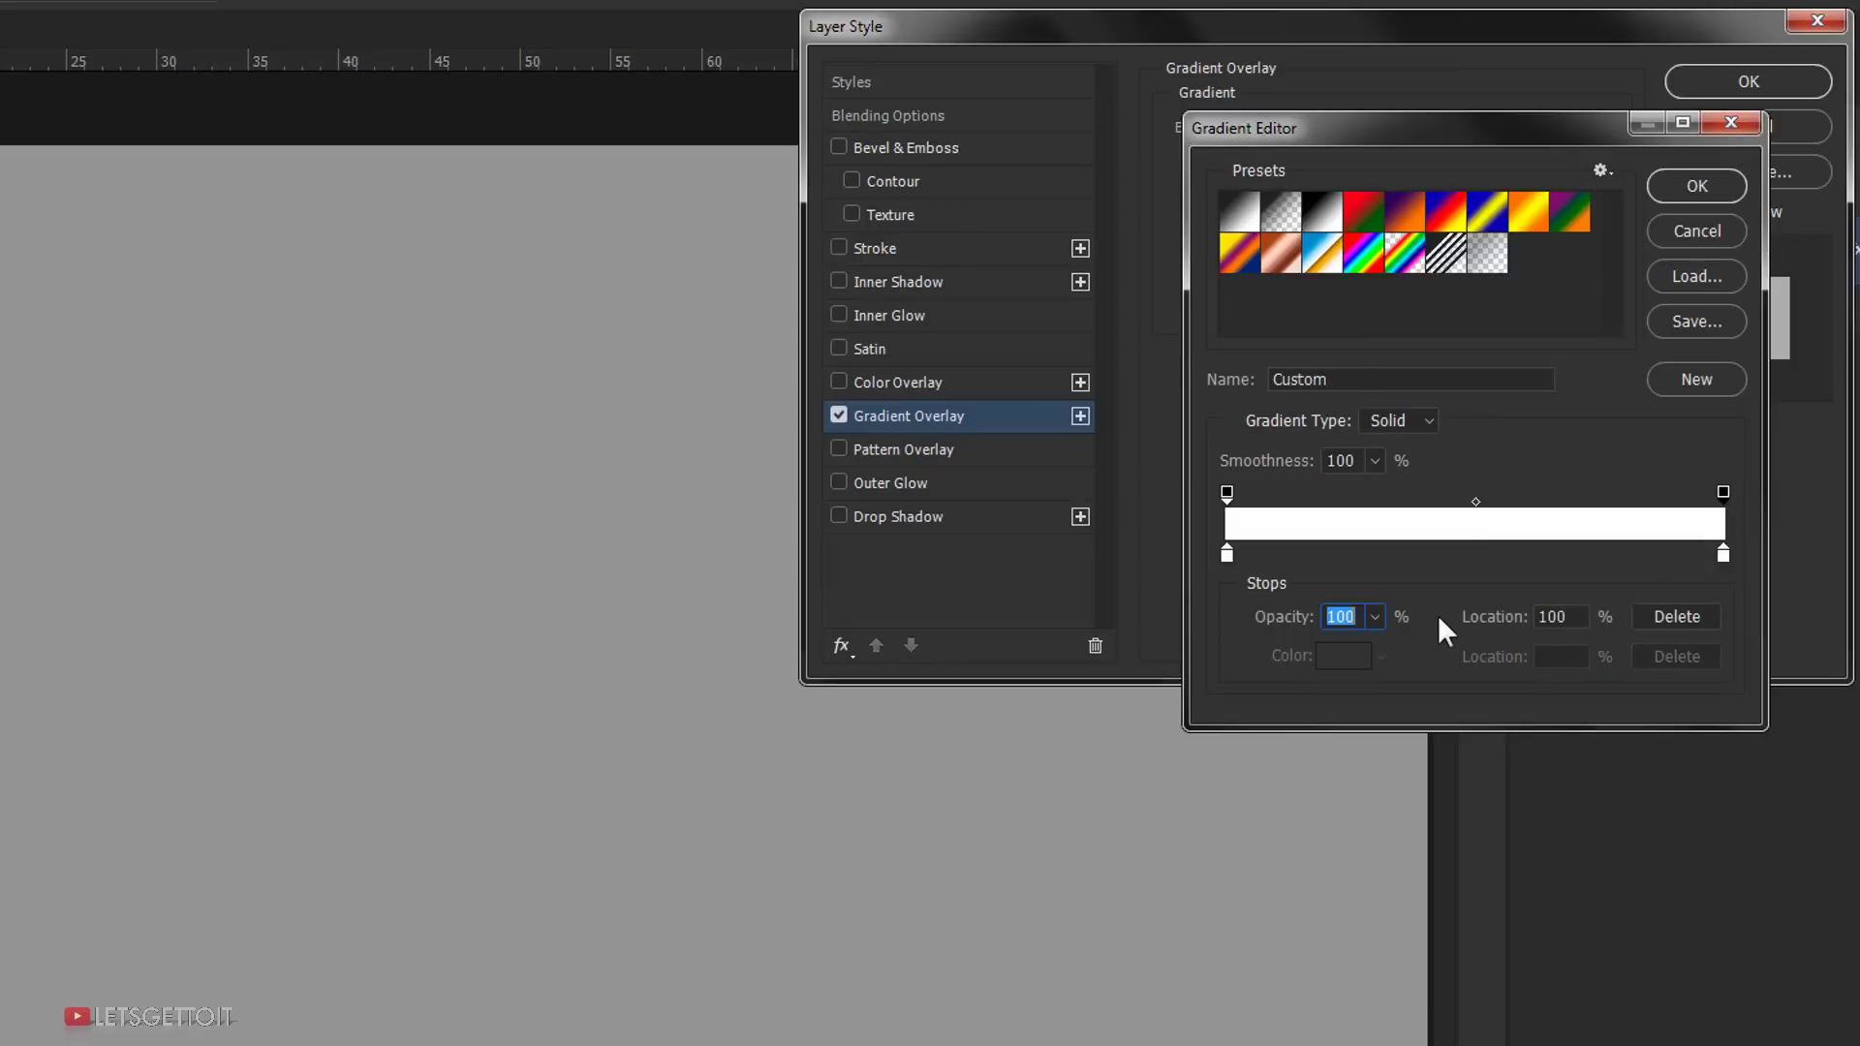
left_click(1374, 617)
left_click_drag(1373, 655, 1209, 654)
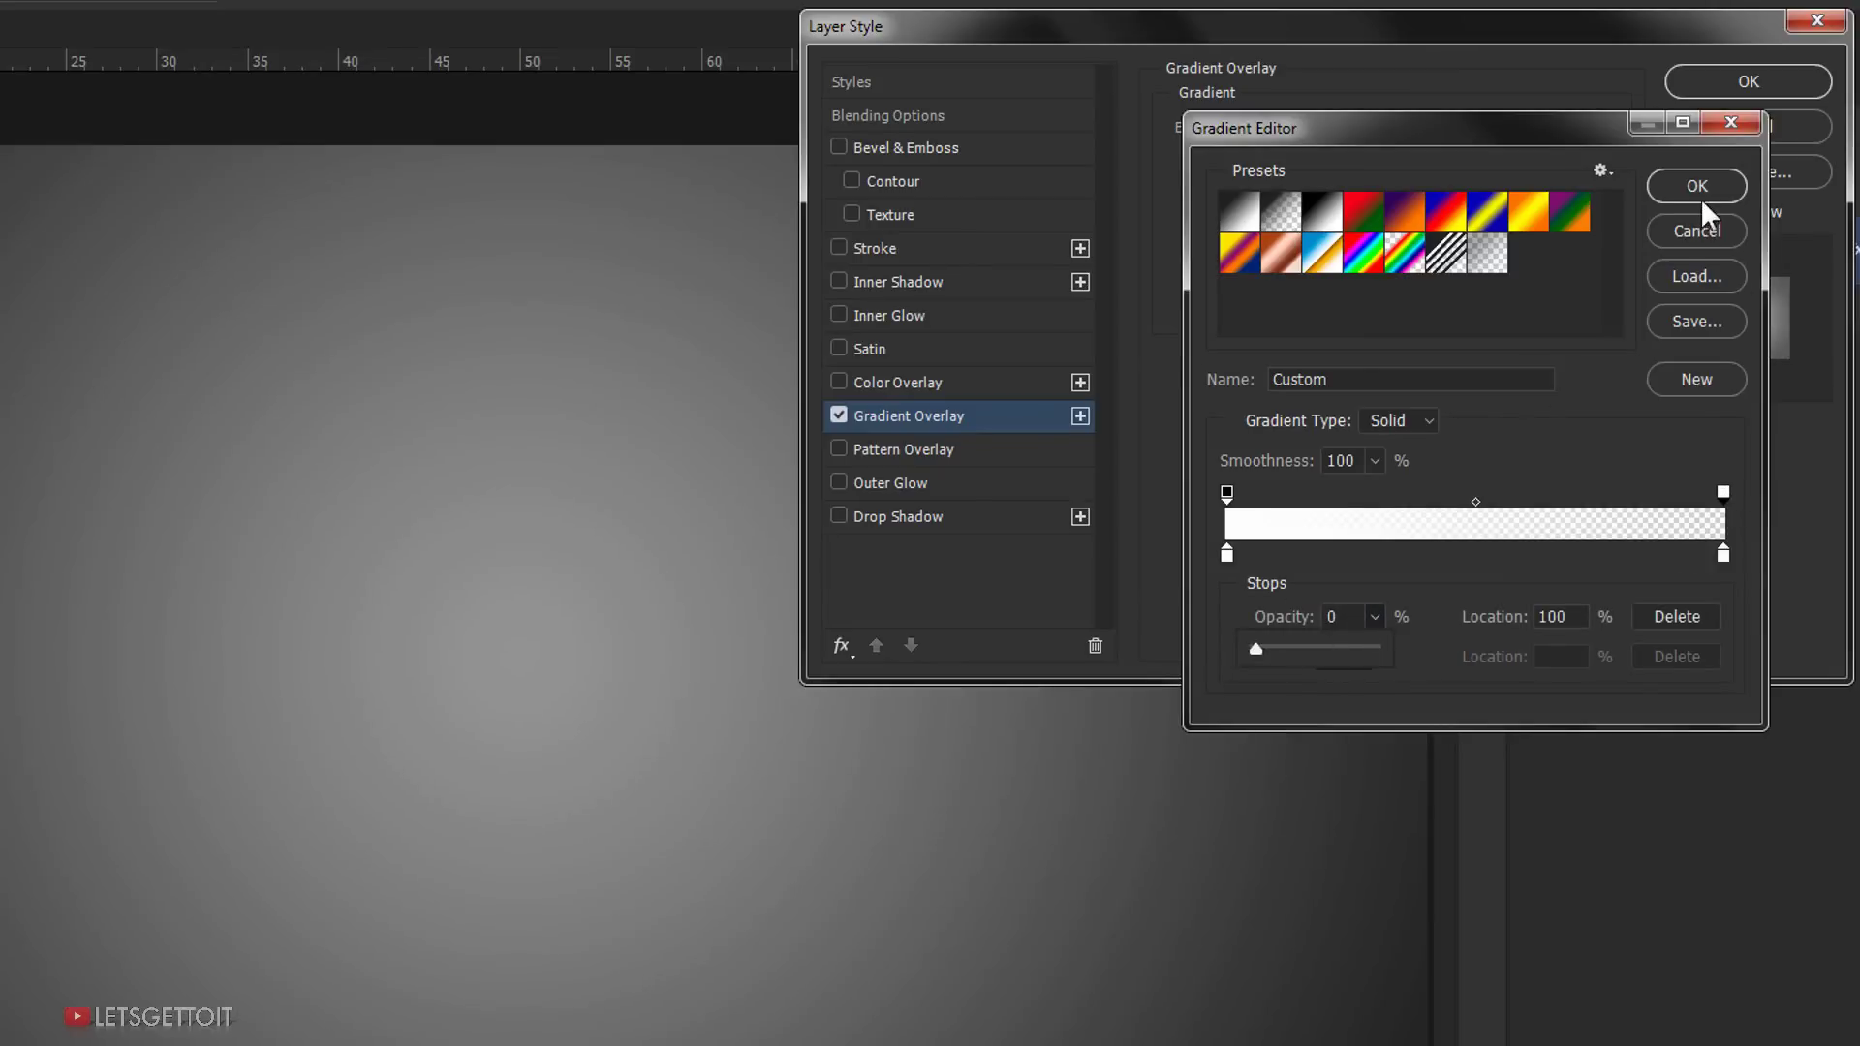
left_click(1700, 198)
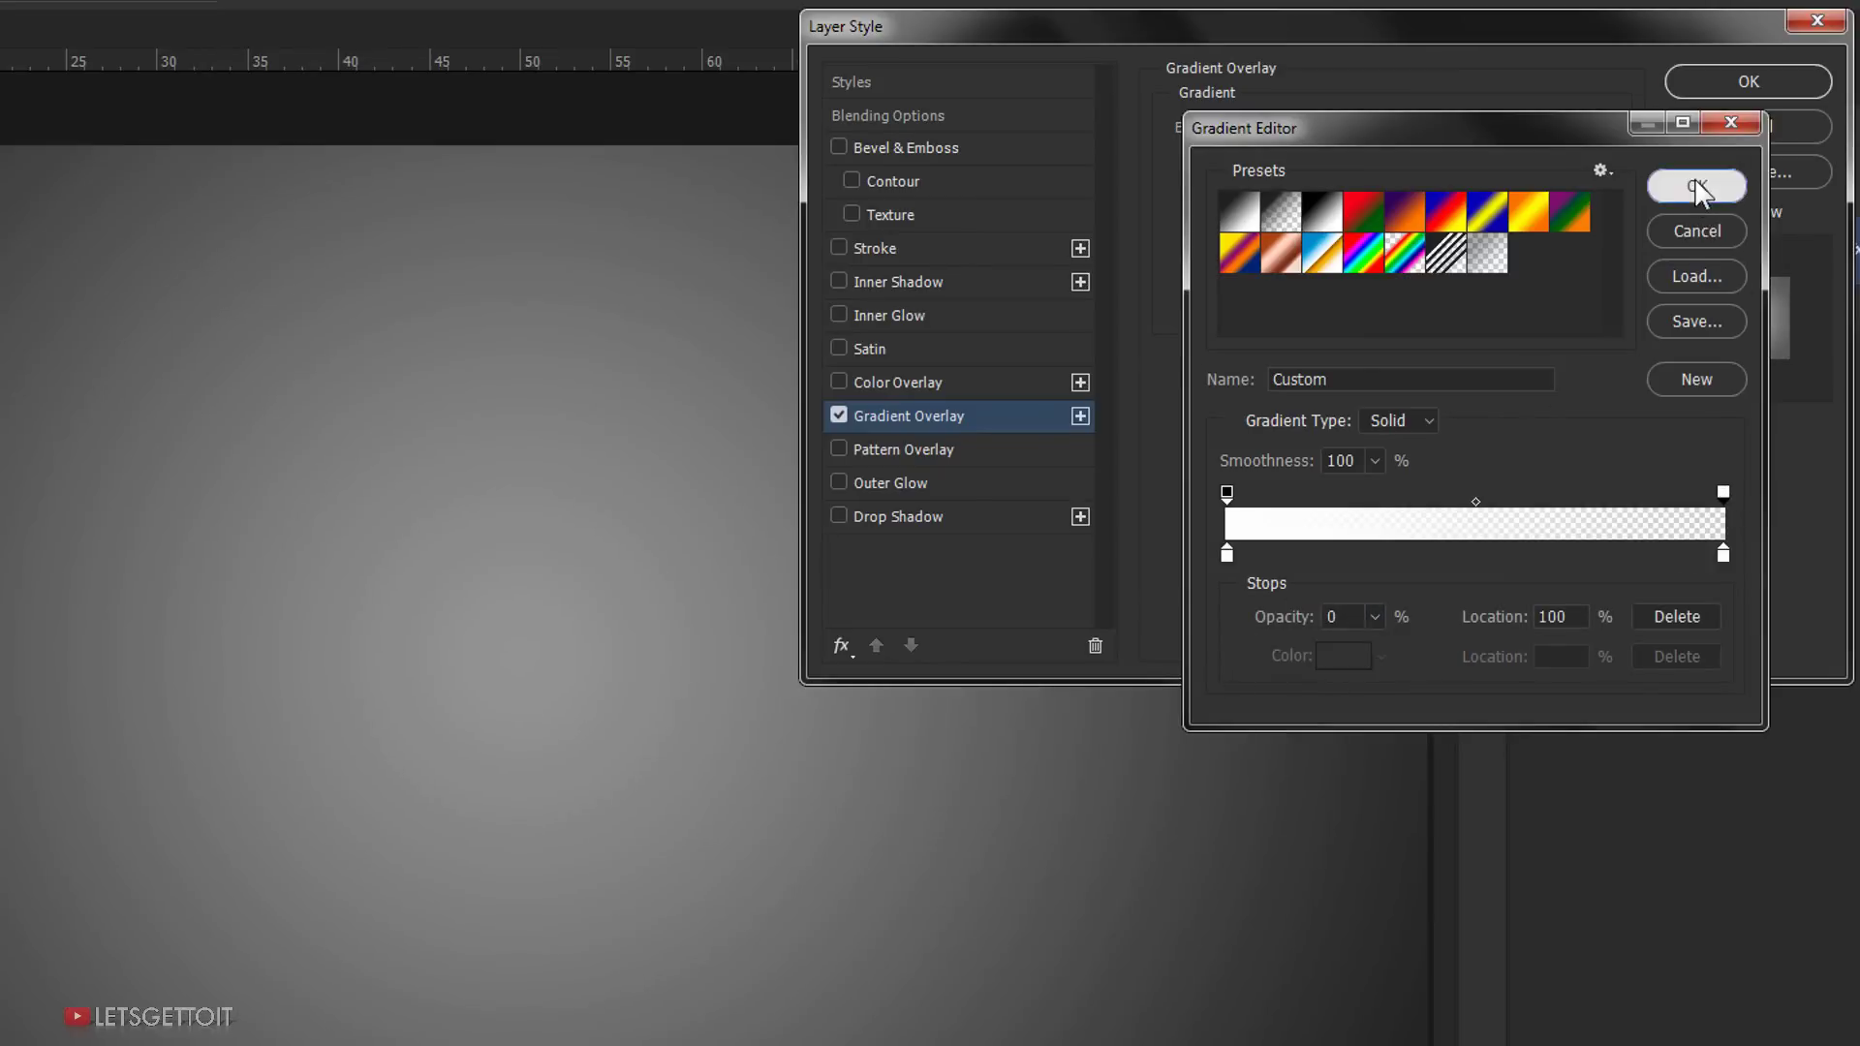
left_click(1699, 198)
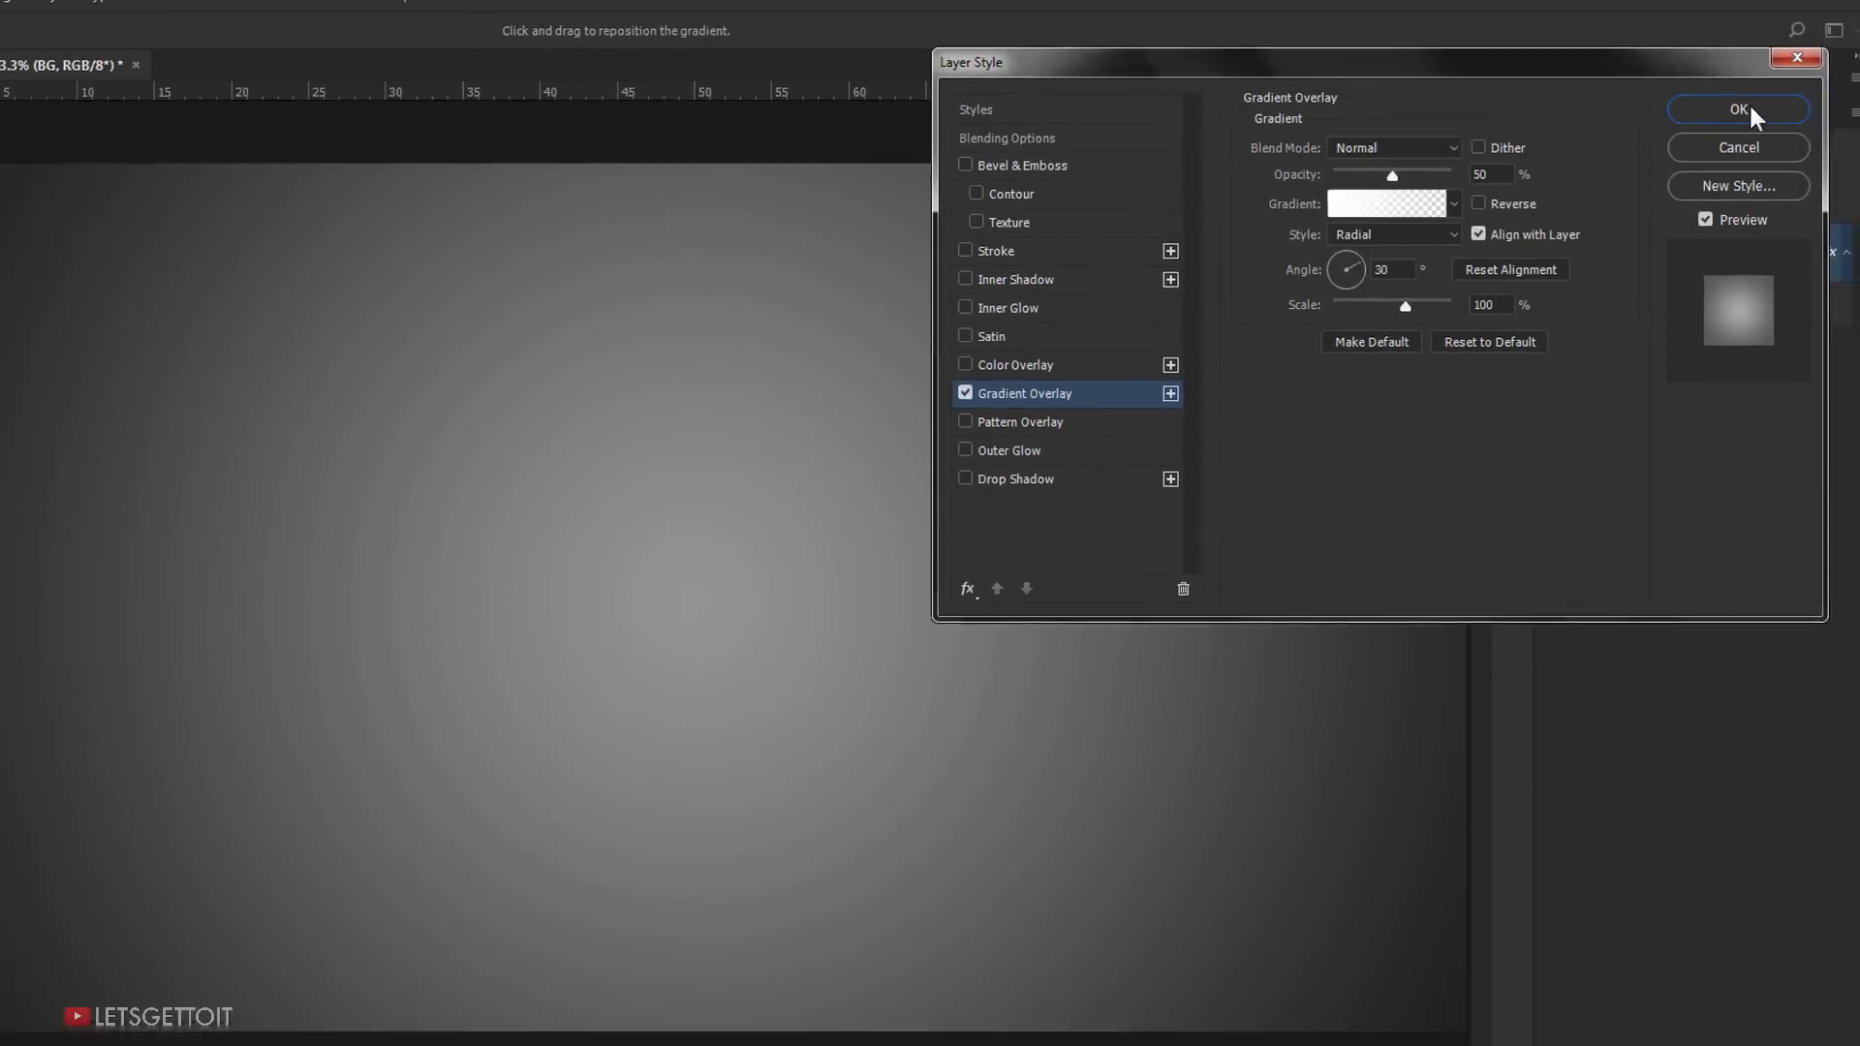
left_click(1749, 81)
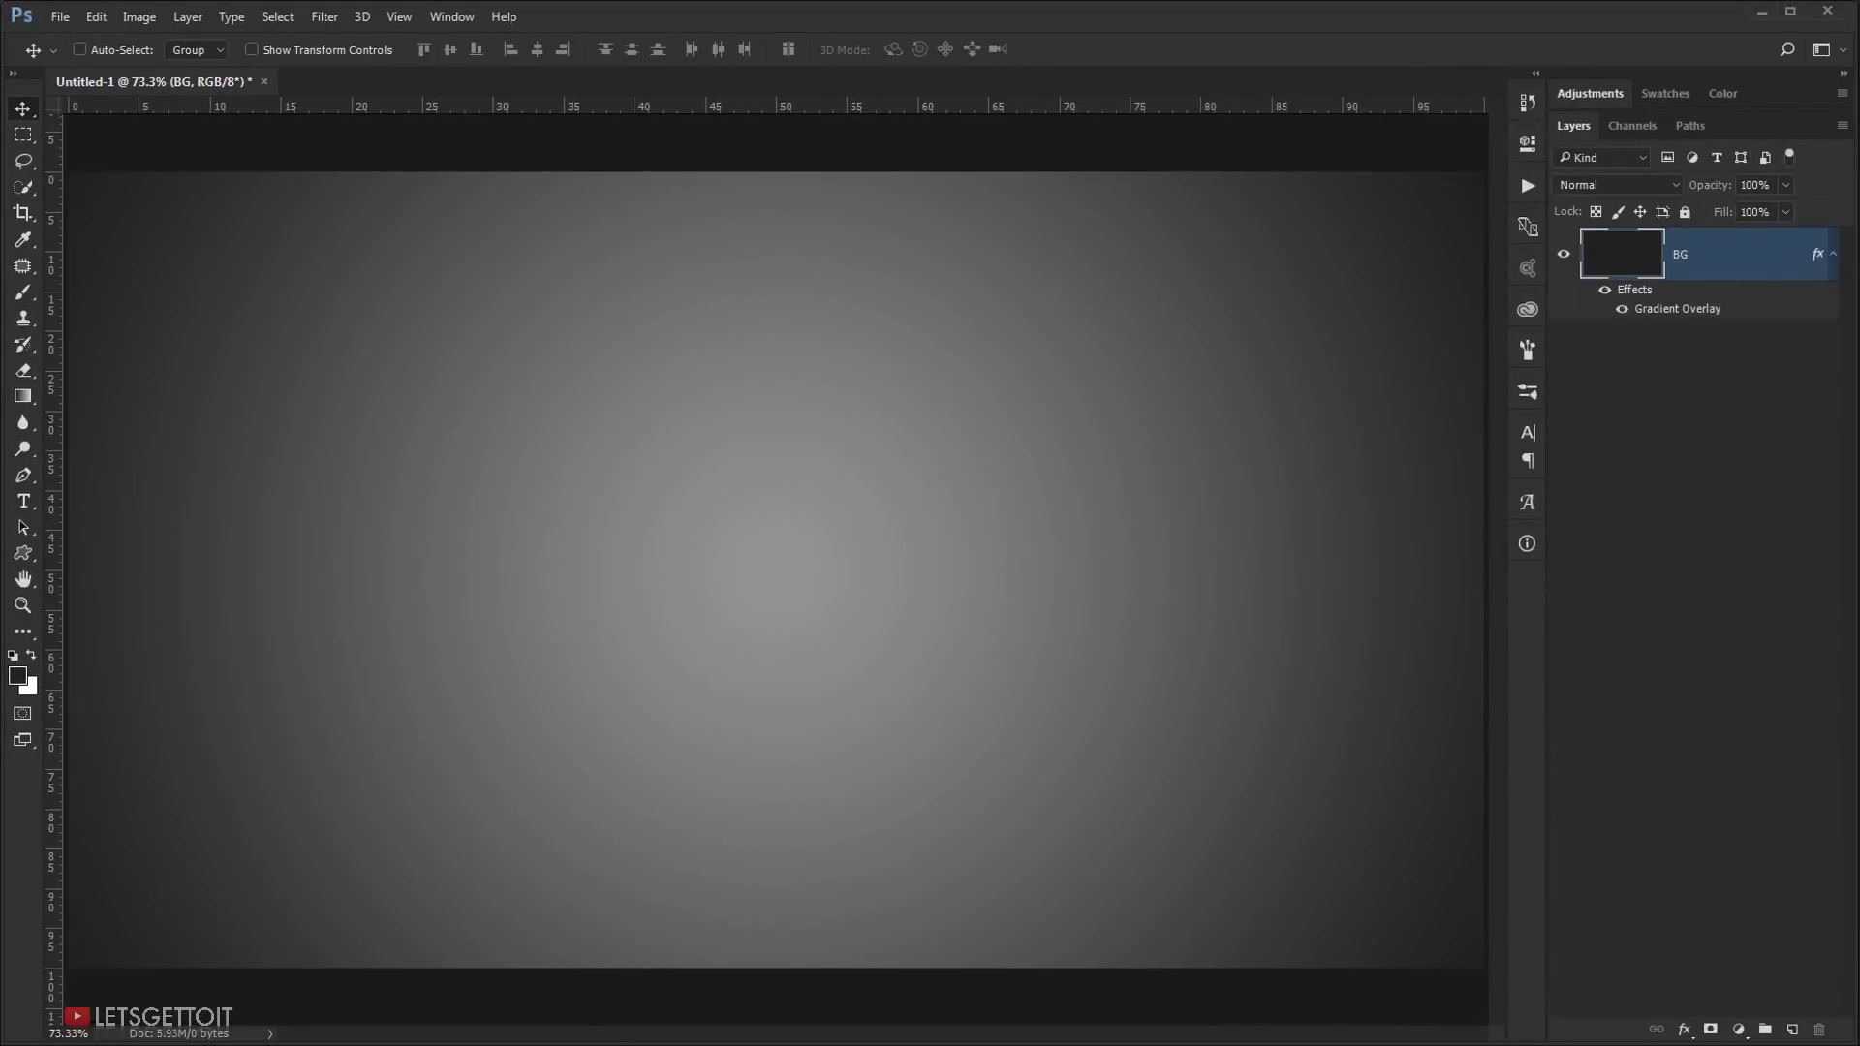
left_click(1836, 254)
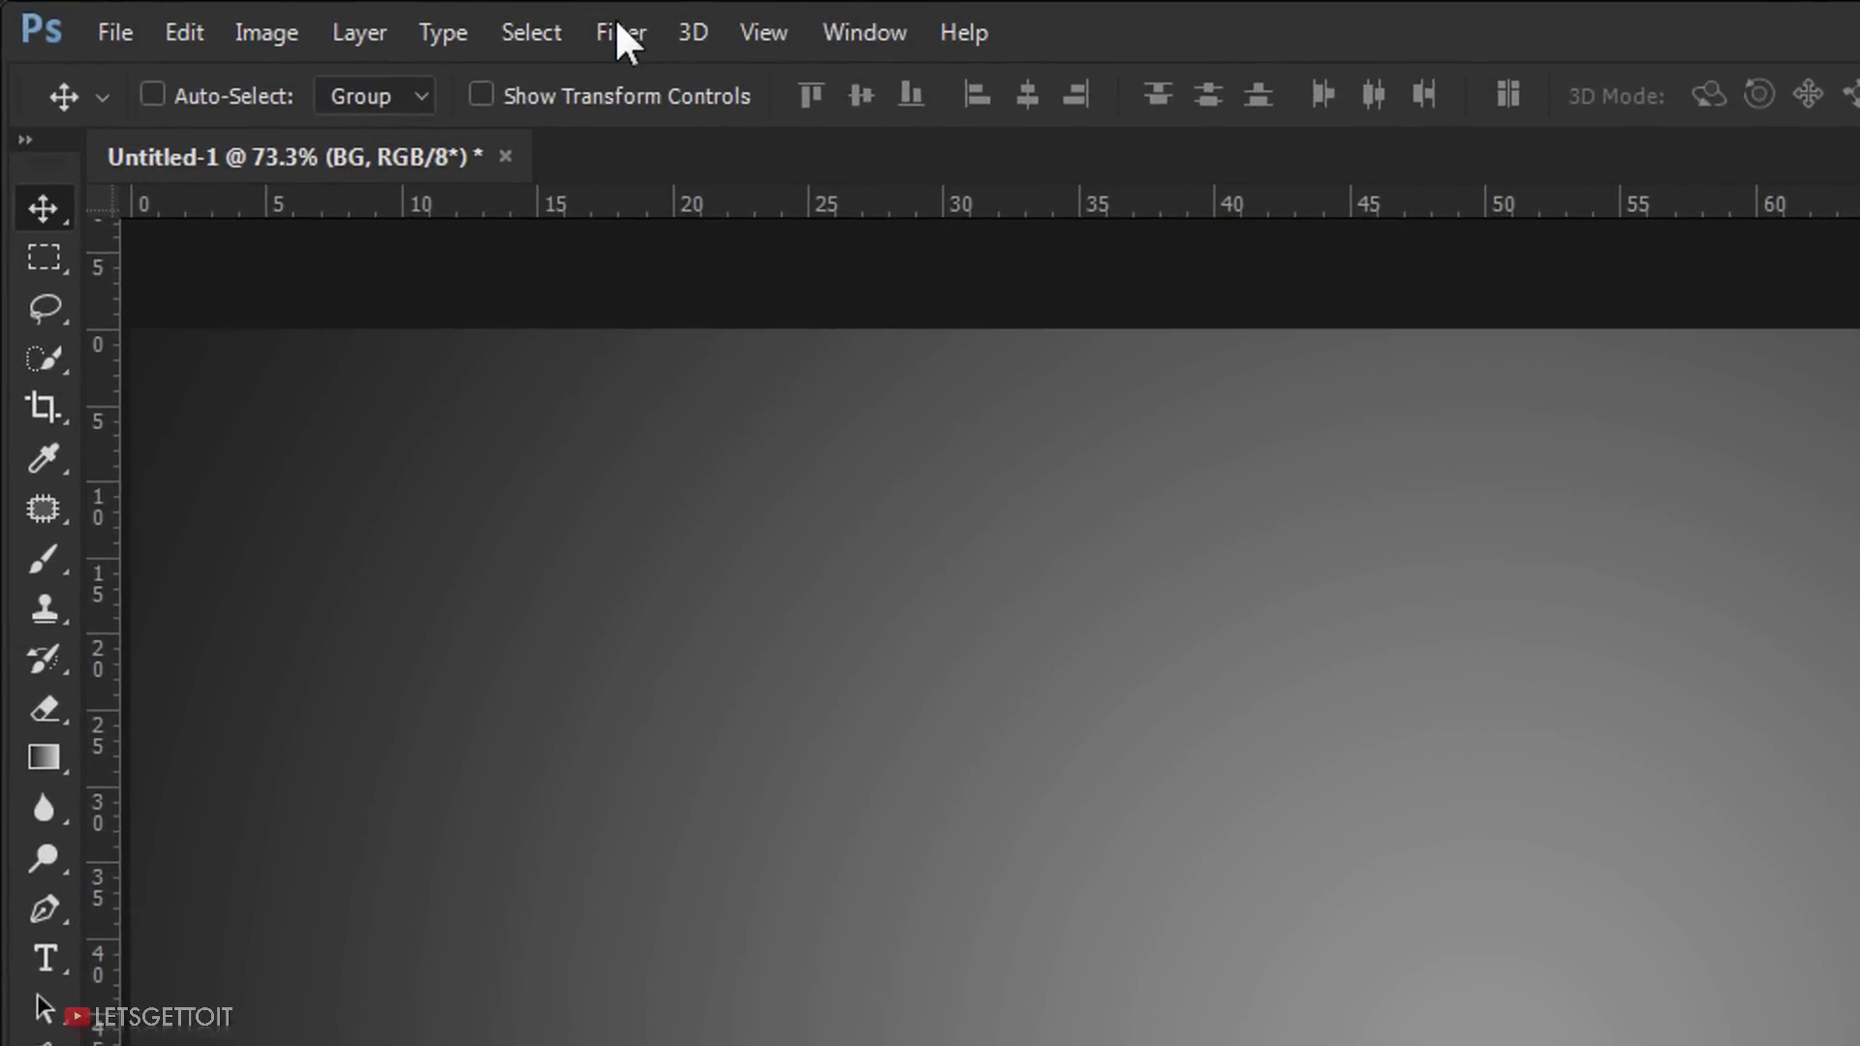
Step: Apply the Add Noise filter to the BG layer with 3% amount, Uniform distribution and Monochromatic enabled
left_click(618, 27)
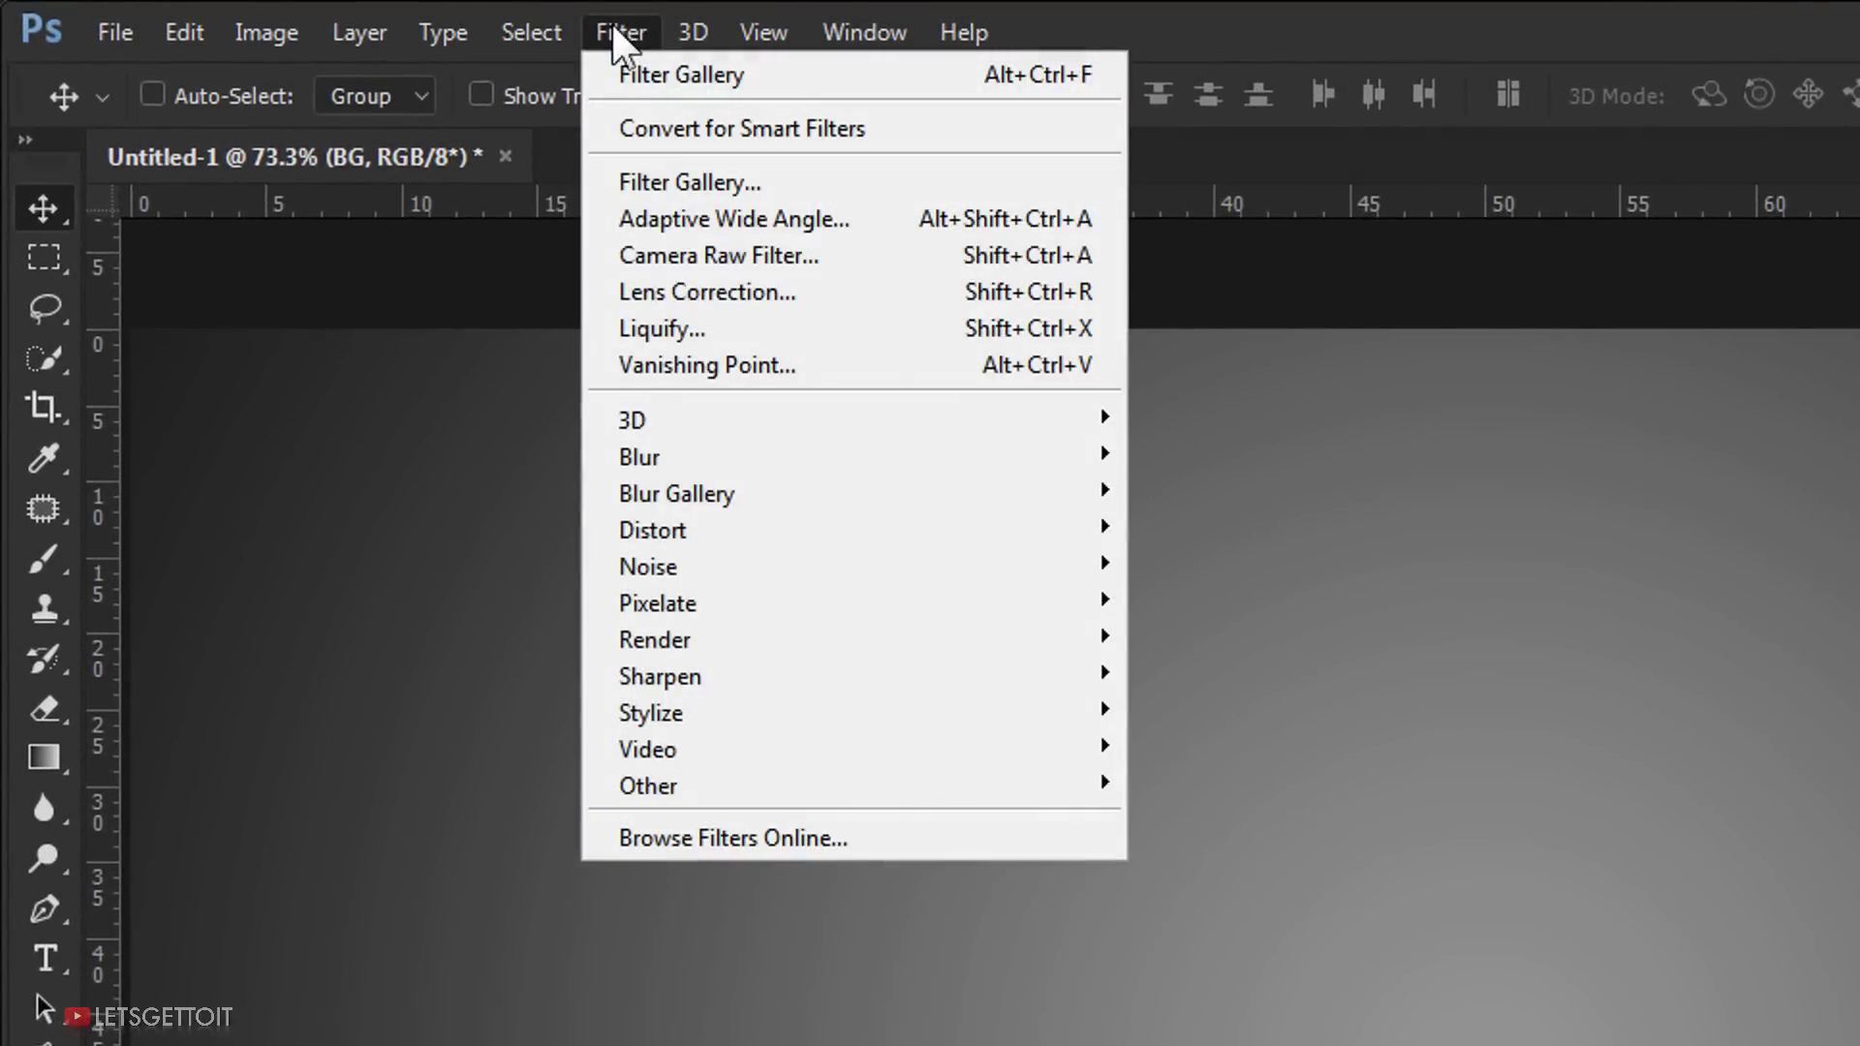
mouse_move(812, 570)
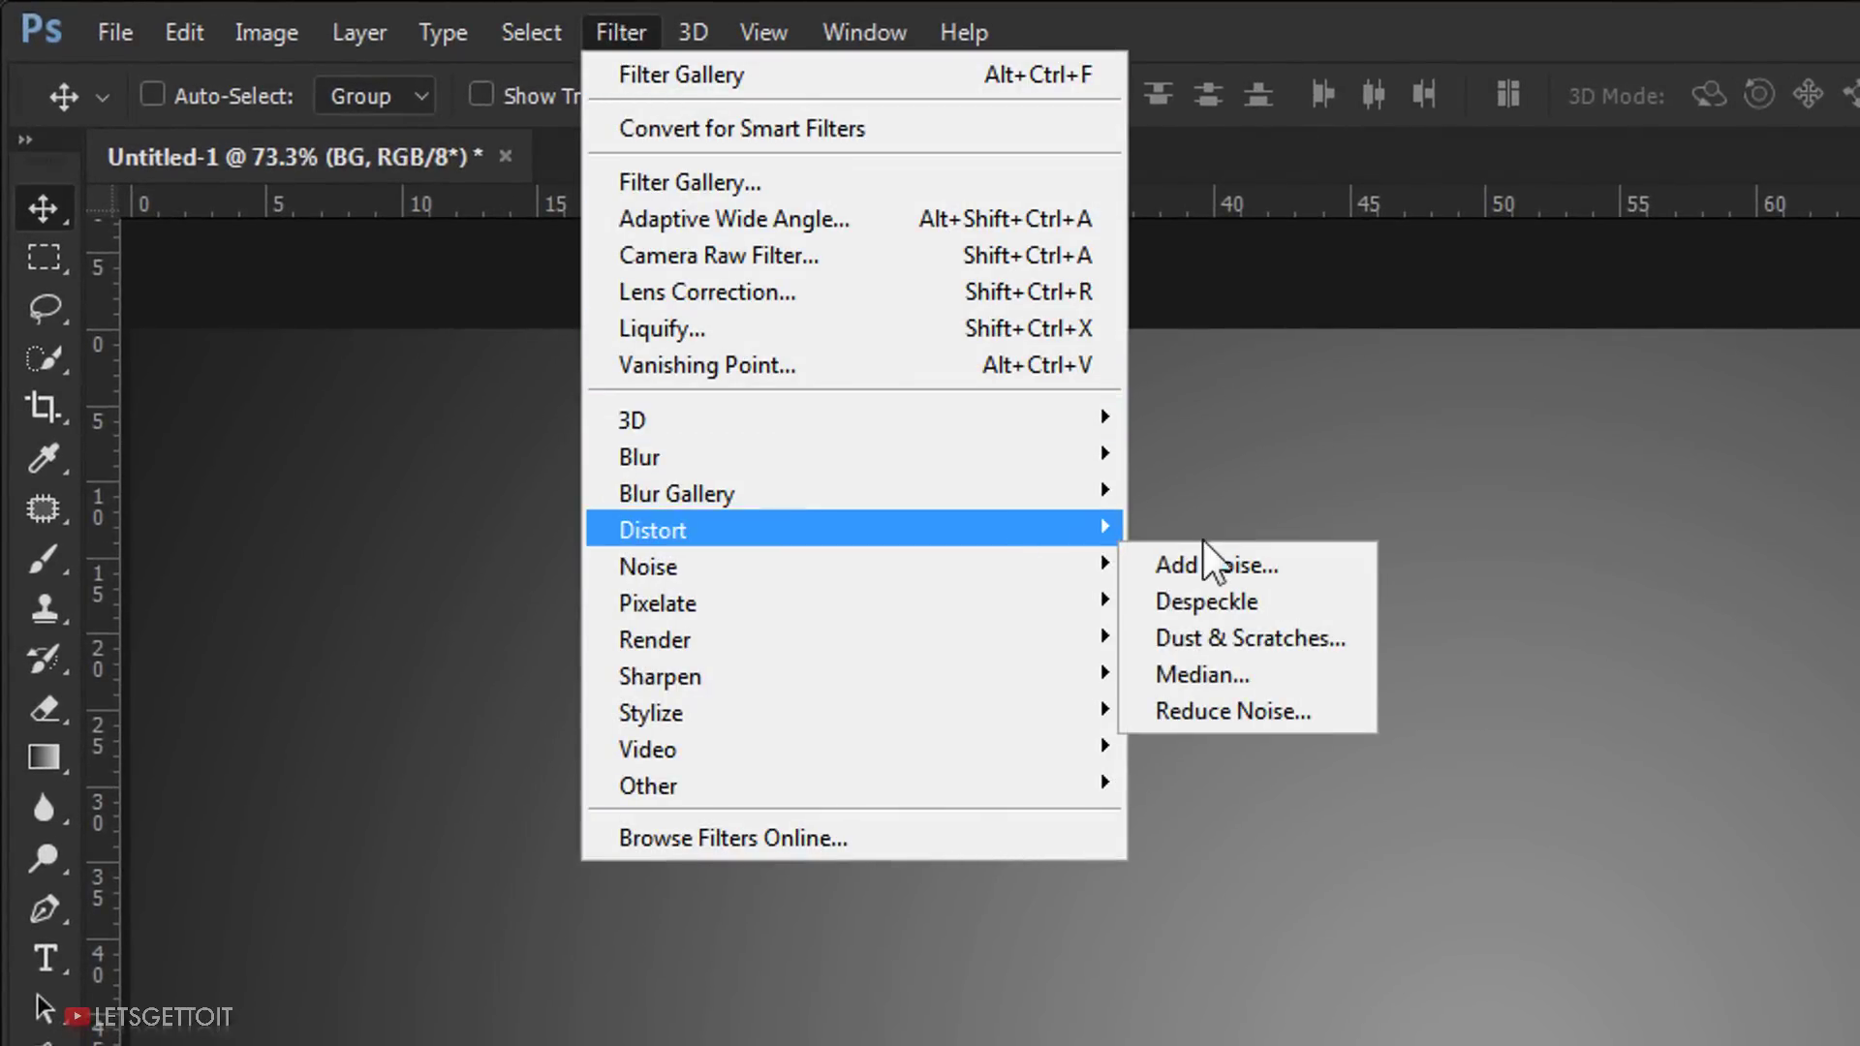
left_click(1201, 565)
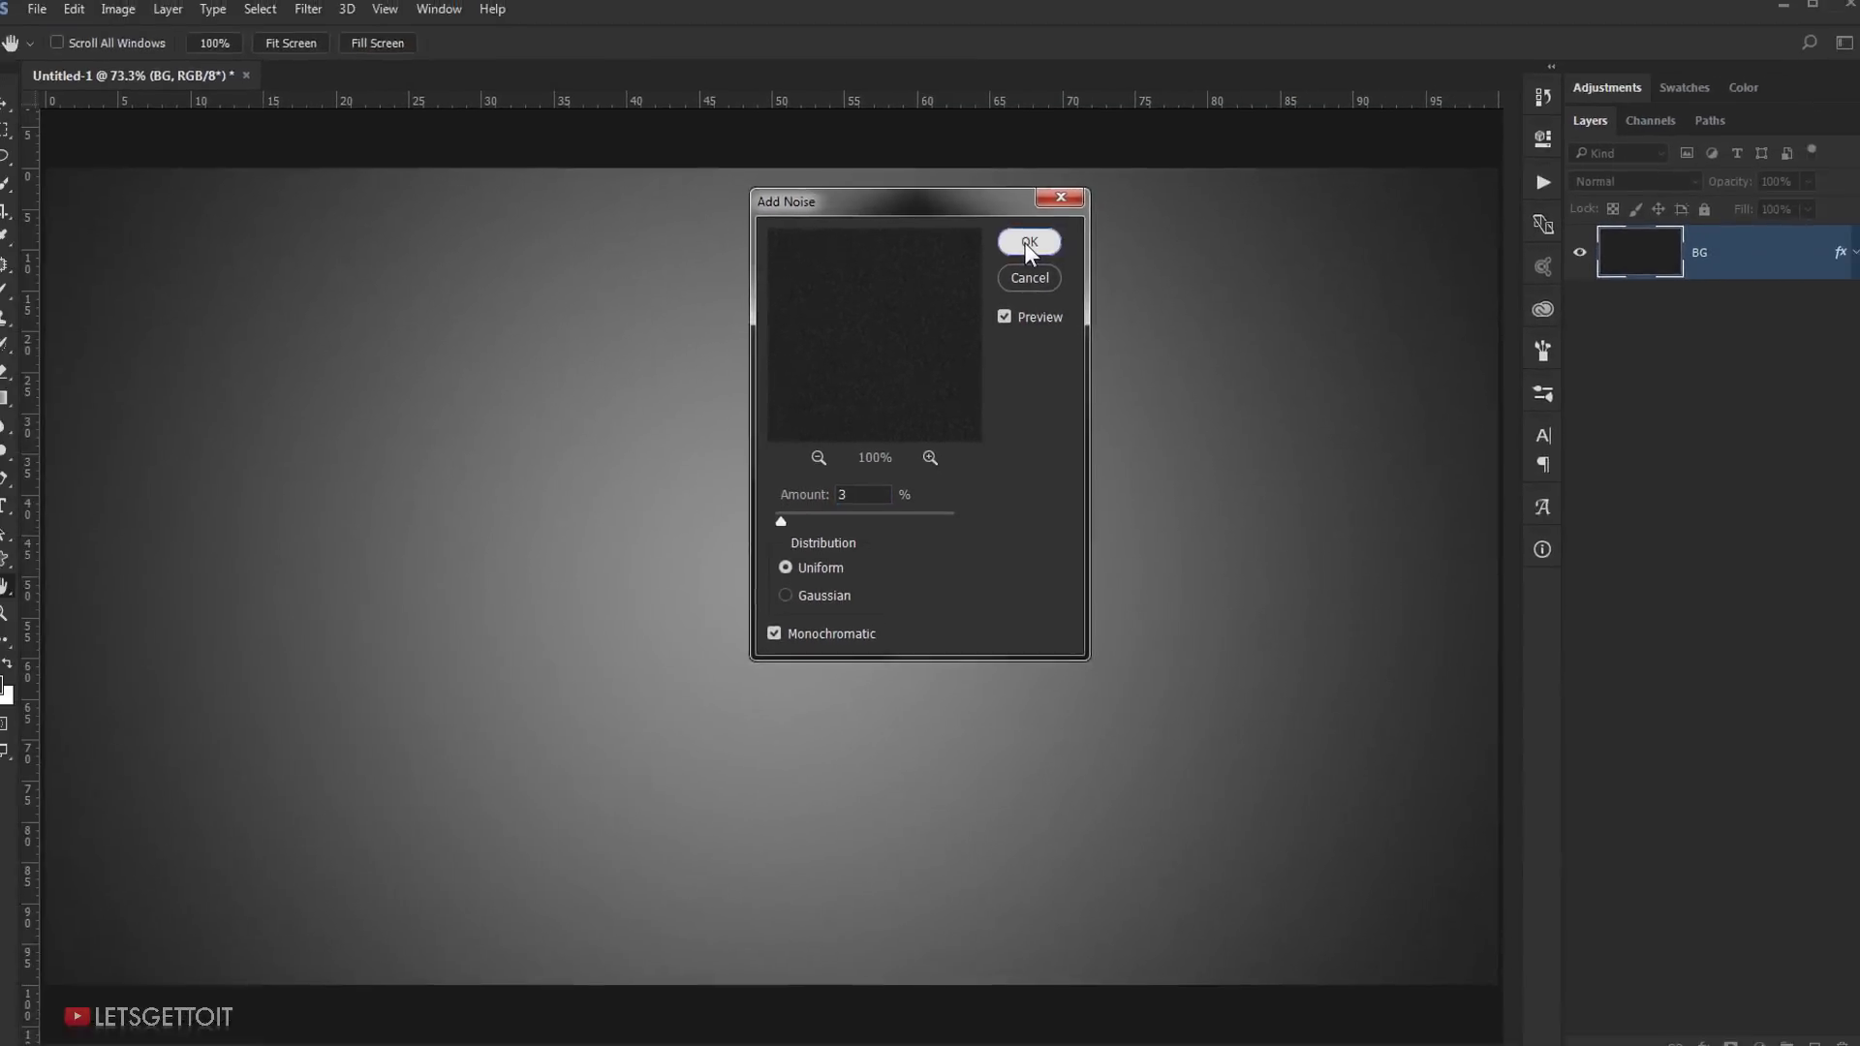
left_click(1025, 242)
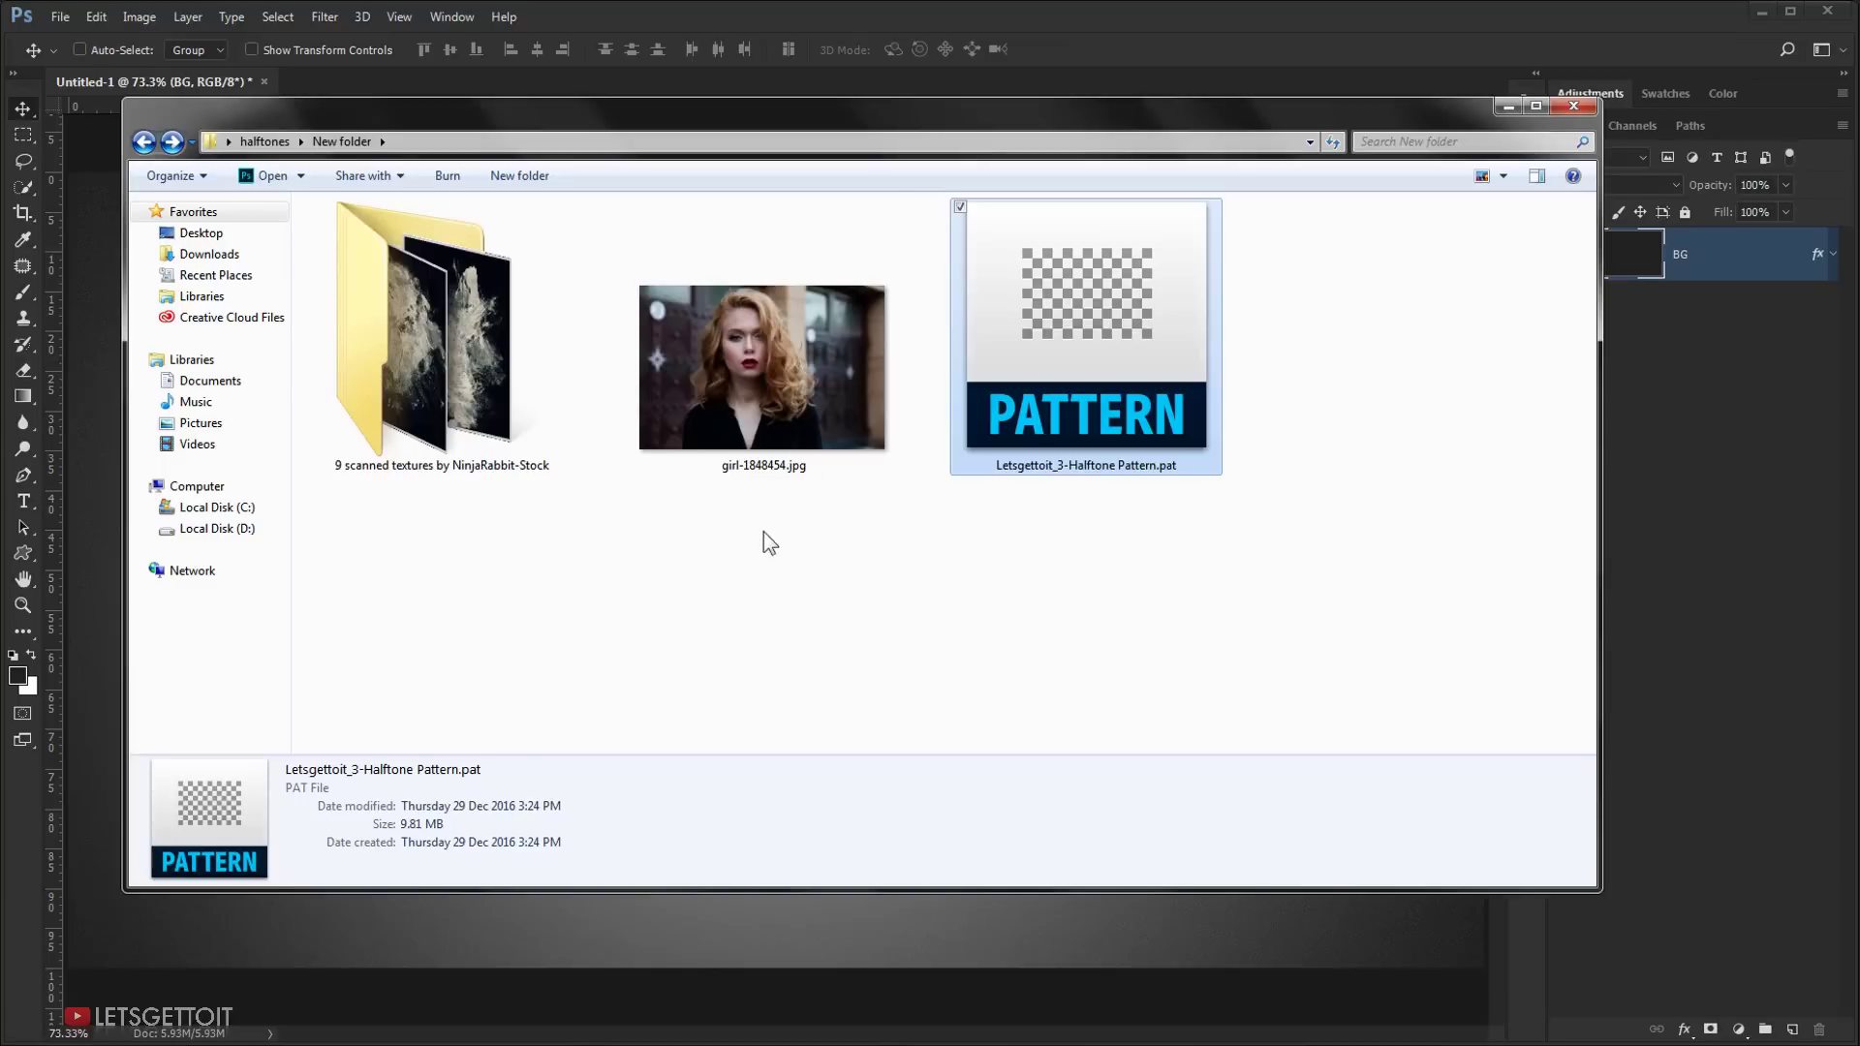
Step: Bring the girl-1848454.jpg photo into the Untitled-1 document as a layer above BG and close the source image
left_click_drag(694, 473, 202, 765)
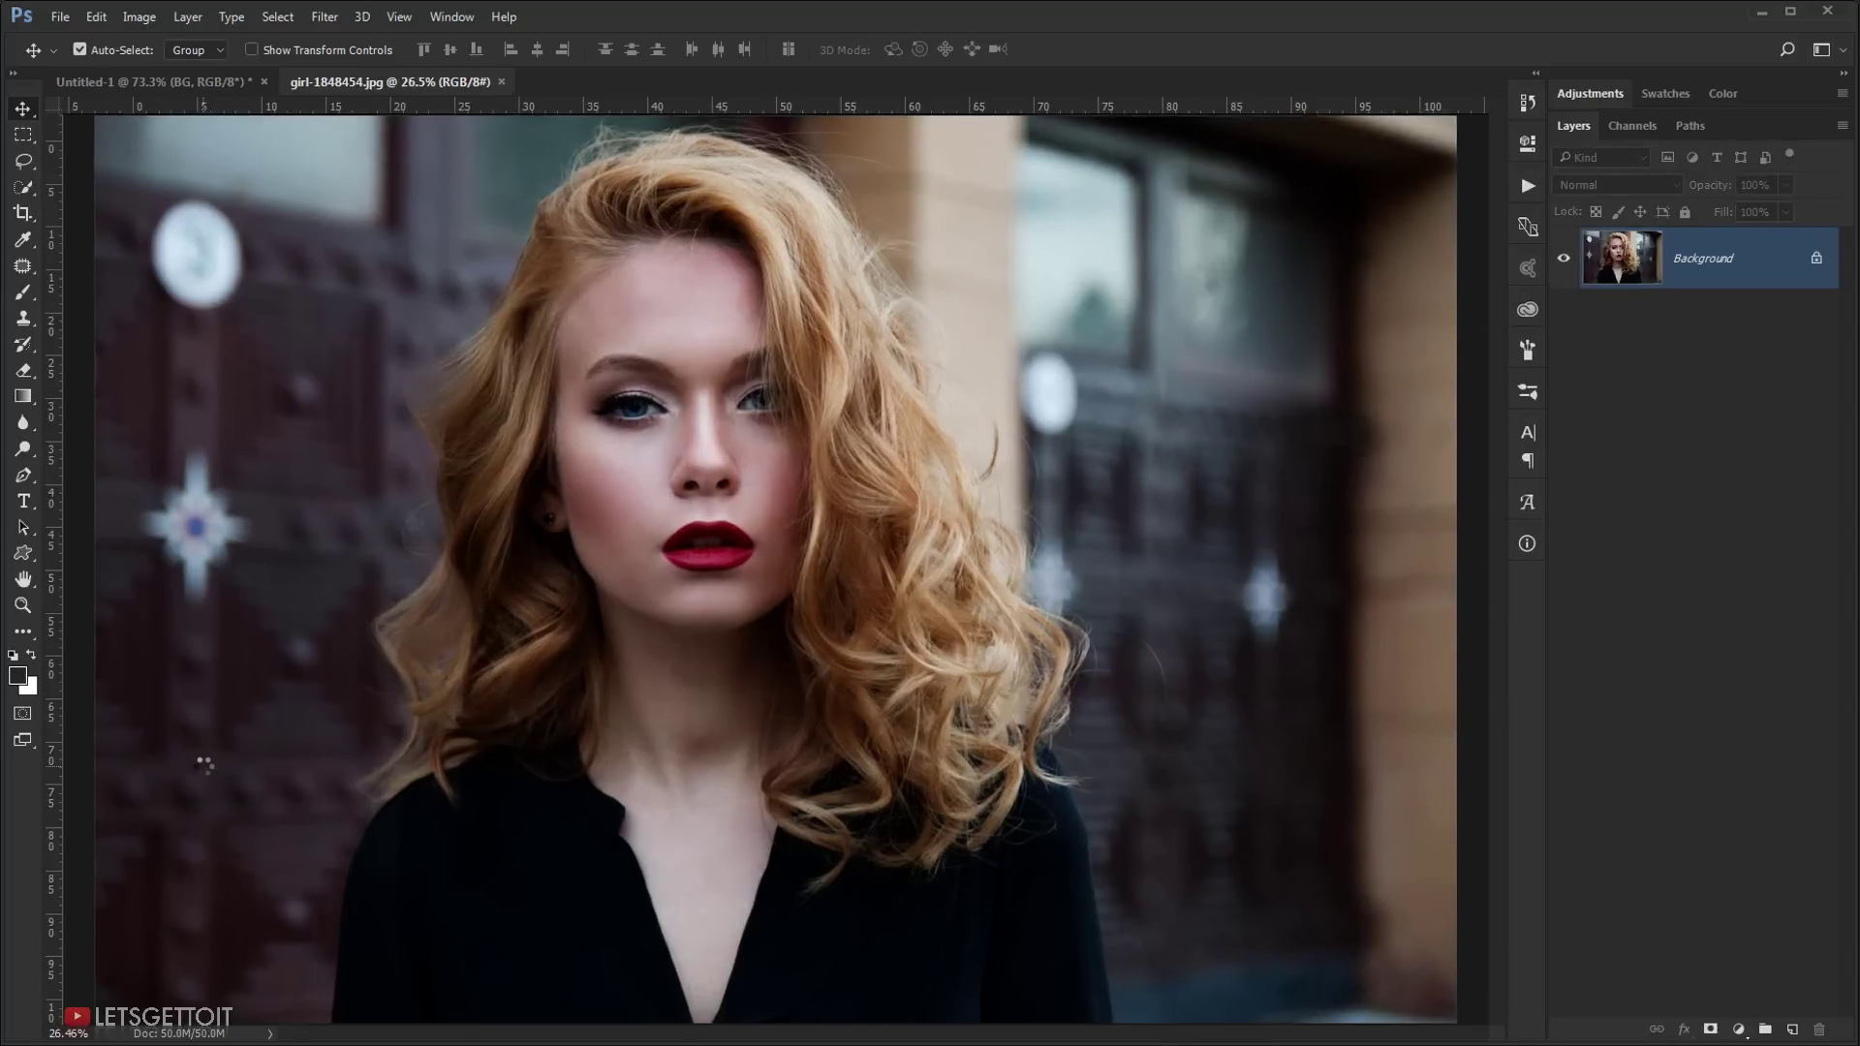
left_click_drag(678, 479, 676, 520)
scroll(673, 504, "down", 5)
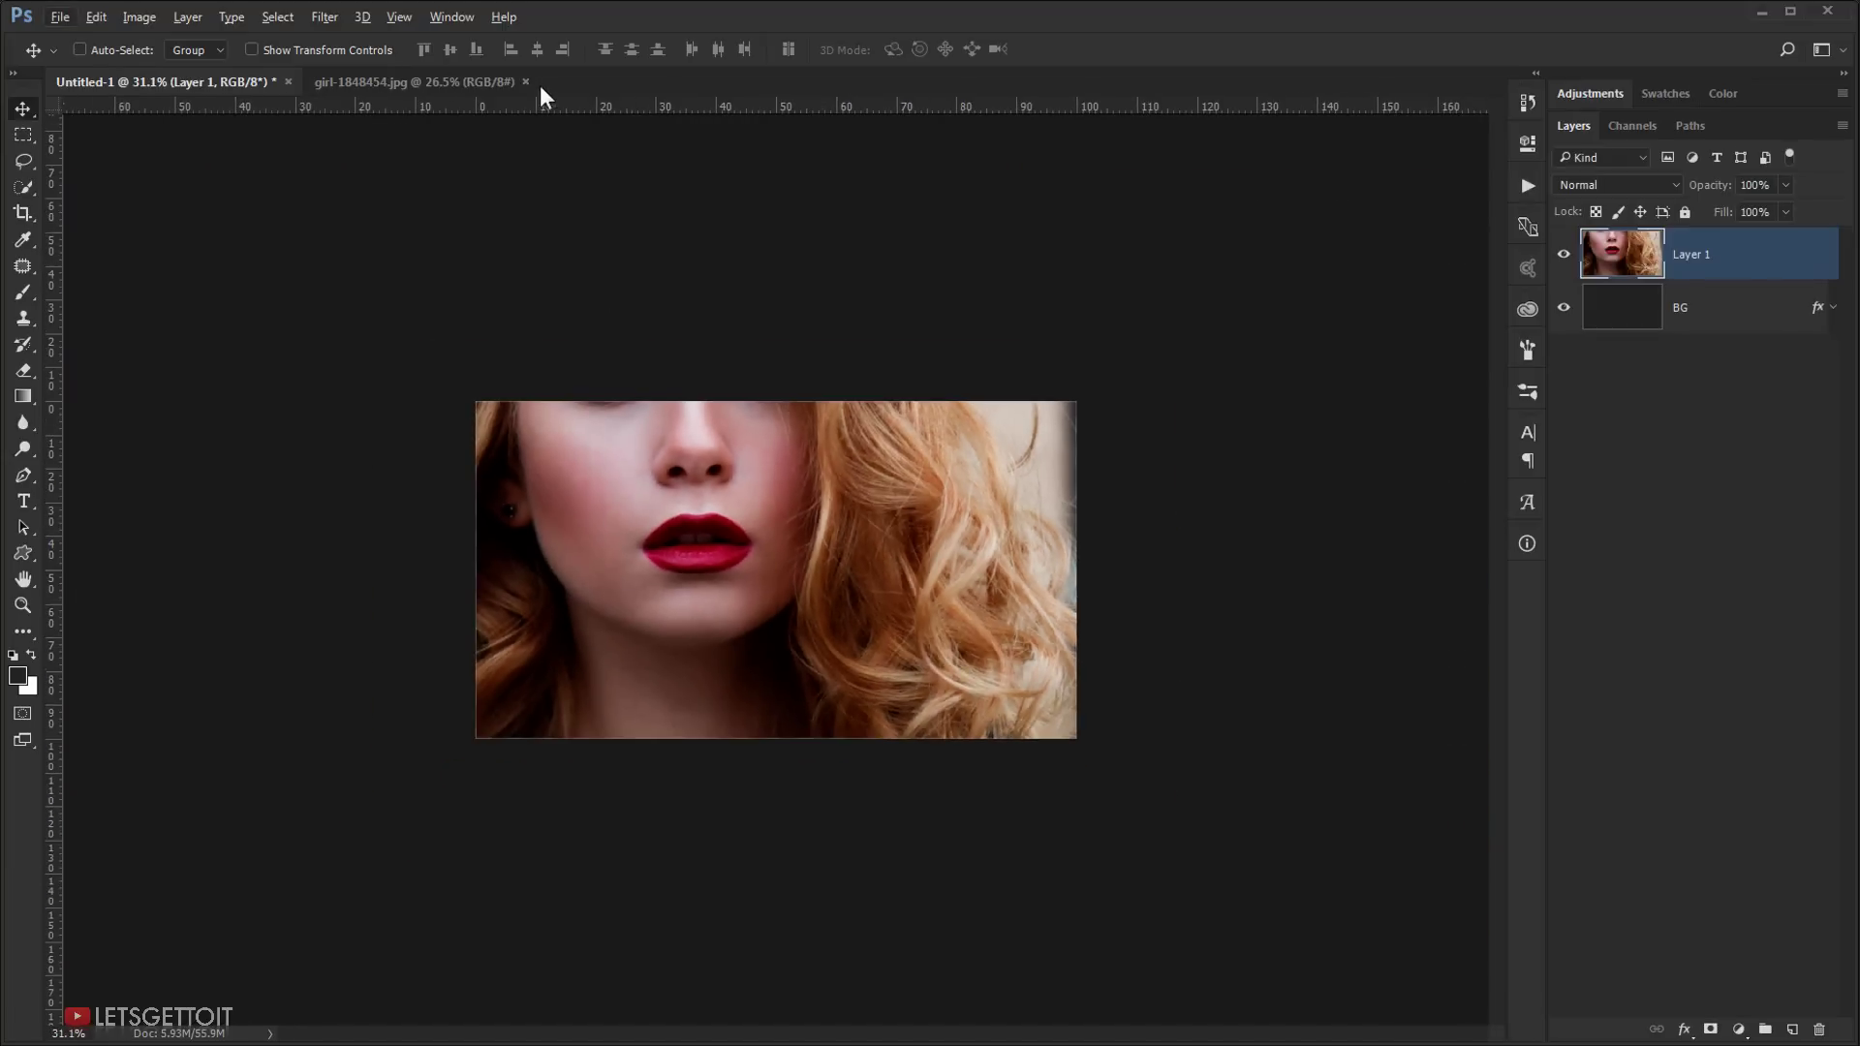
left_click(527, 83)
scroll(775, 570, "up", 1)
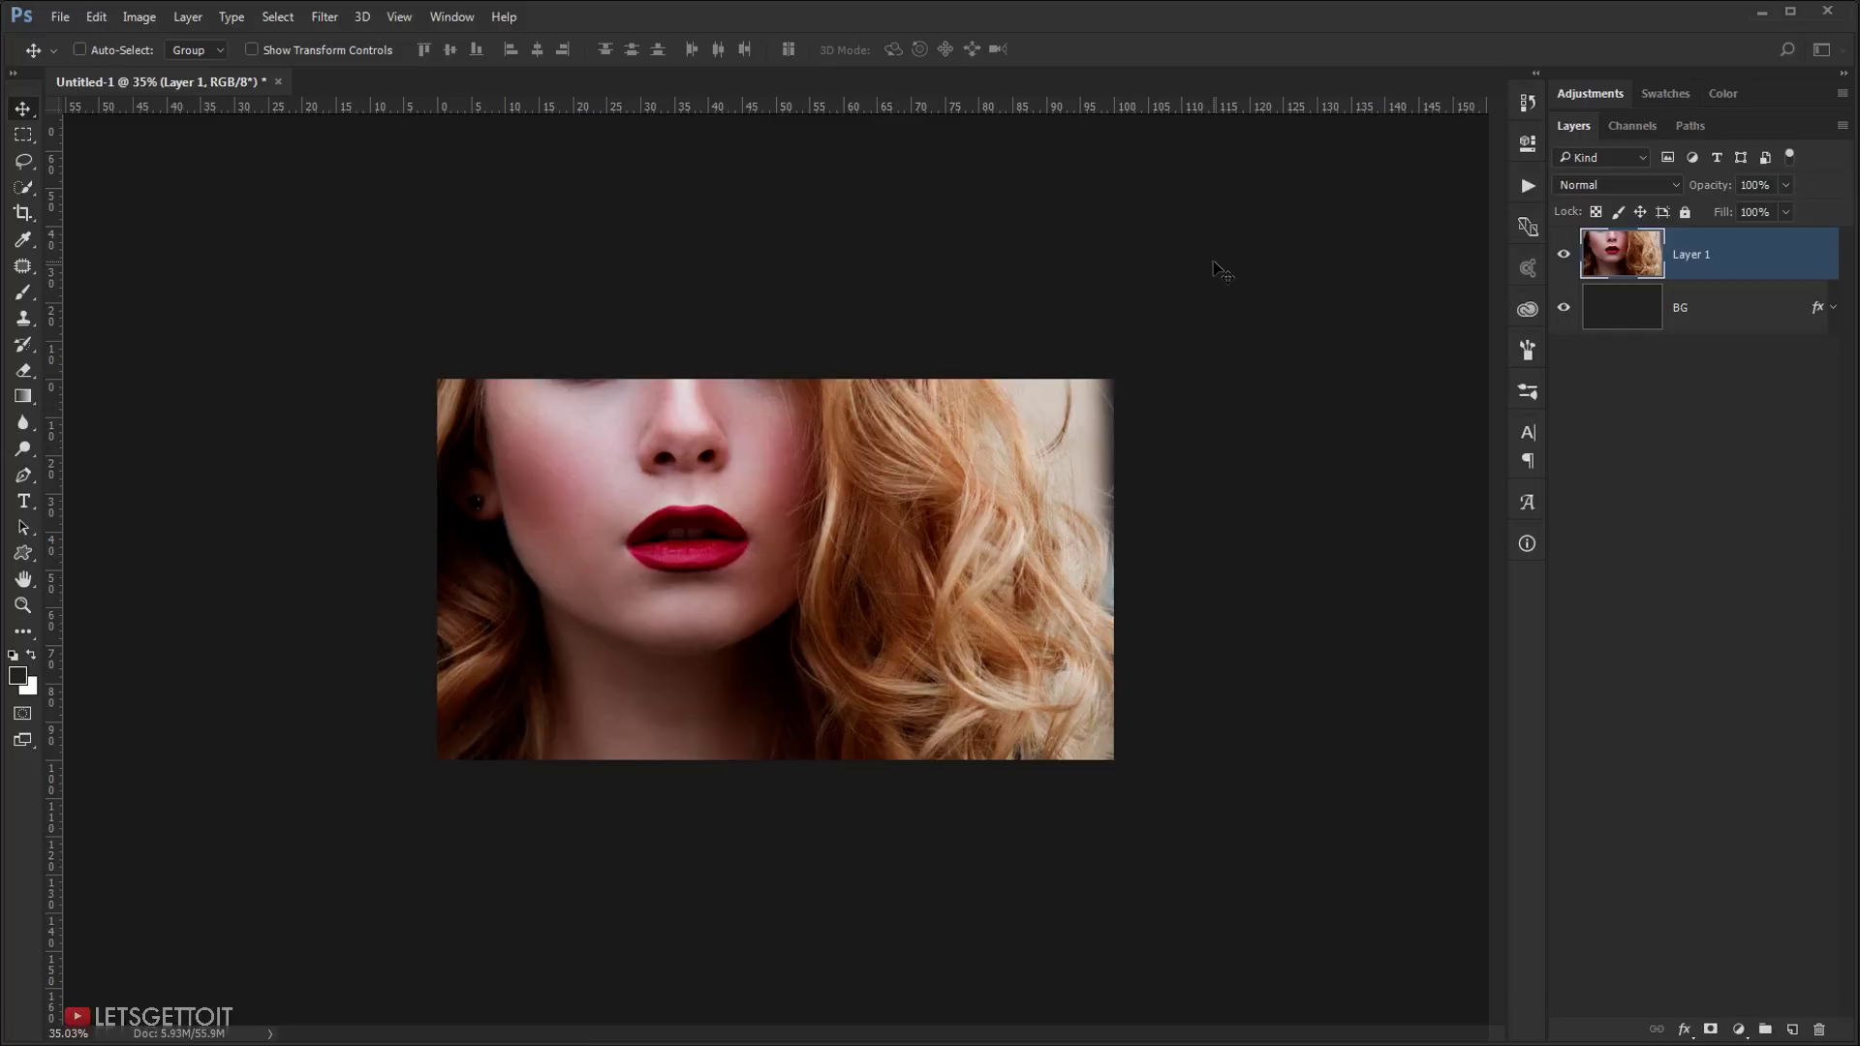
Step: Convert Layer 1 to a Smart Object, scale it to about 39.65%, and position it so the woman's whole head fits the canvas
right_click(1763, 259)
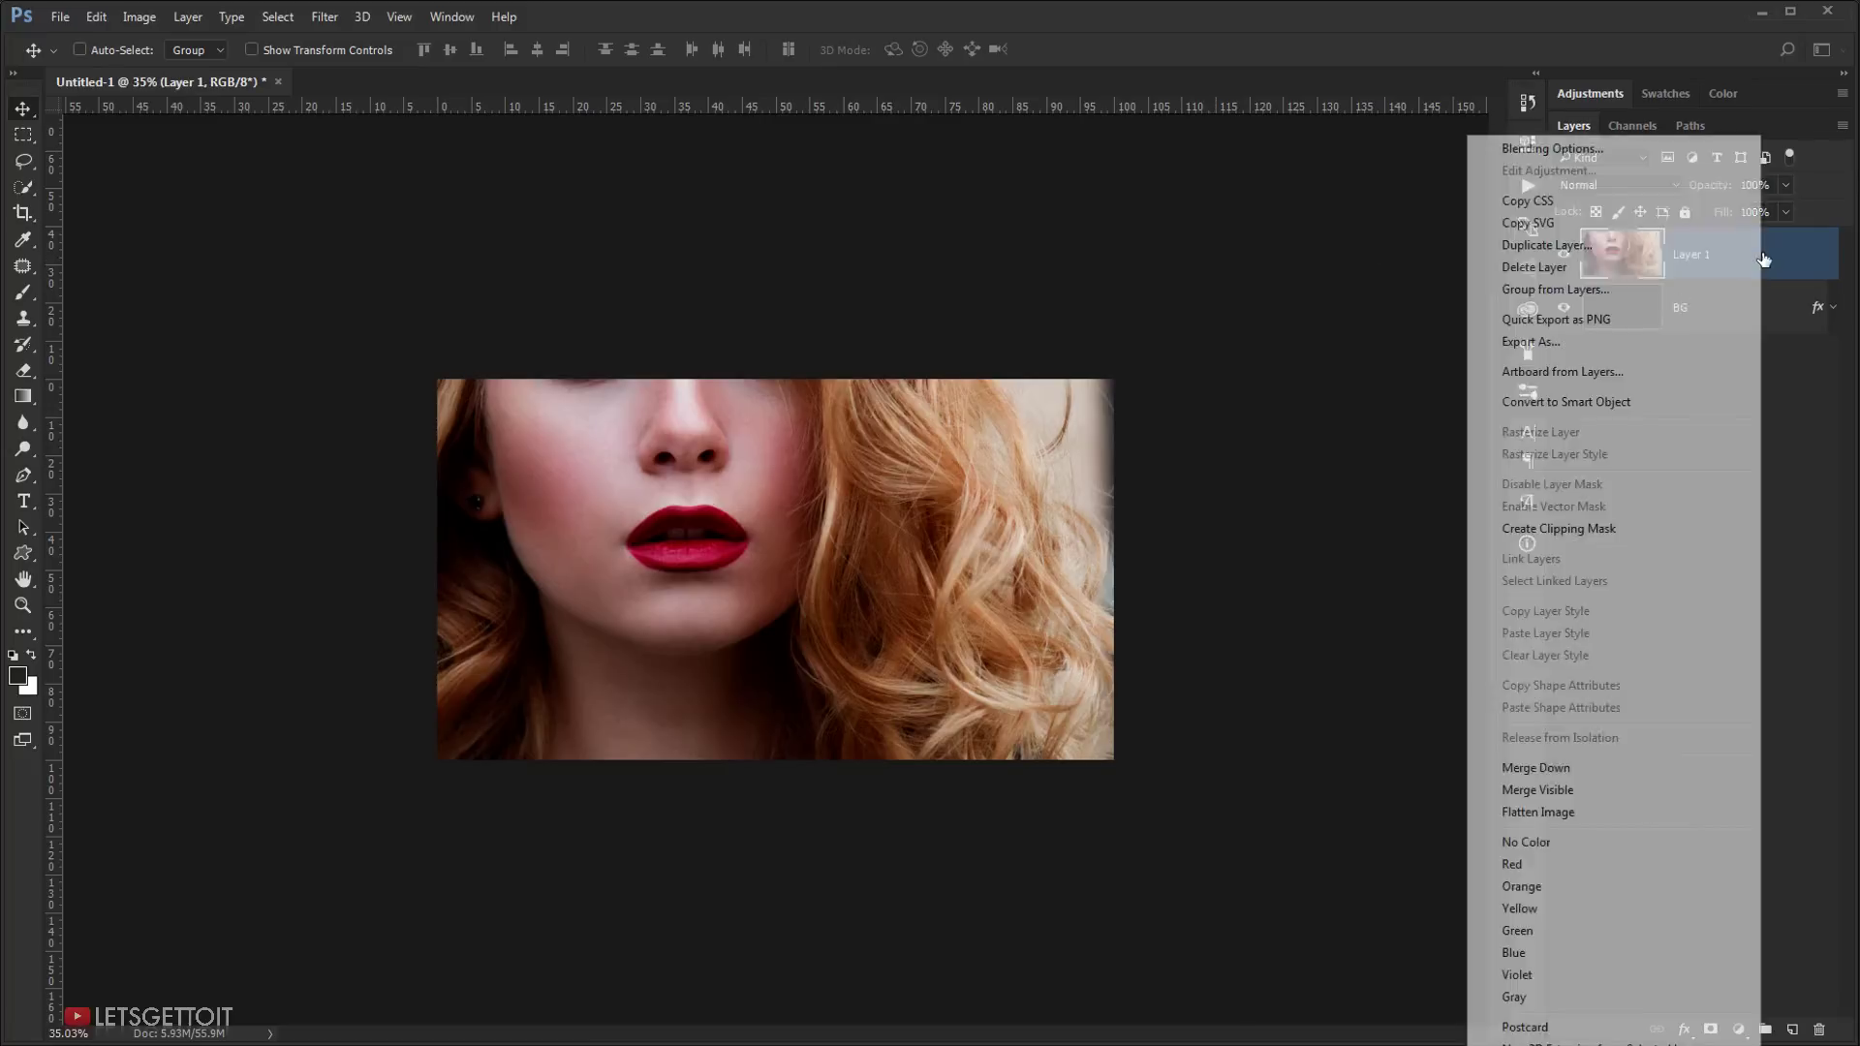
left_click(1582, 403)
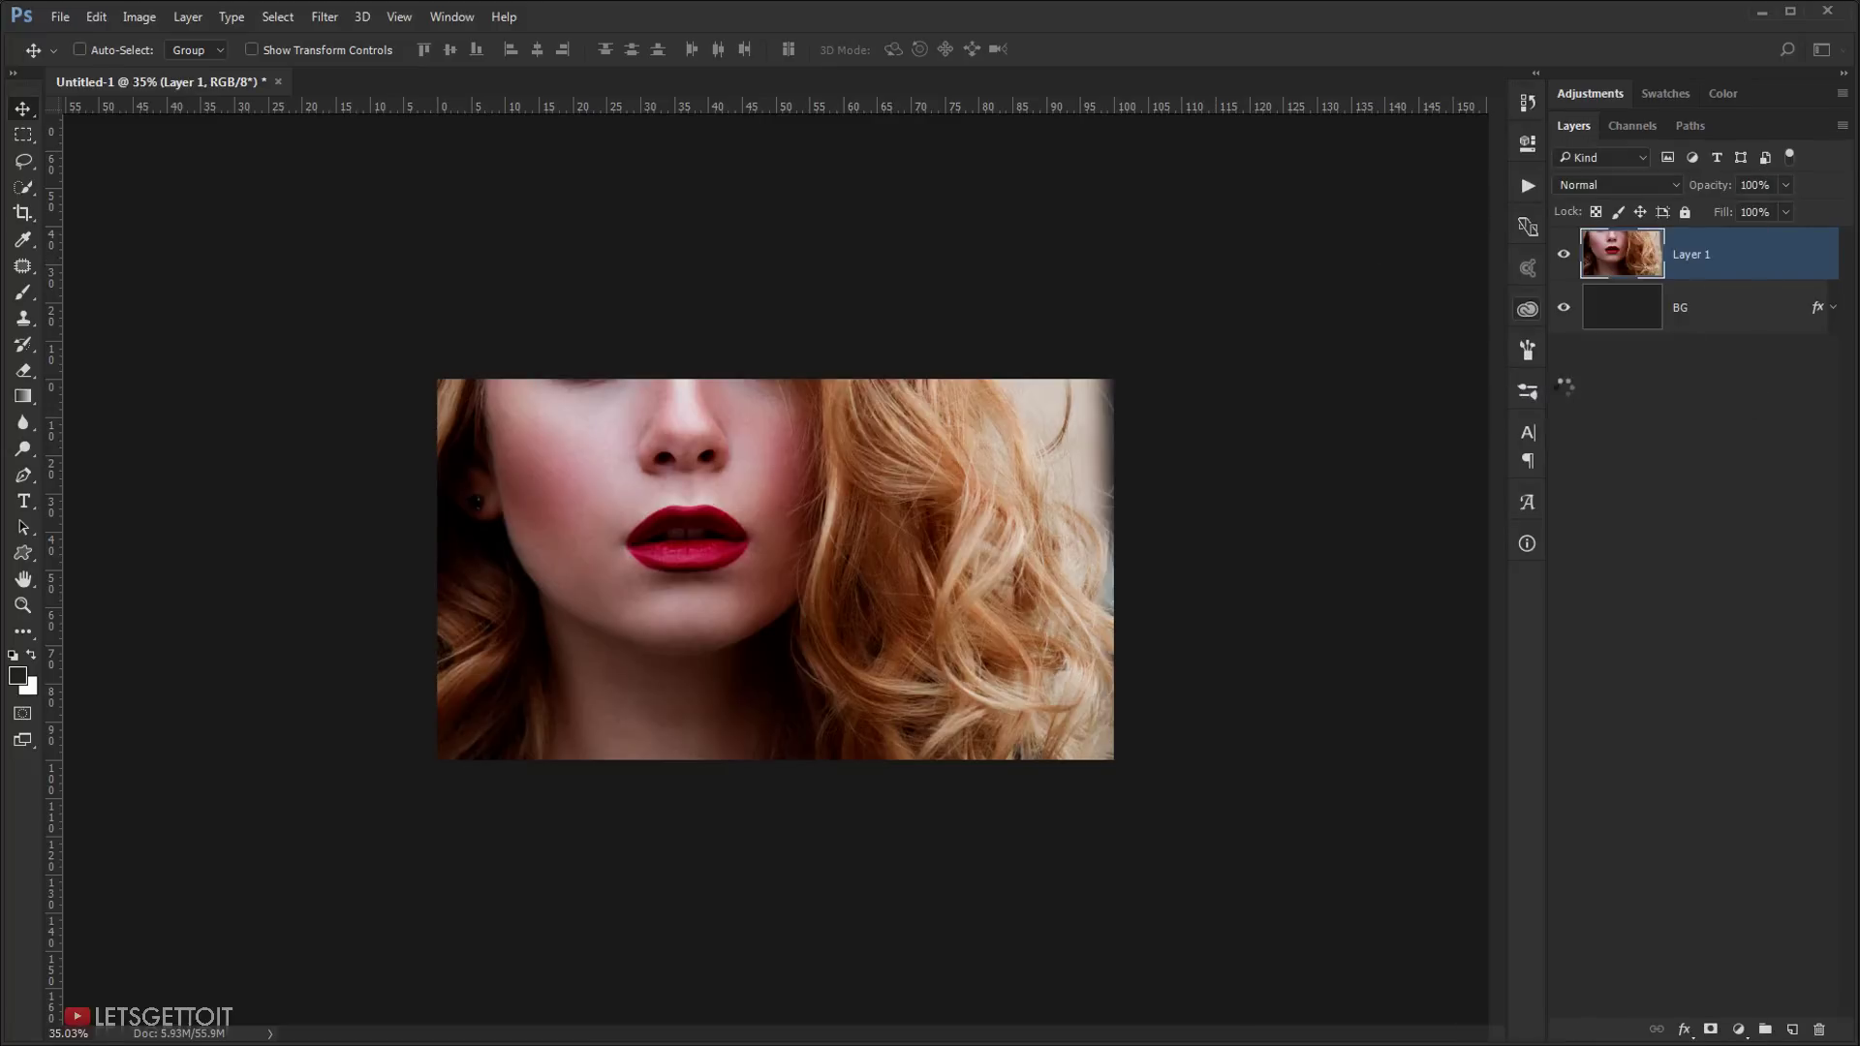
key("ctrl+t")
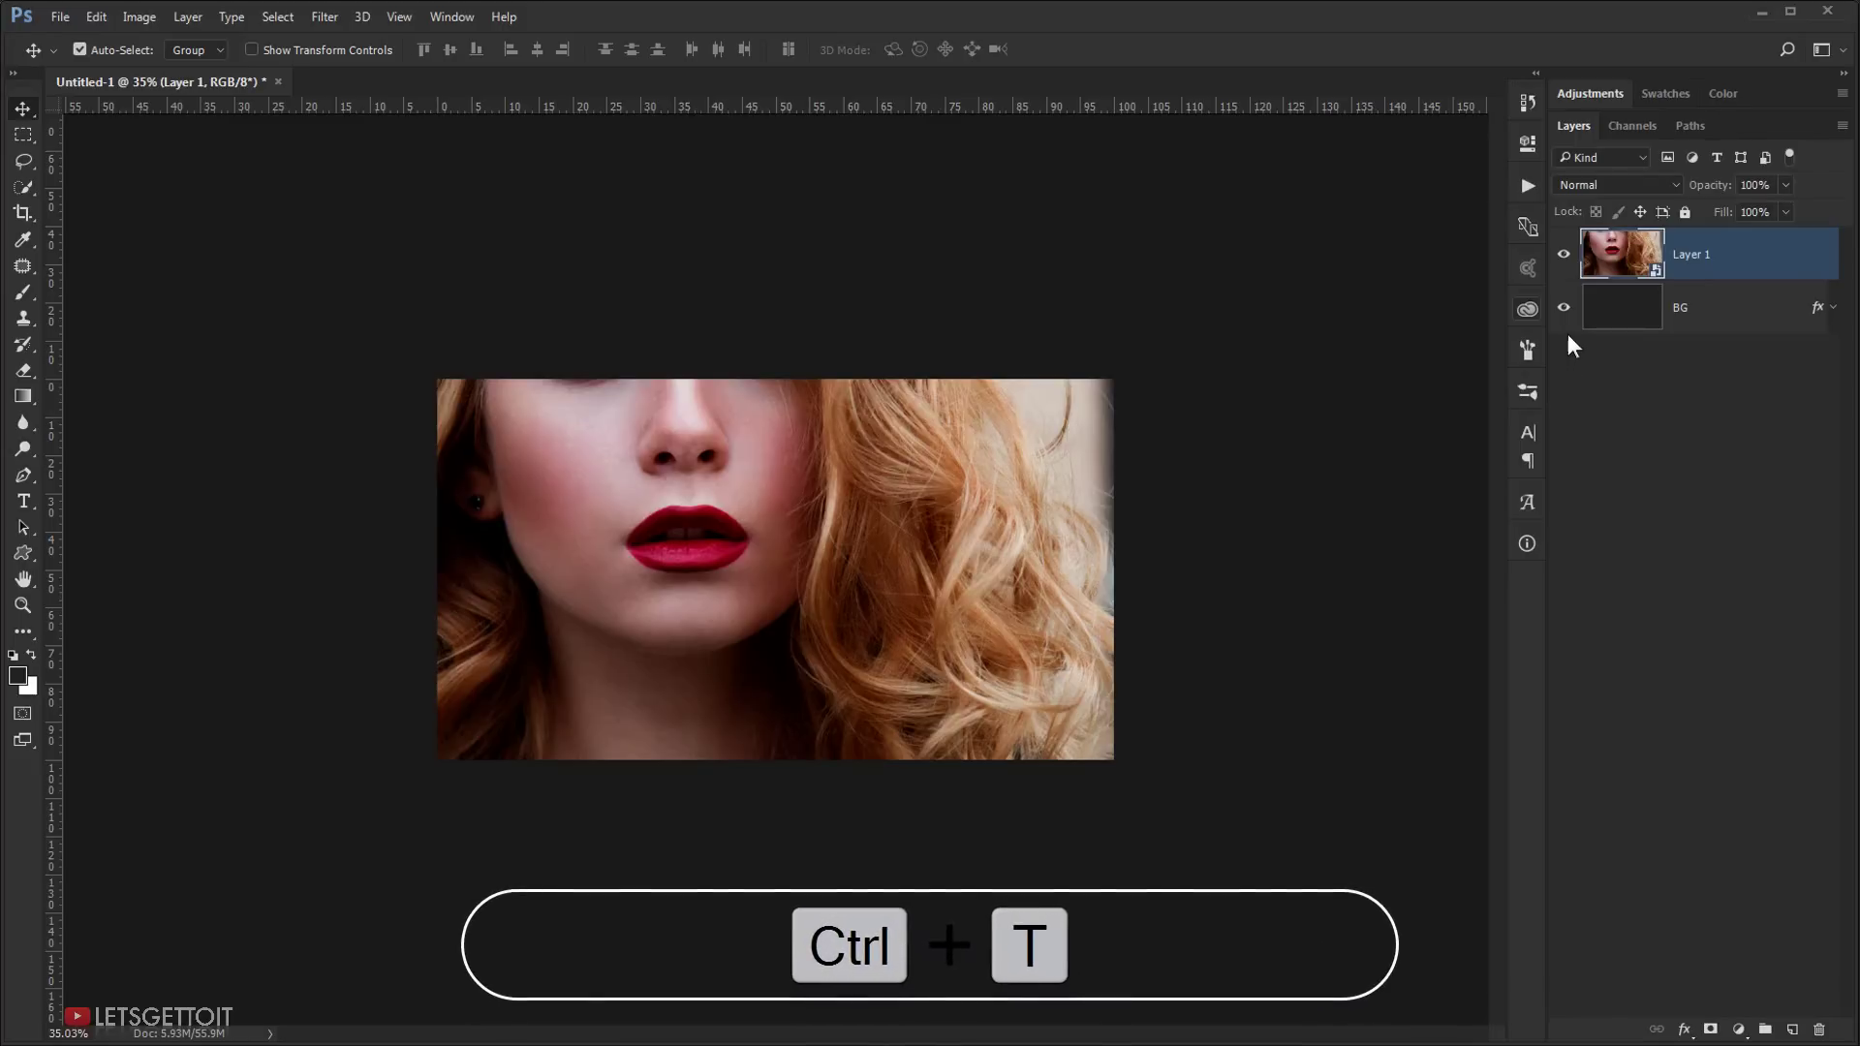
key("ctrl+0")
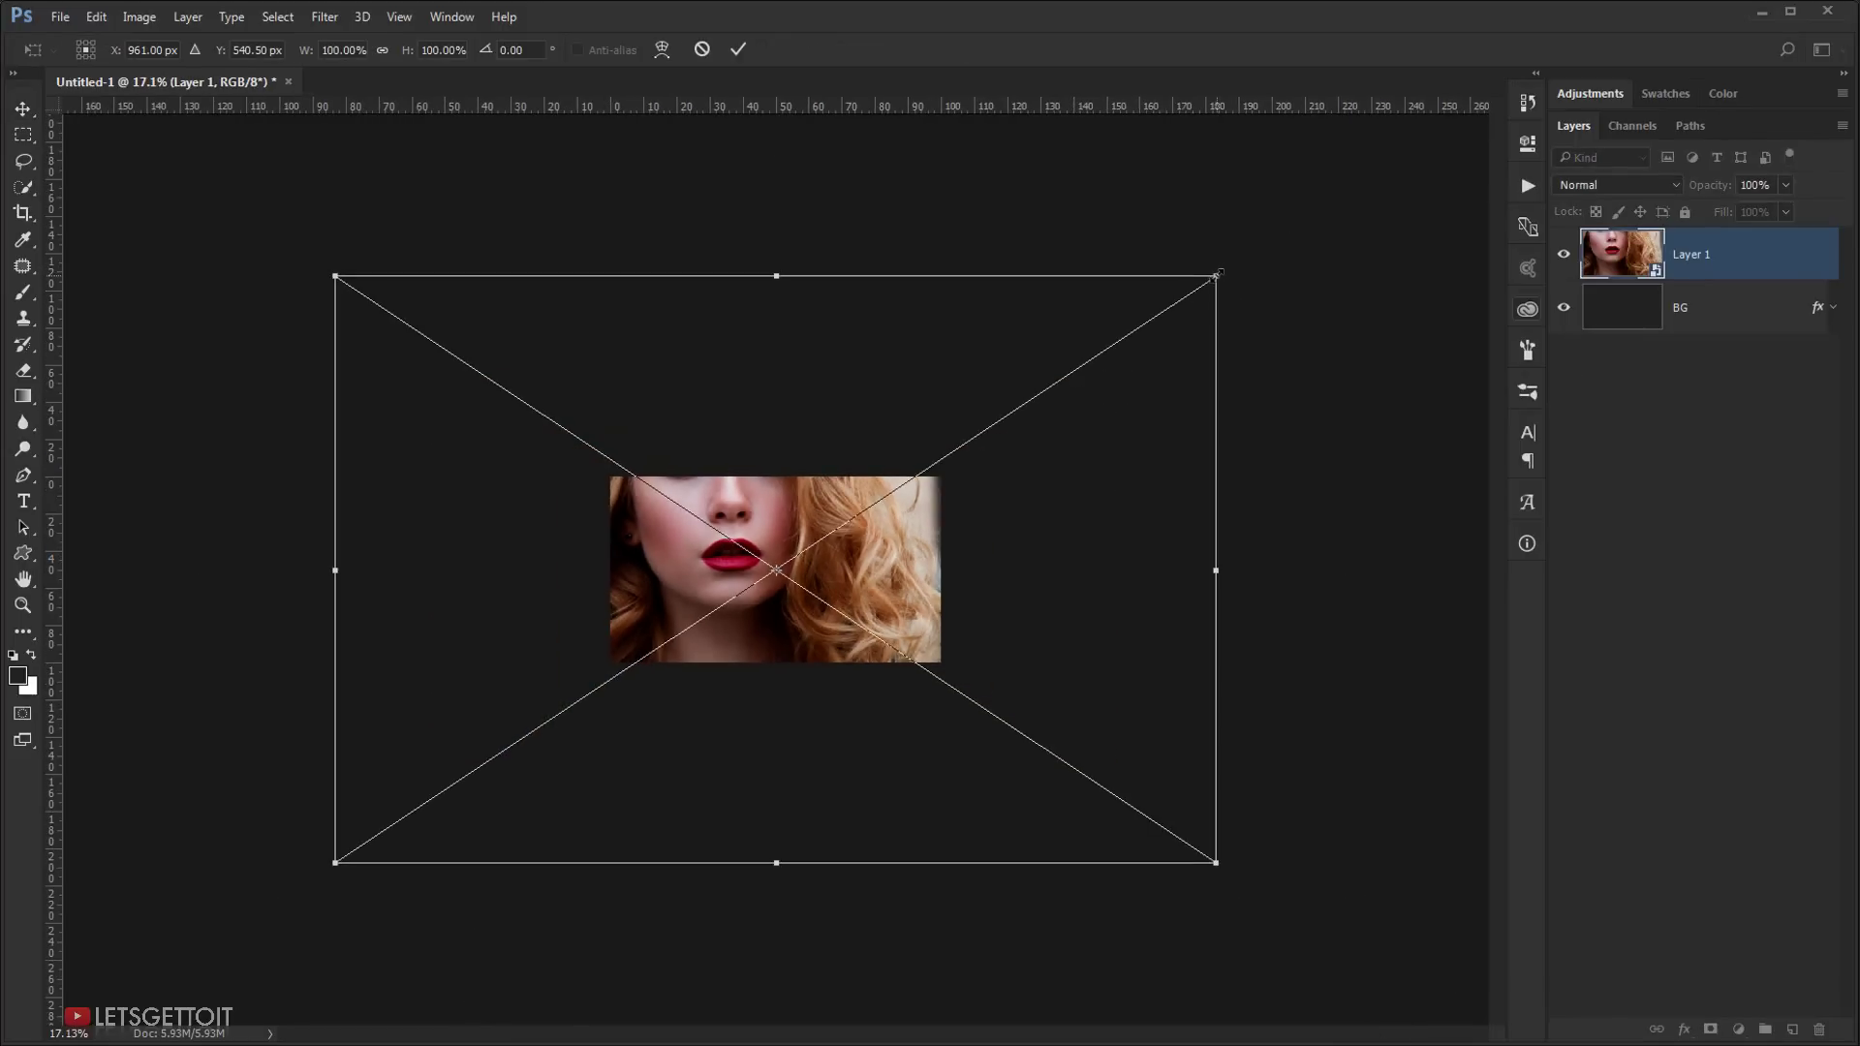
left_click_drag(1217, 275, 951, 456)
left_click_drag(871, 518, 871, 536)
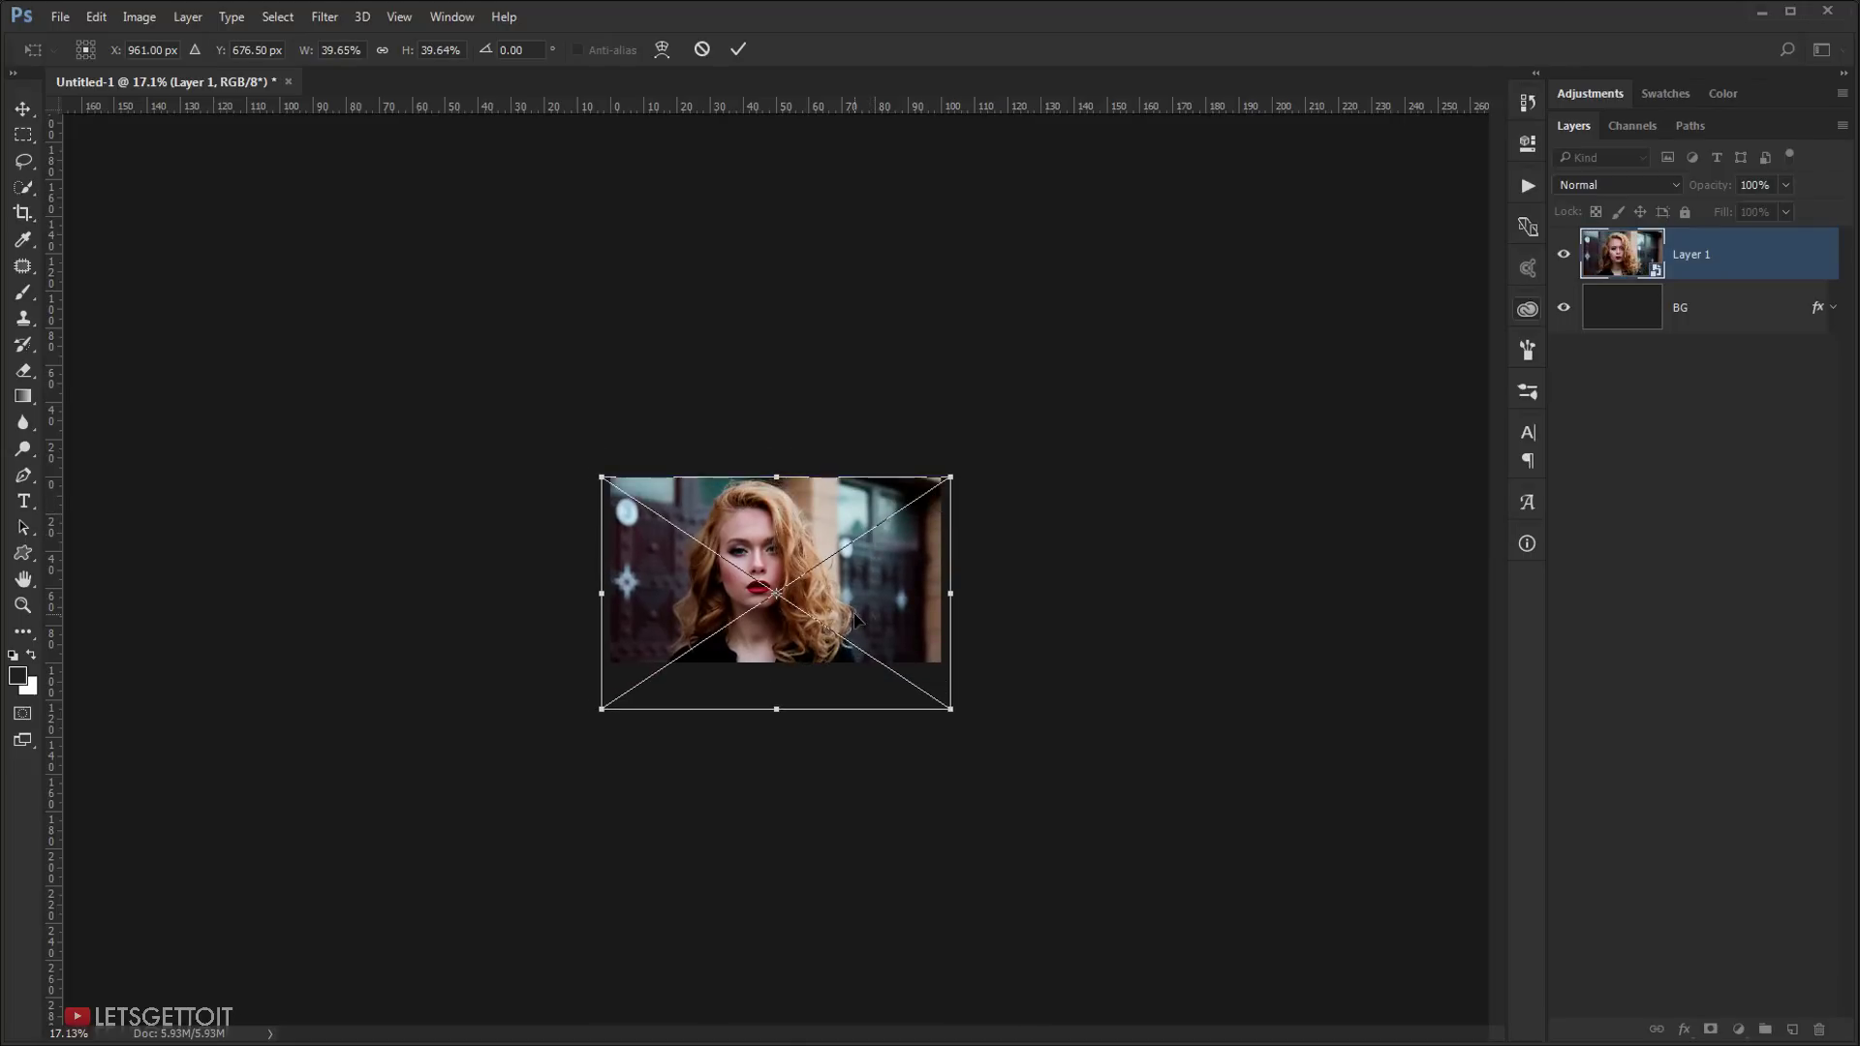
left_click_drag(852, 620, 861, 620)
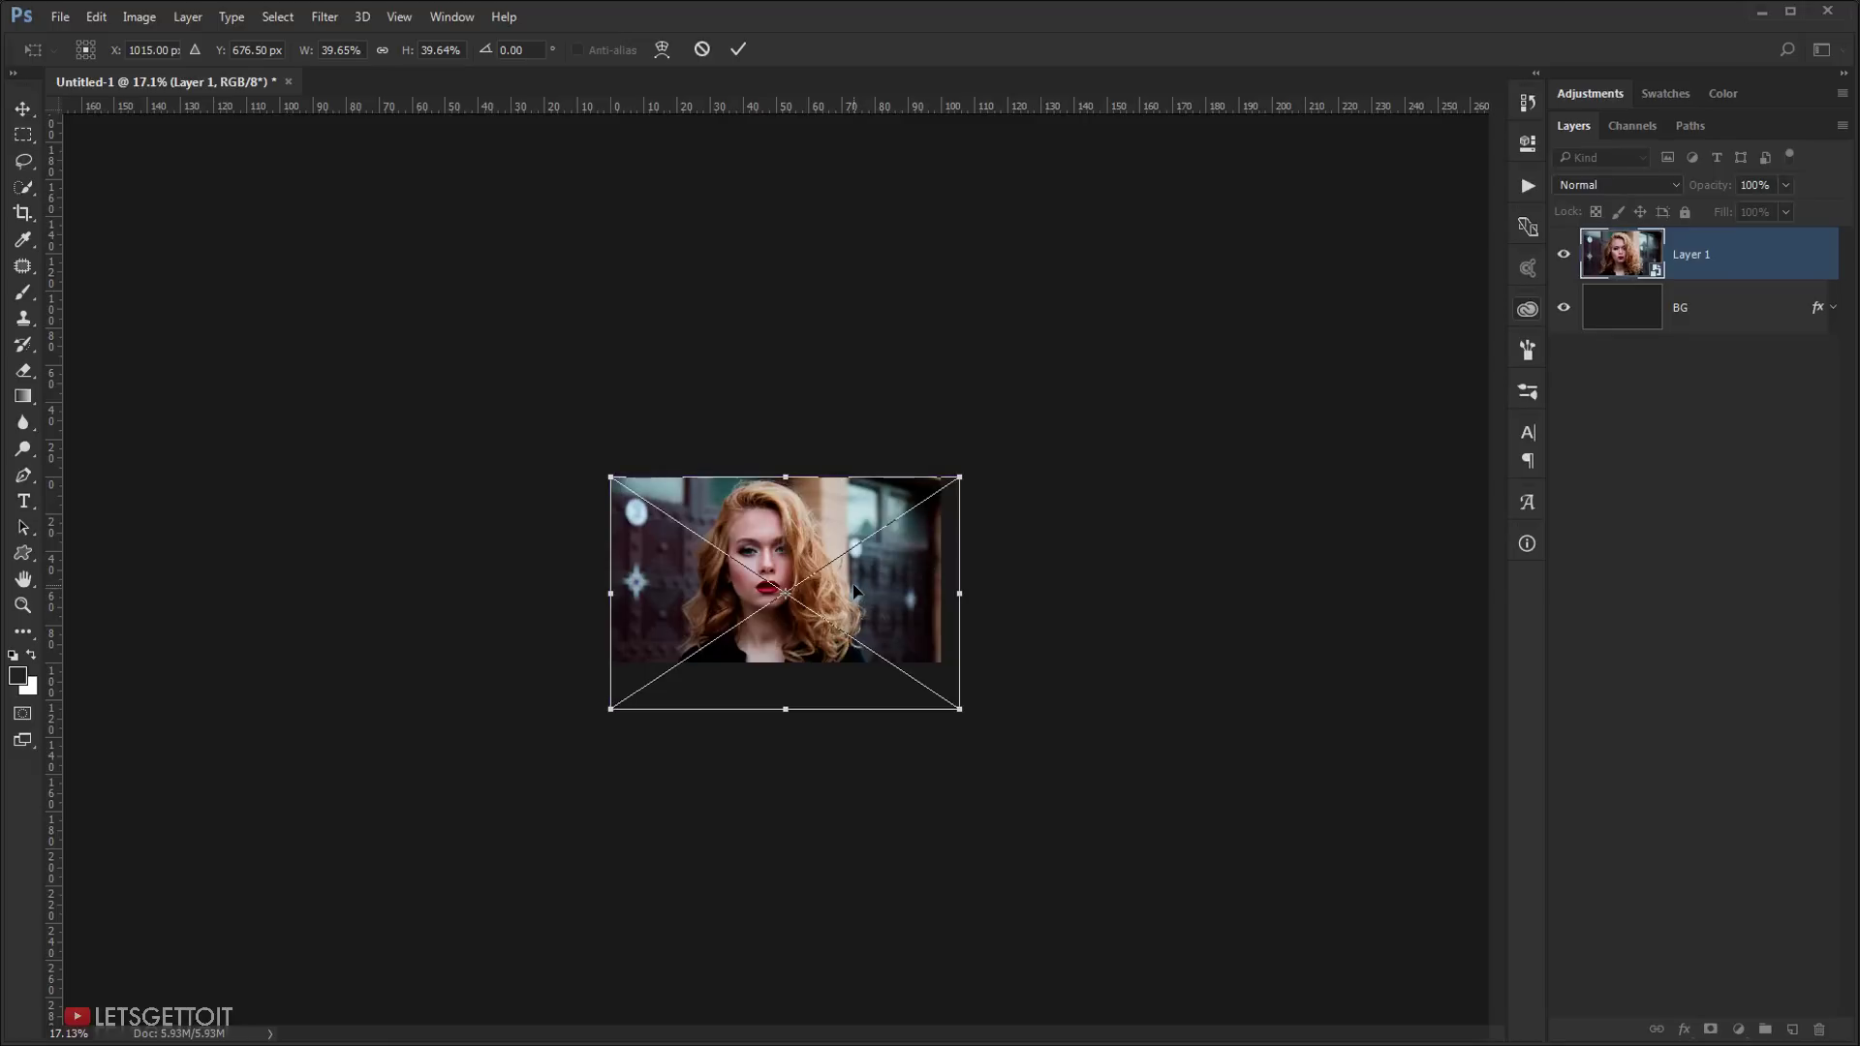
key("Return")
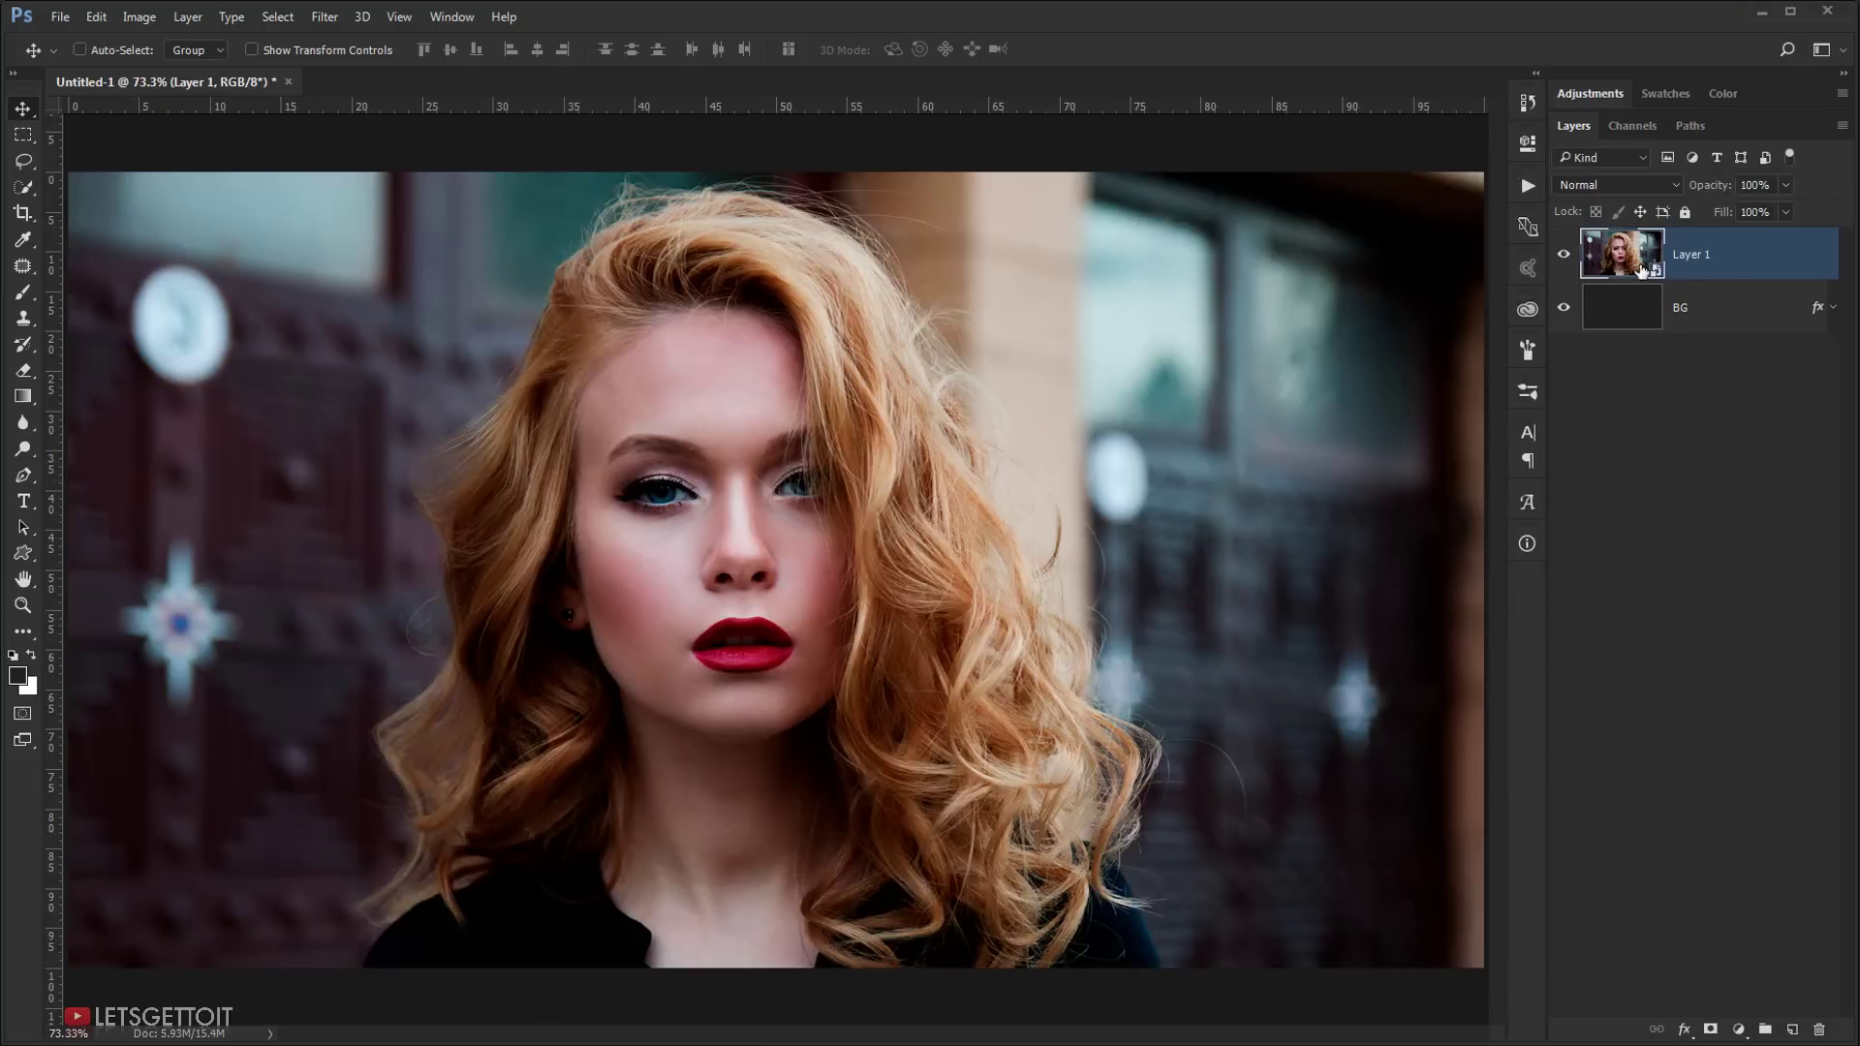
Step: Duplicate Layer 1 and rename the original layer Halftone
key("ctrl+j")
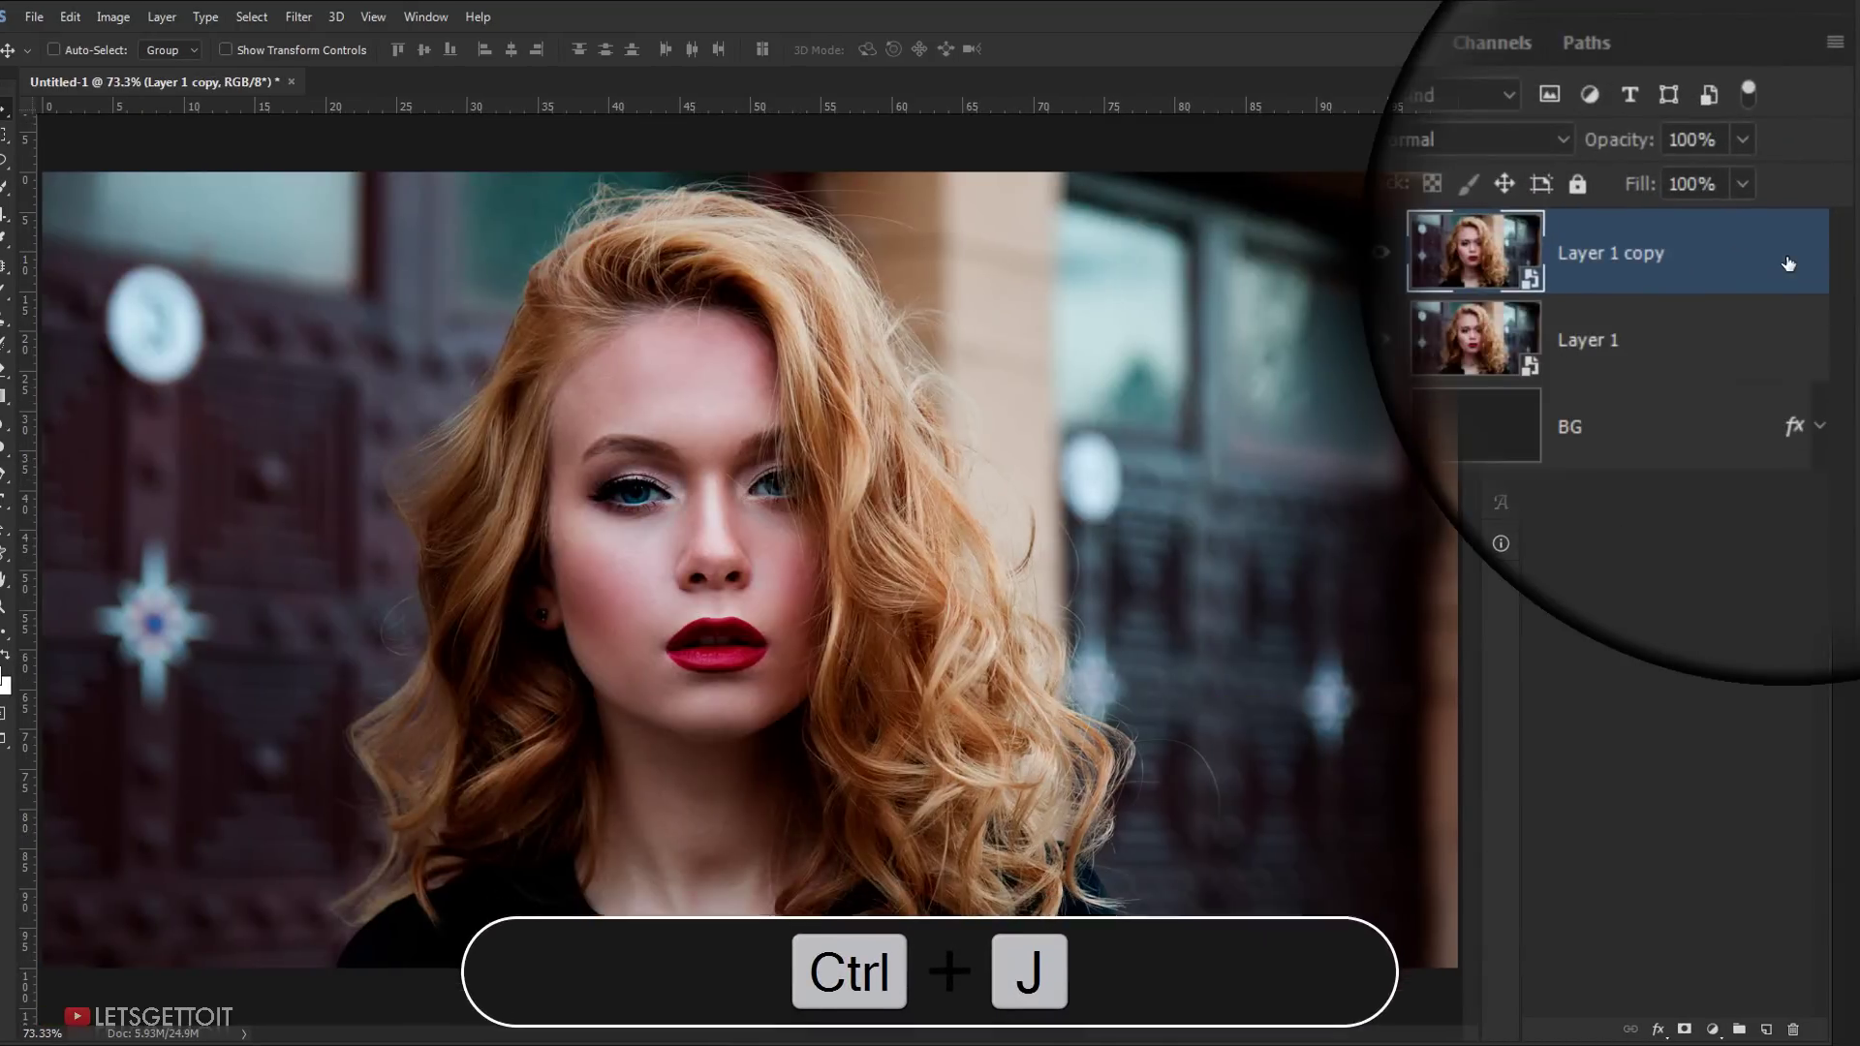
left_click(1662, 326)
double_click(1661, 326)
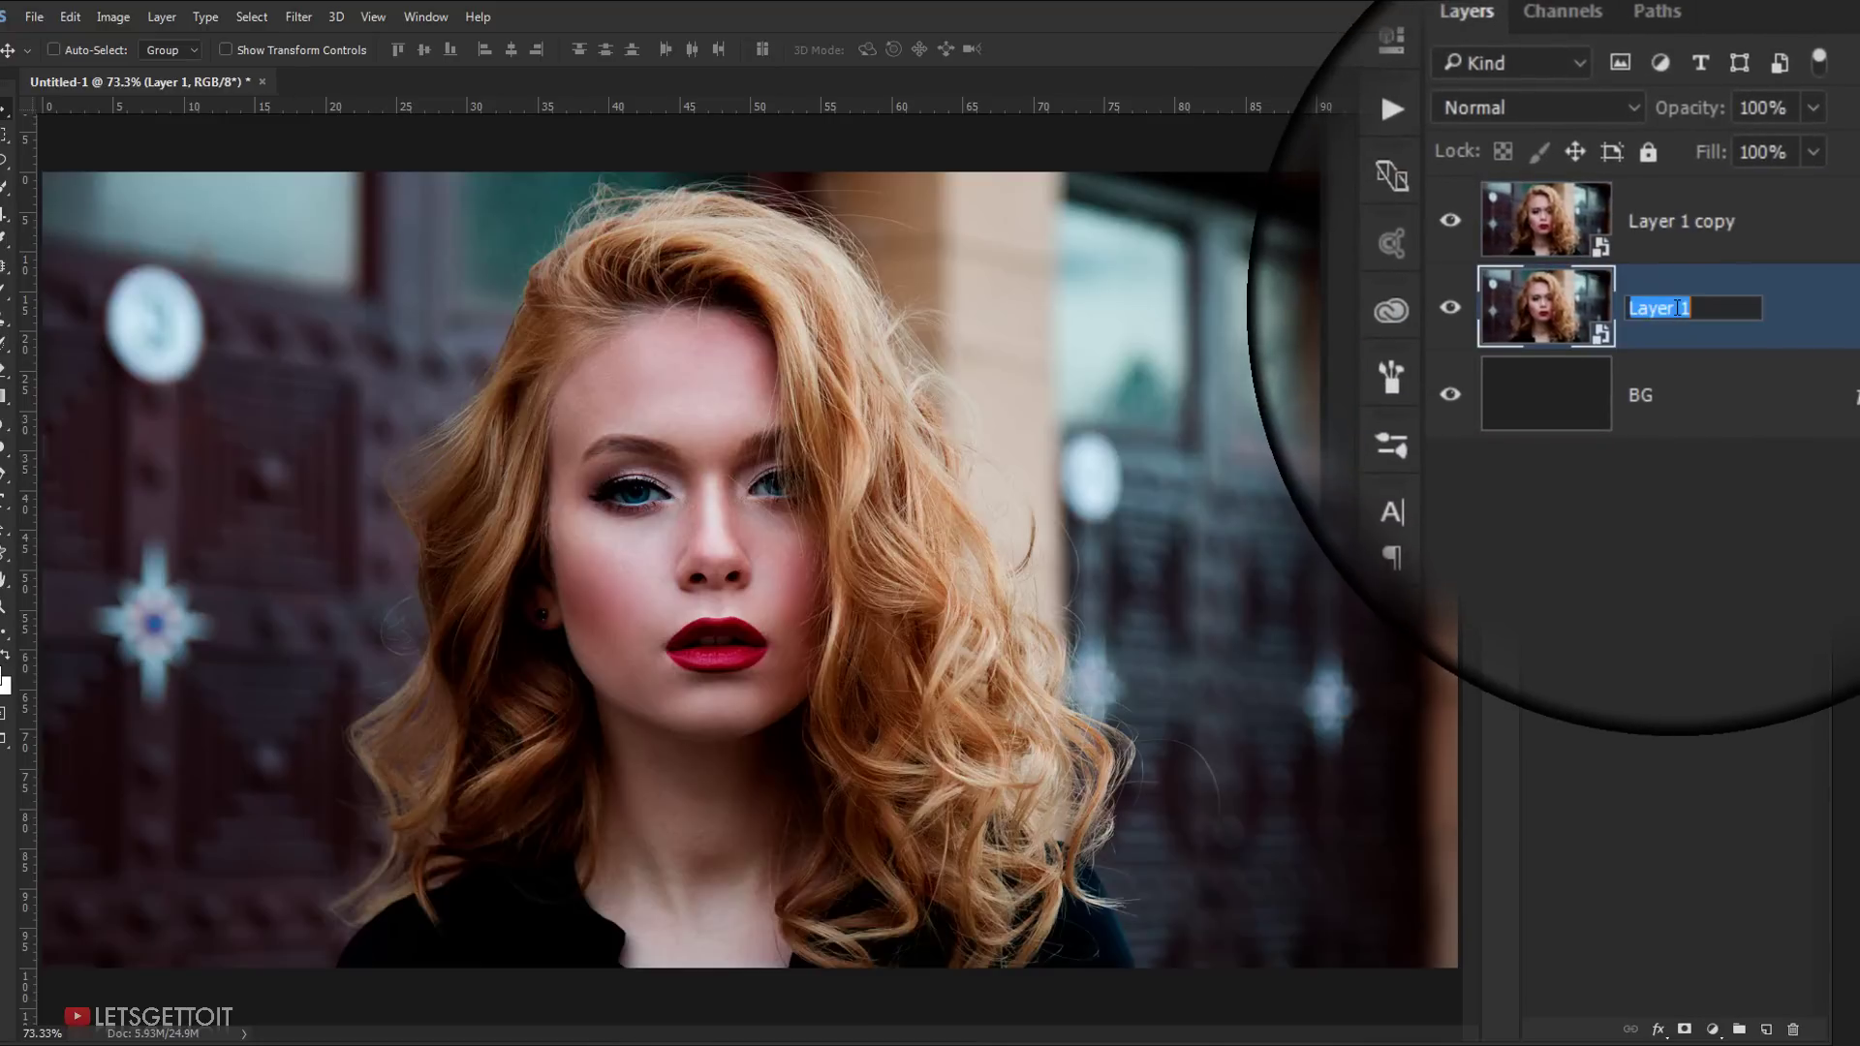
type("Halftone")
key("Return")
Step: Rename the Layer 1 copy layer Normal and hide it
double_click(1697, 254)
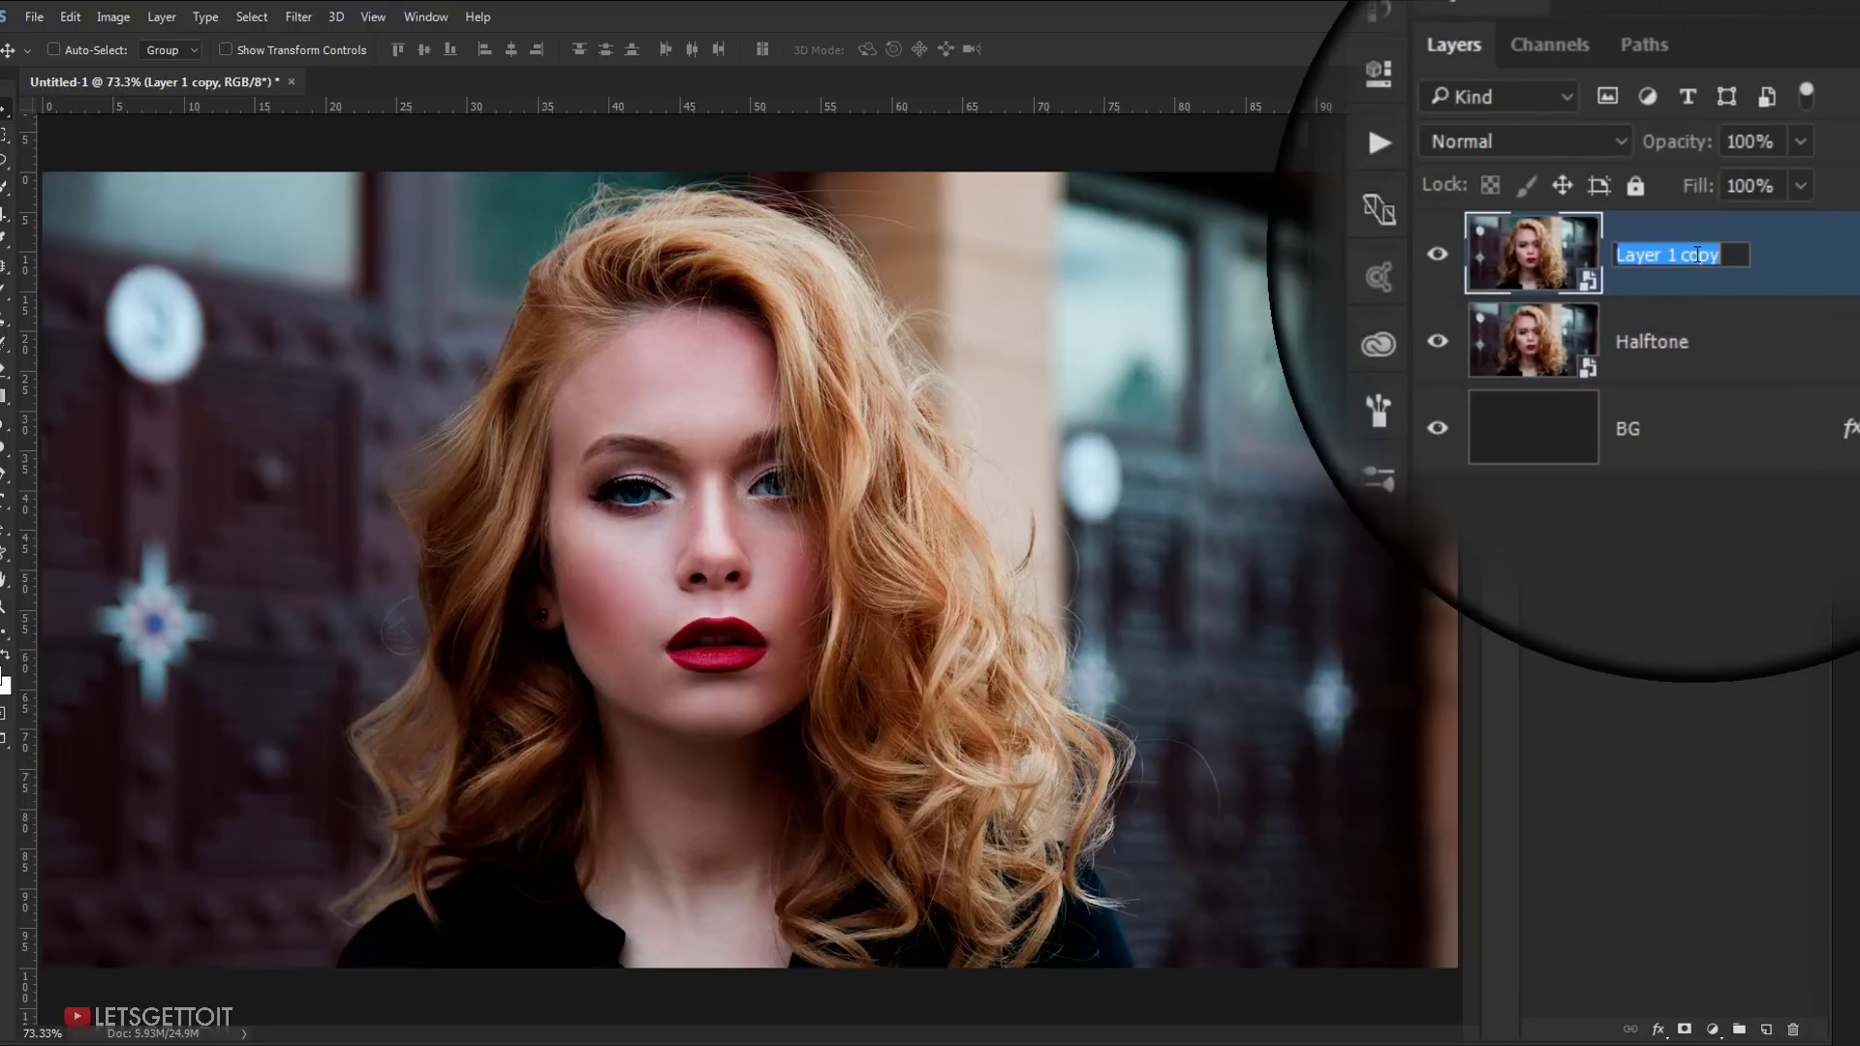
type("Norm")
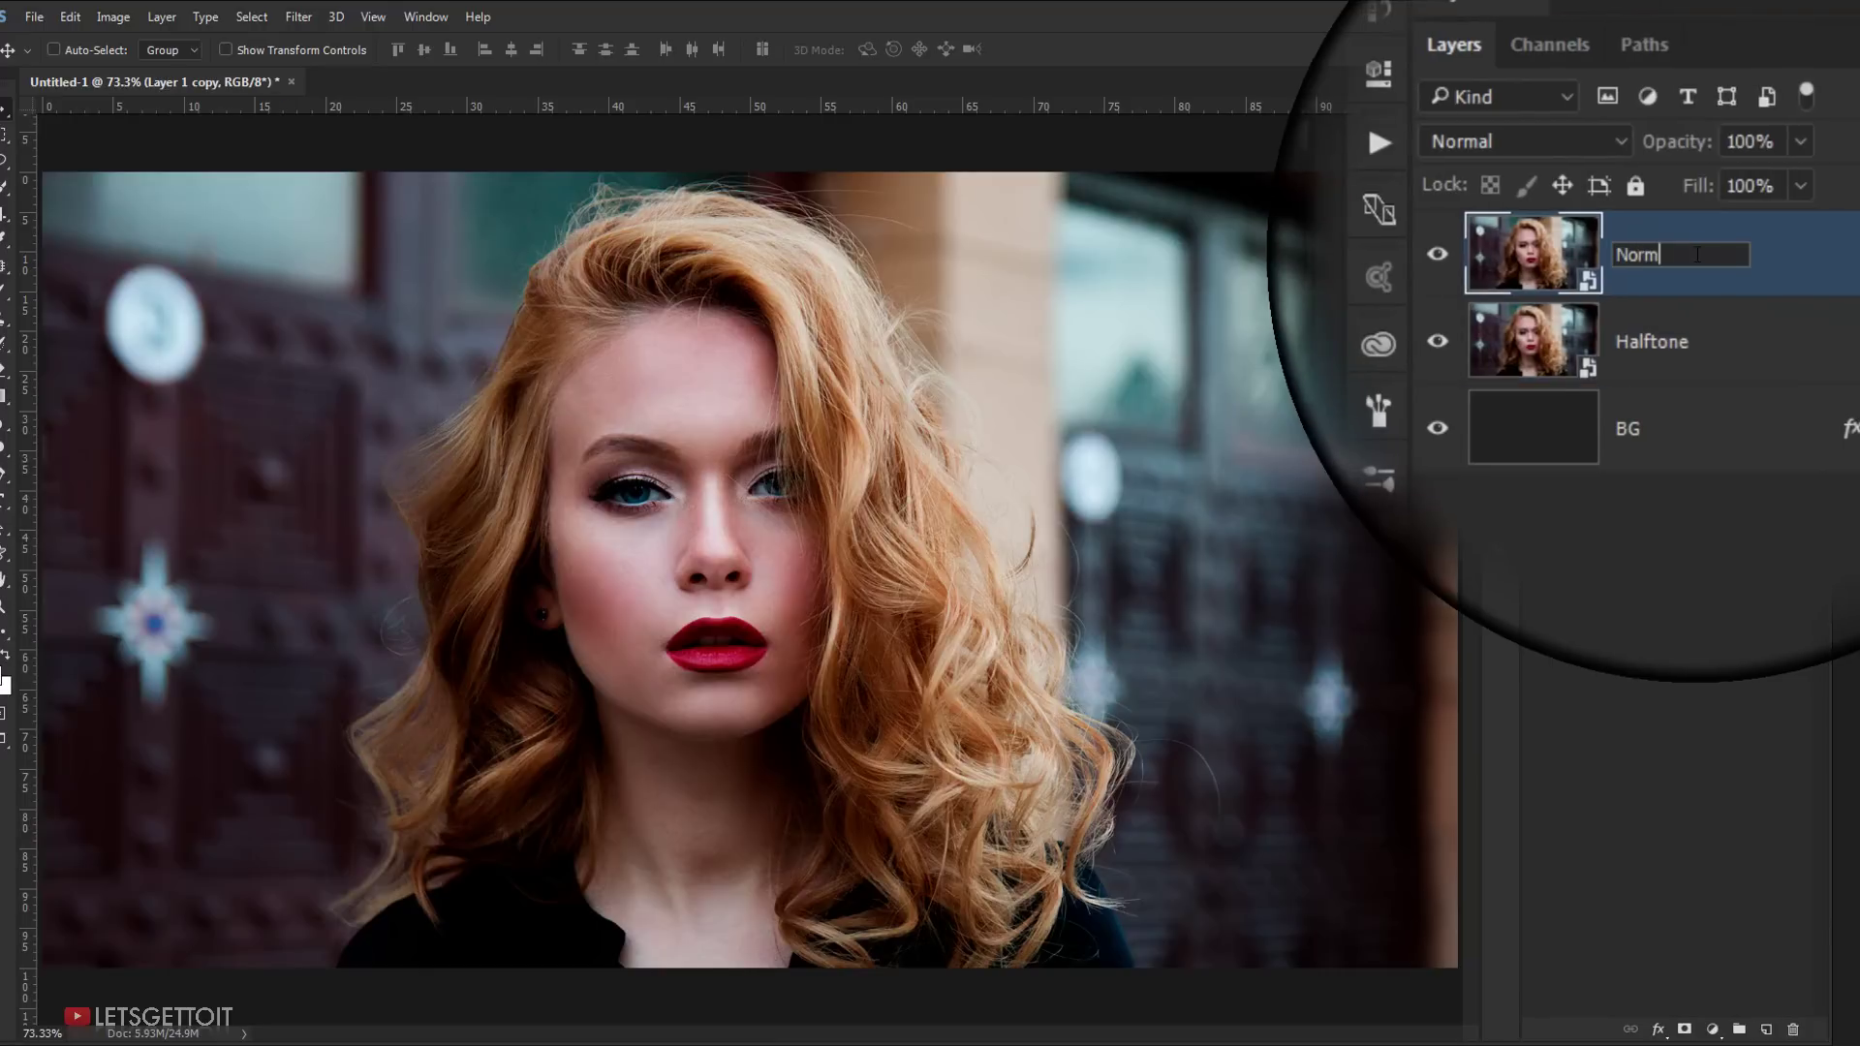
type("al")
key("Return")
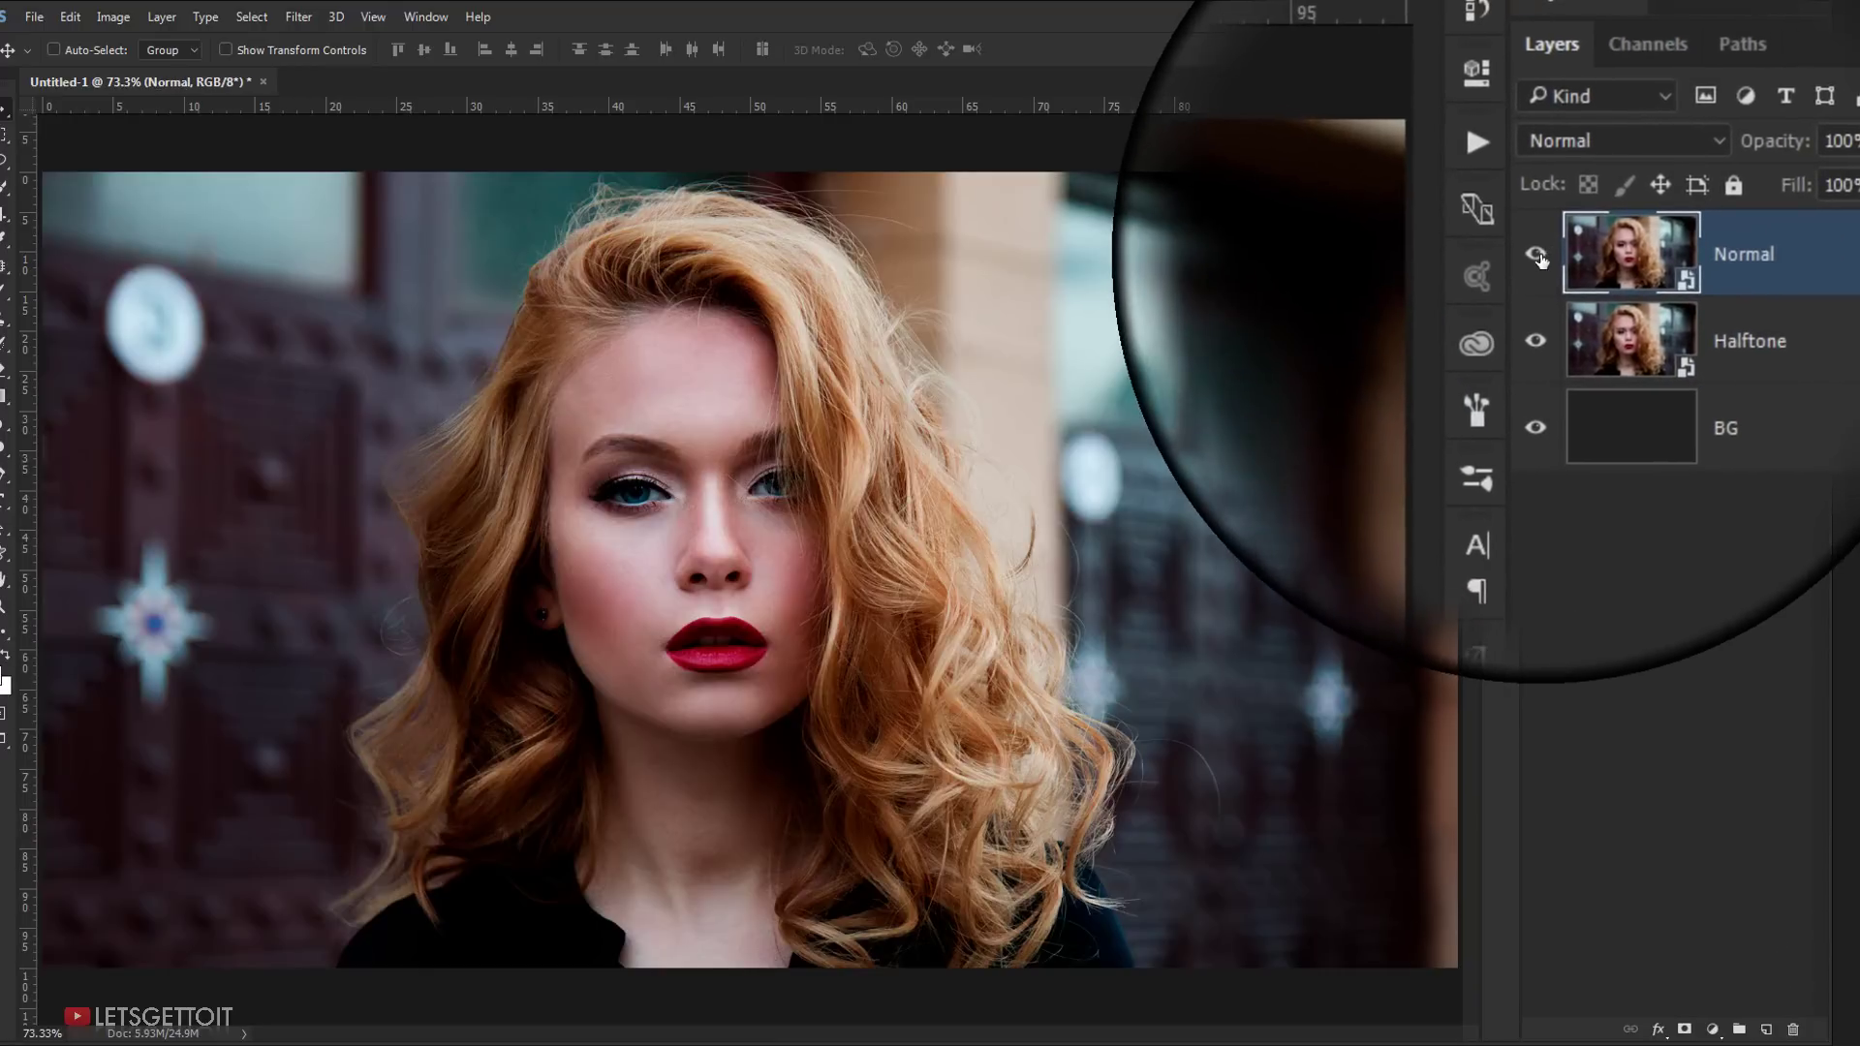
left_click(1536, 255)
Step: With default black and white colors, apply the Poster Edges filter to the Halftone layer: Edge Thickness 10, Edge Intensity 1, Posterization 2
left_click(1768, 345)
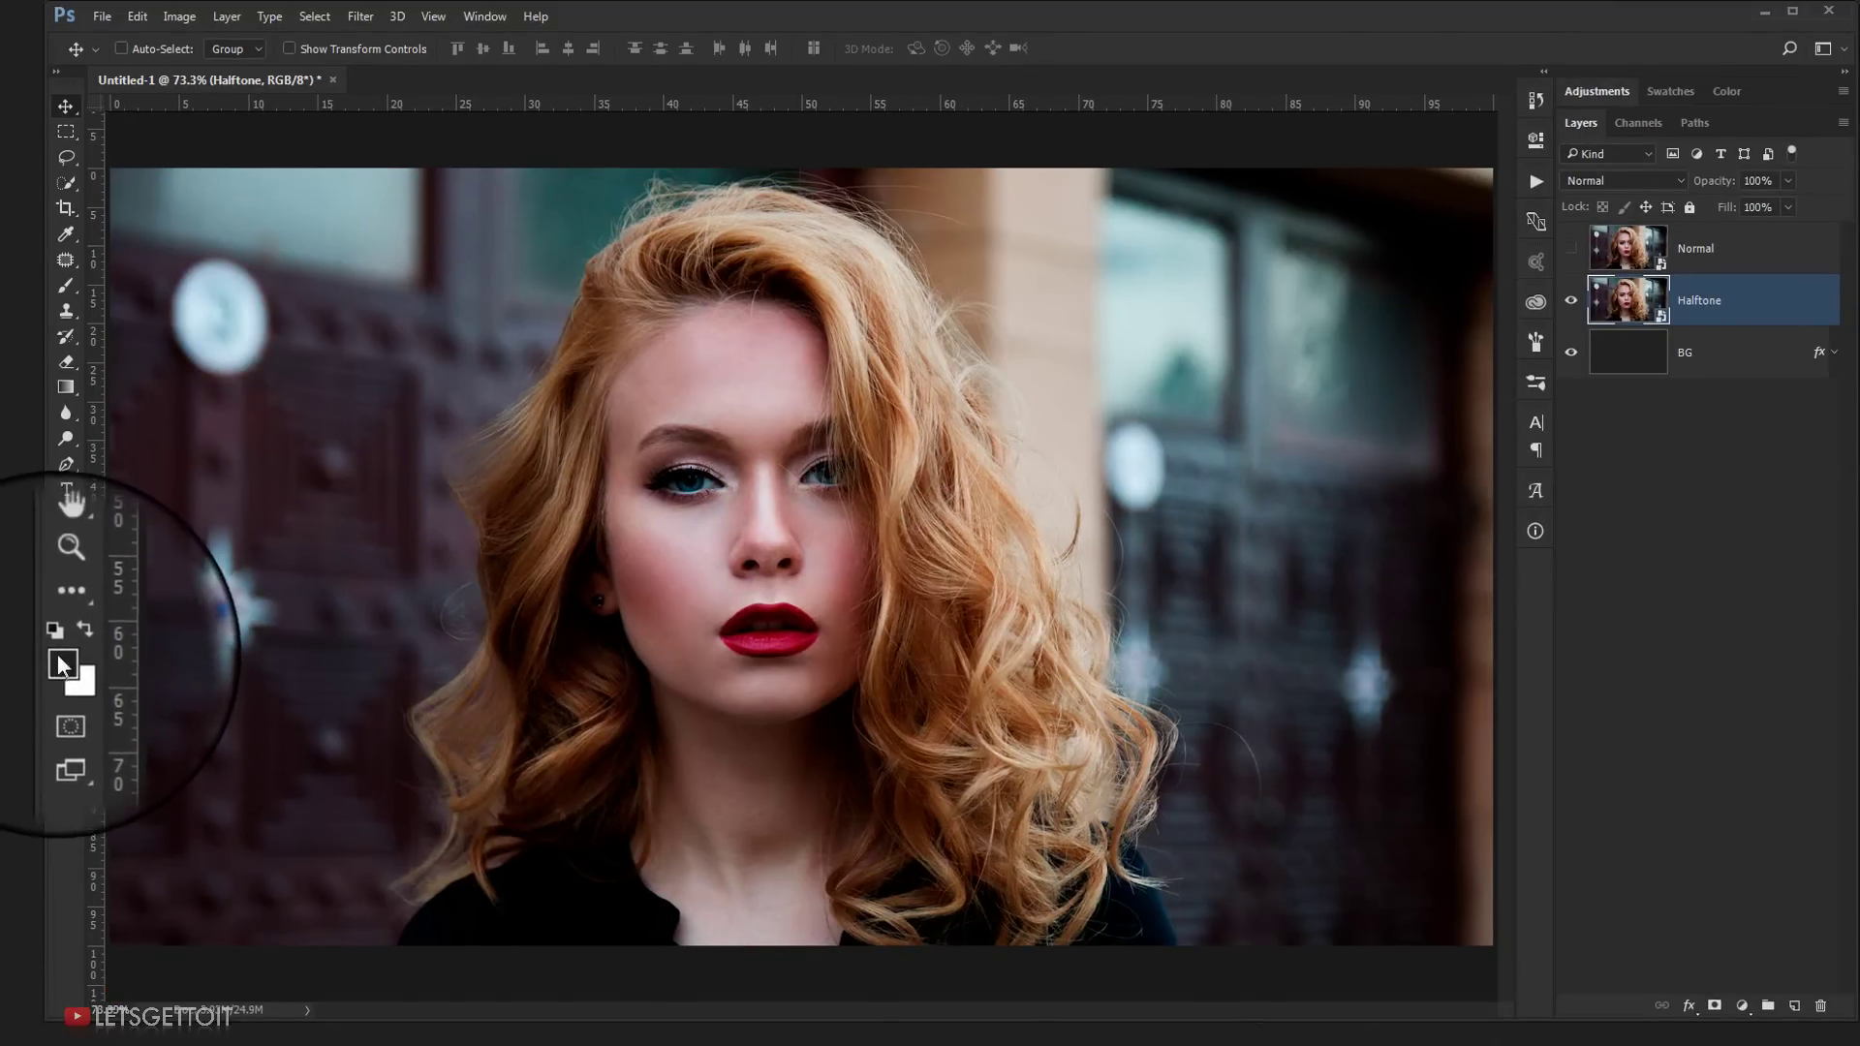
key("d")
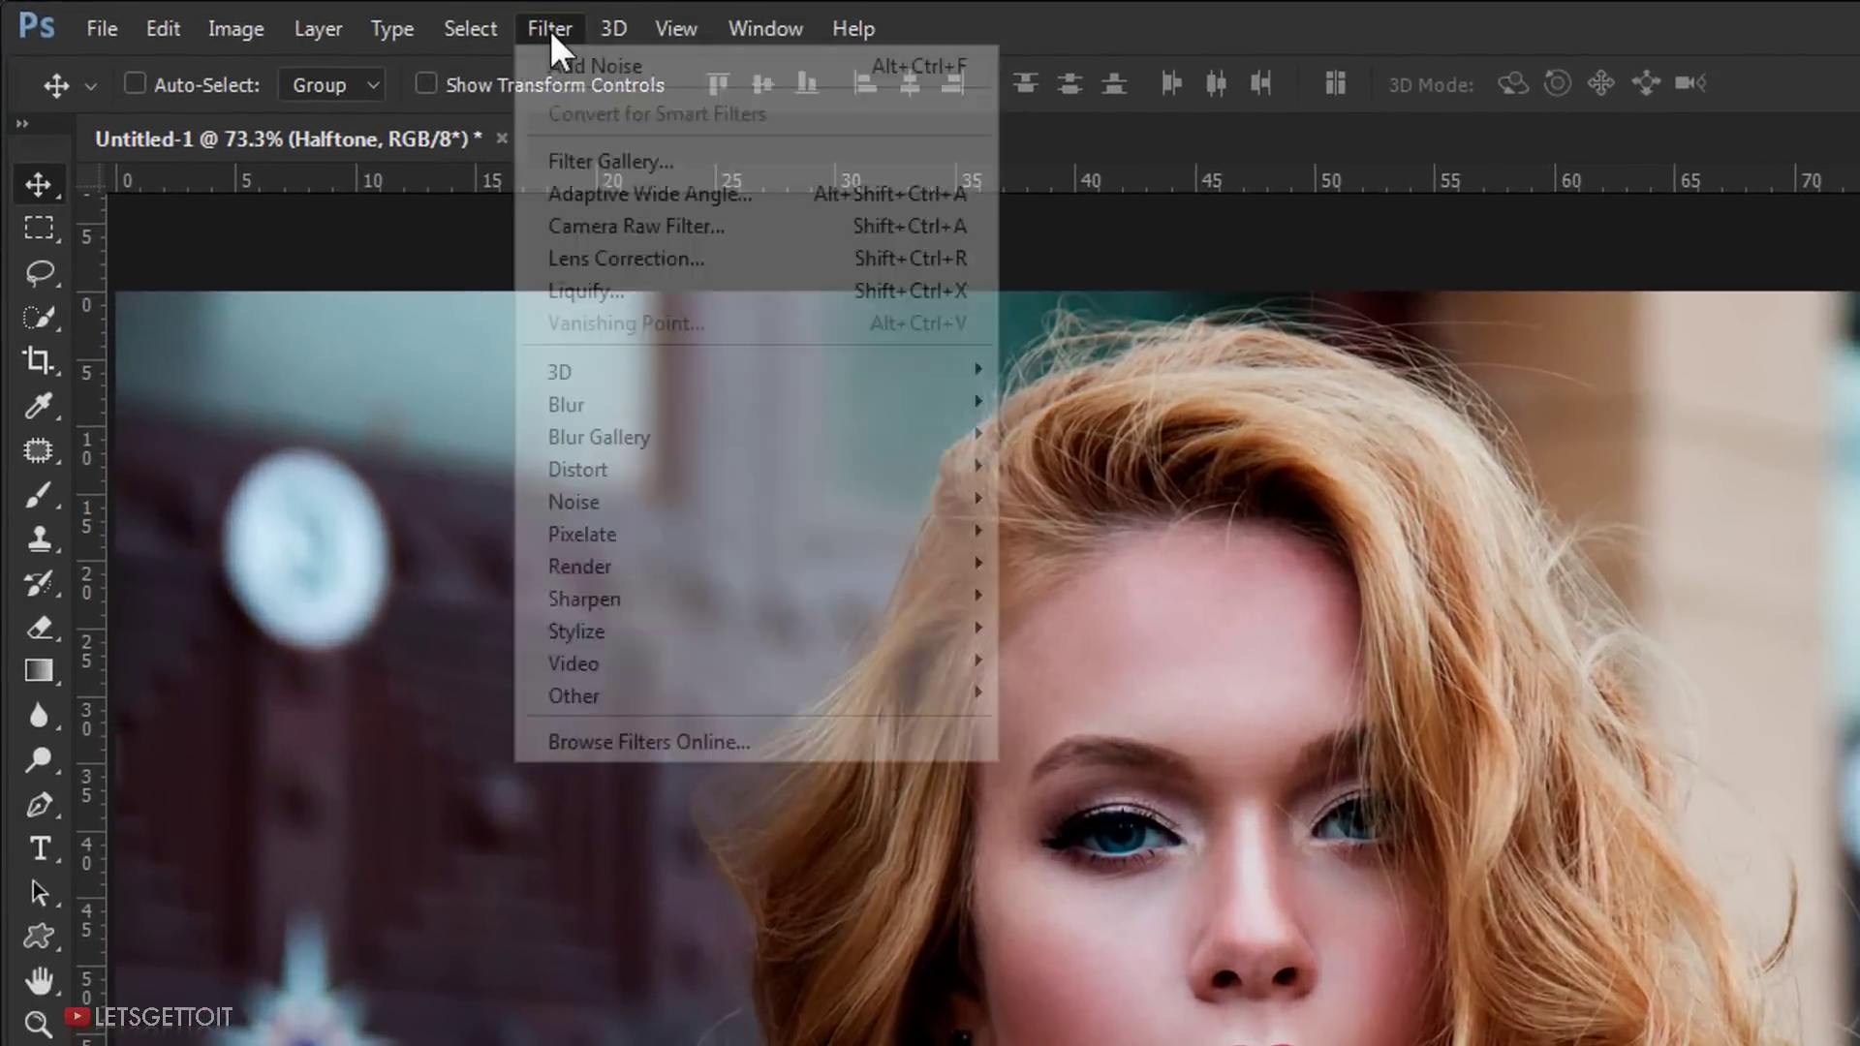
left_click(360, 17)
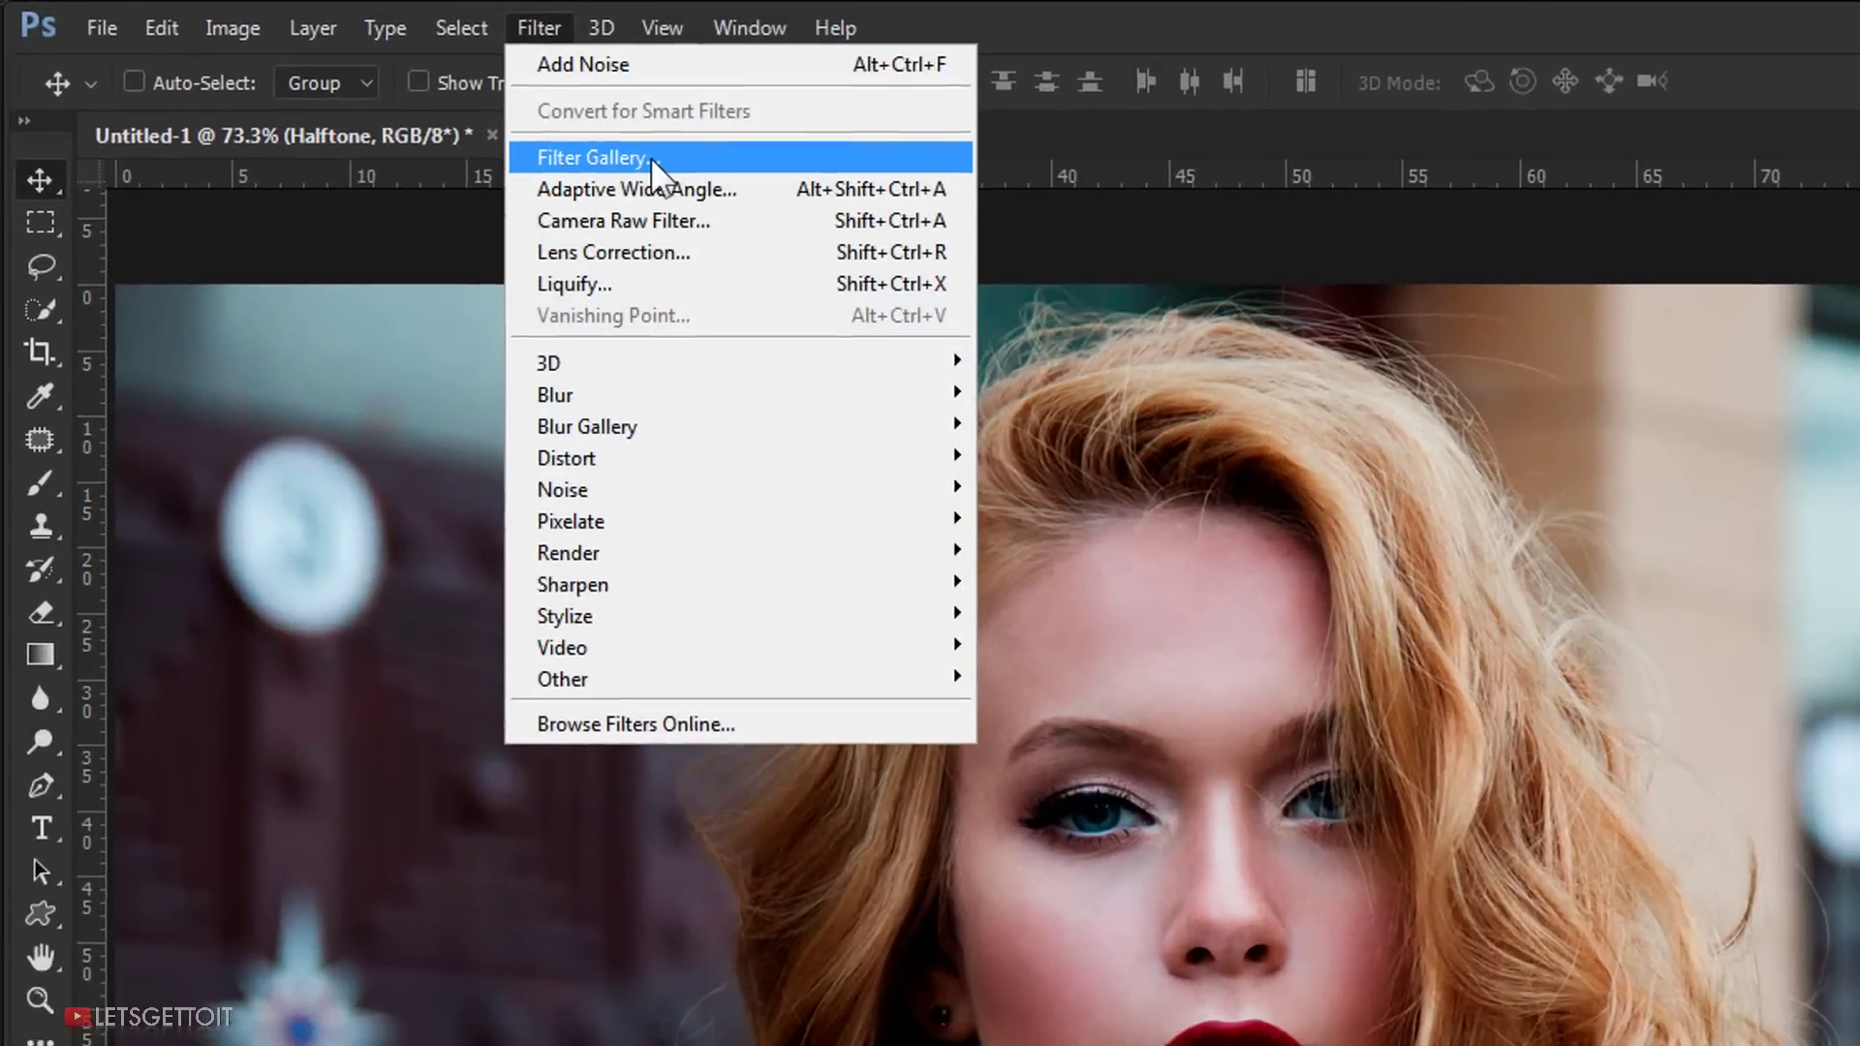
left_click(665, 161)
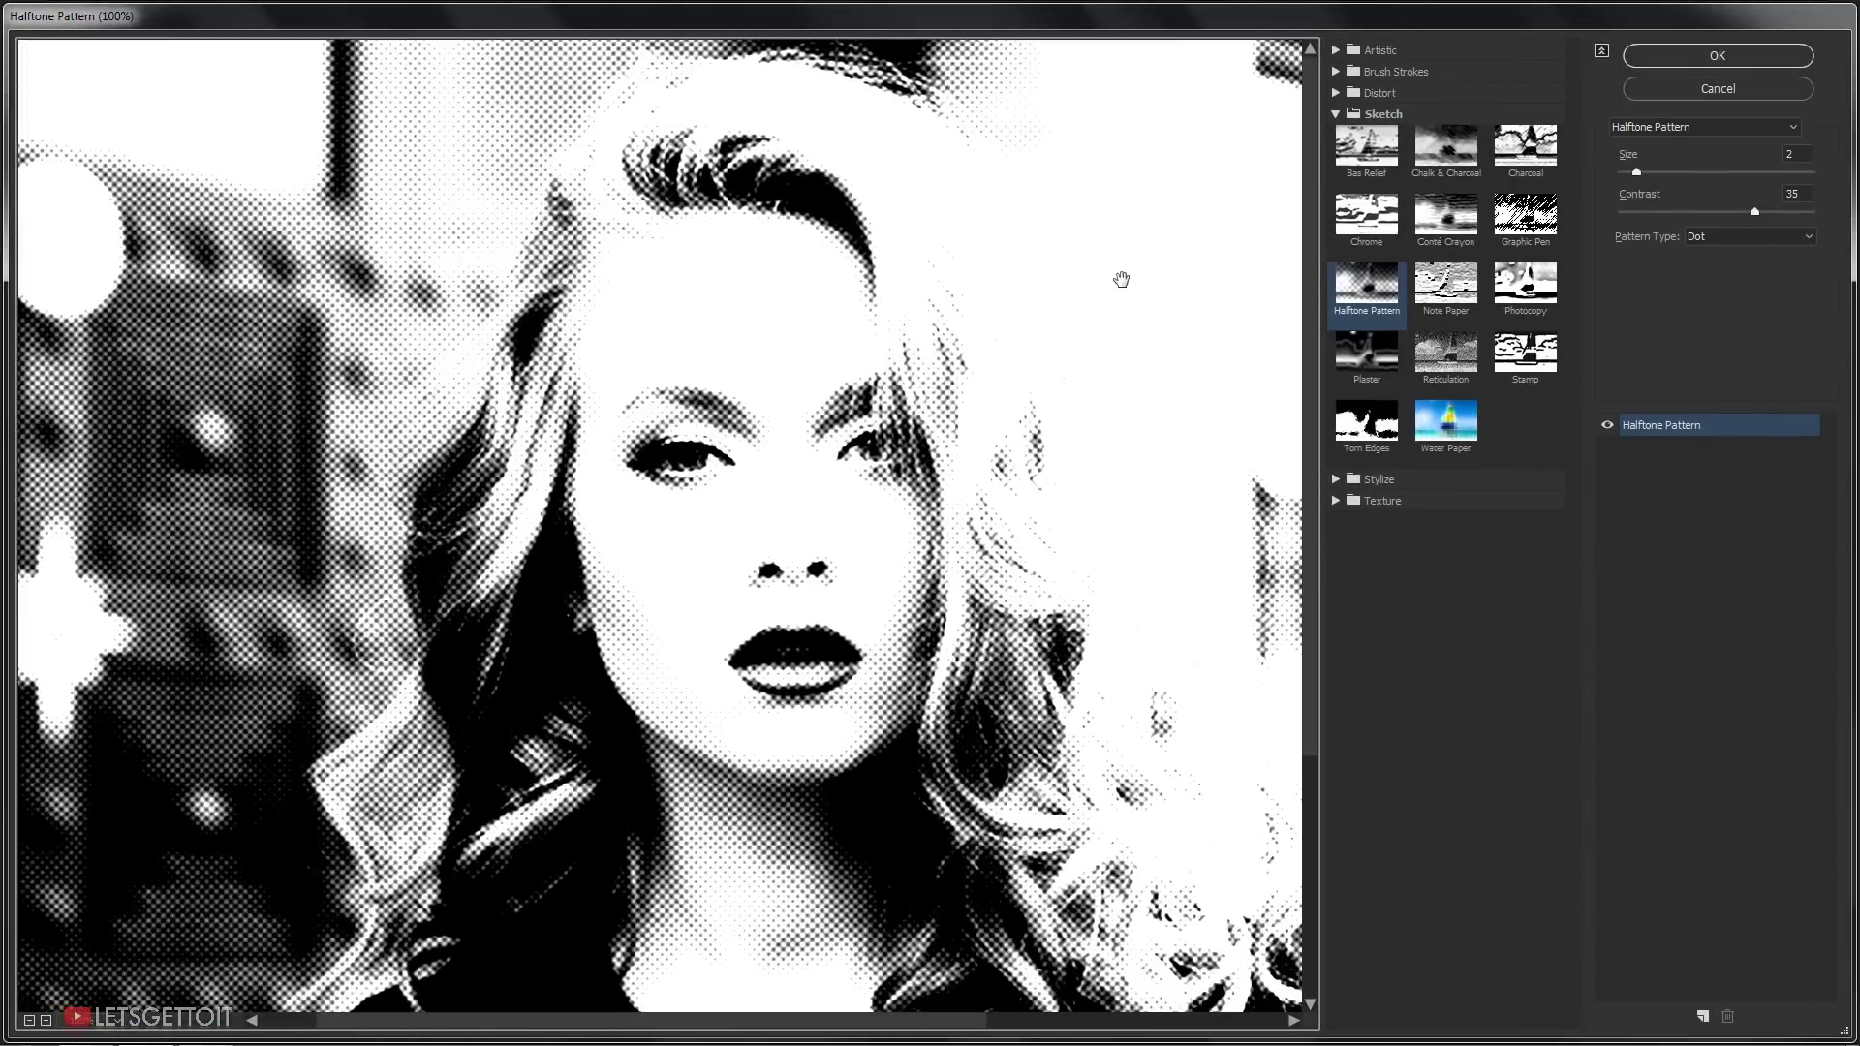
left_click(1336, 114)
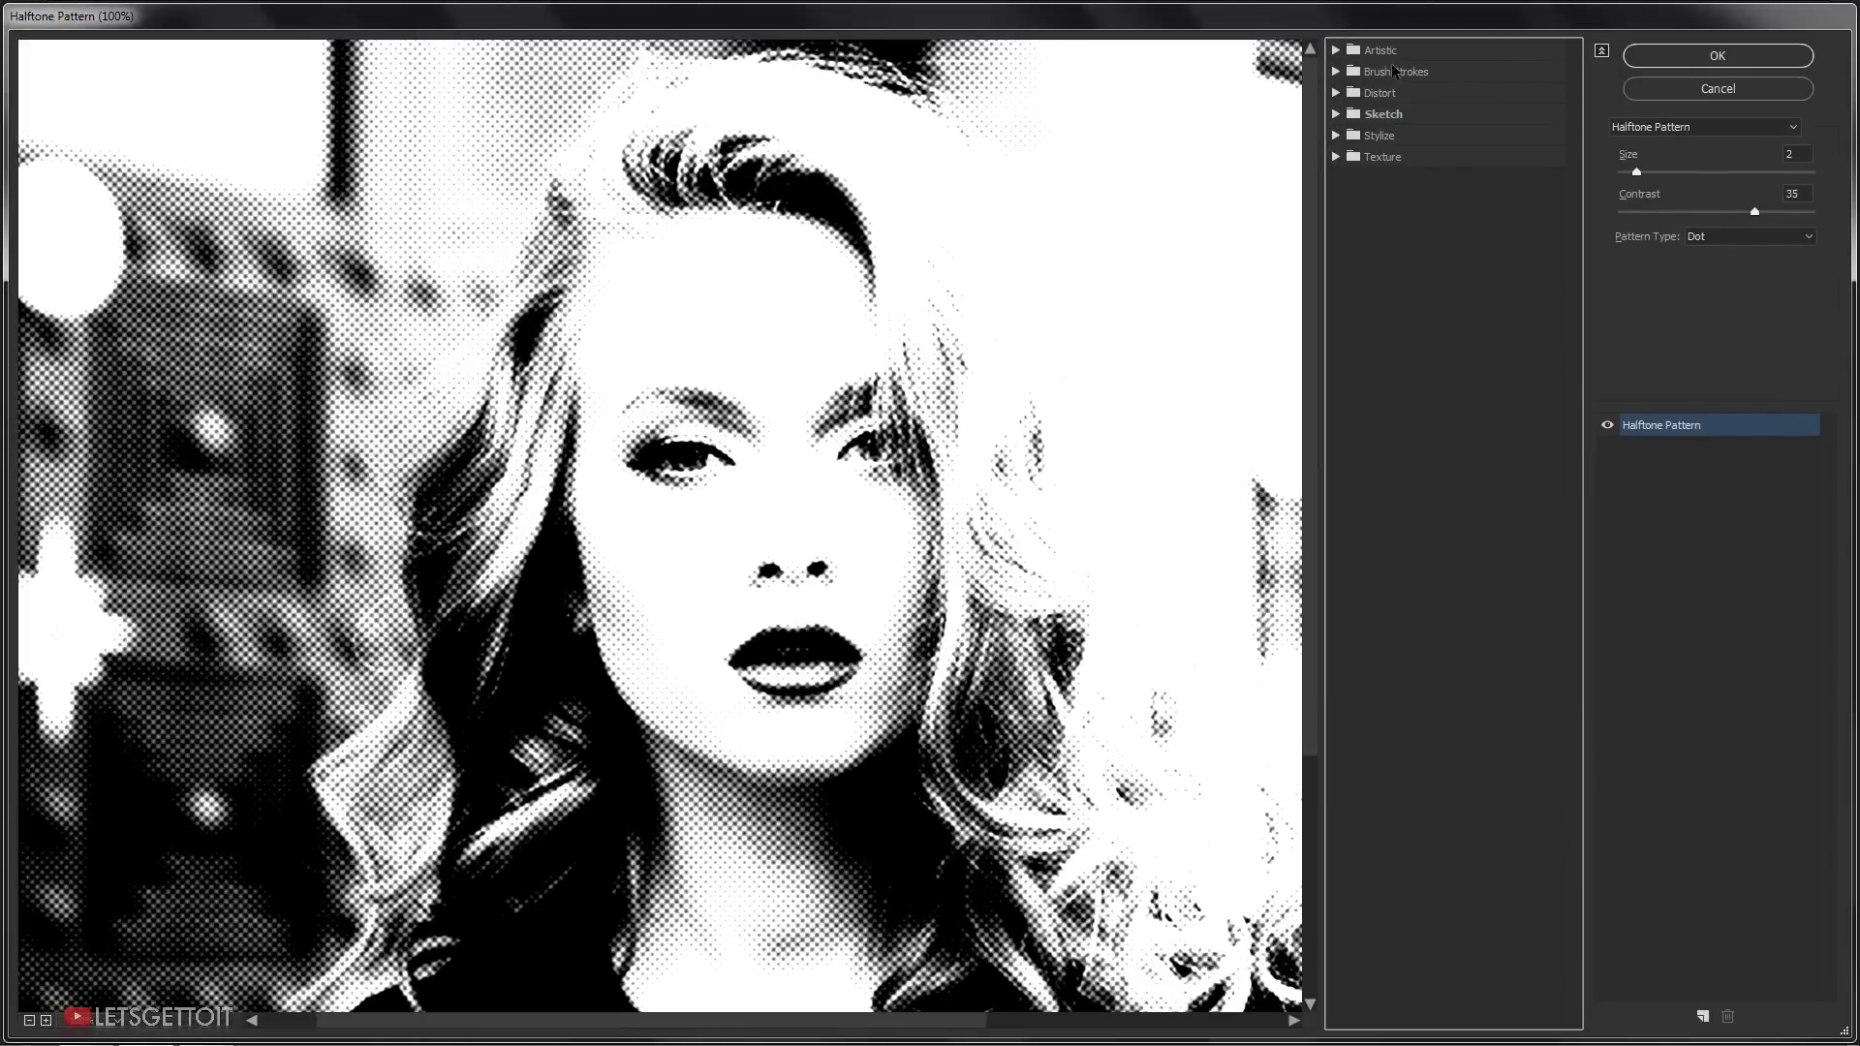
left_click(1360, 50)
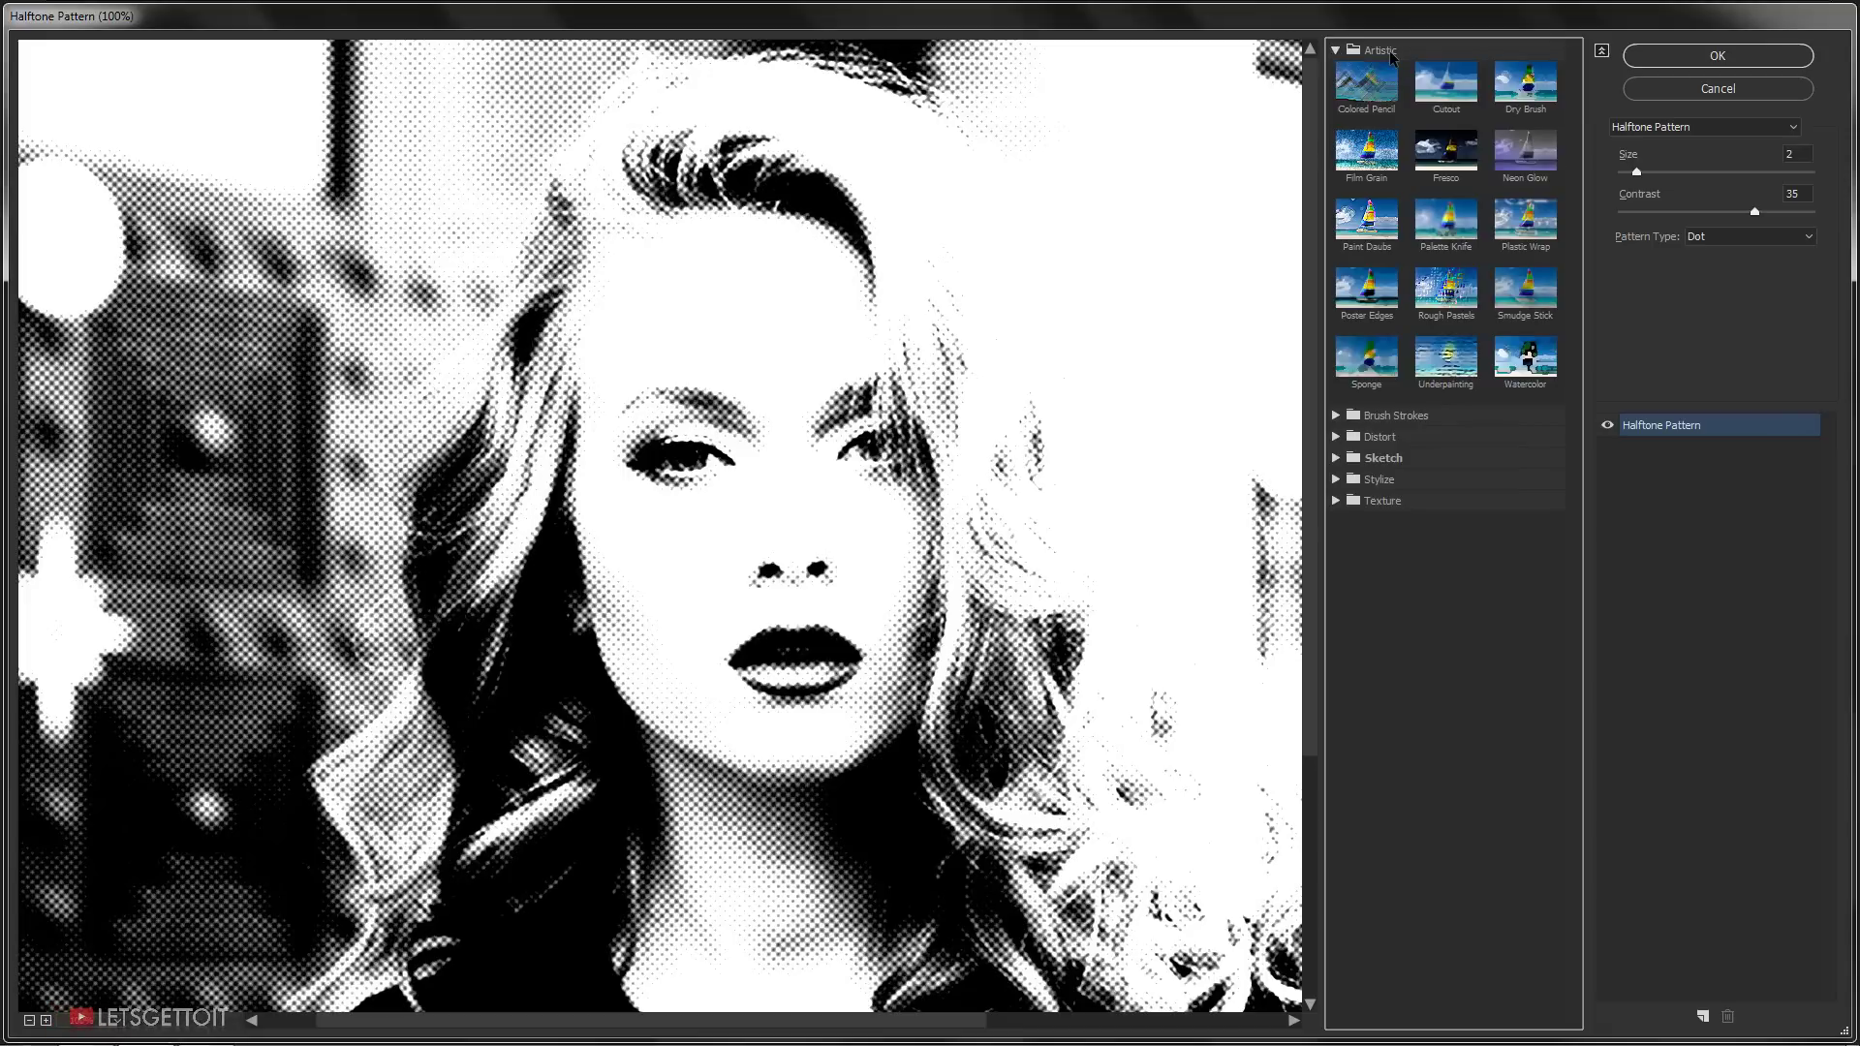
left_click(1373, 308)
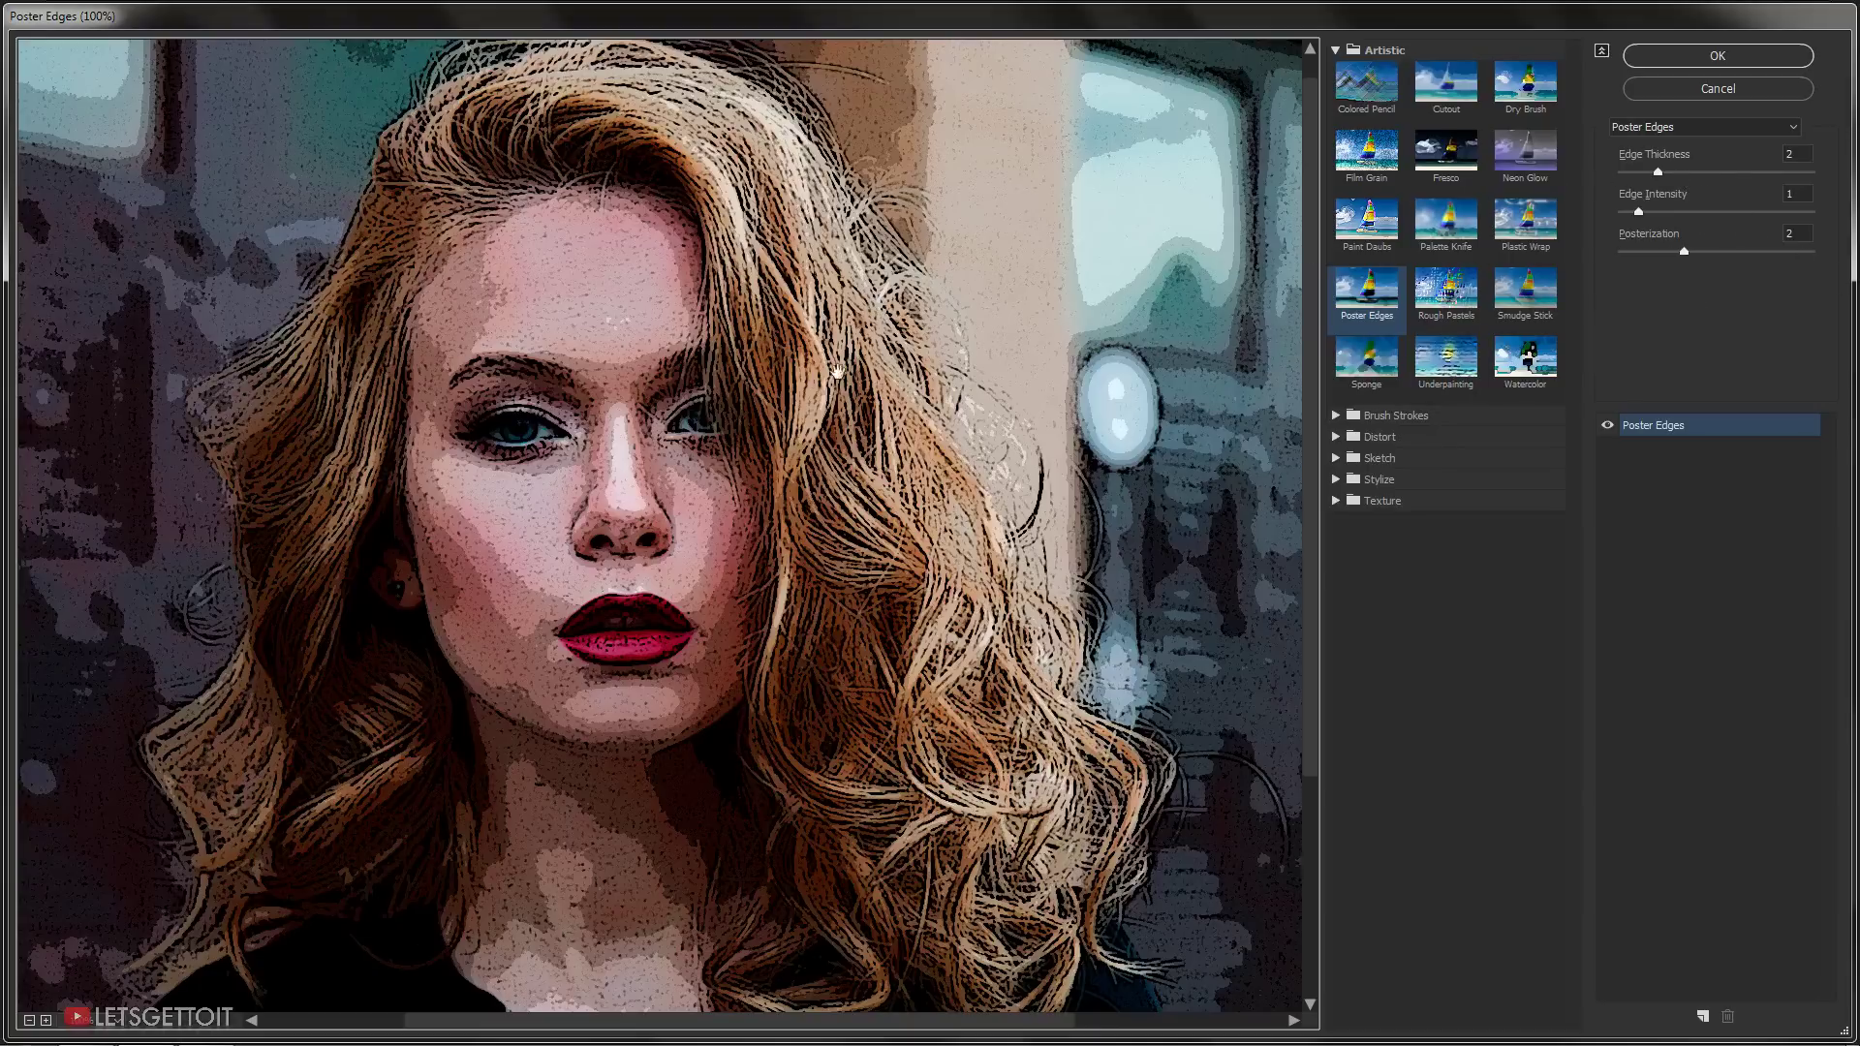
left_click_drag(775, 392, 770, 432)
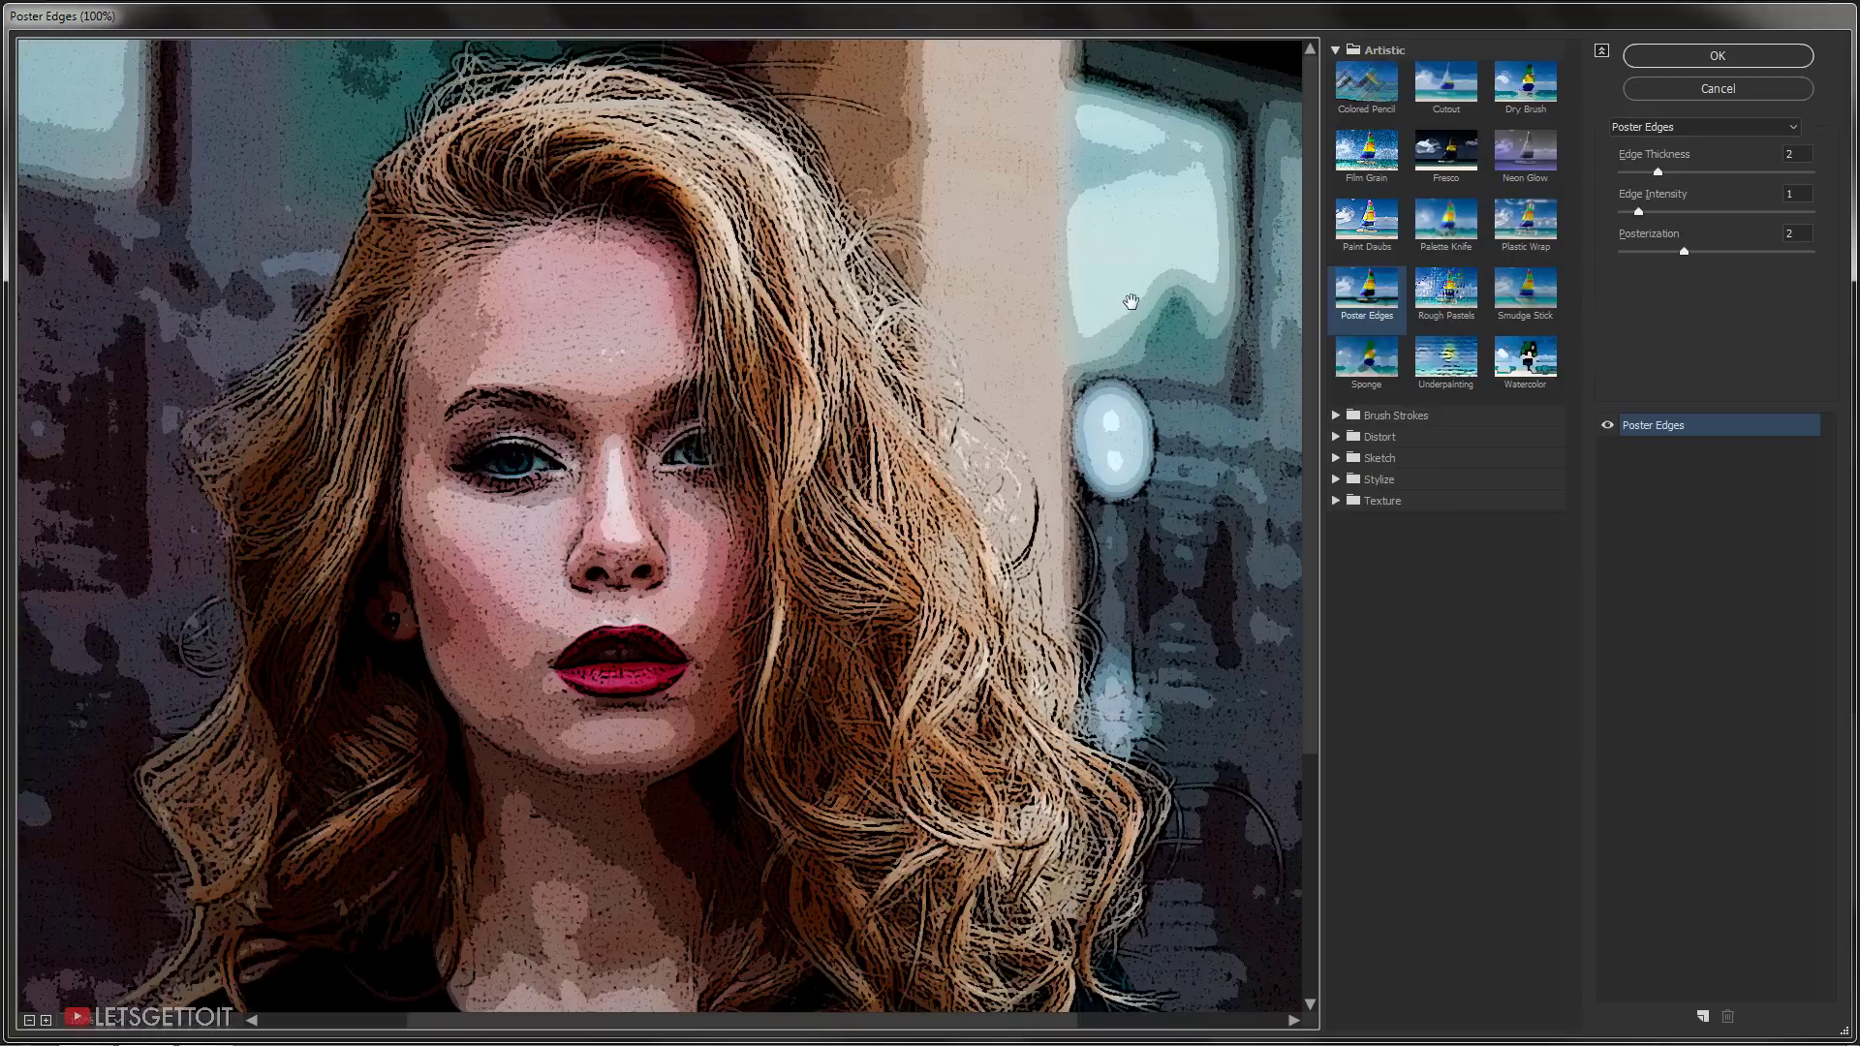
left_click_drag(761, 402, 722, 420)
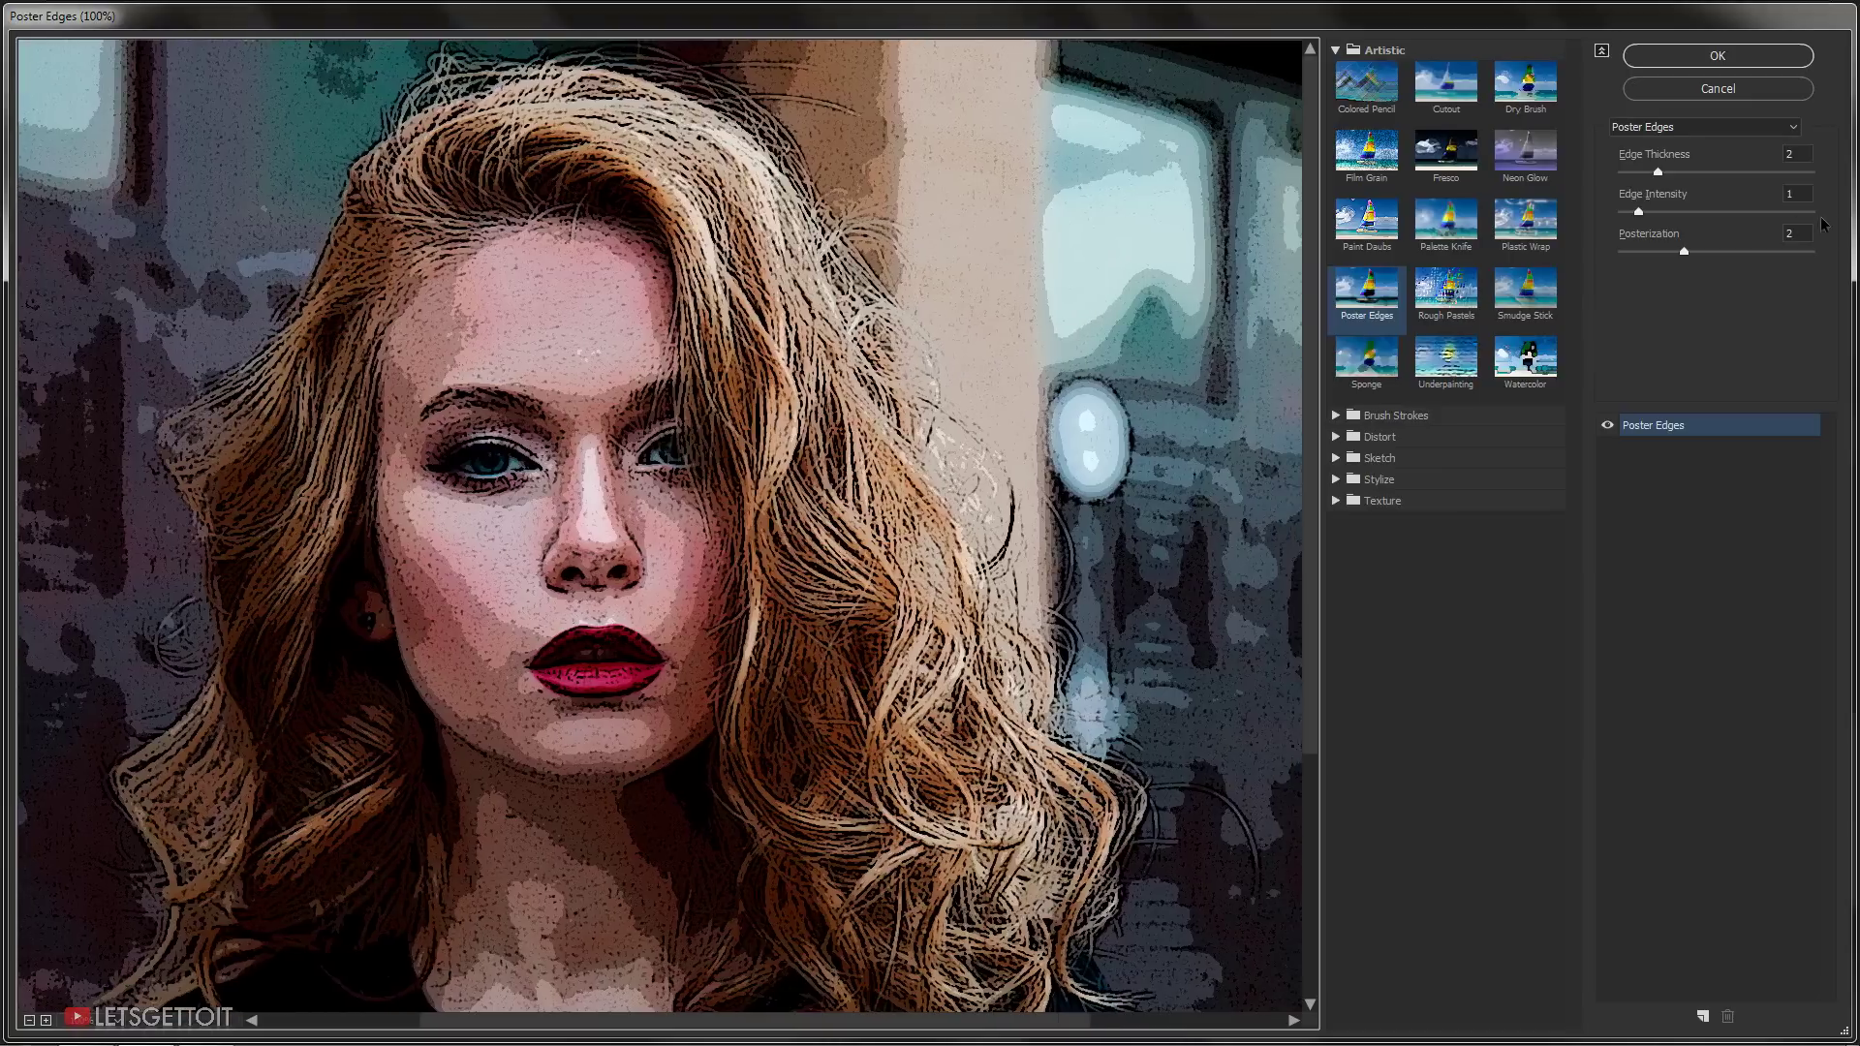
left_click_drag(1657, 173, 1812, 171)
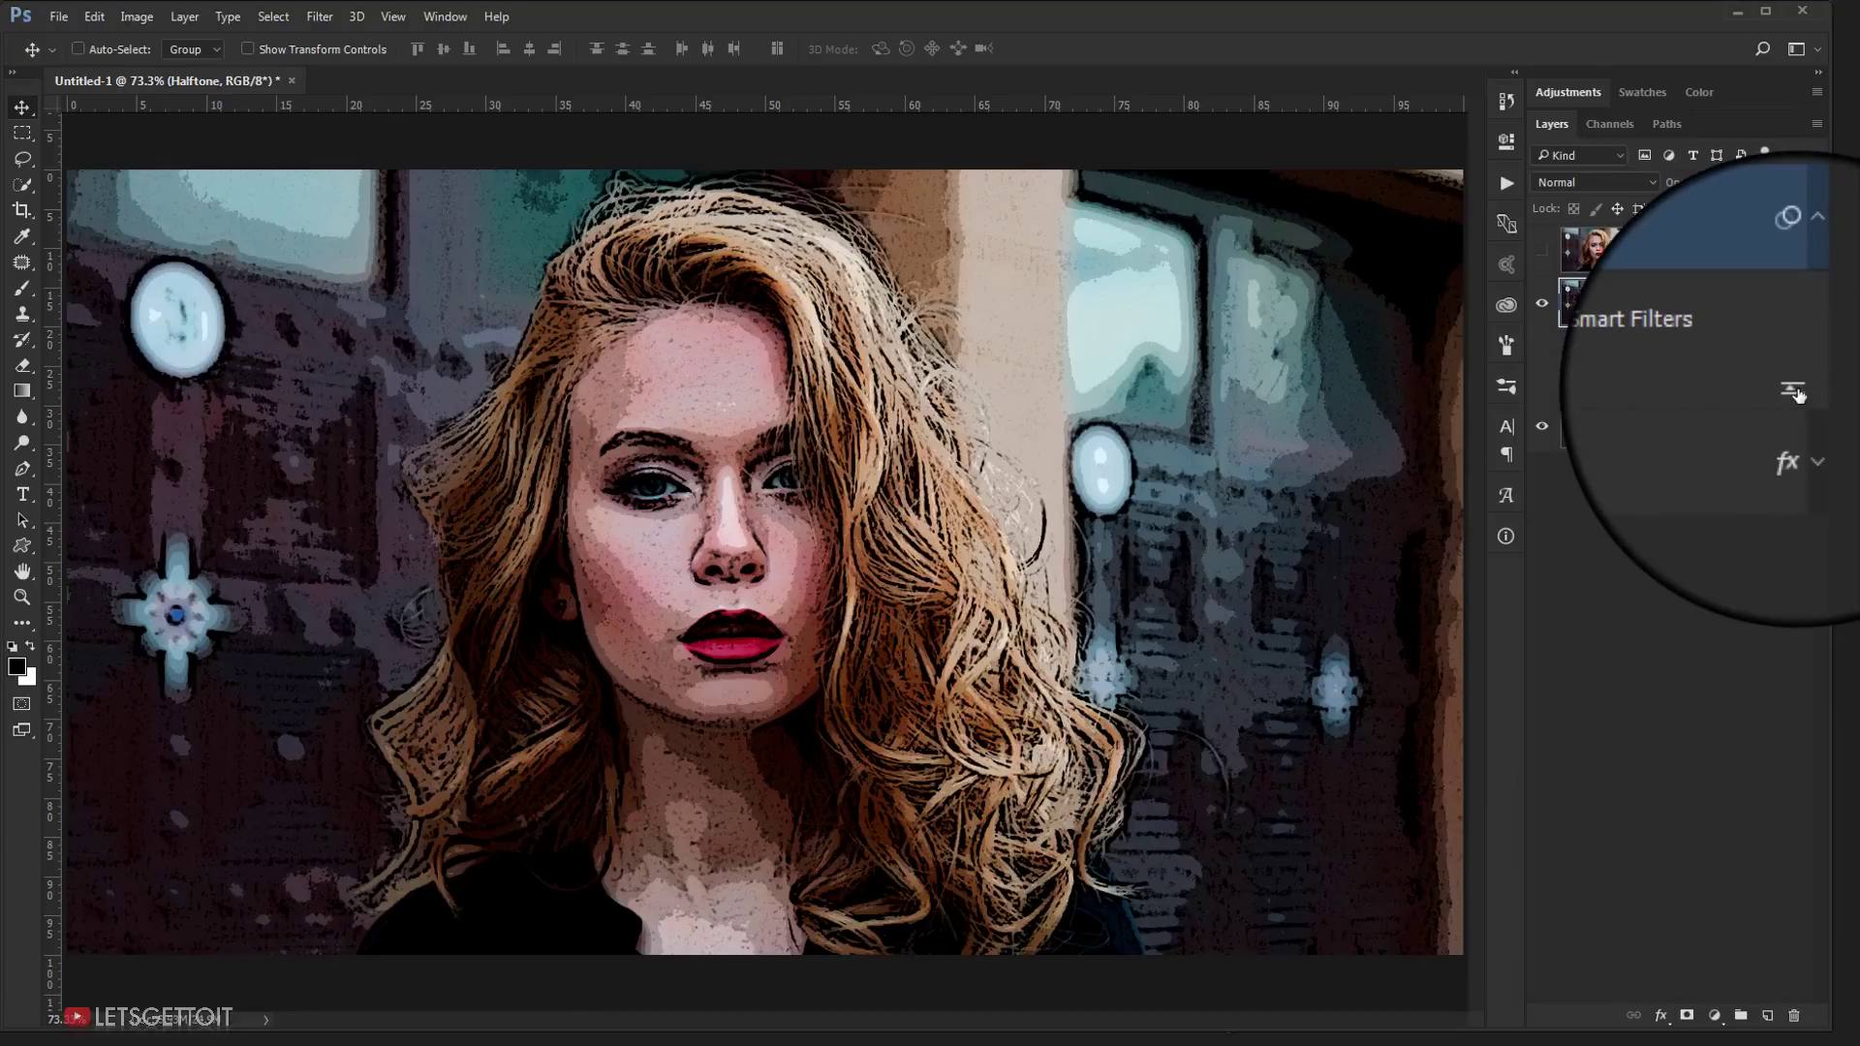
Step: Set the blending opacity of the Halftone layer's Poster Edges smart filter to 70%
double_click(1794, 391)
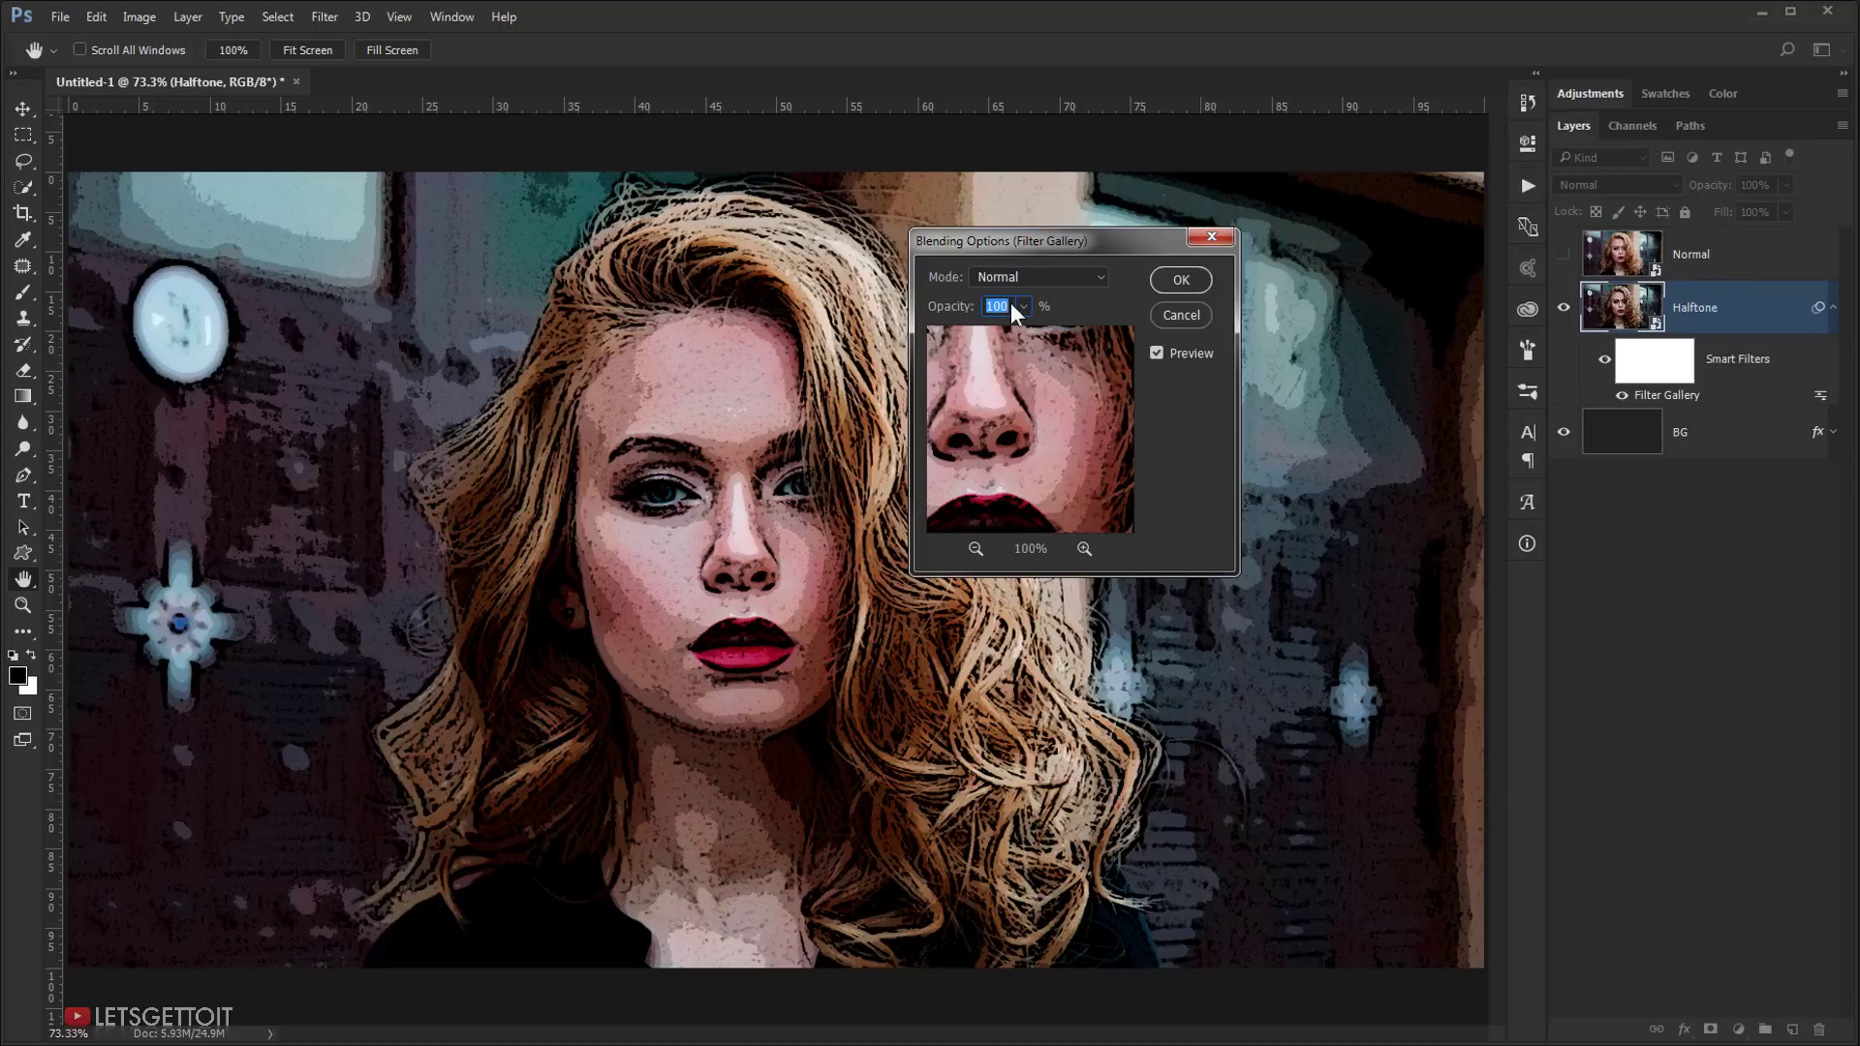
type("70")
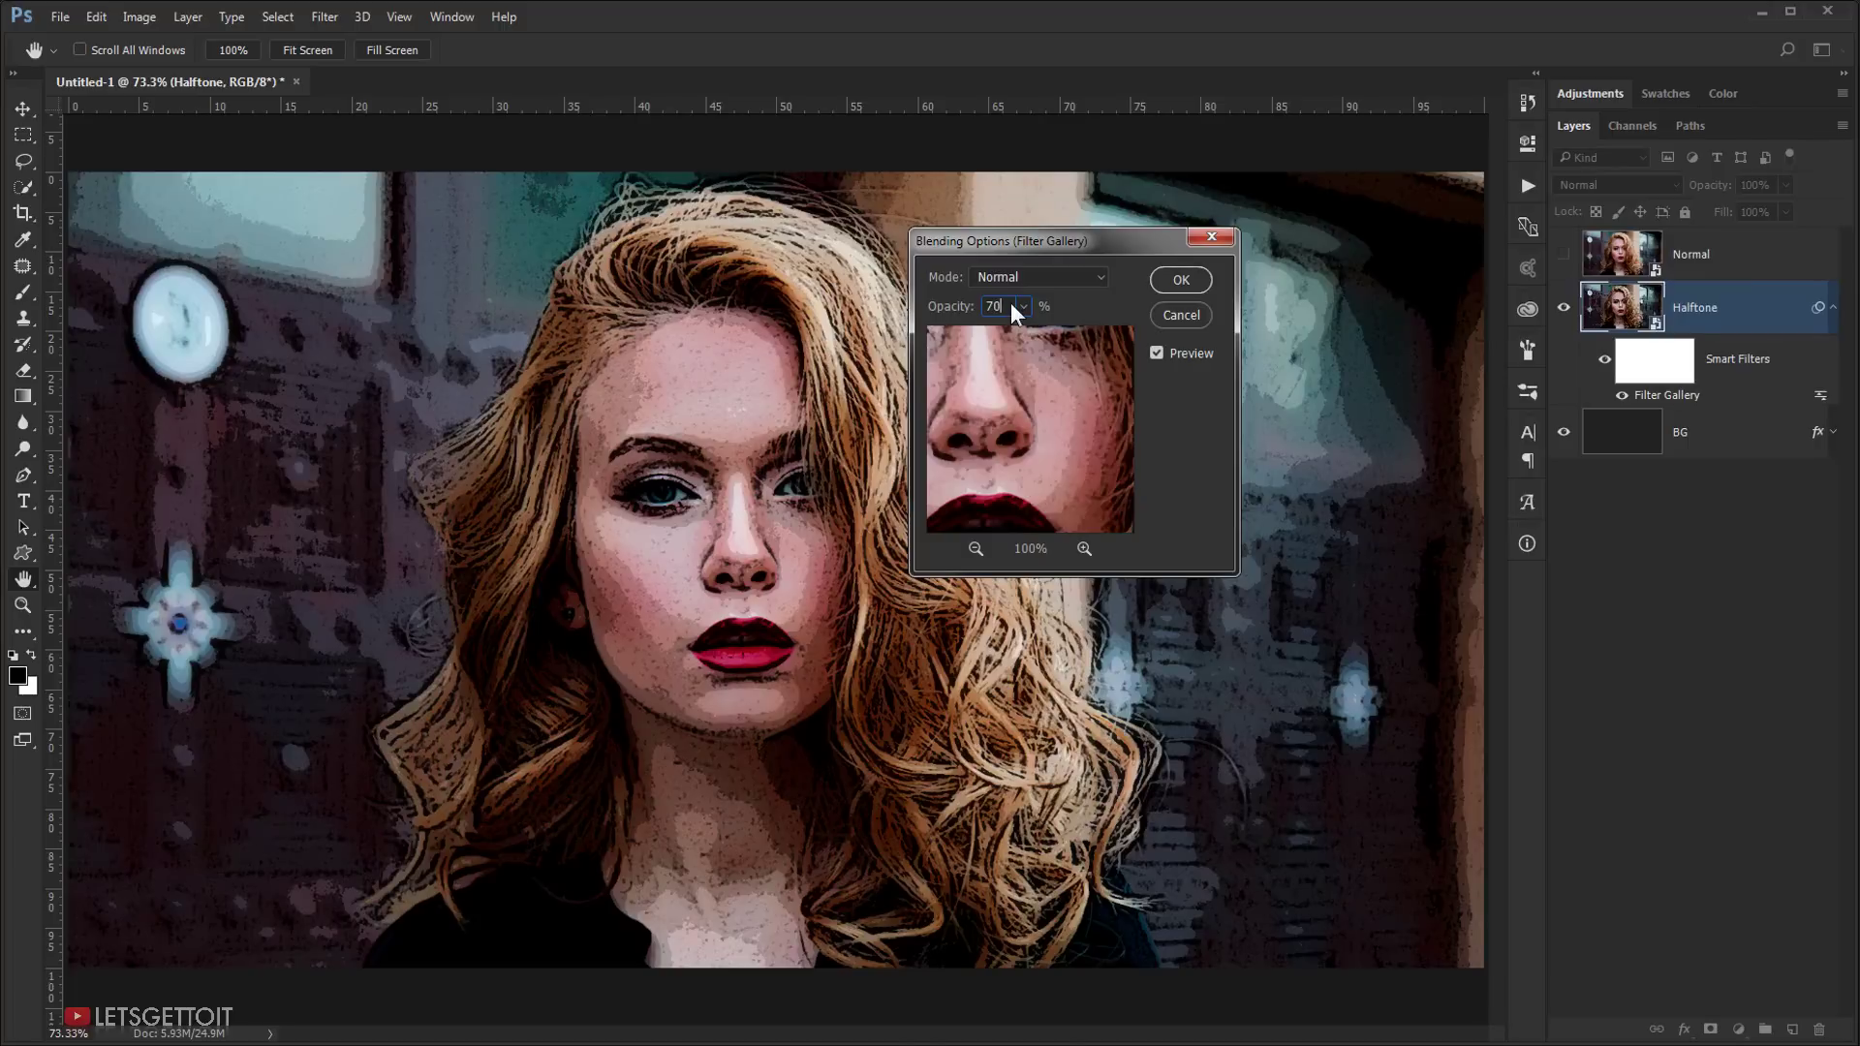
key("Return")
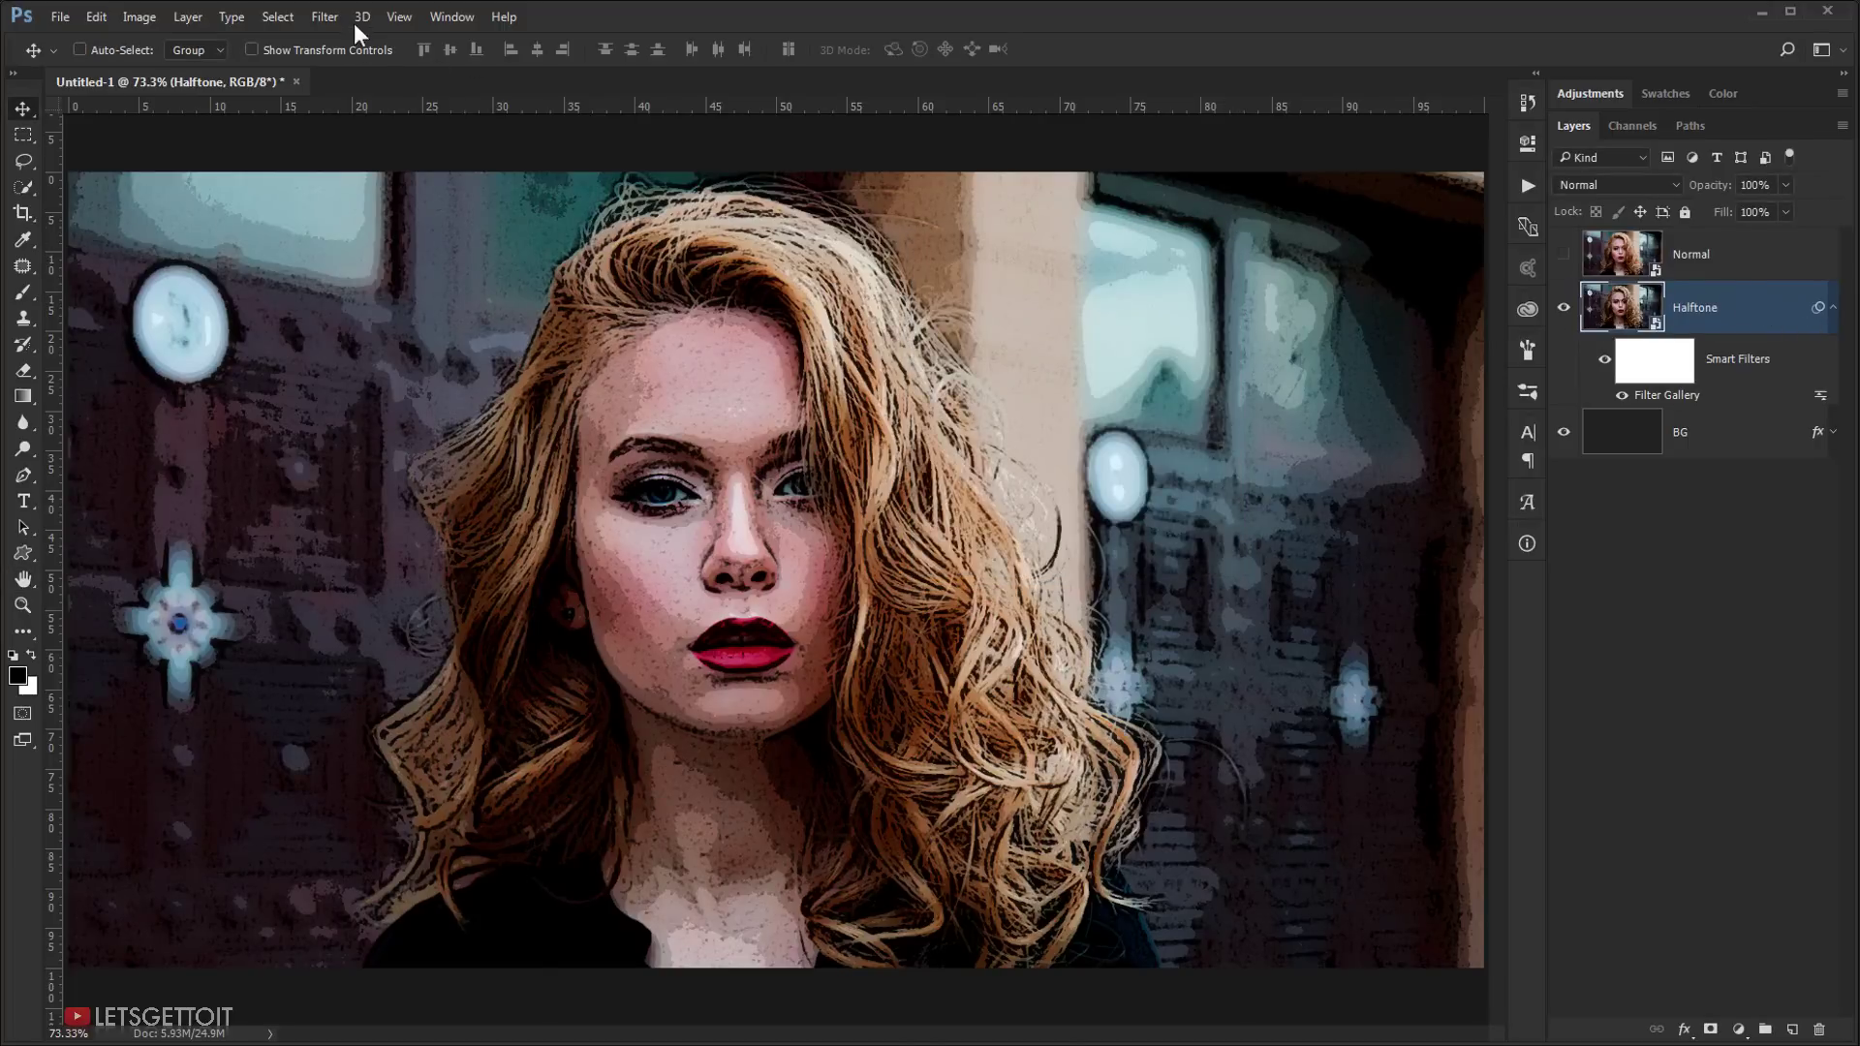
Step: Apply the Sketch filter Halftone Pattern to the Halftone layer with Size 2, Contrast 35 and Pattern Type Dot
left_click(319, 16)
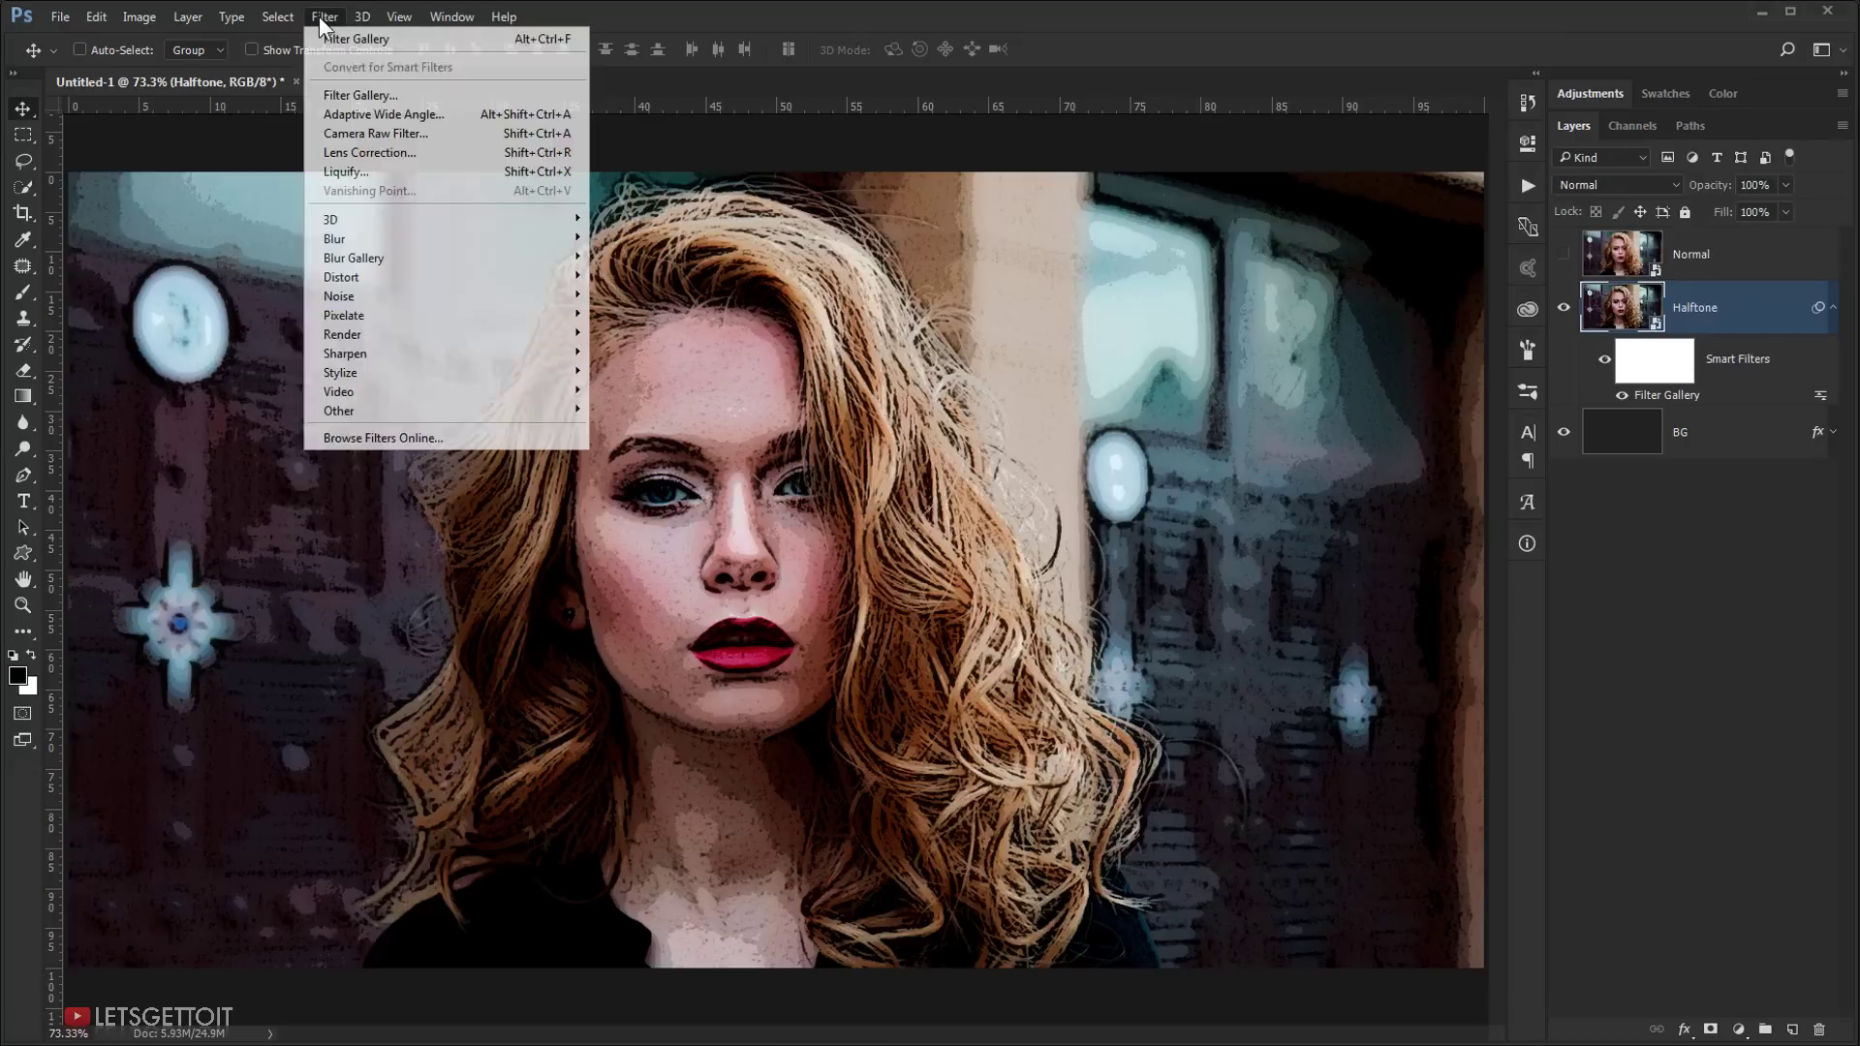
left_click(363, 97)
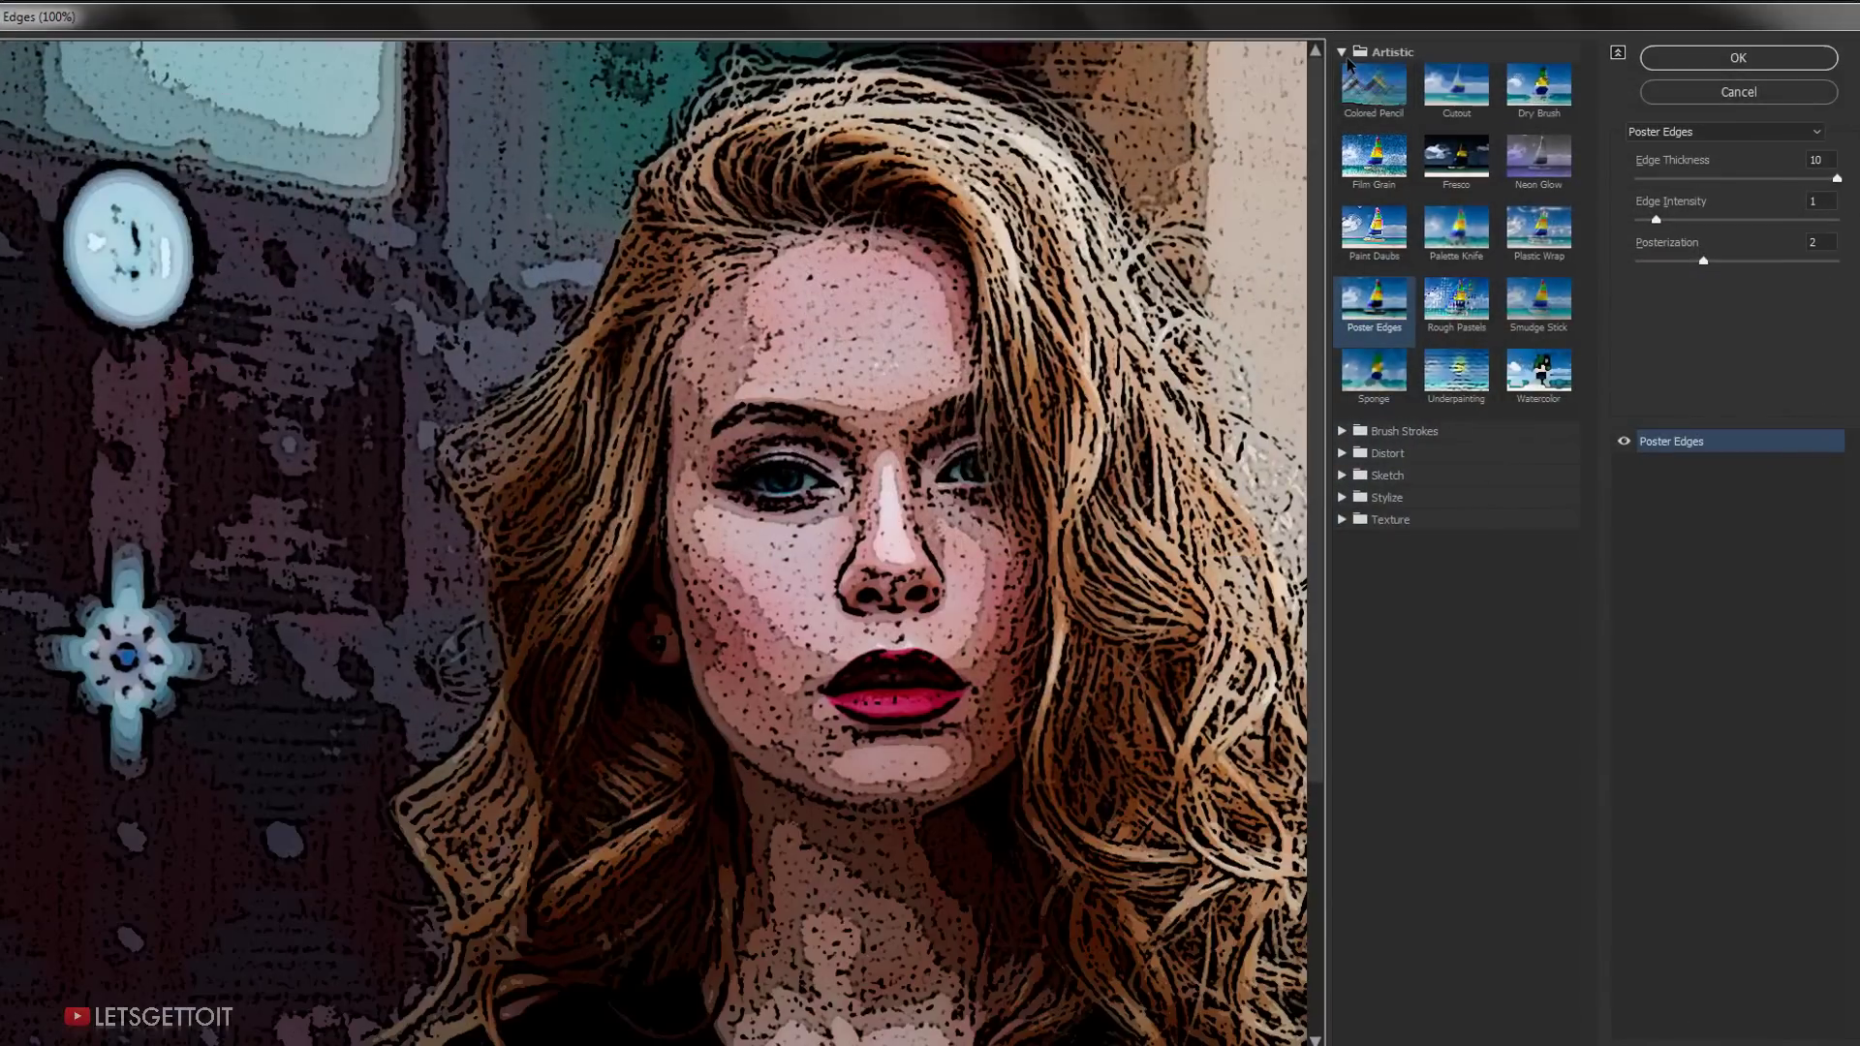
left_click(1347, 61)
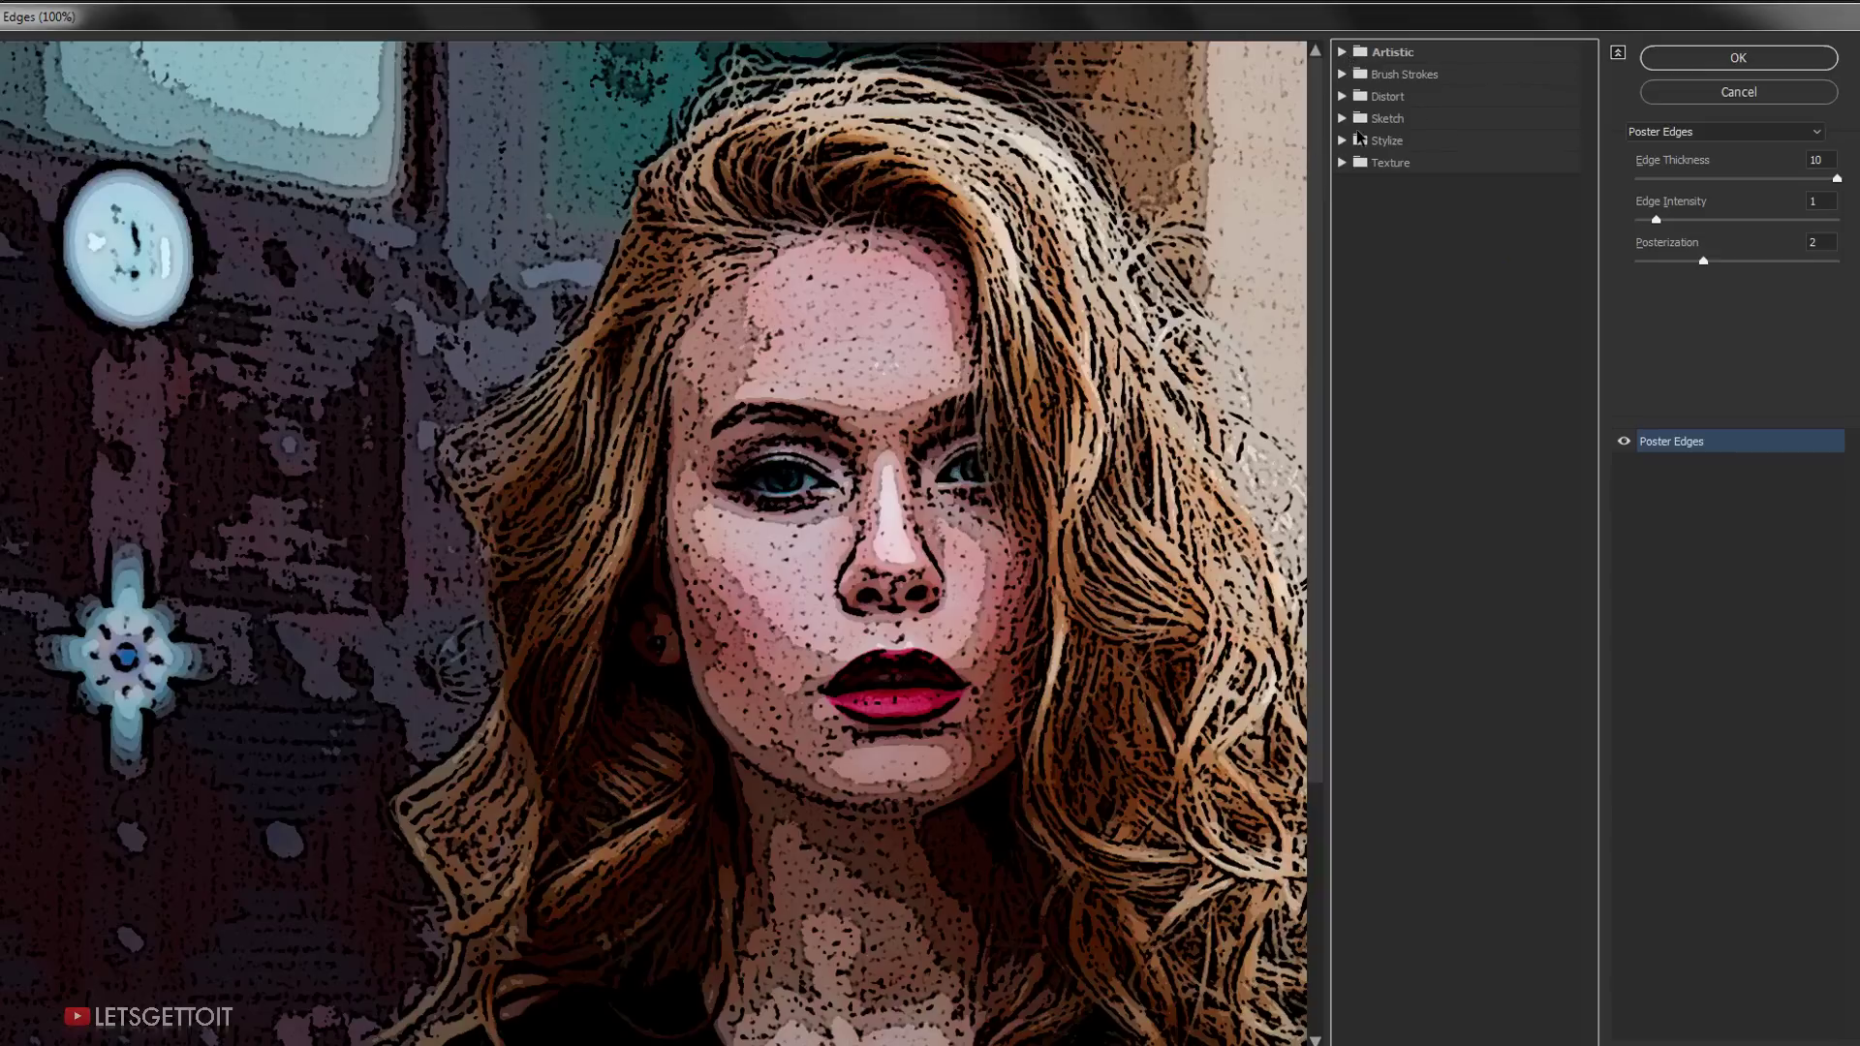
left_click(1343, 119)
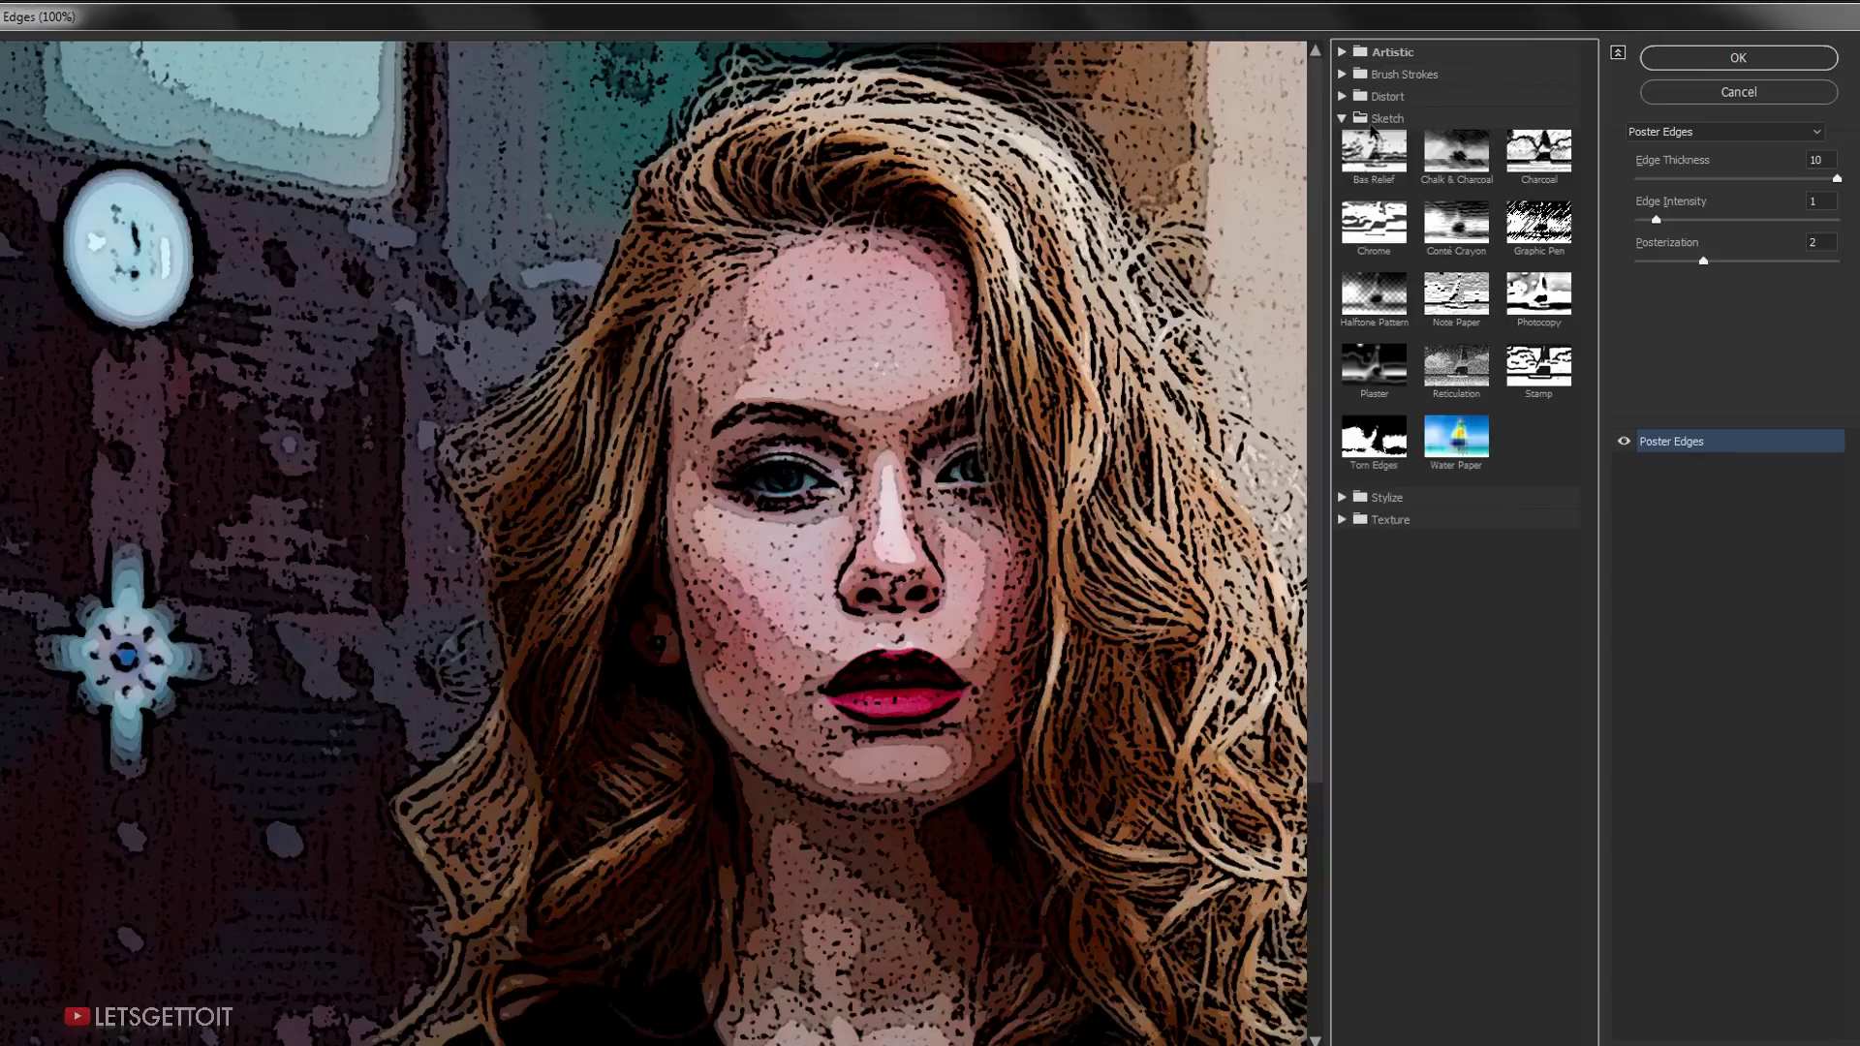
left_click(1380, 320)
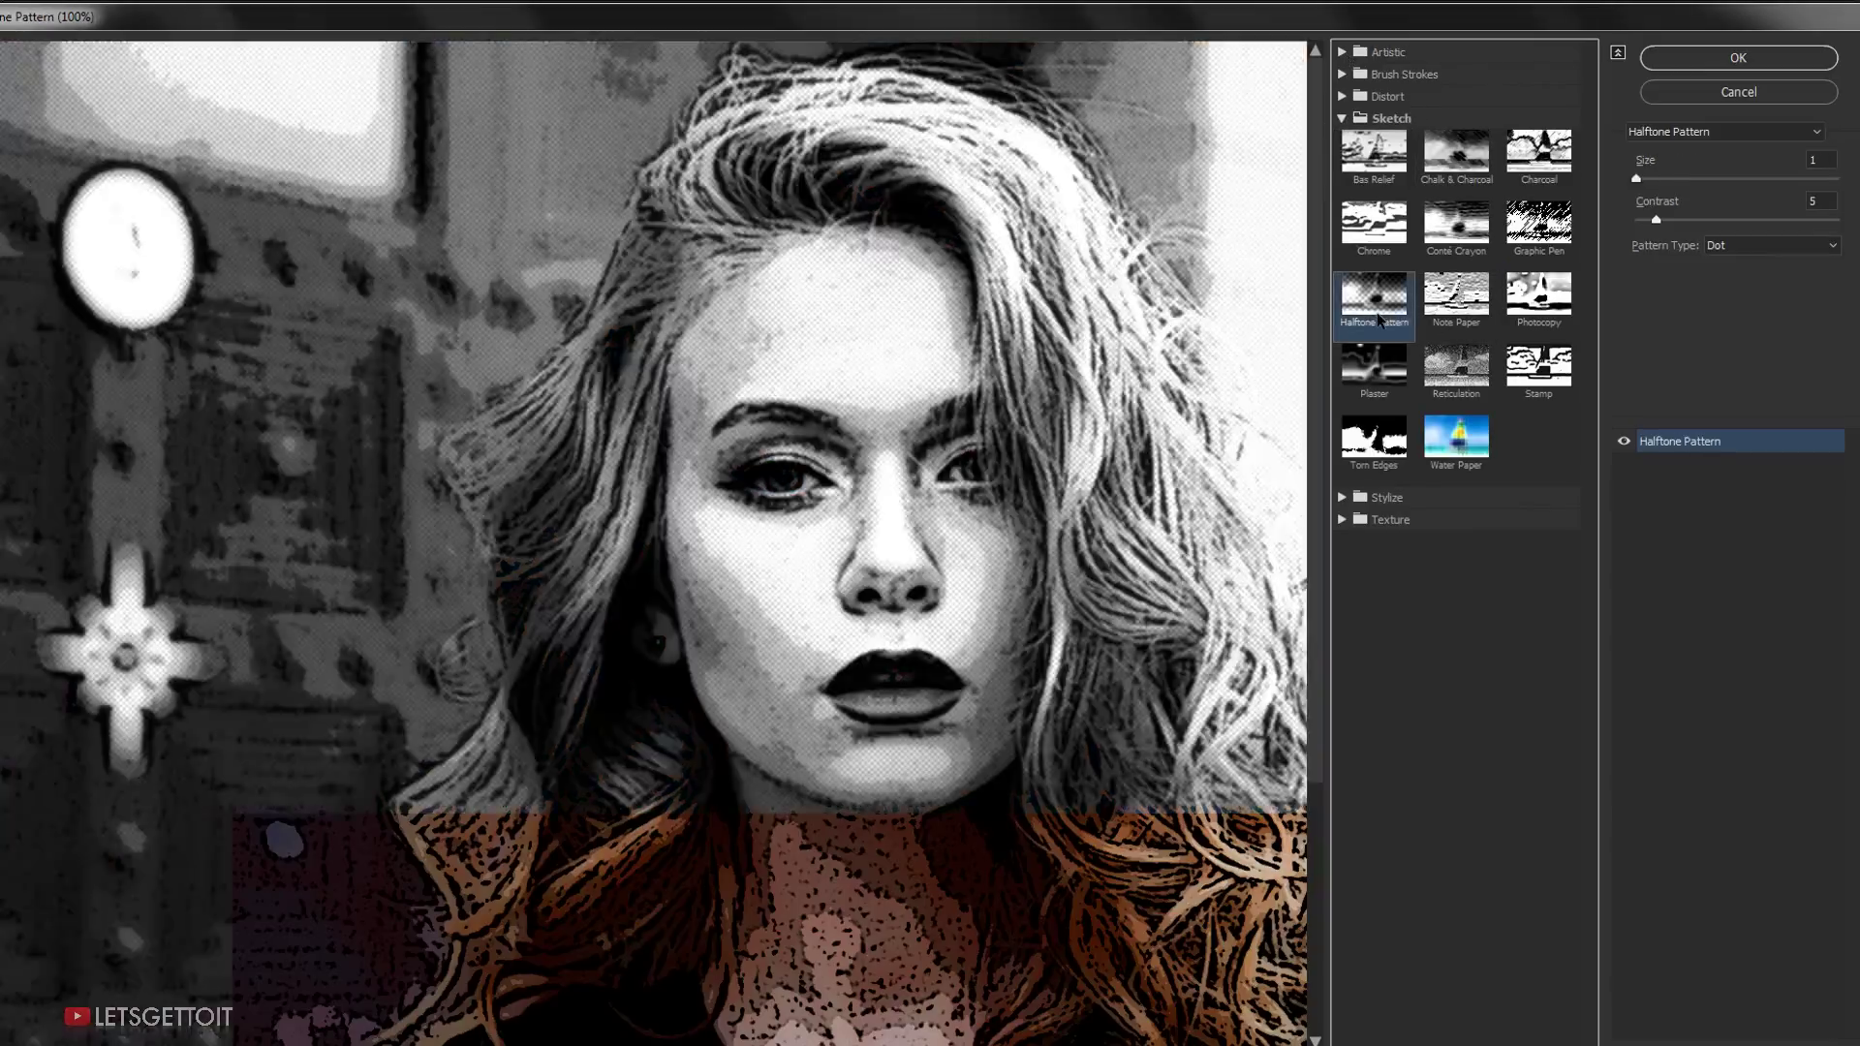
left_click_drag(1302, 379, 1085, 360)
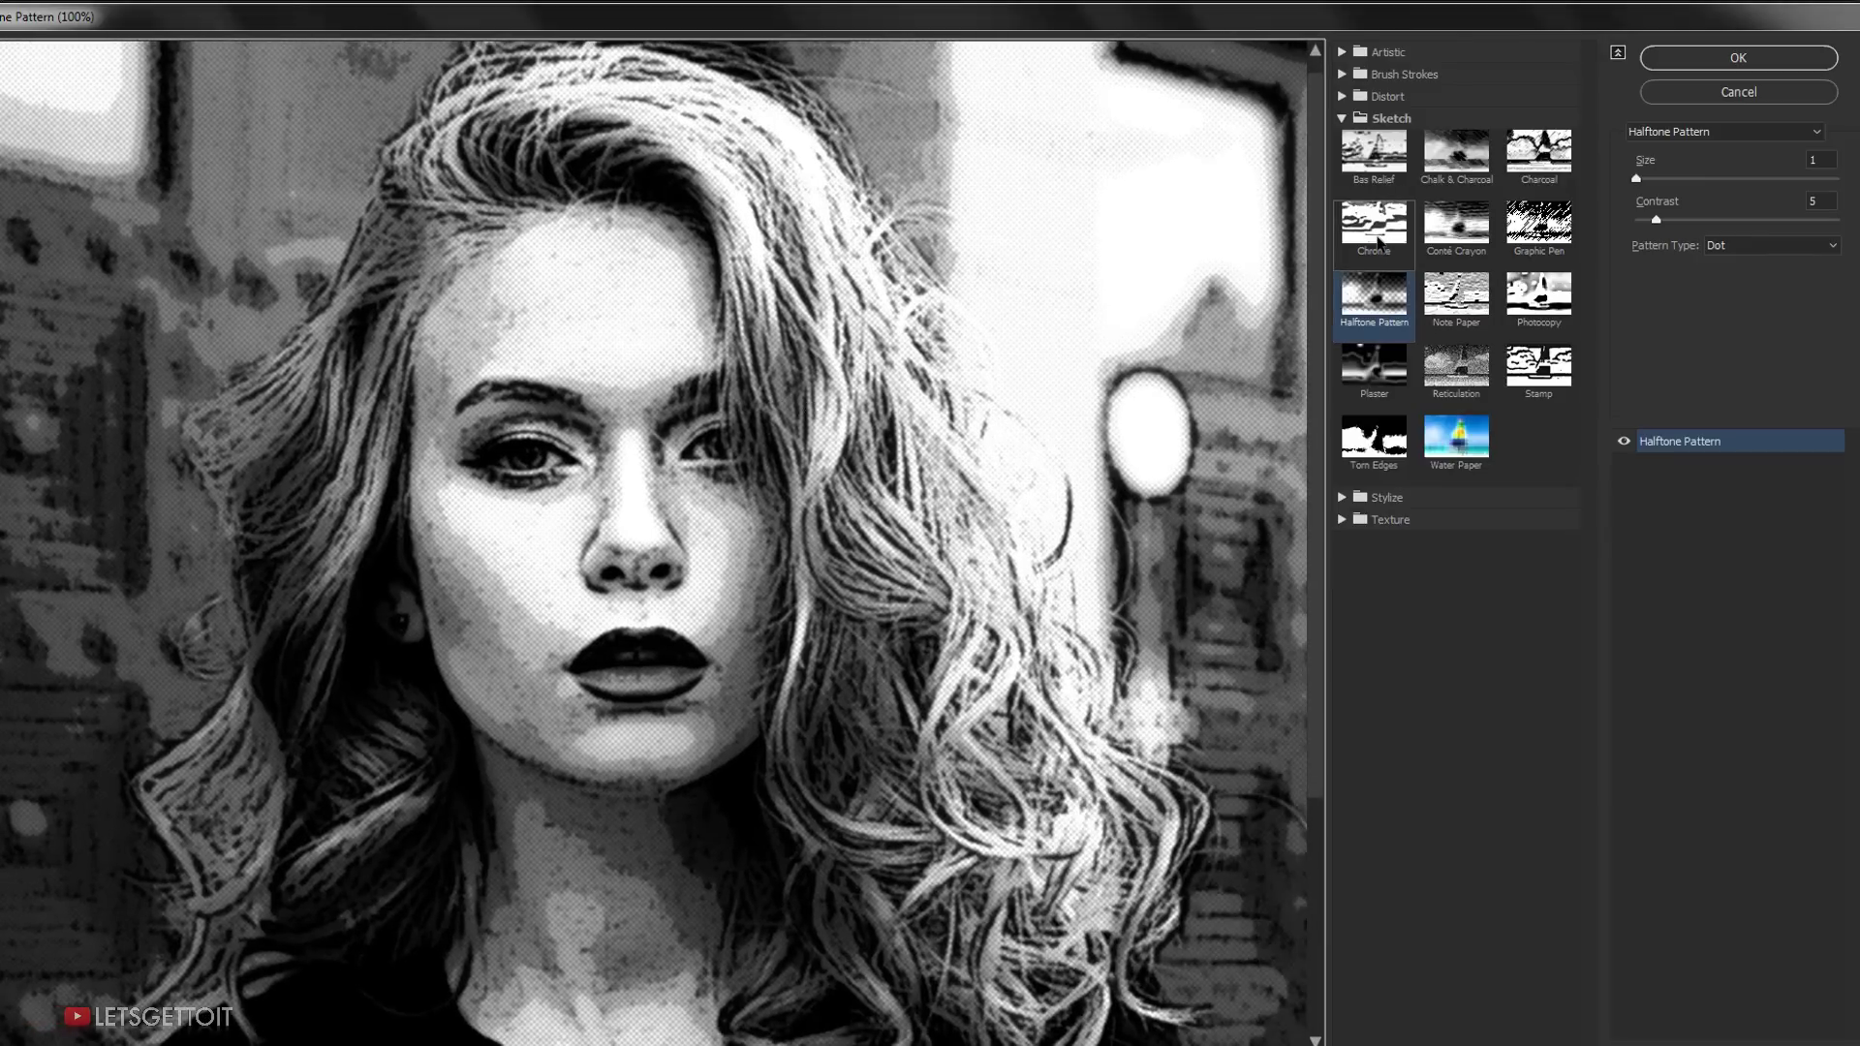
double_click(1817, 158)
type("2")
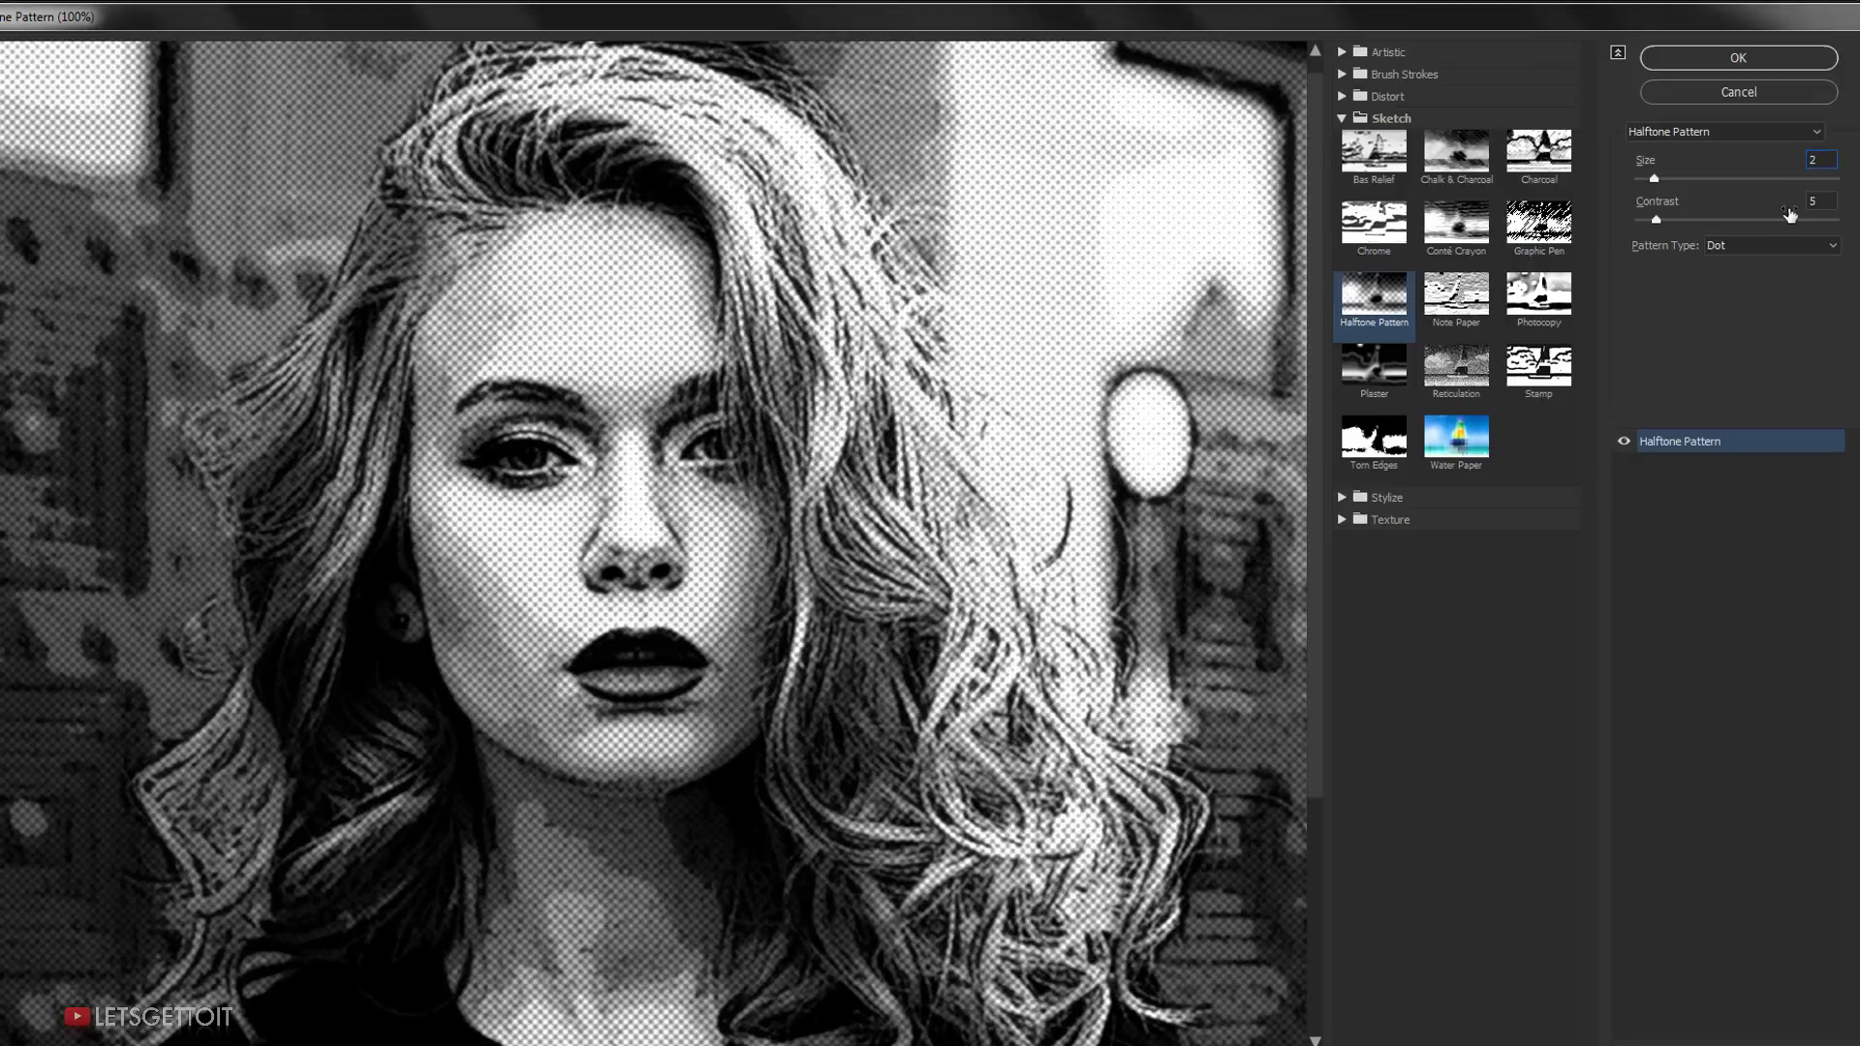
type("35")
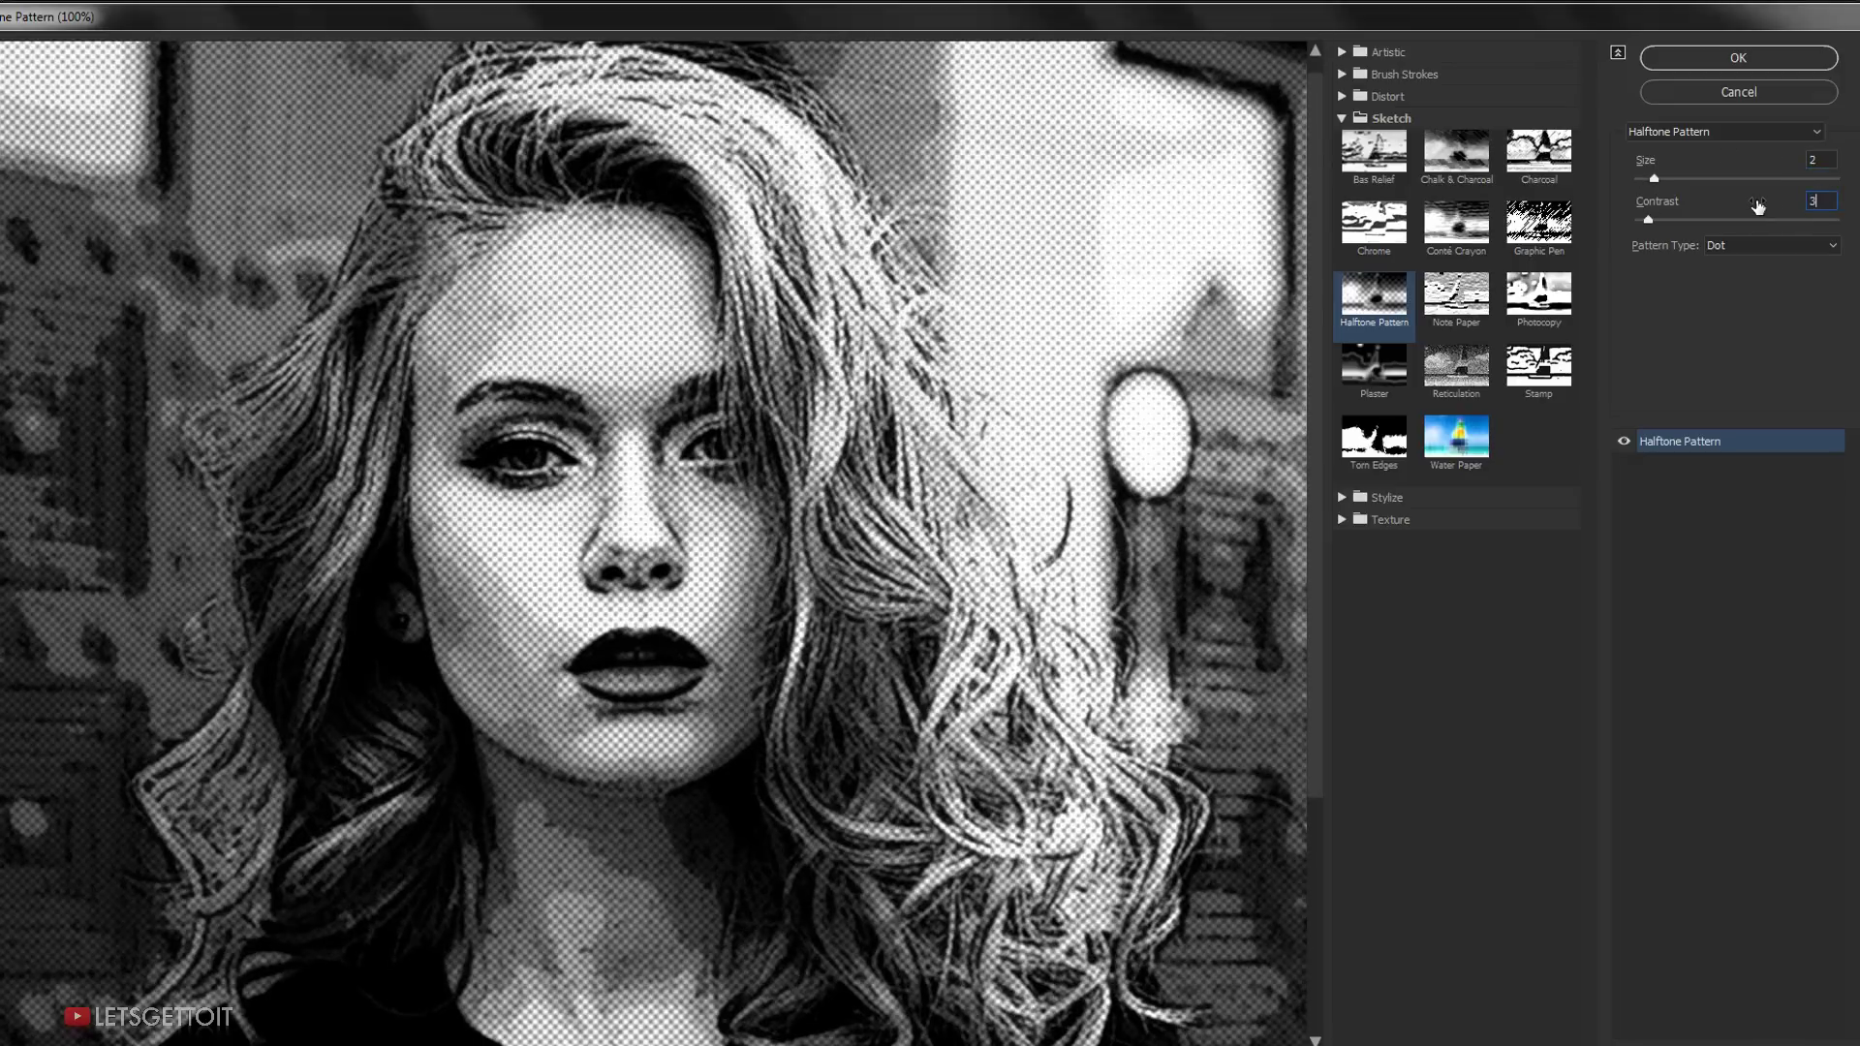
left_click(1741, 59)
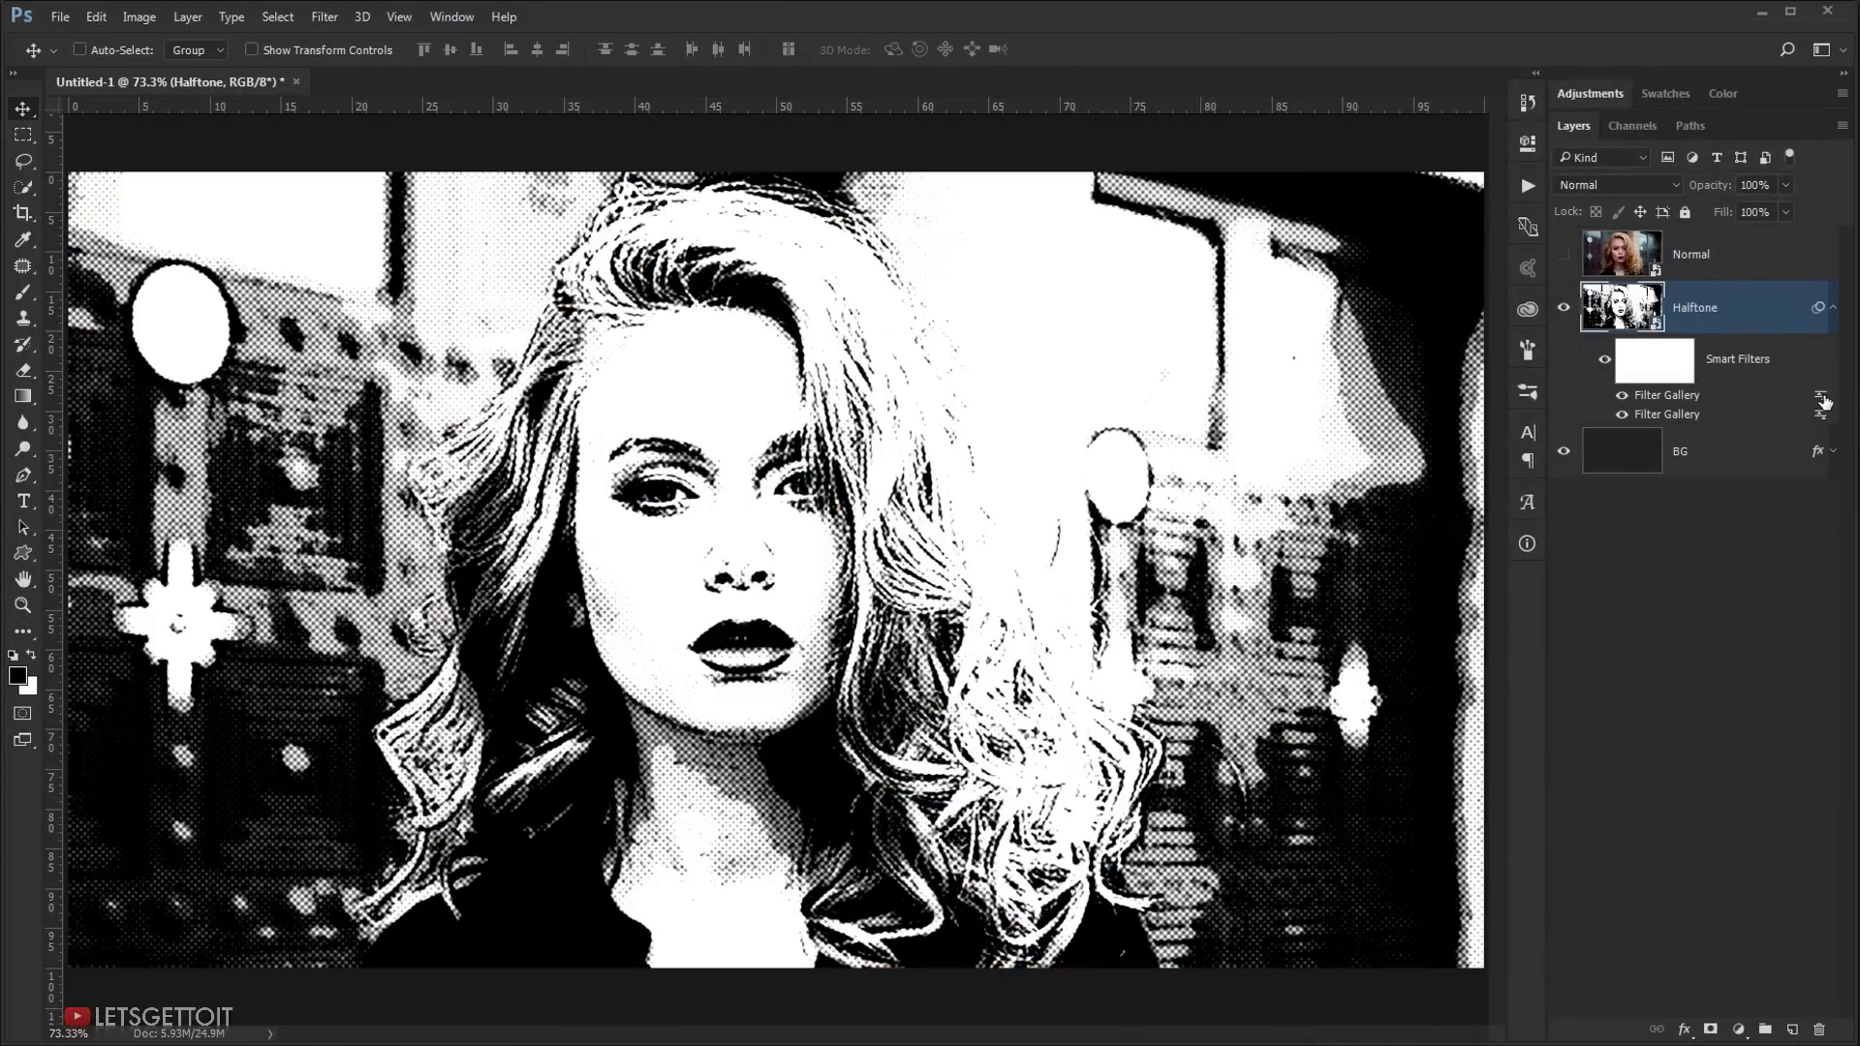
Step: Set the blending opacity of the Halftone layer's Halftone Pattern smart filter to 70%
double_click(1821, 397)
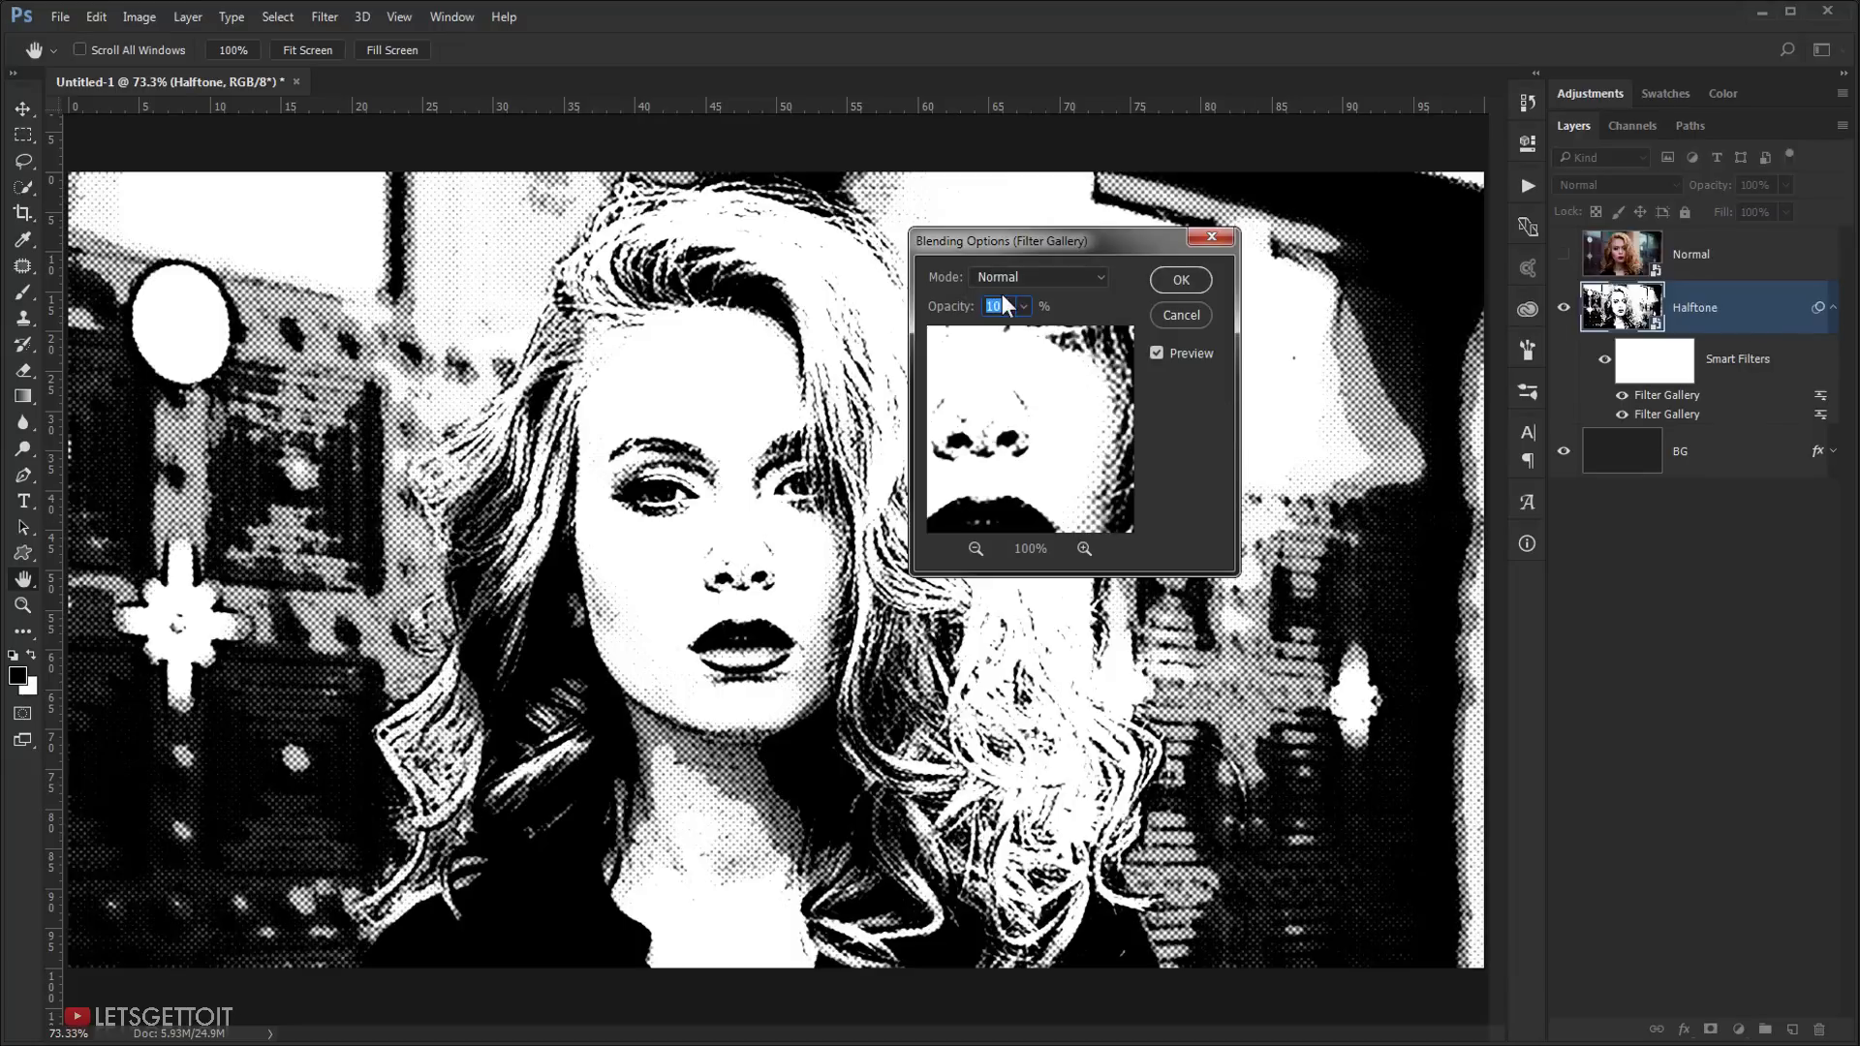
type("70")
key("Return")
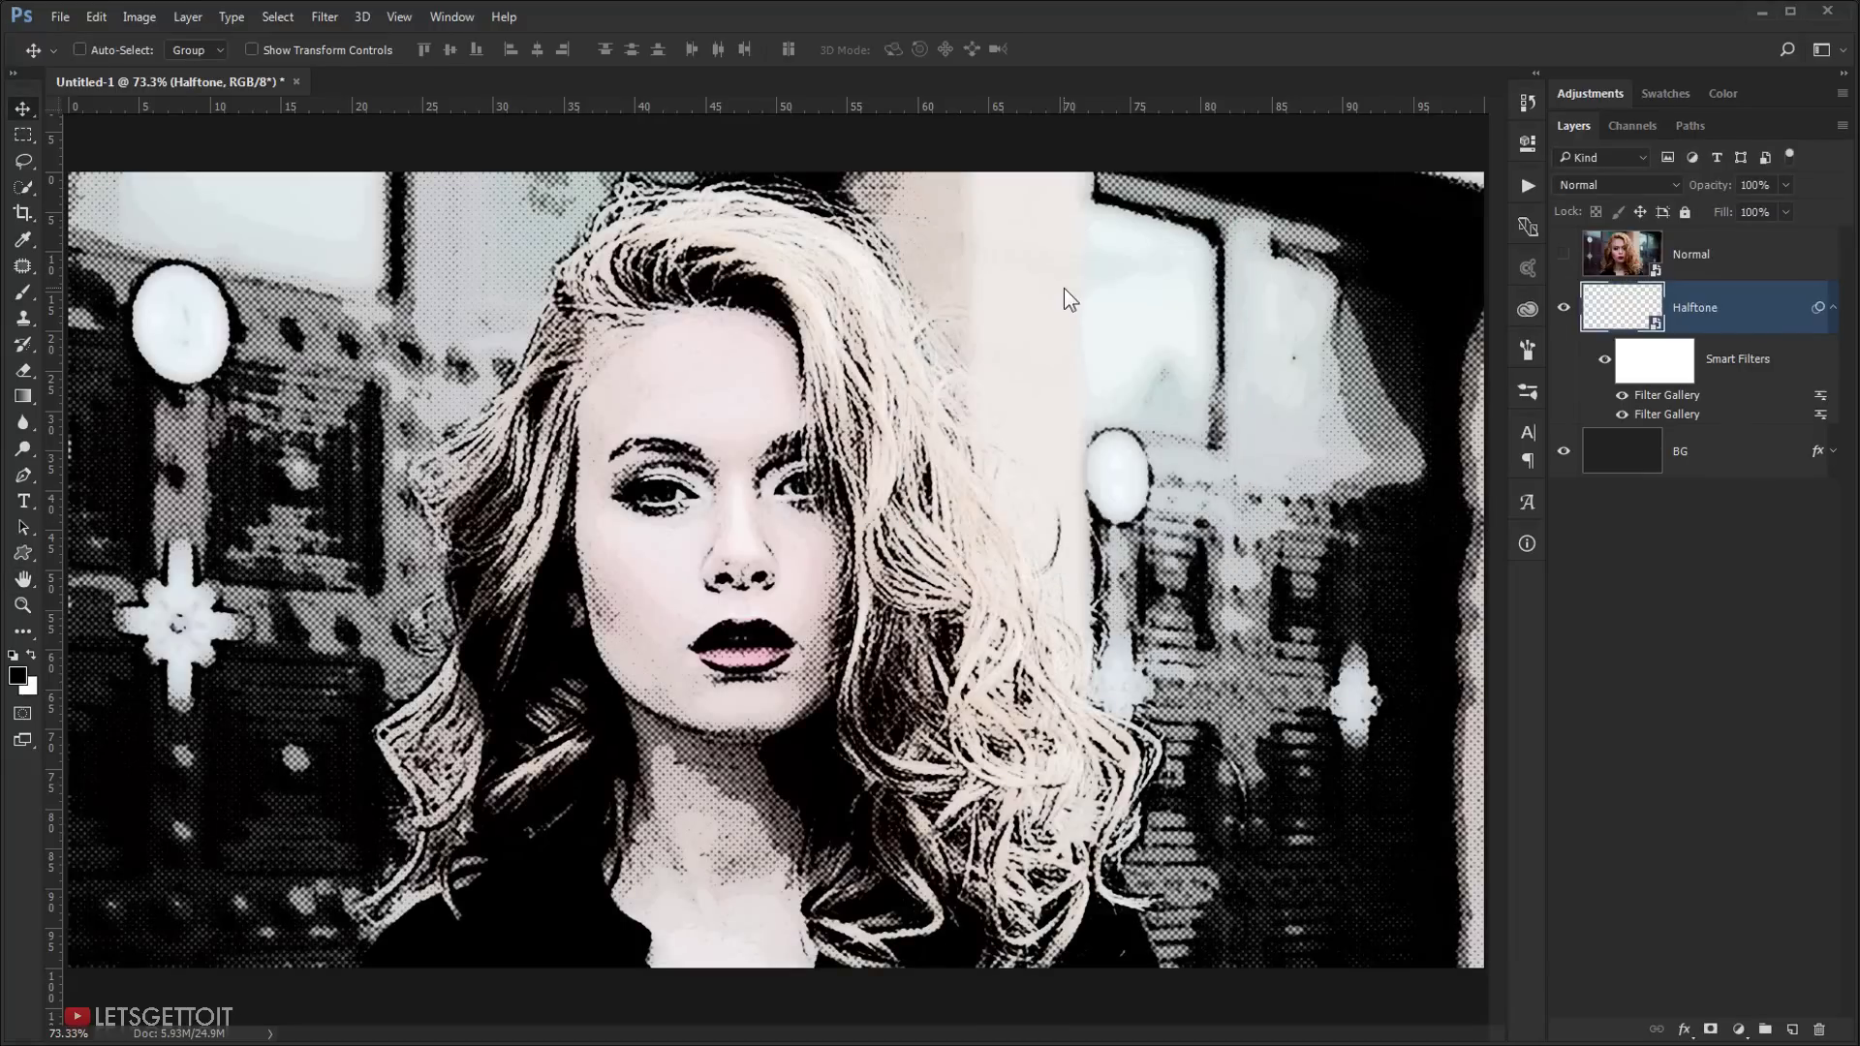
Step: Collapse the Halftone layer's smart filter list and add a black, hide-all layer mask to the layer
left_click(1833, 309)
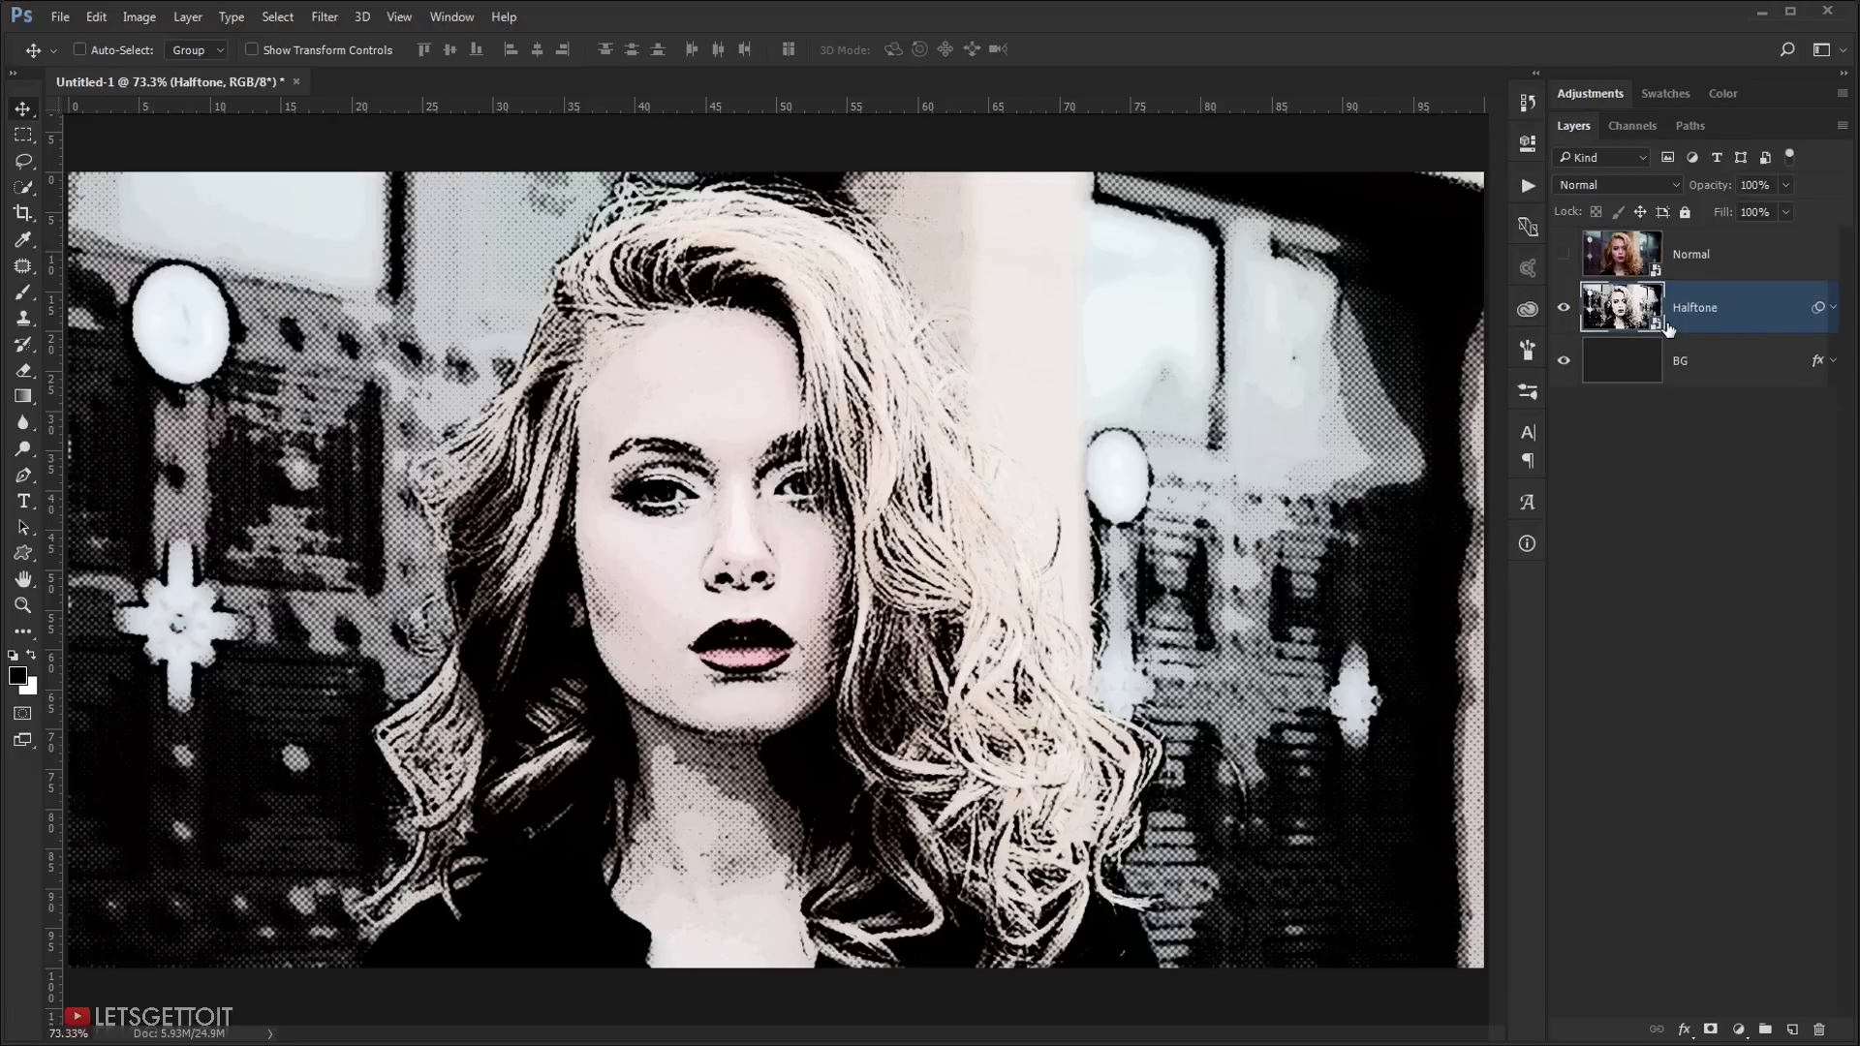
key("alt")
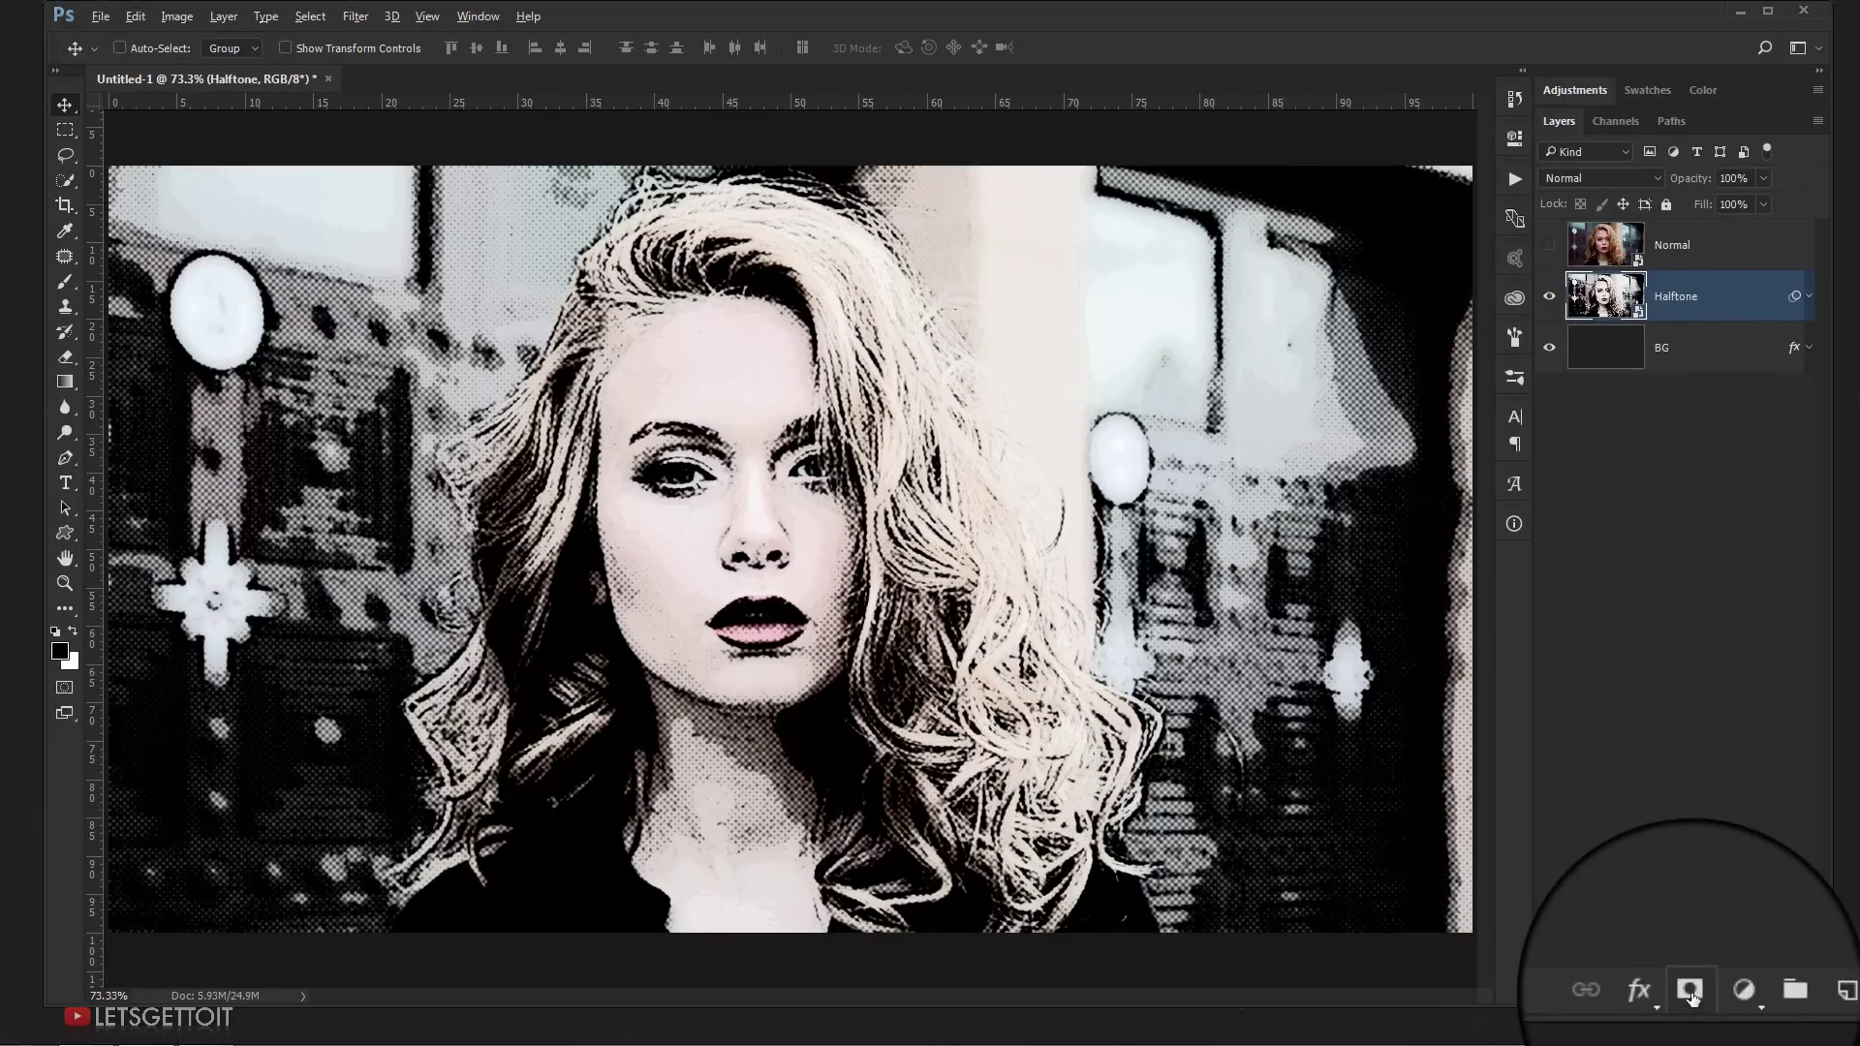
left_click(1691, 997, "alt")
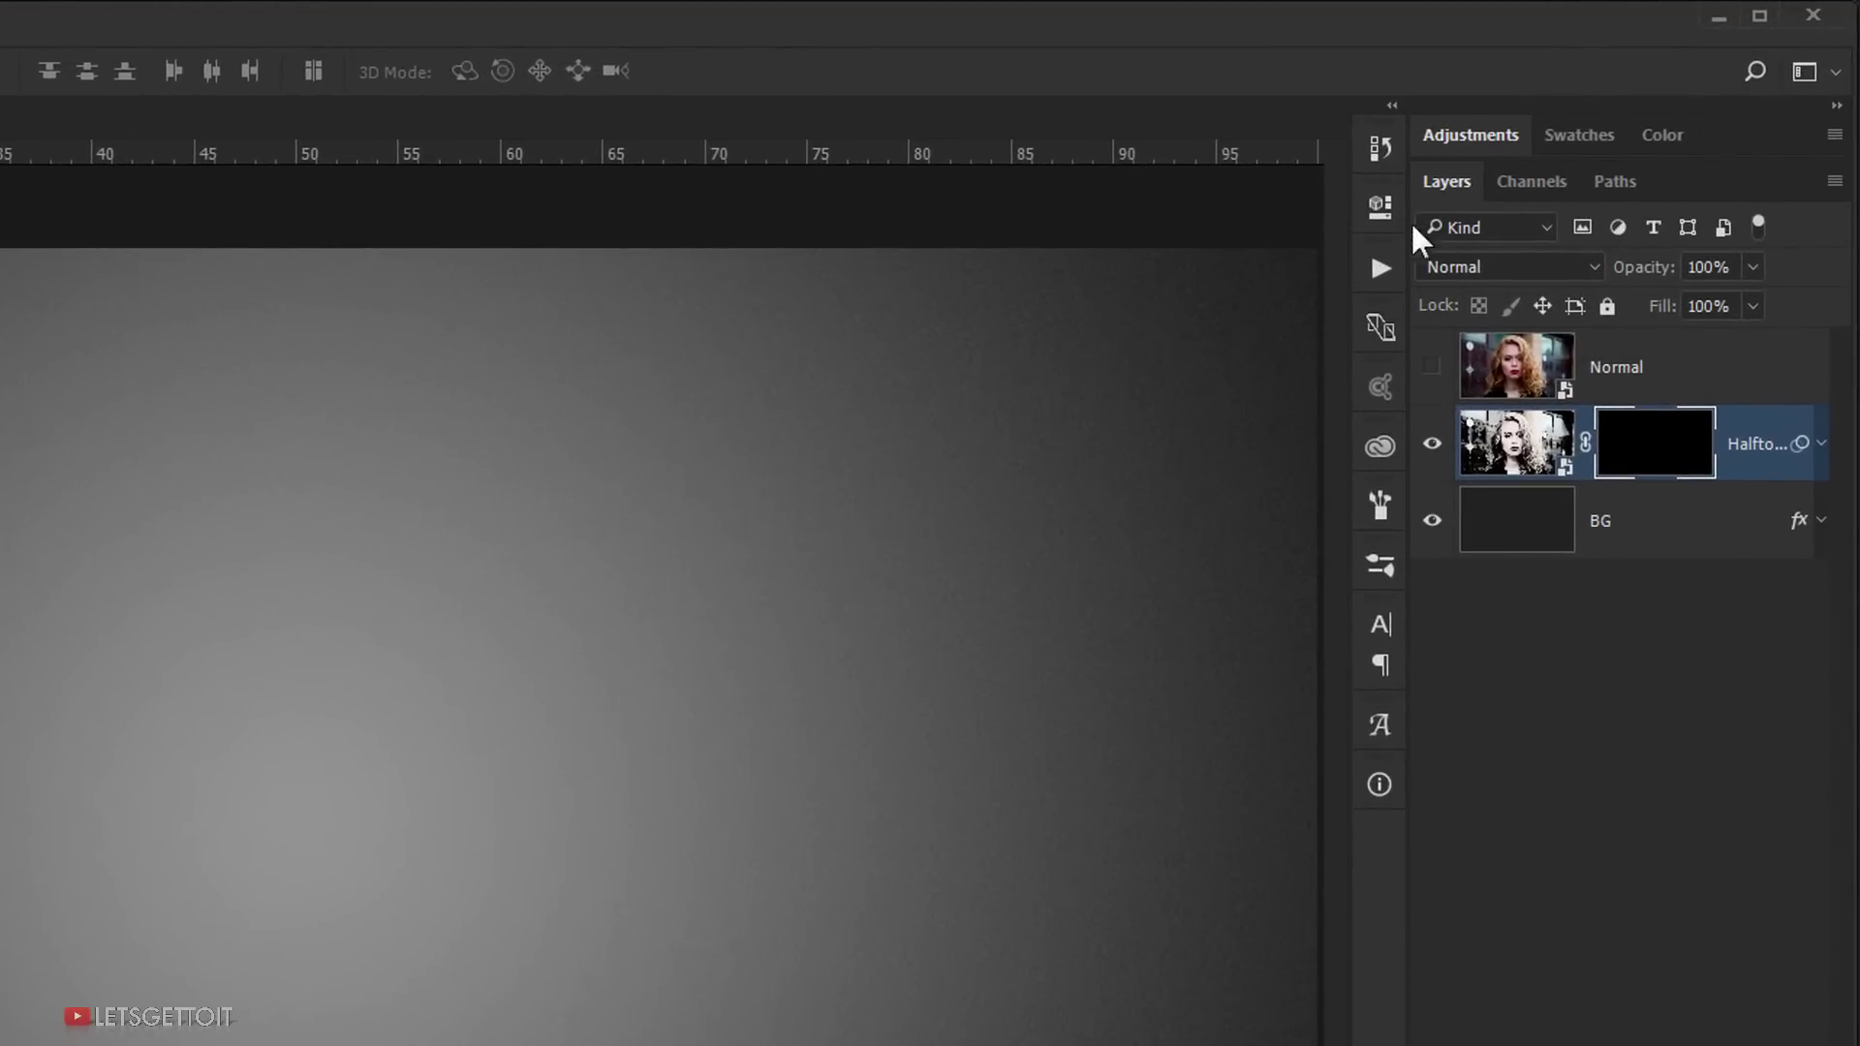
Step: Try inverting the Halftone layer mask to white, and invert it back to black
left_click(1375, 196)
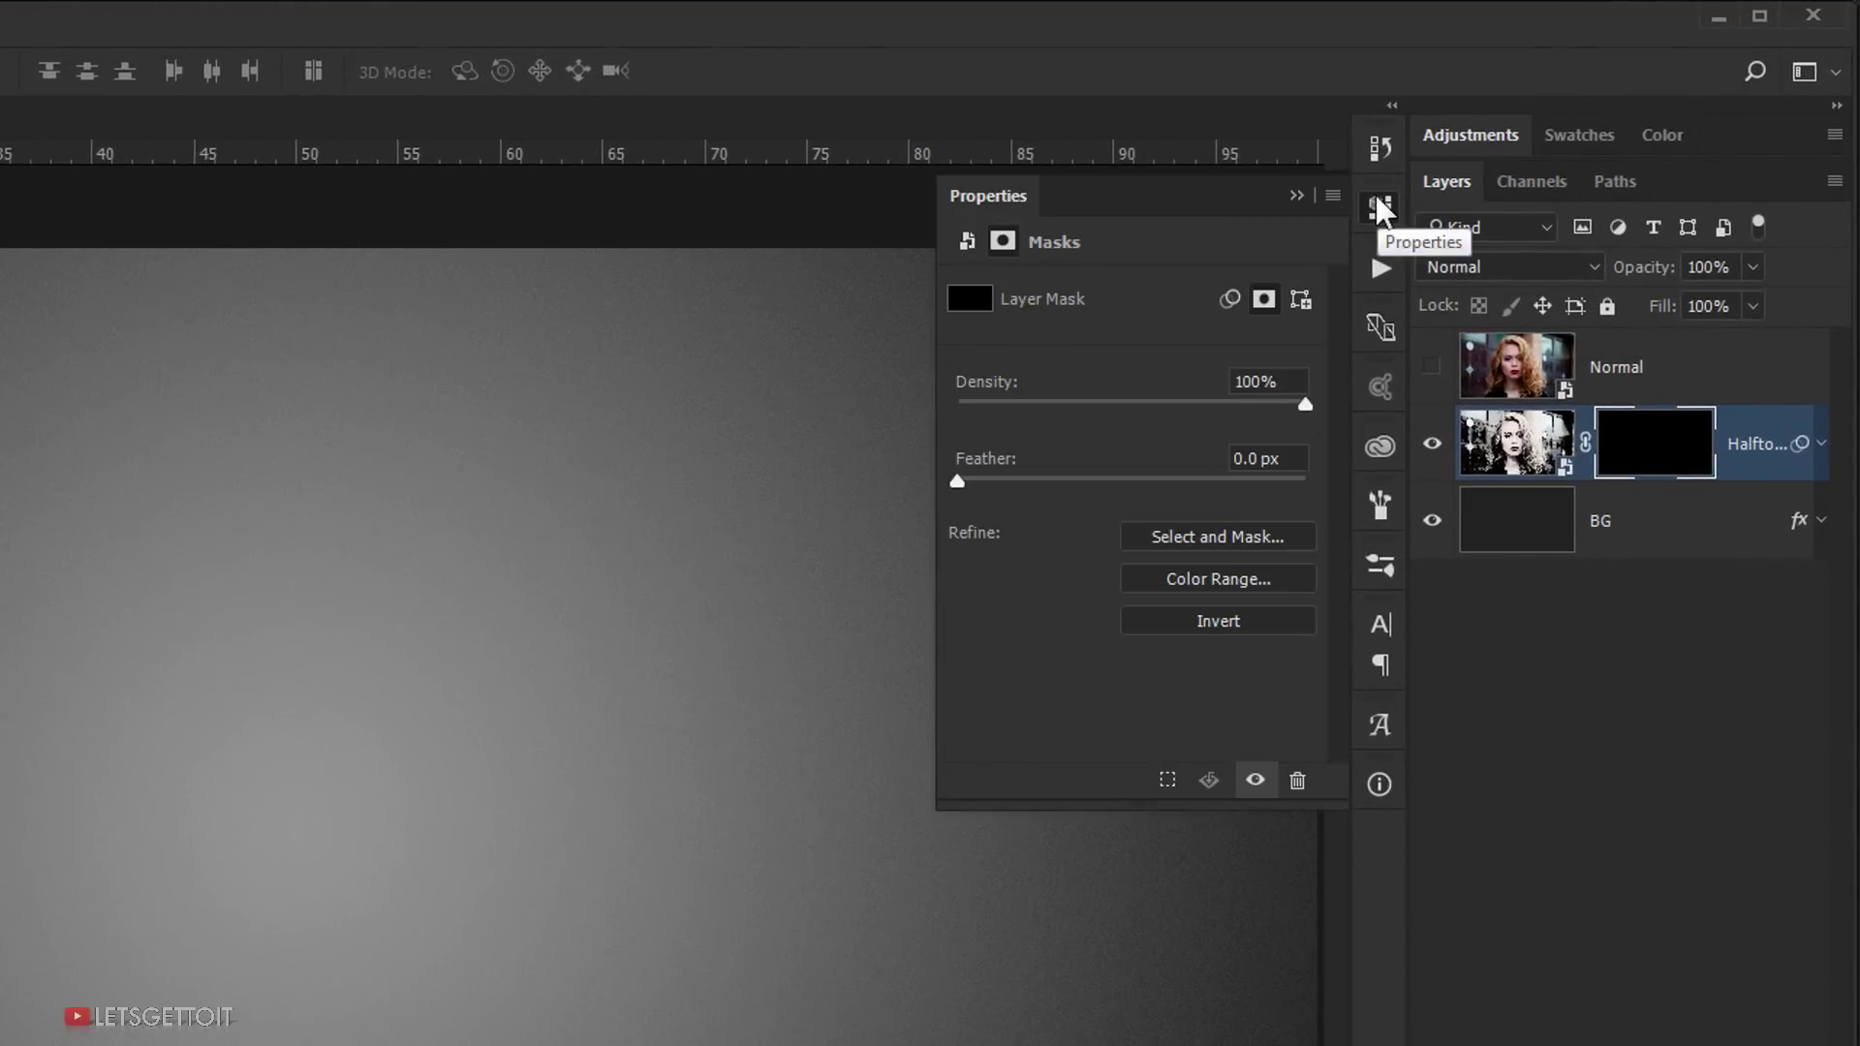
left_click(1217, 620)
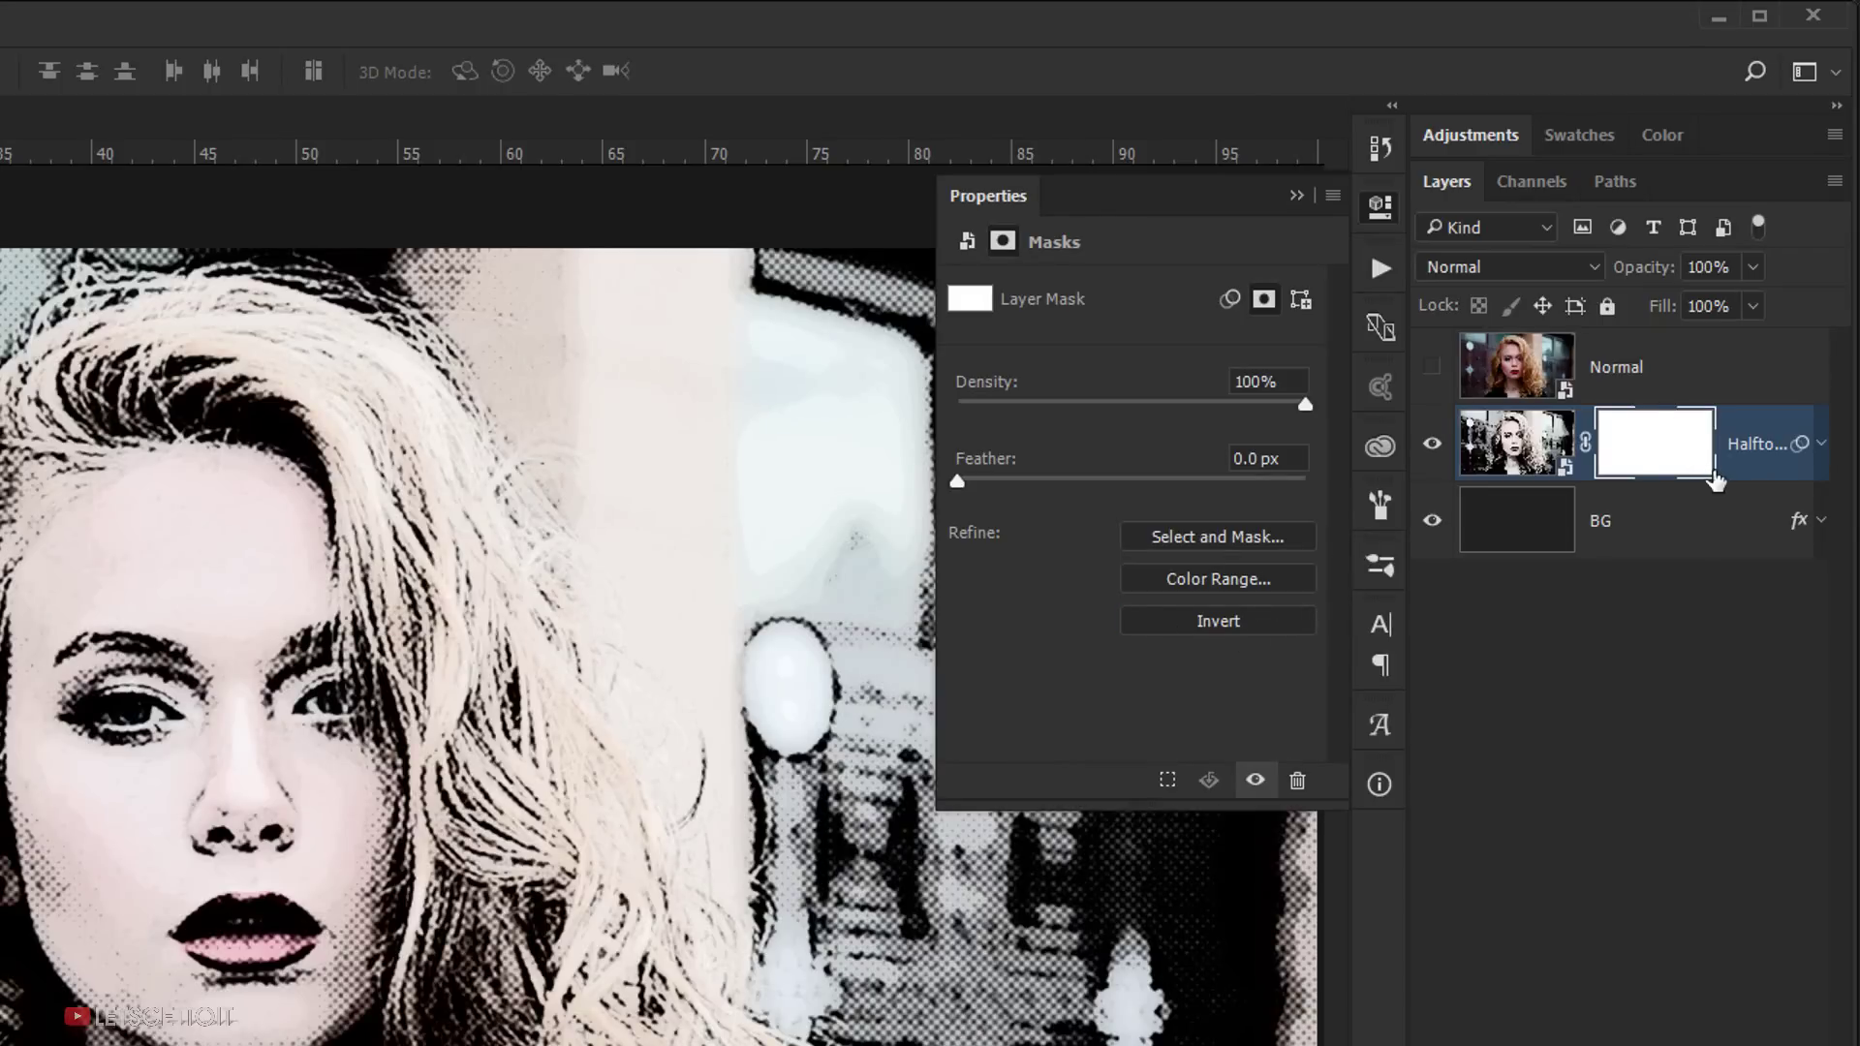
left_click(1226, 620)
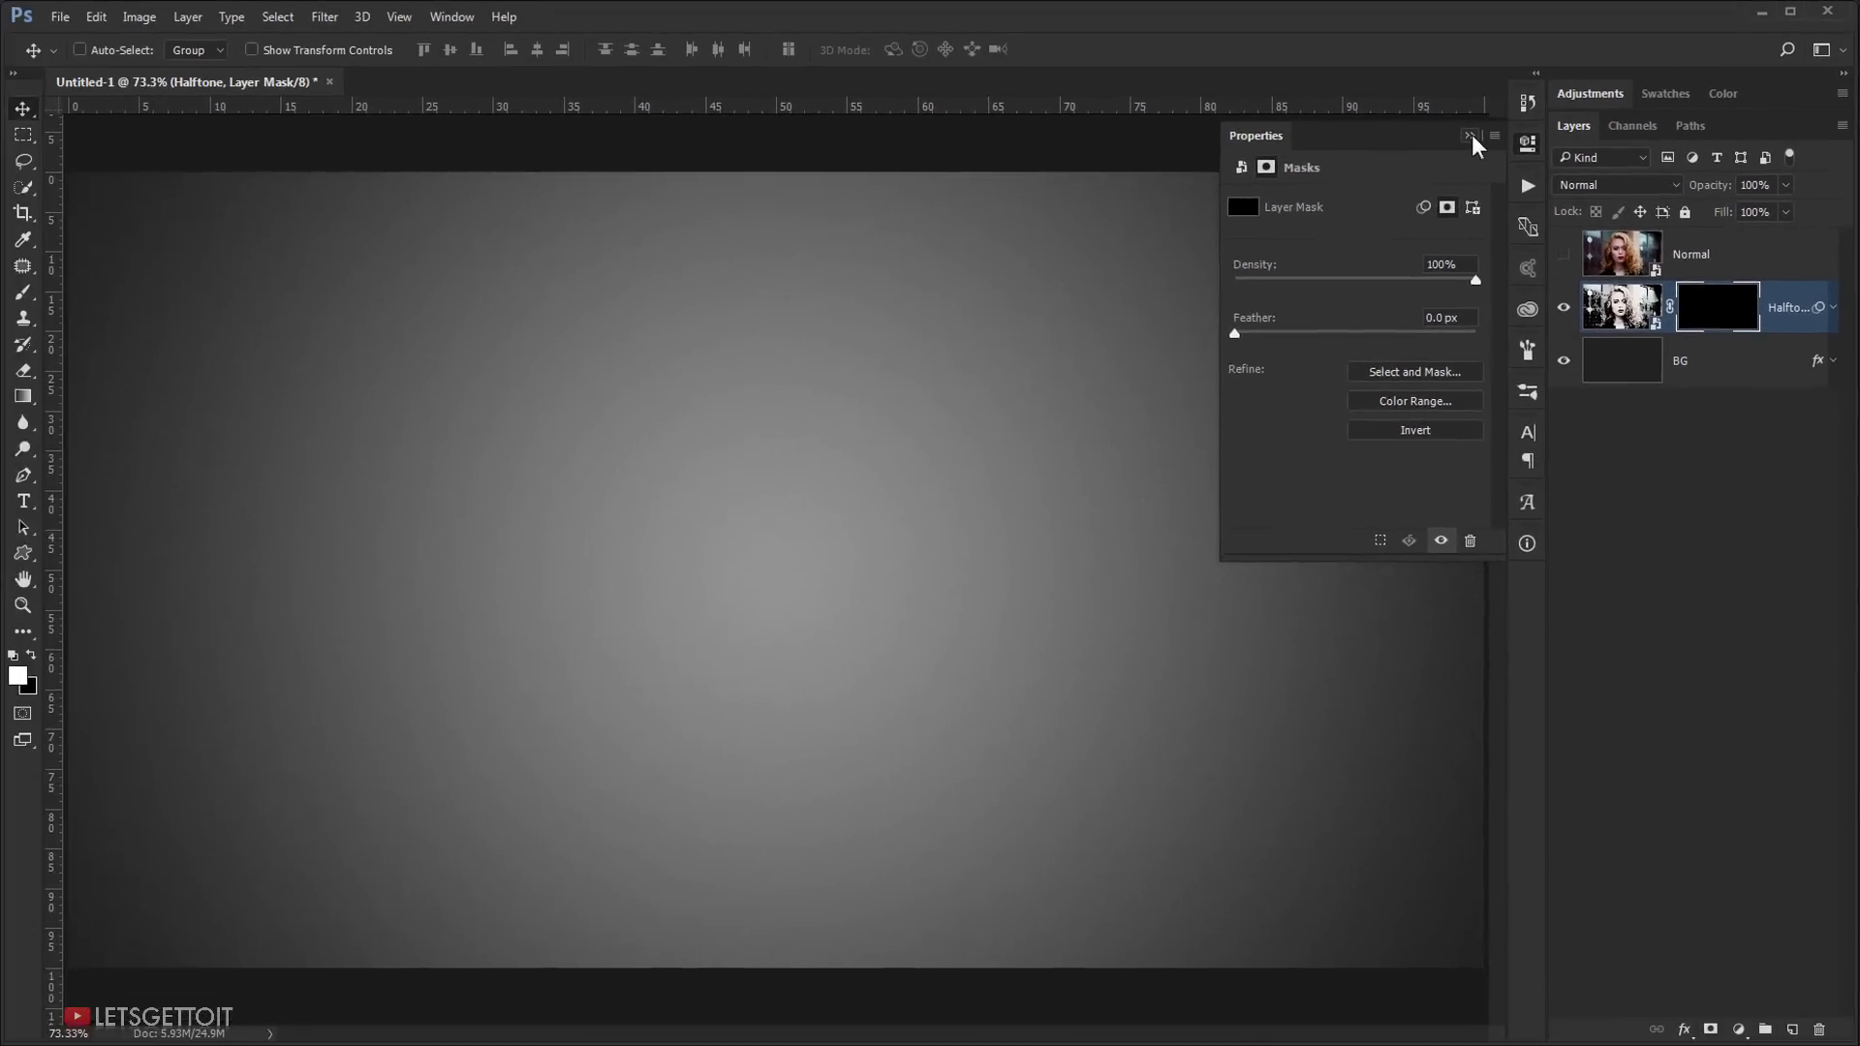
left_click(1470, 135)
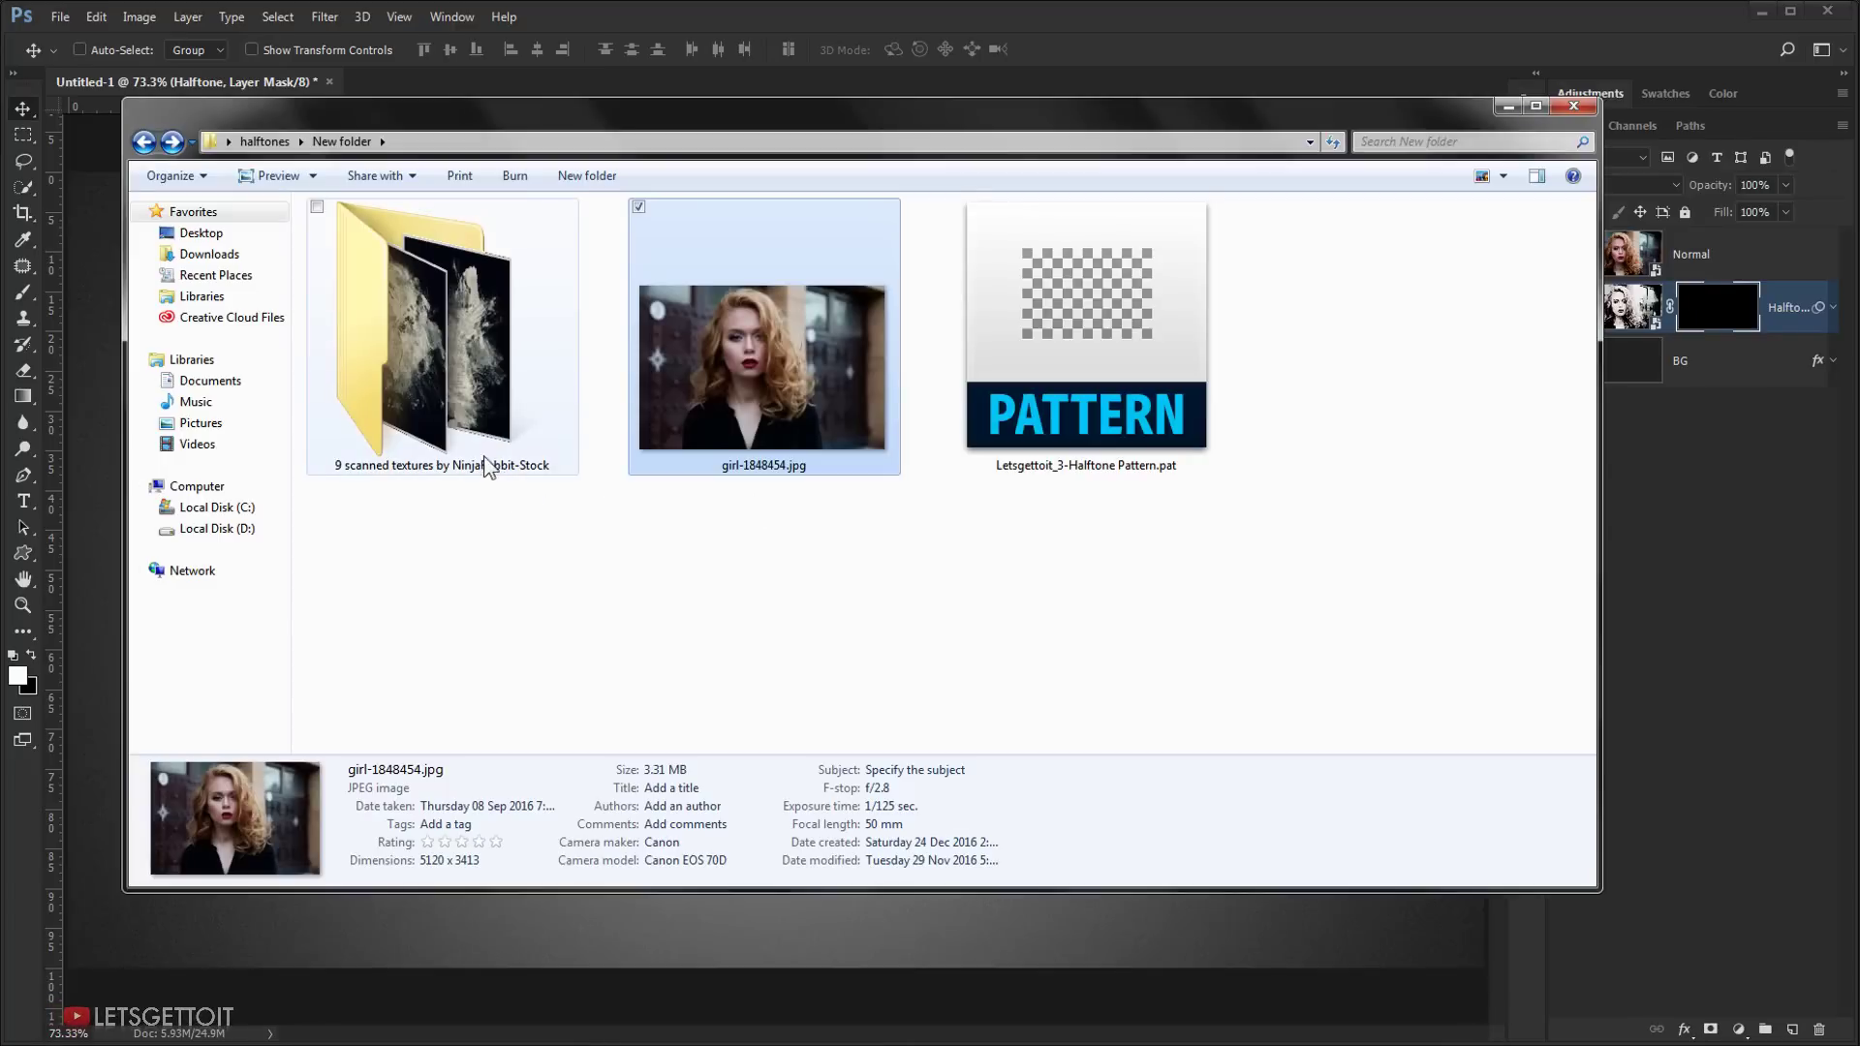
Step: Open scanned-dirt-4.jpg from the scanned textures folder, copy it into the portrait document above the Halftone layer, and close the texture file
double_click(455, 368)
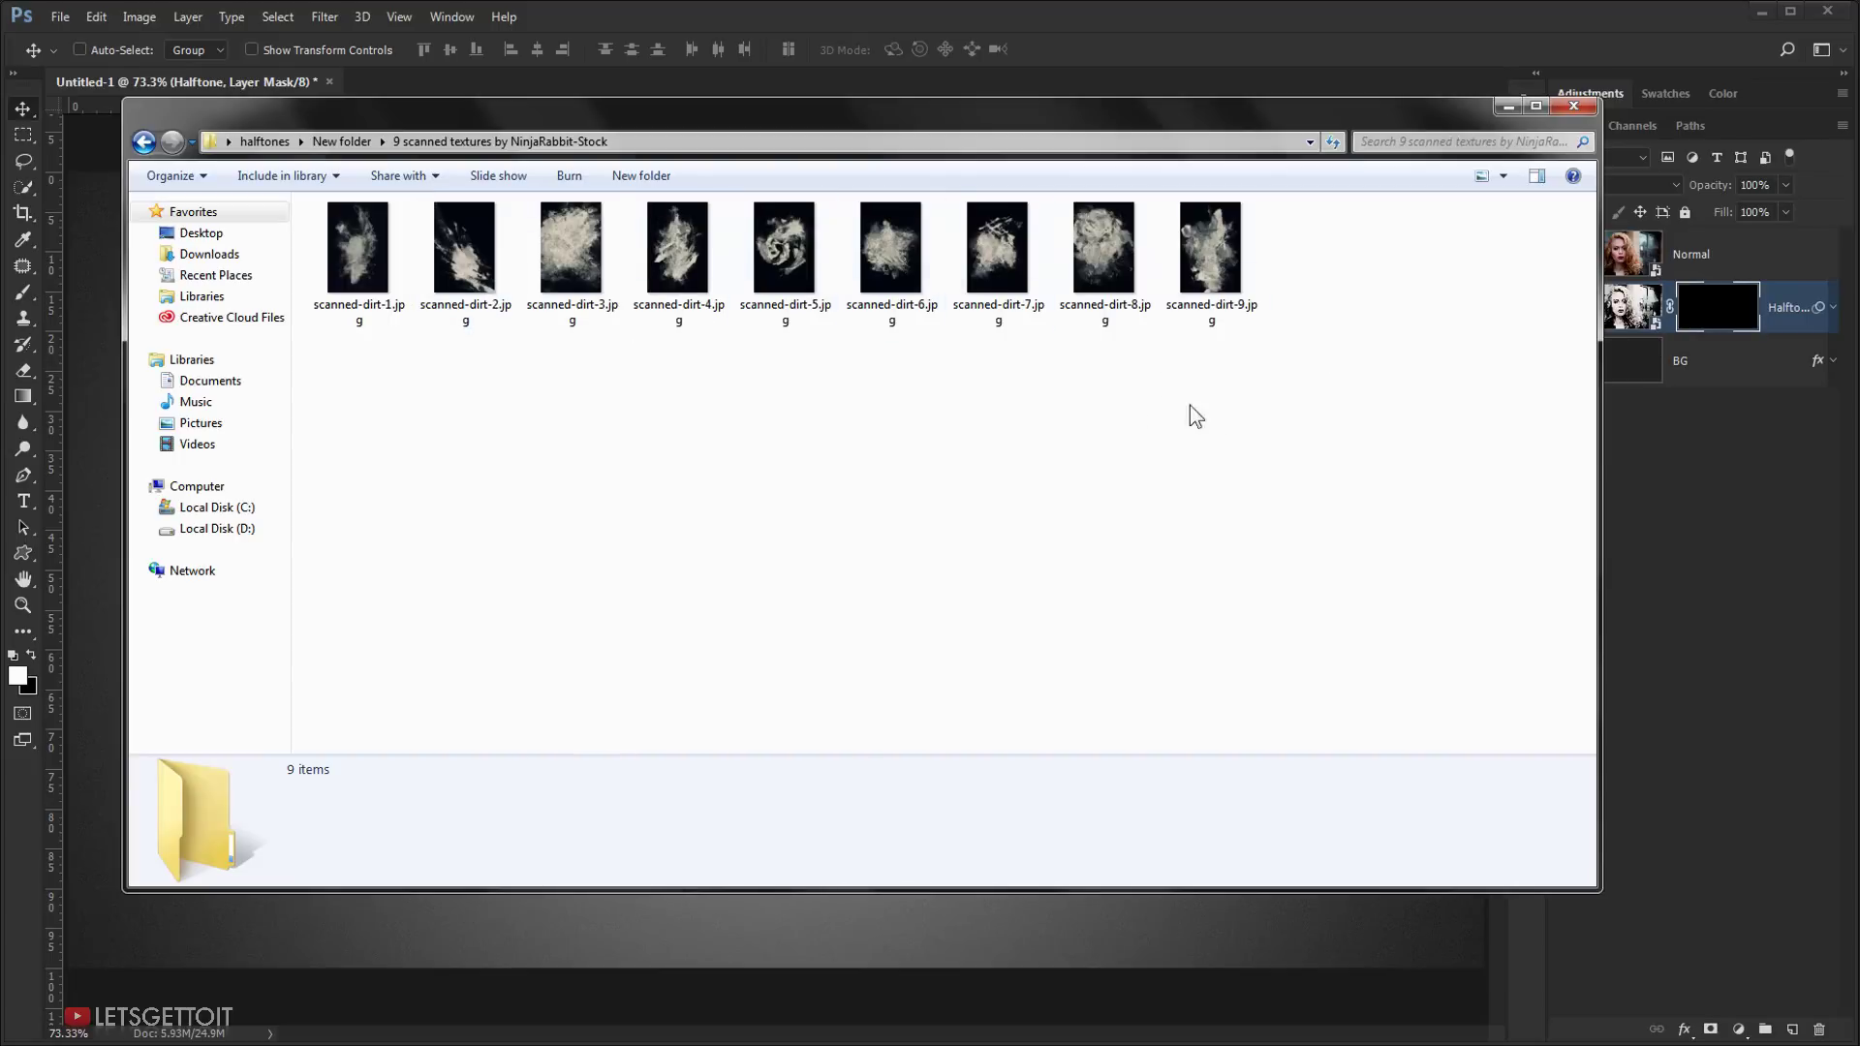
left_click_drag(664, 272, 31, 805)
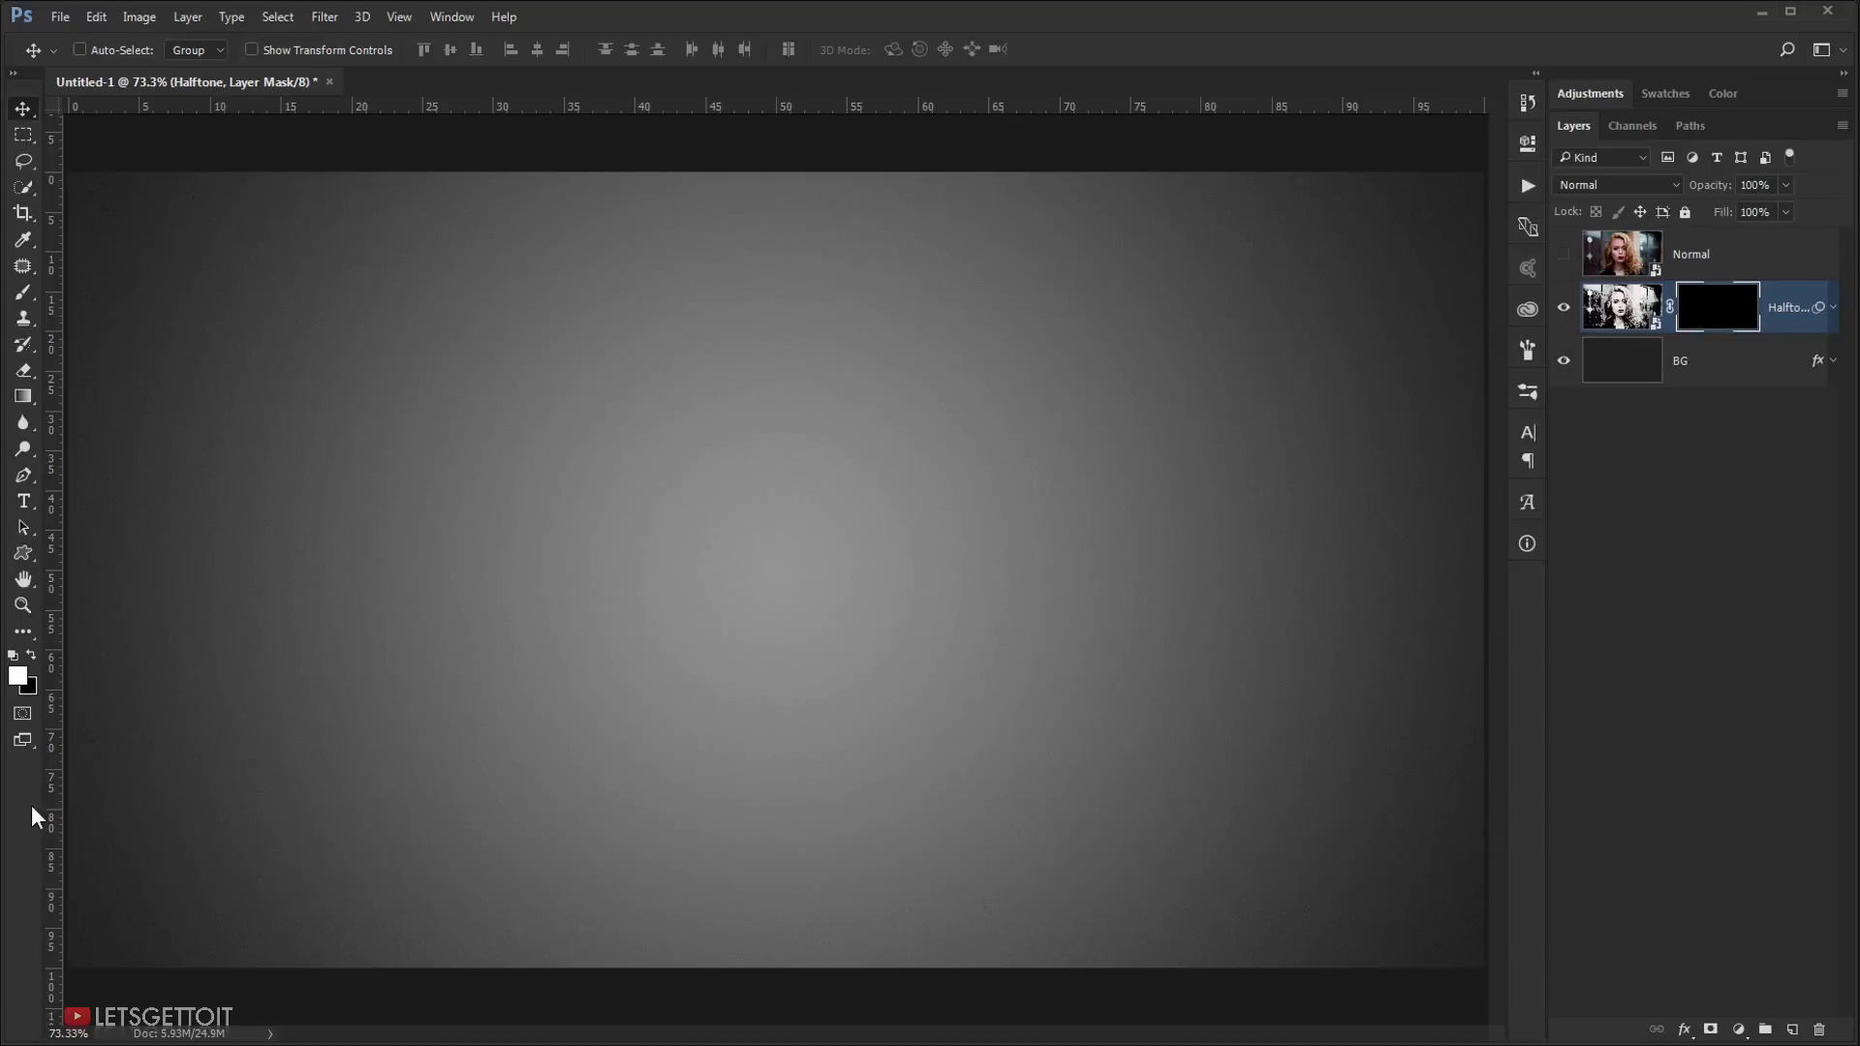
left_click_drag(887, 440, 754, 540)
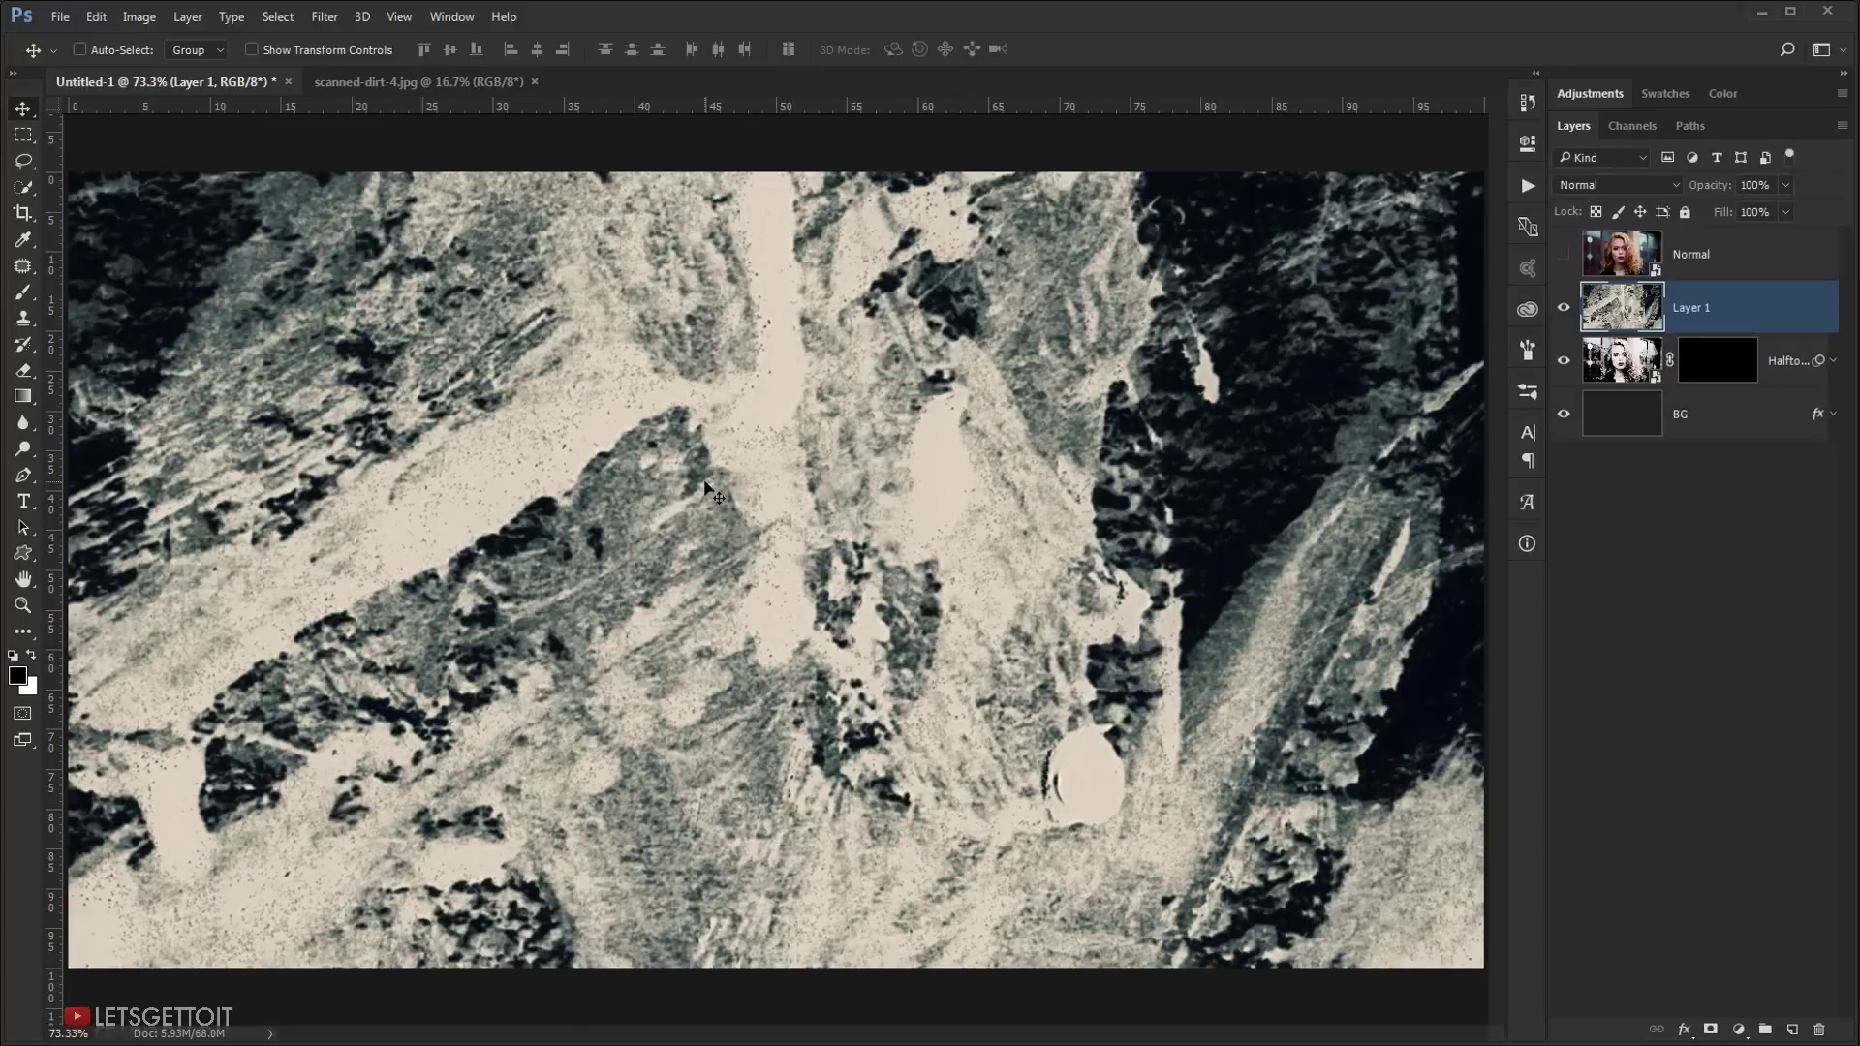
scroll(523, 432, "down", 3)
left_click(534, 82)
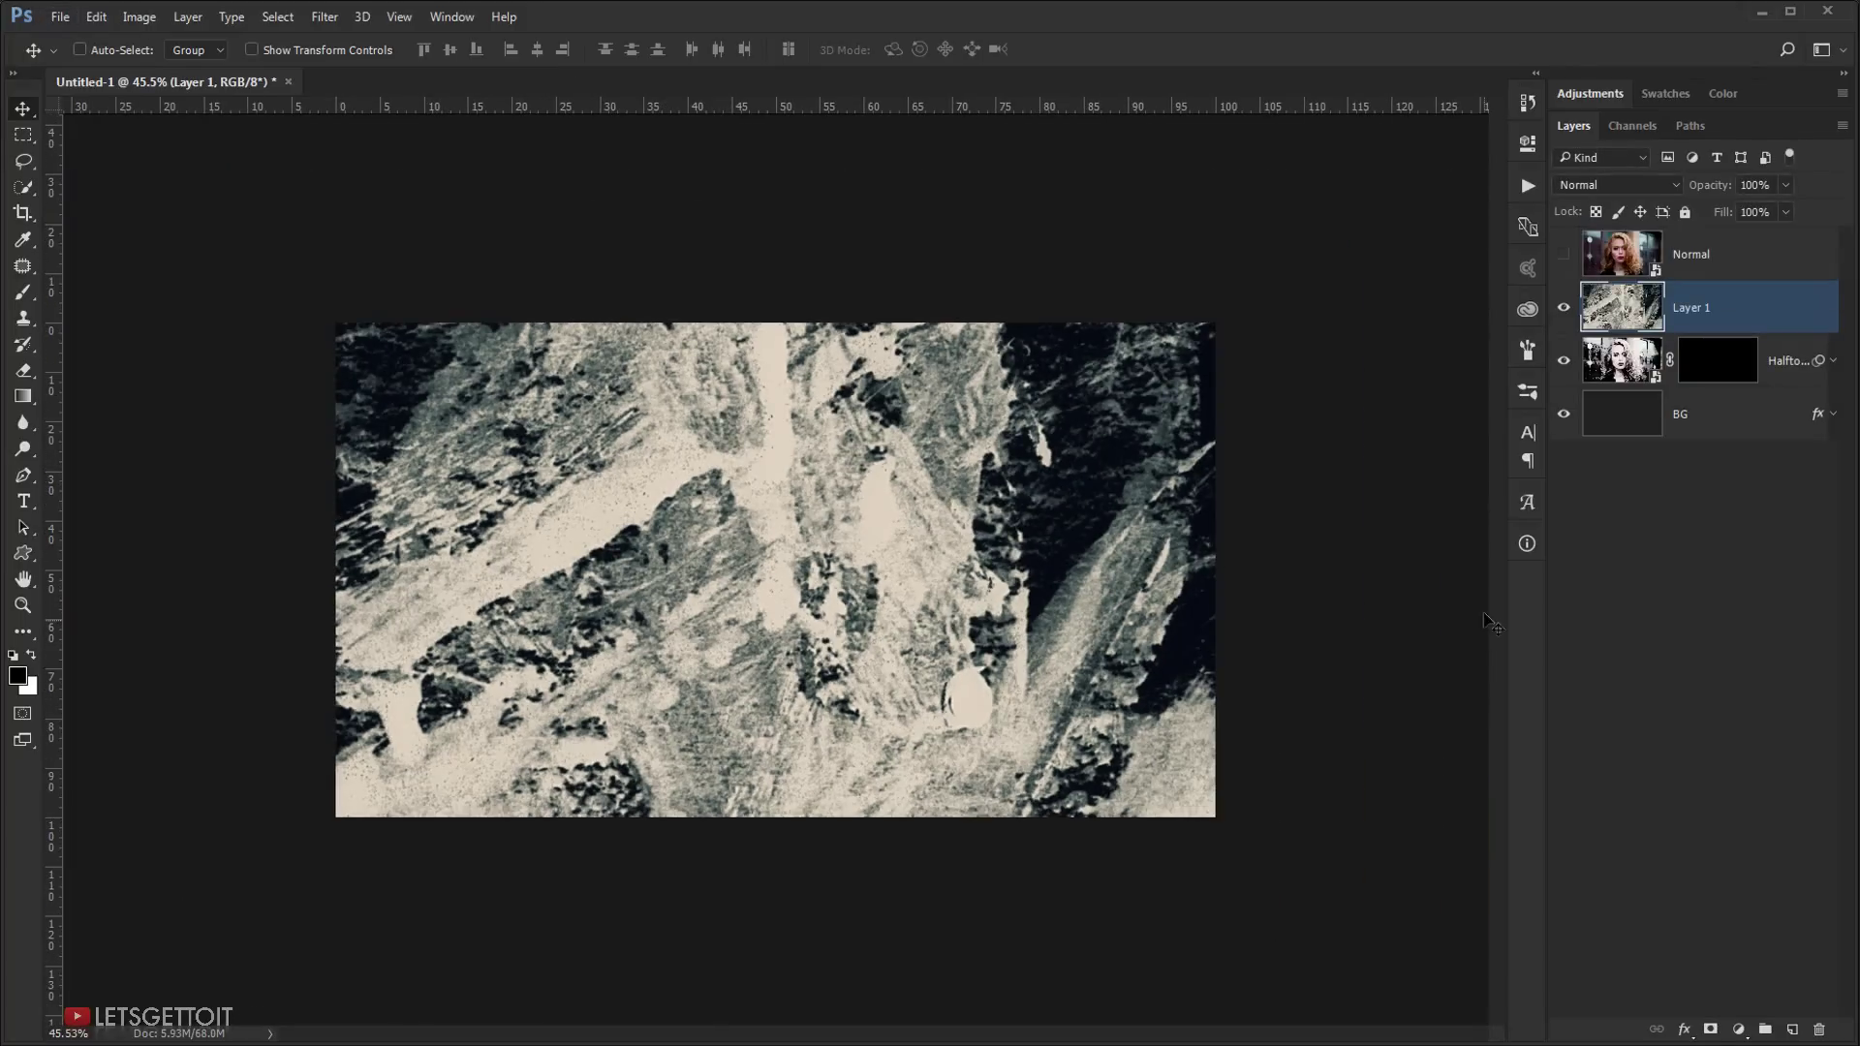
Step: Scale the texture on Layer 1 down to about 21.6% so it fits within the canvas height
key("ctrl+t")
scroll(998, 230, "down", 5)
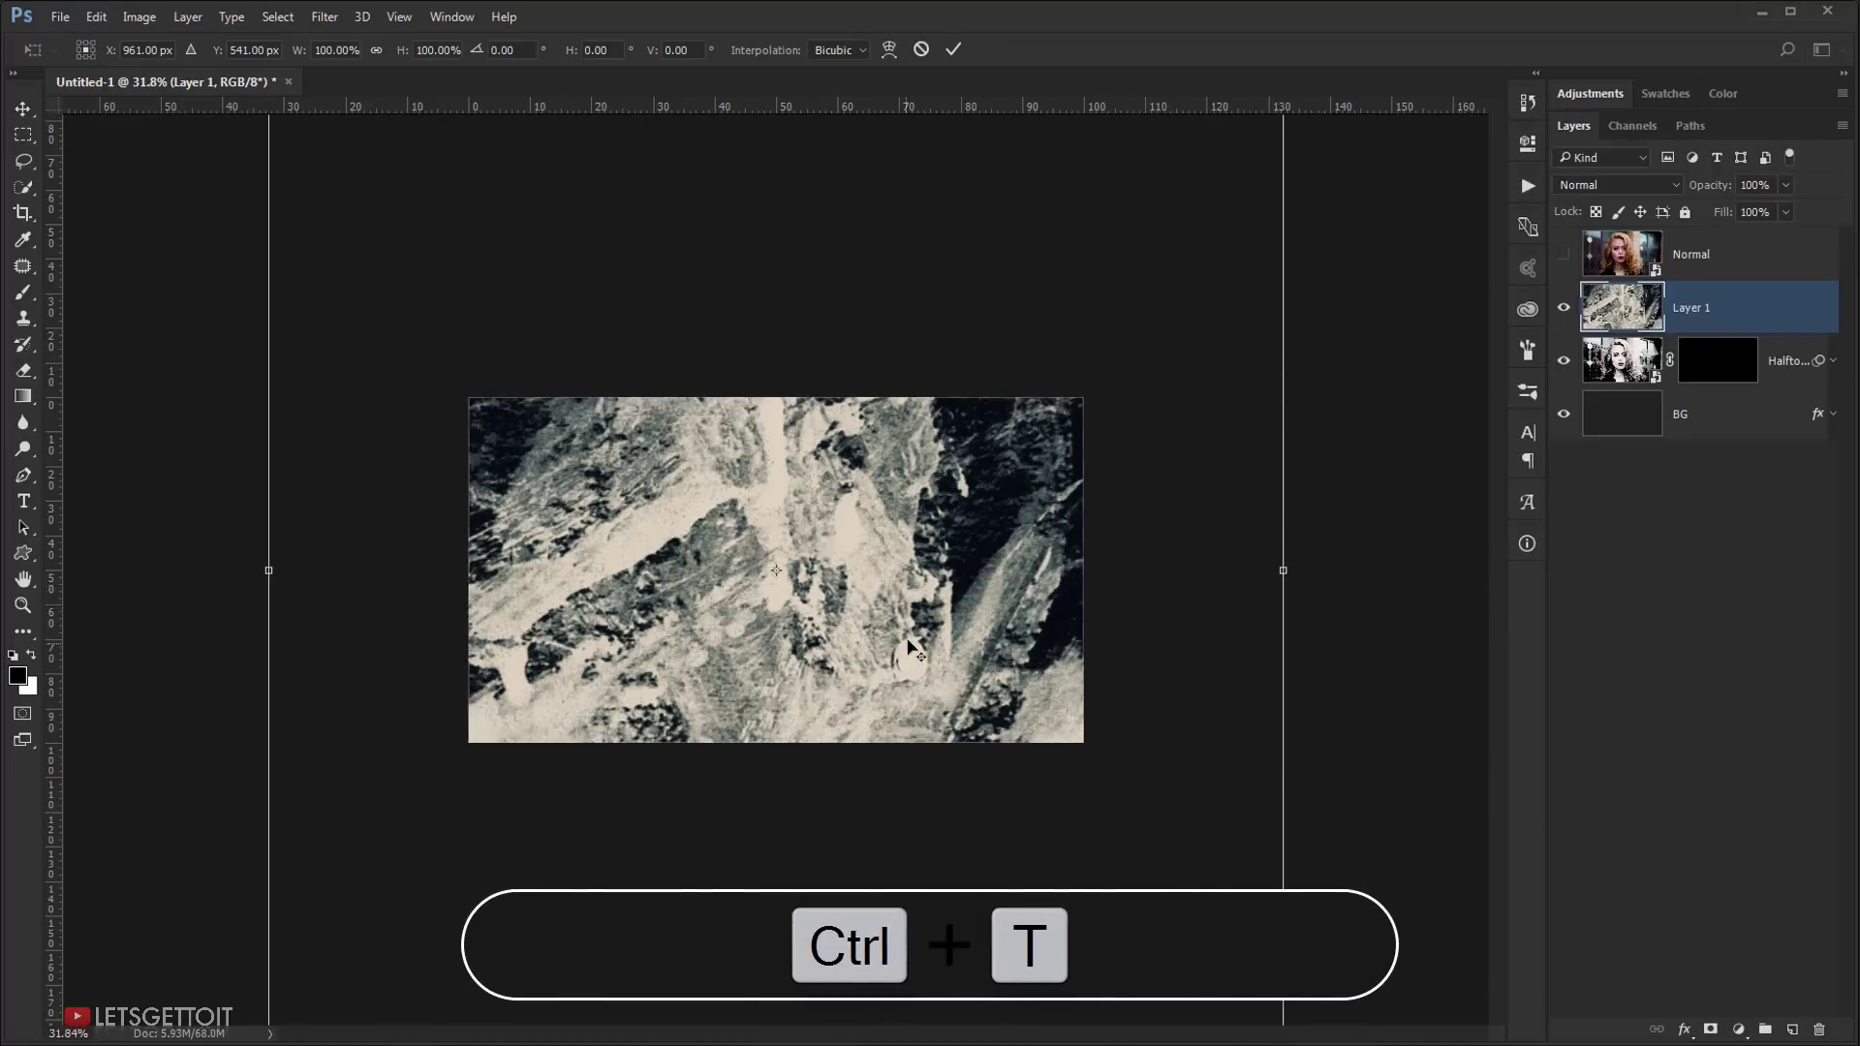
left_click_drag(1018, 205, 873, 520)
key("Return")
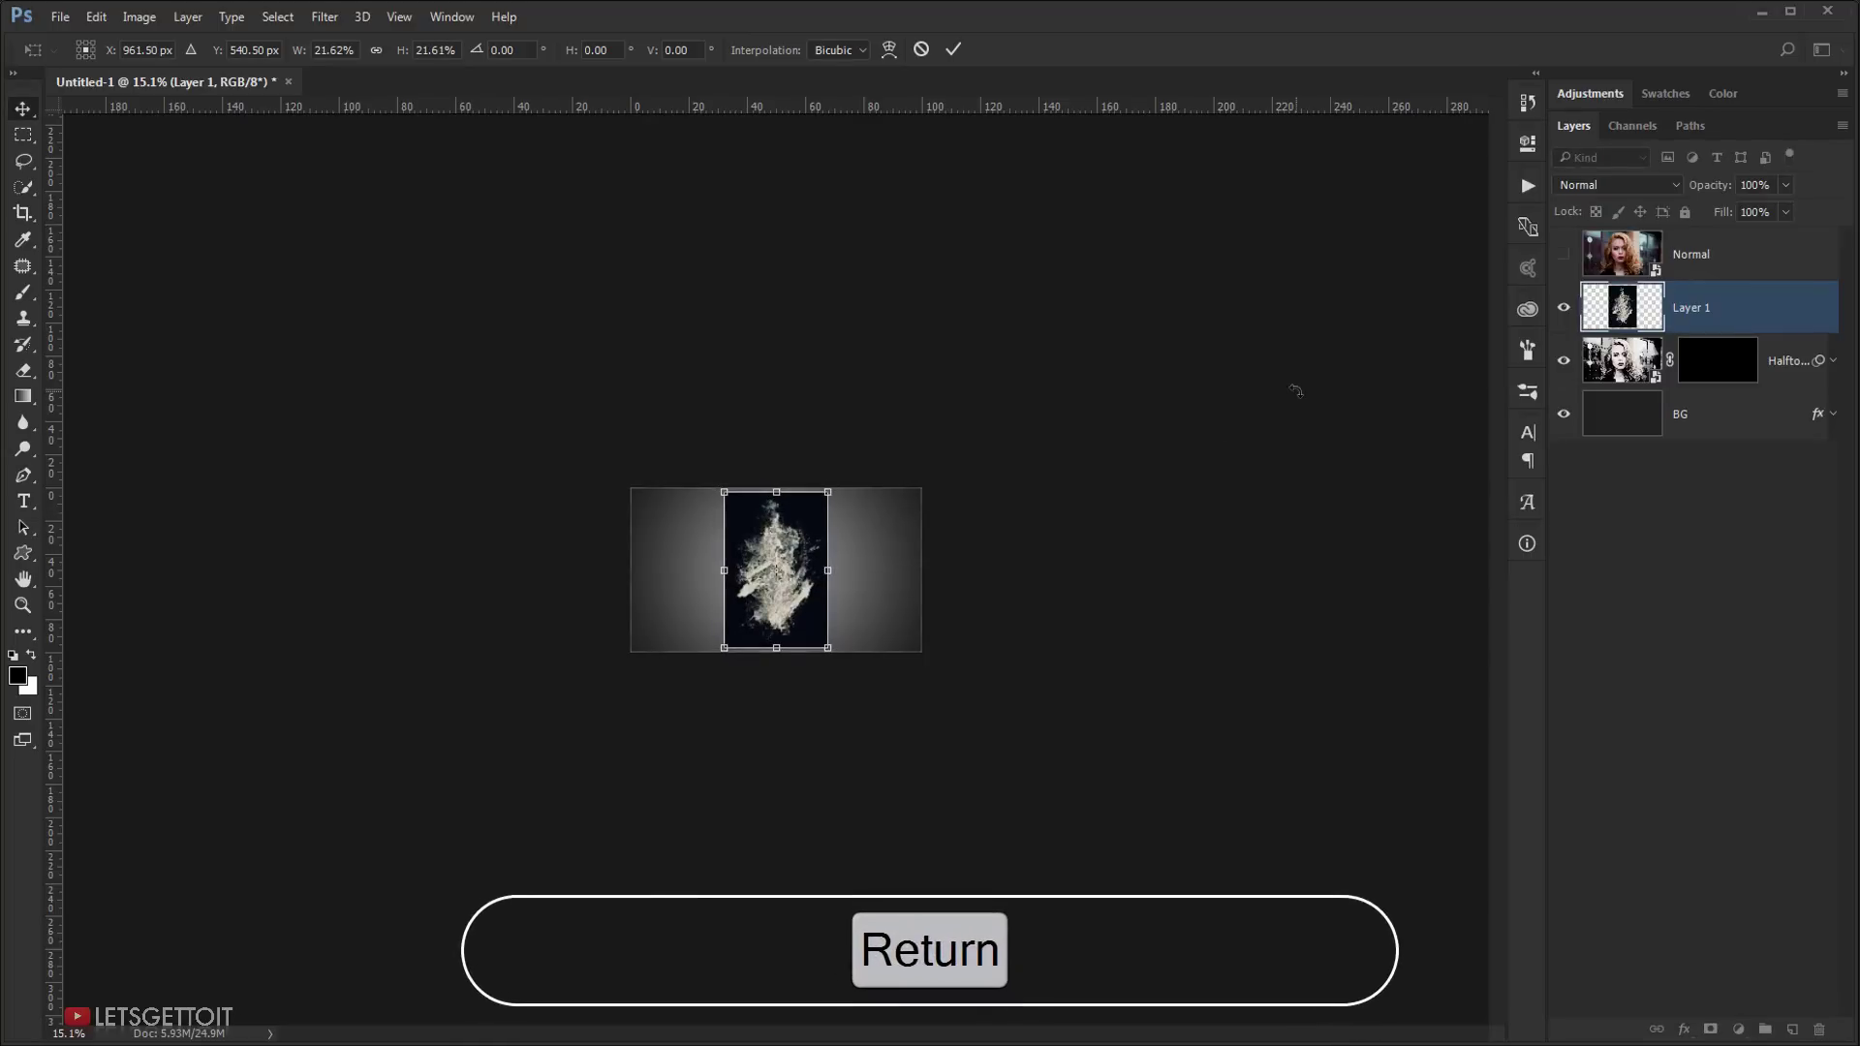
key("ctrl+0")
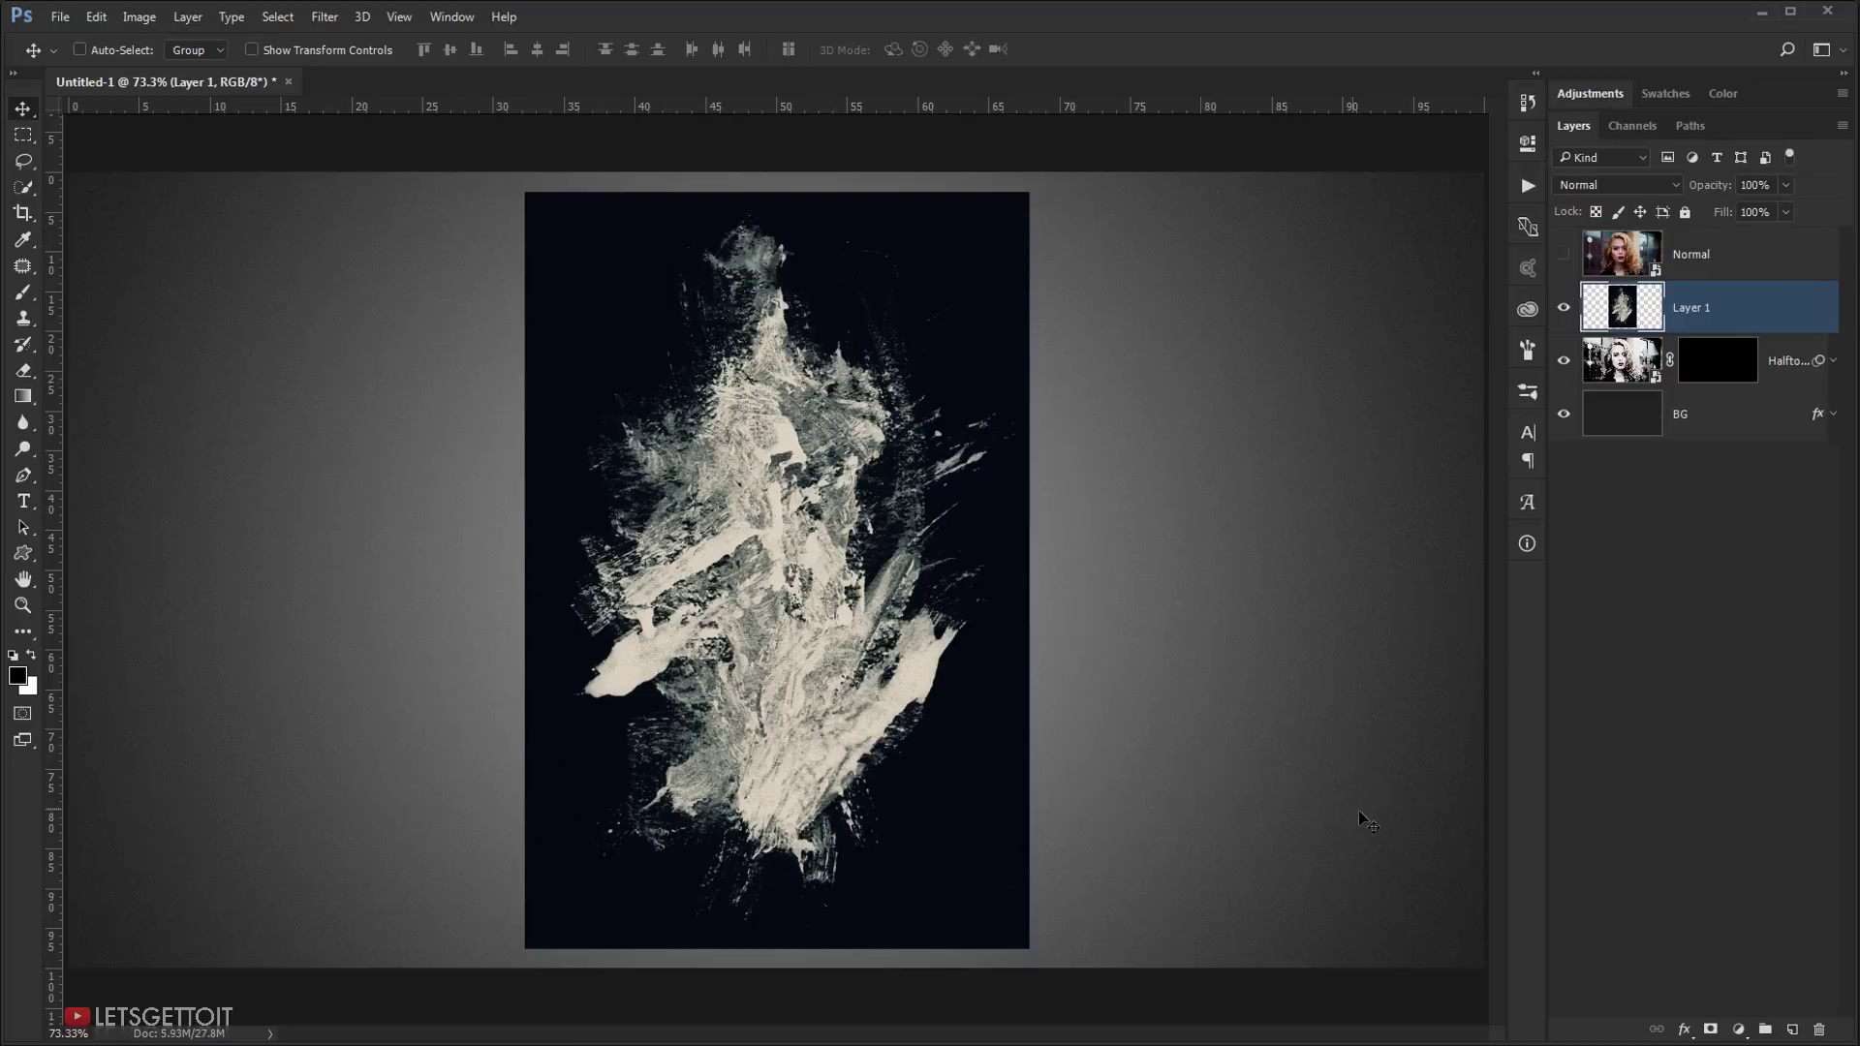
Step: Desaturate the texture on Layer 1 and darken its background with Levels: input black 0, midtone 0.71, white 243
key("ctrl+shift+u")
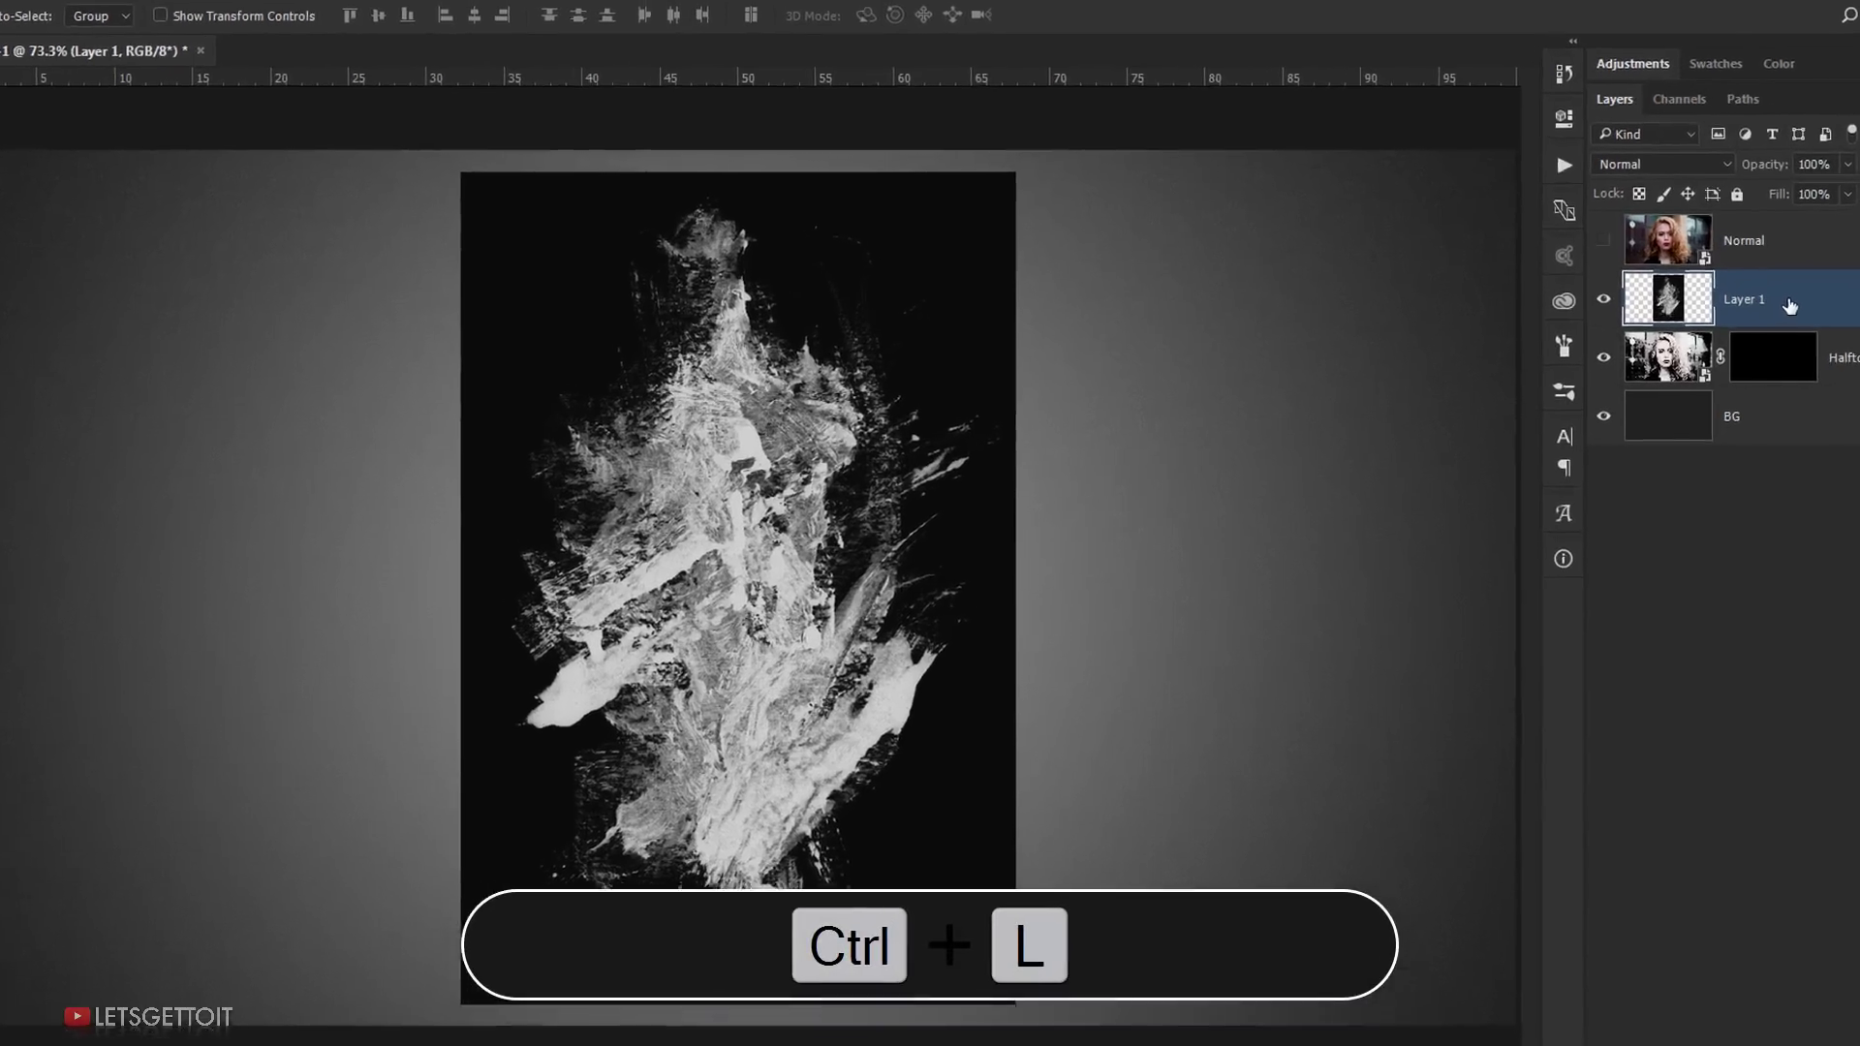
key("ctrl+l")
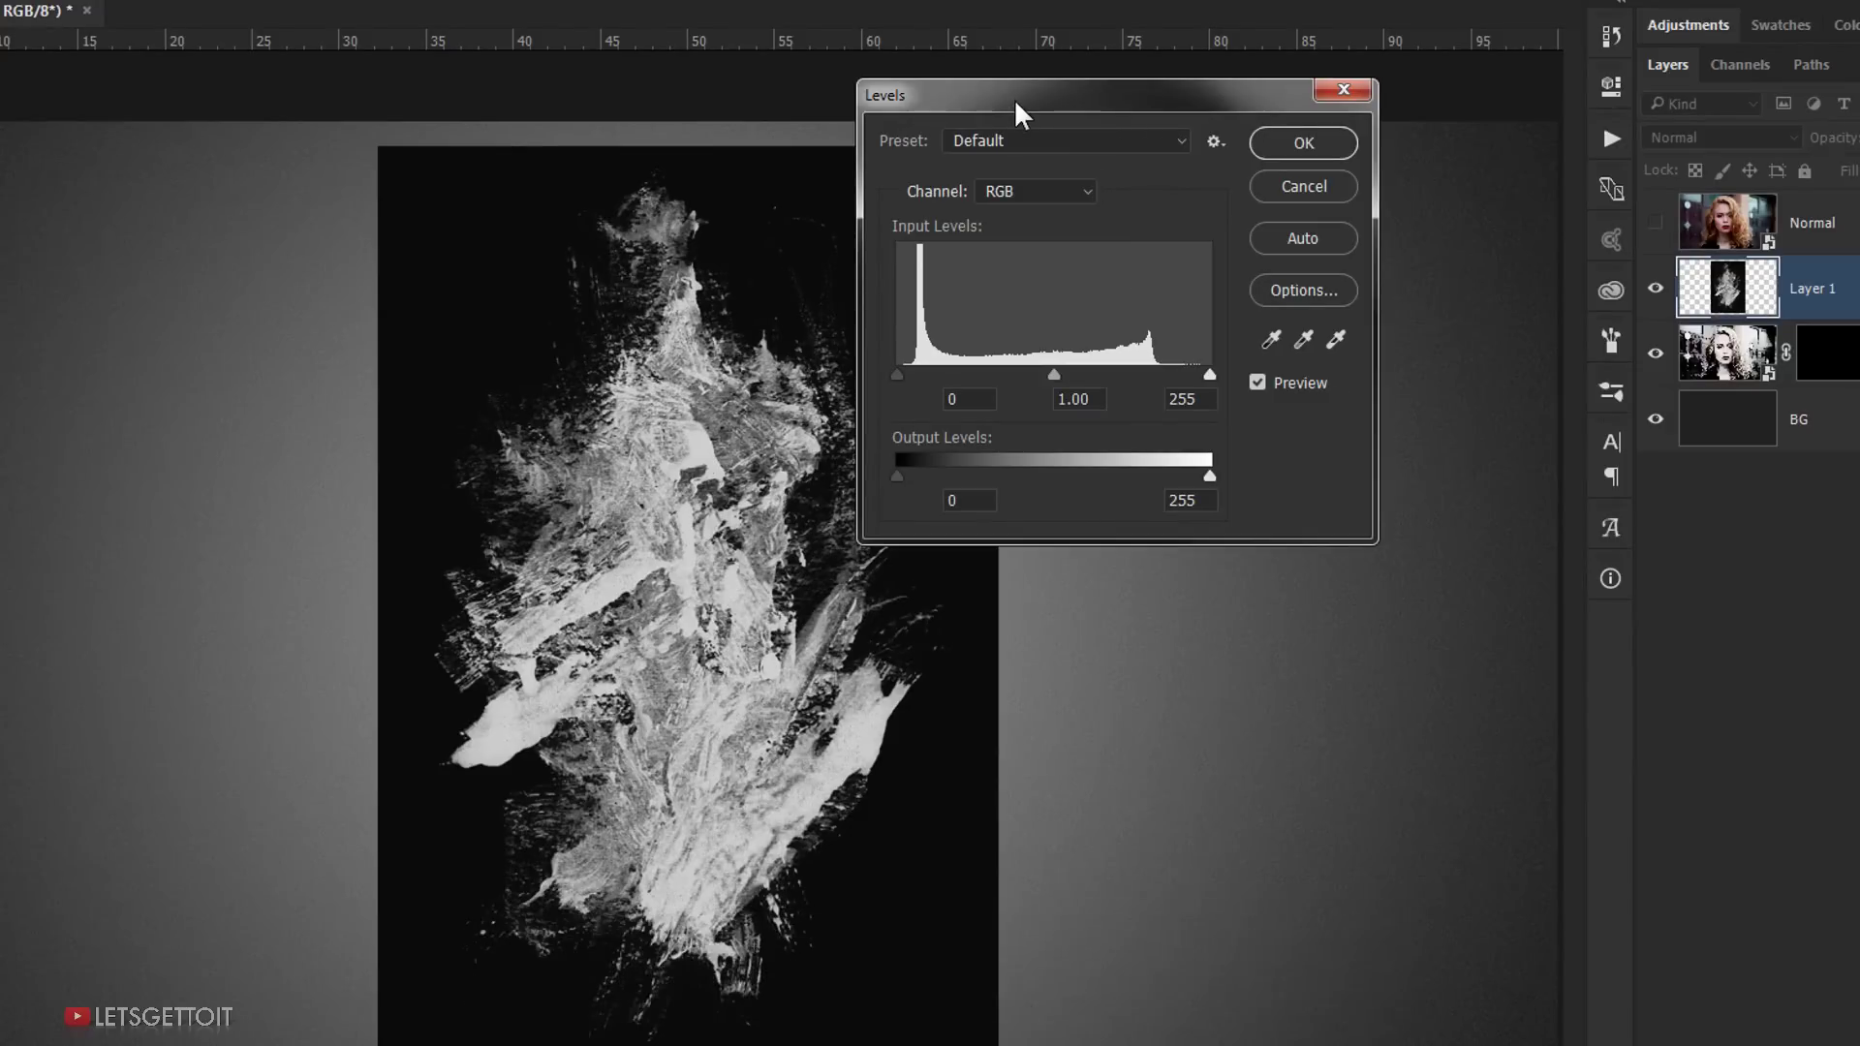
left_click_drag(1044, 102, 1216, 96)
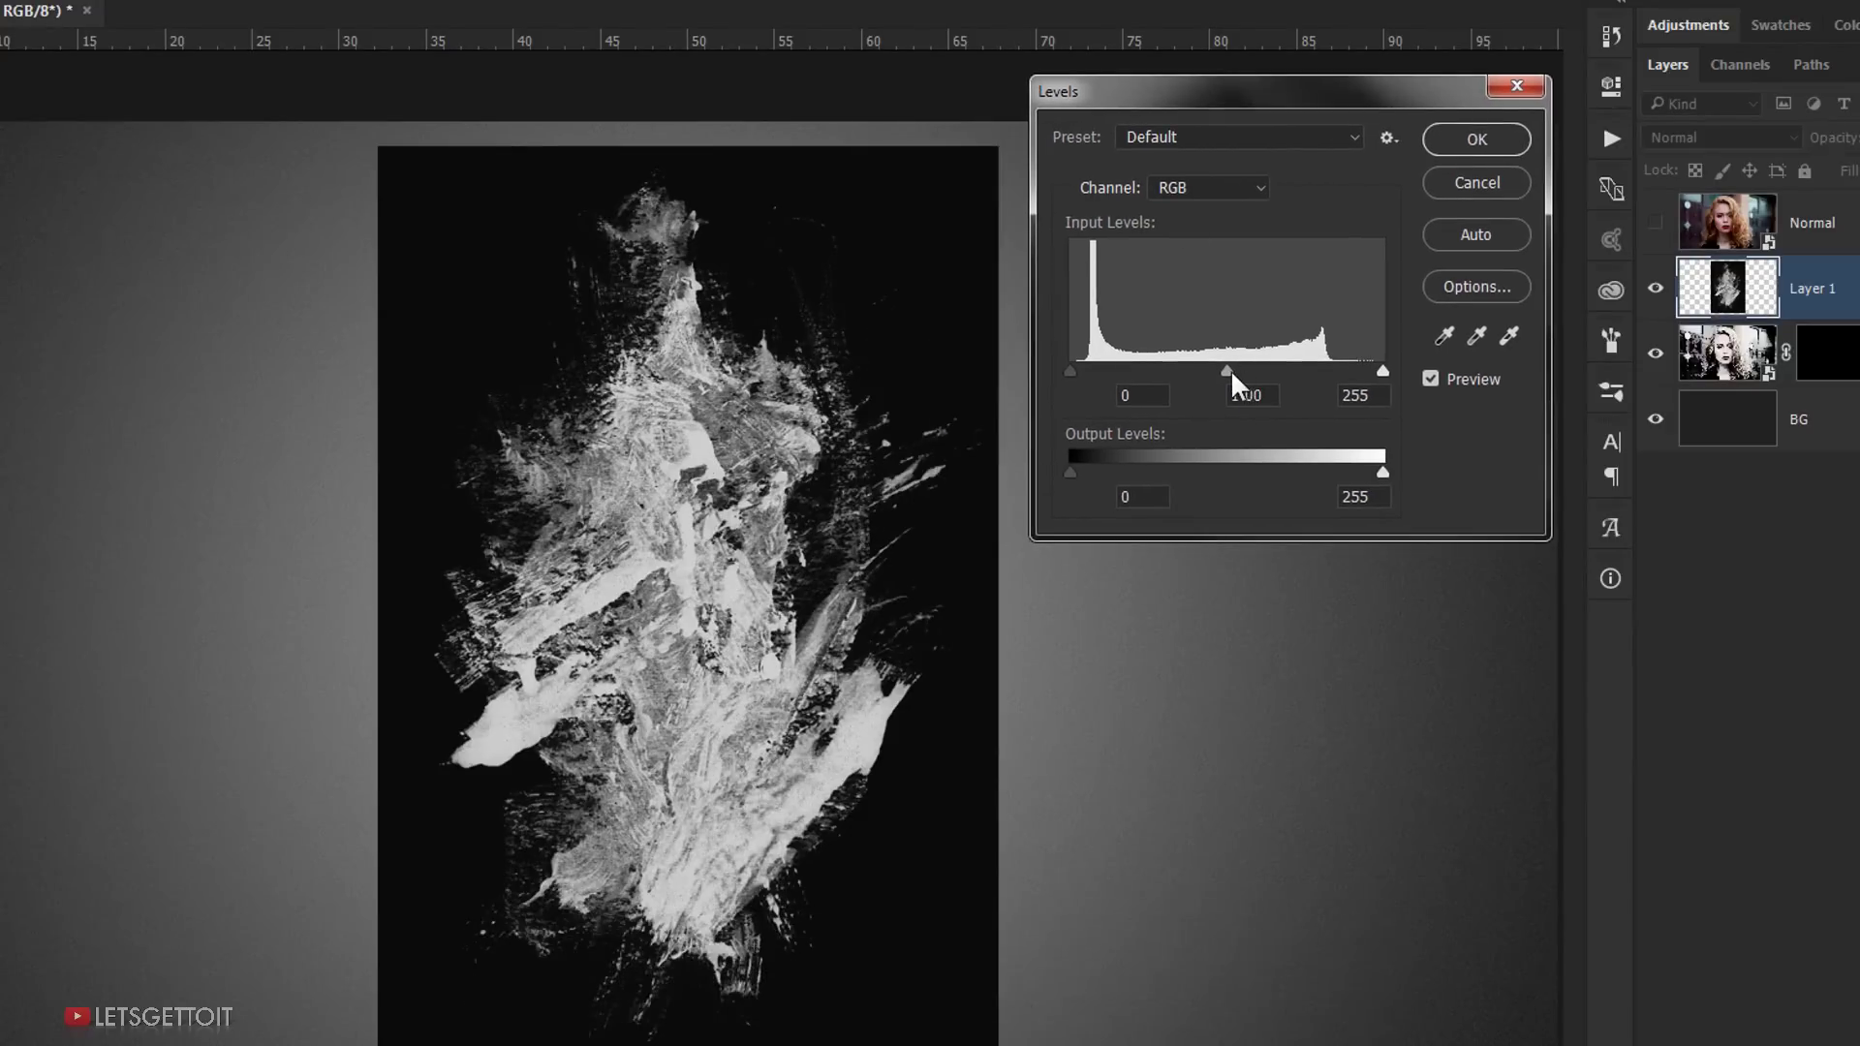
left_click_drag(1228, 369, 1230, 368)
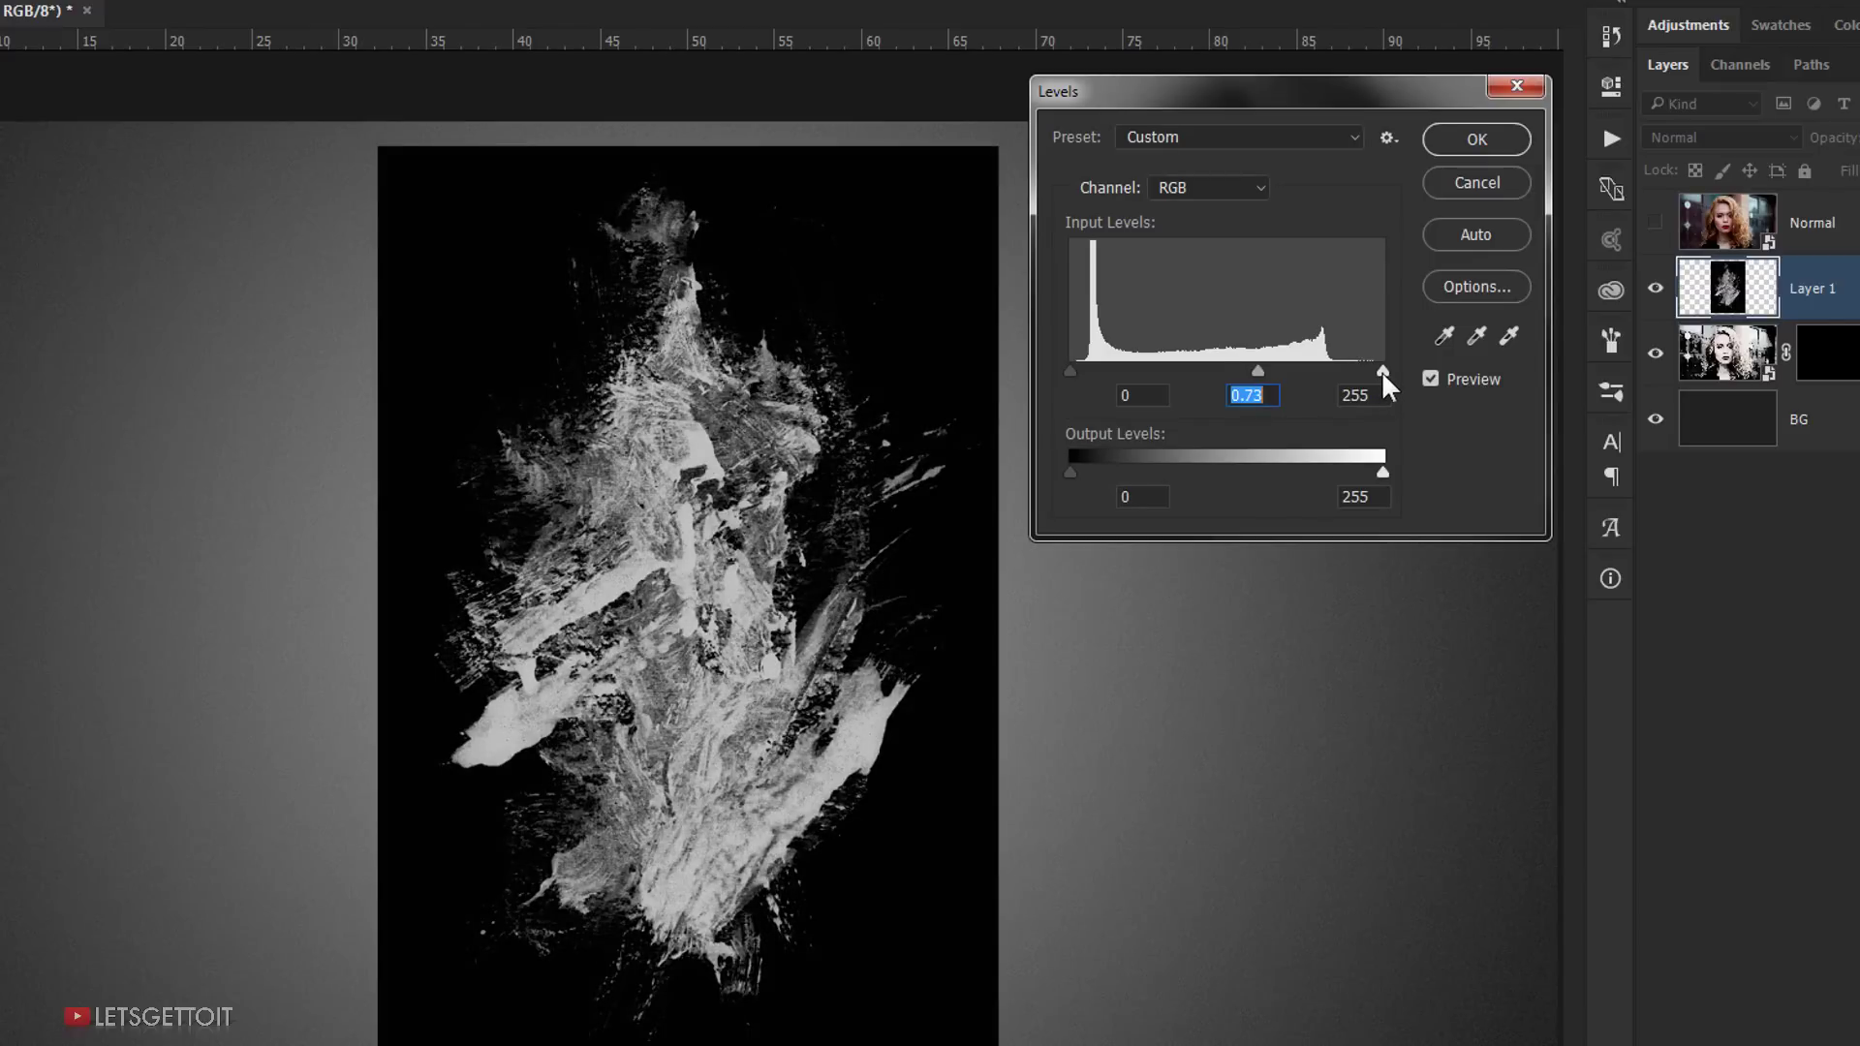
left_click_drag(1381, 370, 1251, 370)
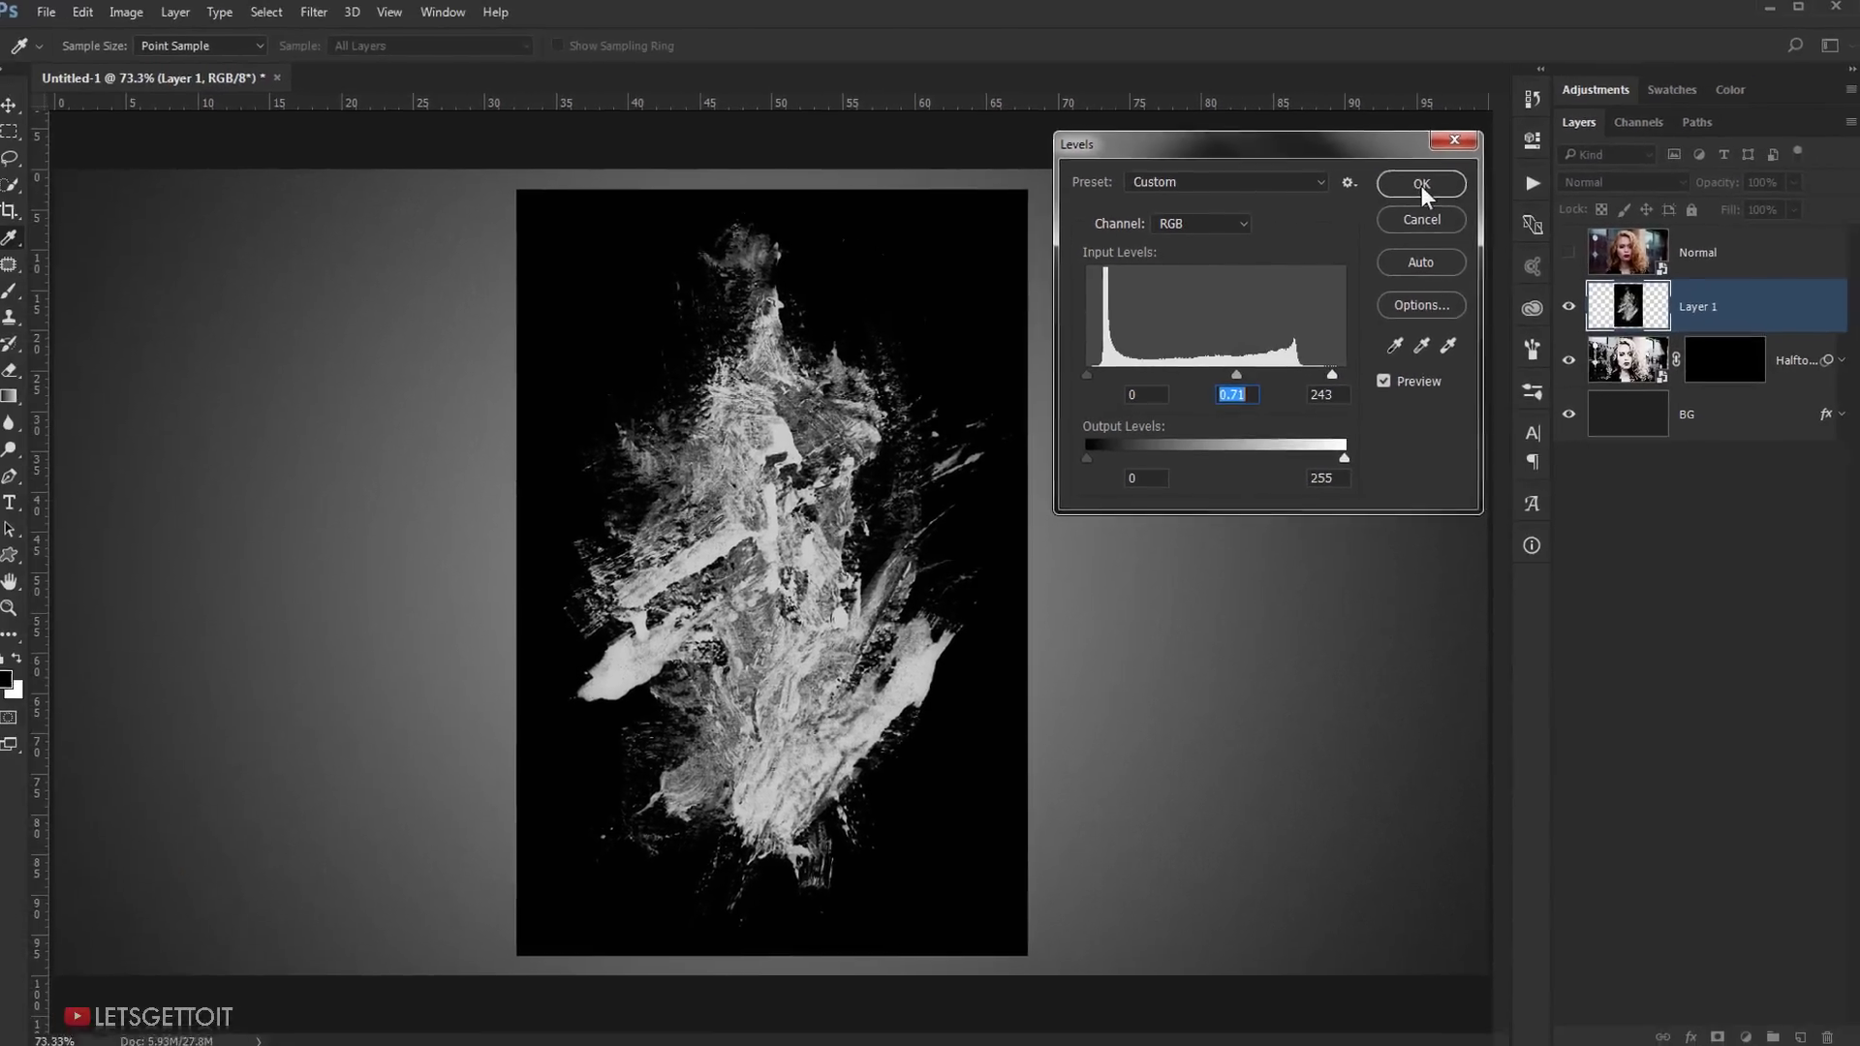
left_click(1421, 184)
left_click(1698, 642)
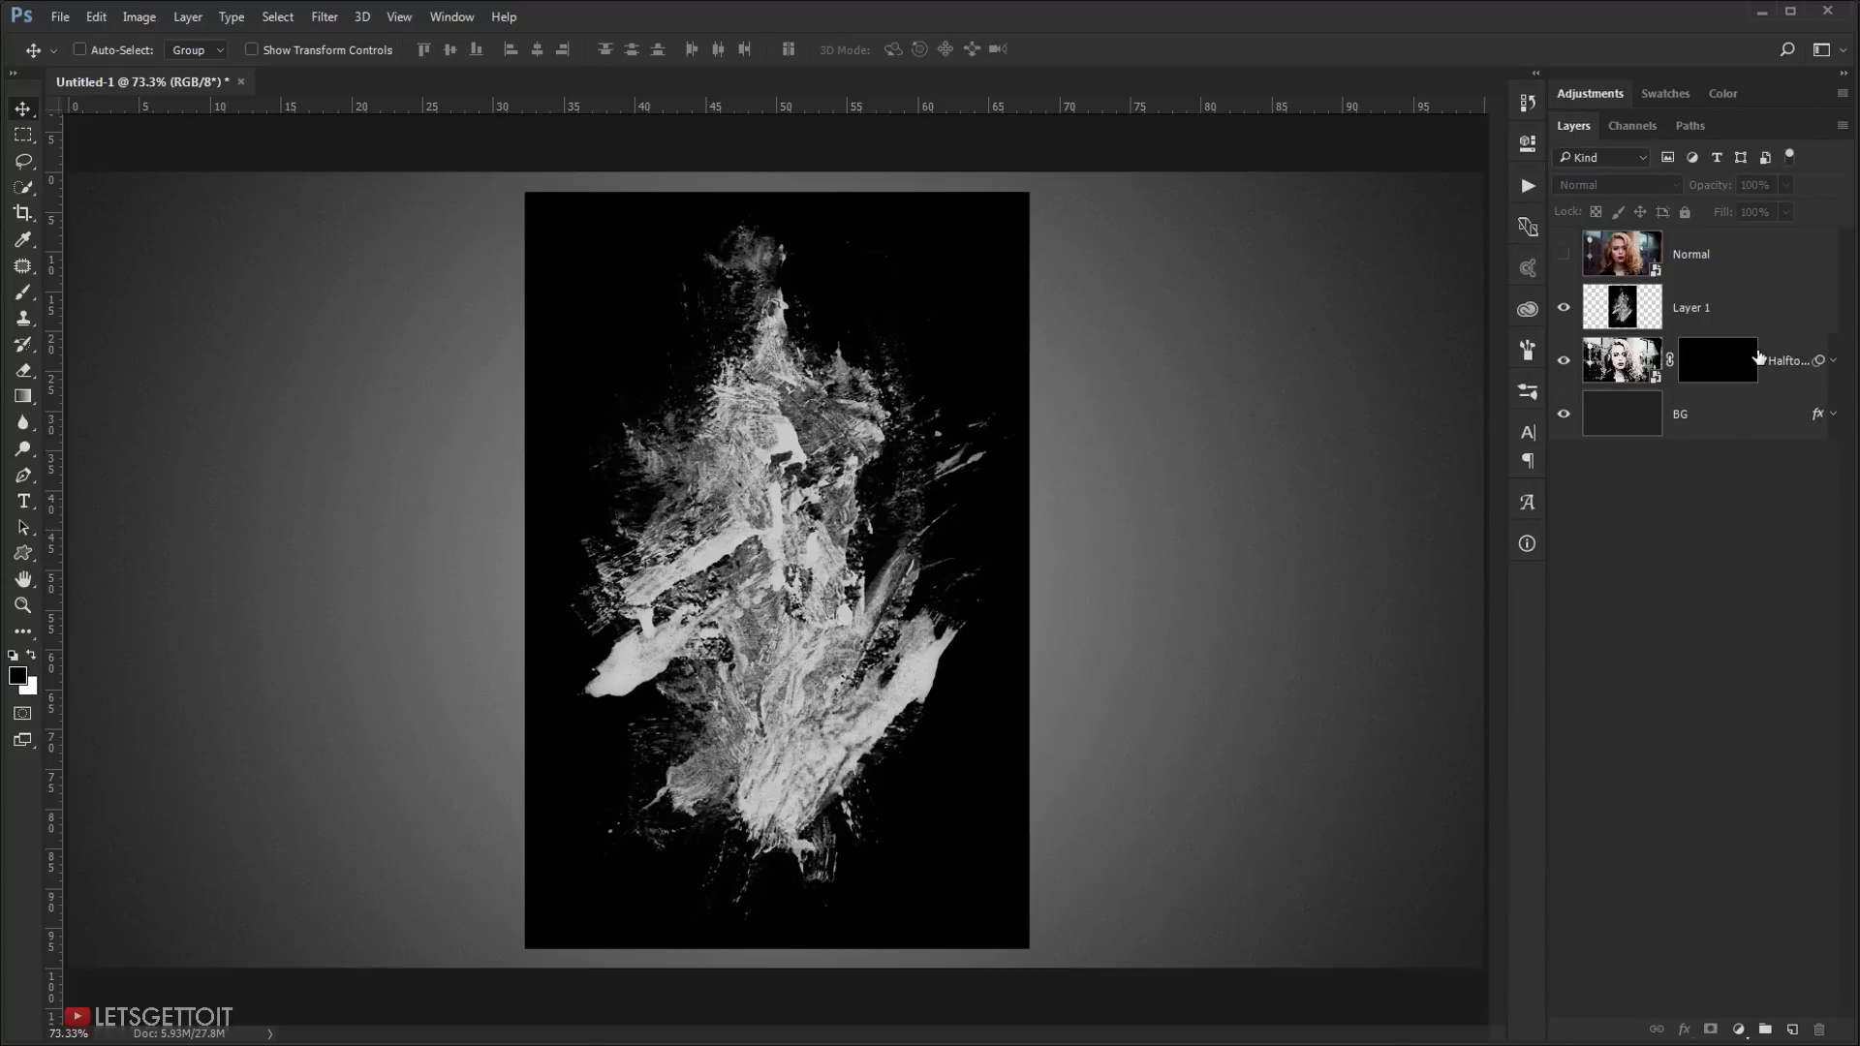
Step: Copy the texture on Layer 1 using a selection loaded from the layer's pixels, and hide the layer
left_click(1734, 315)
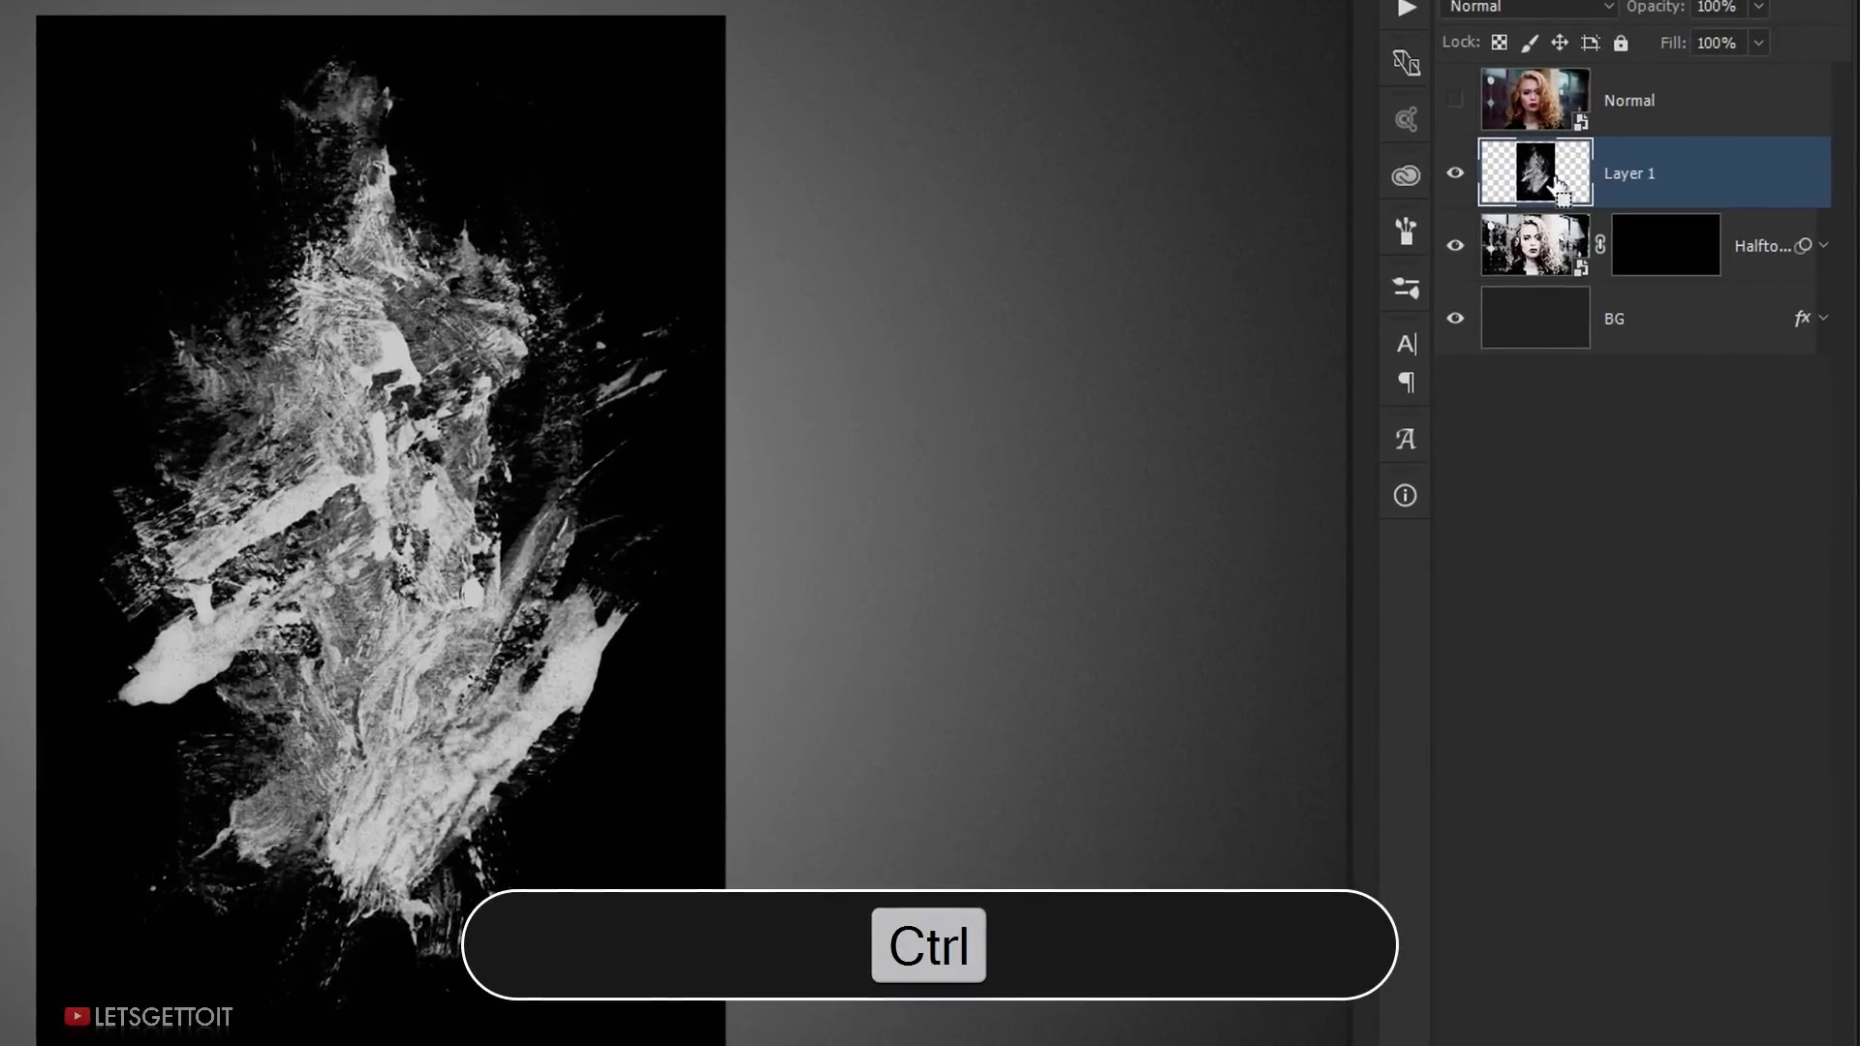
left_click(1571, 184, "ctrl")
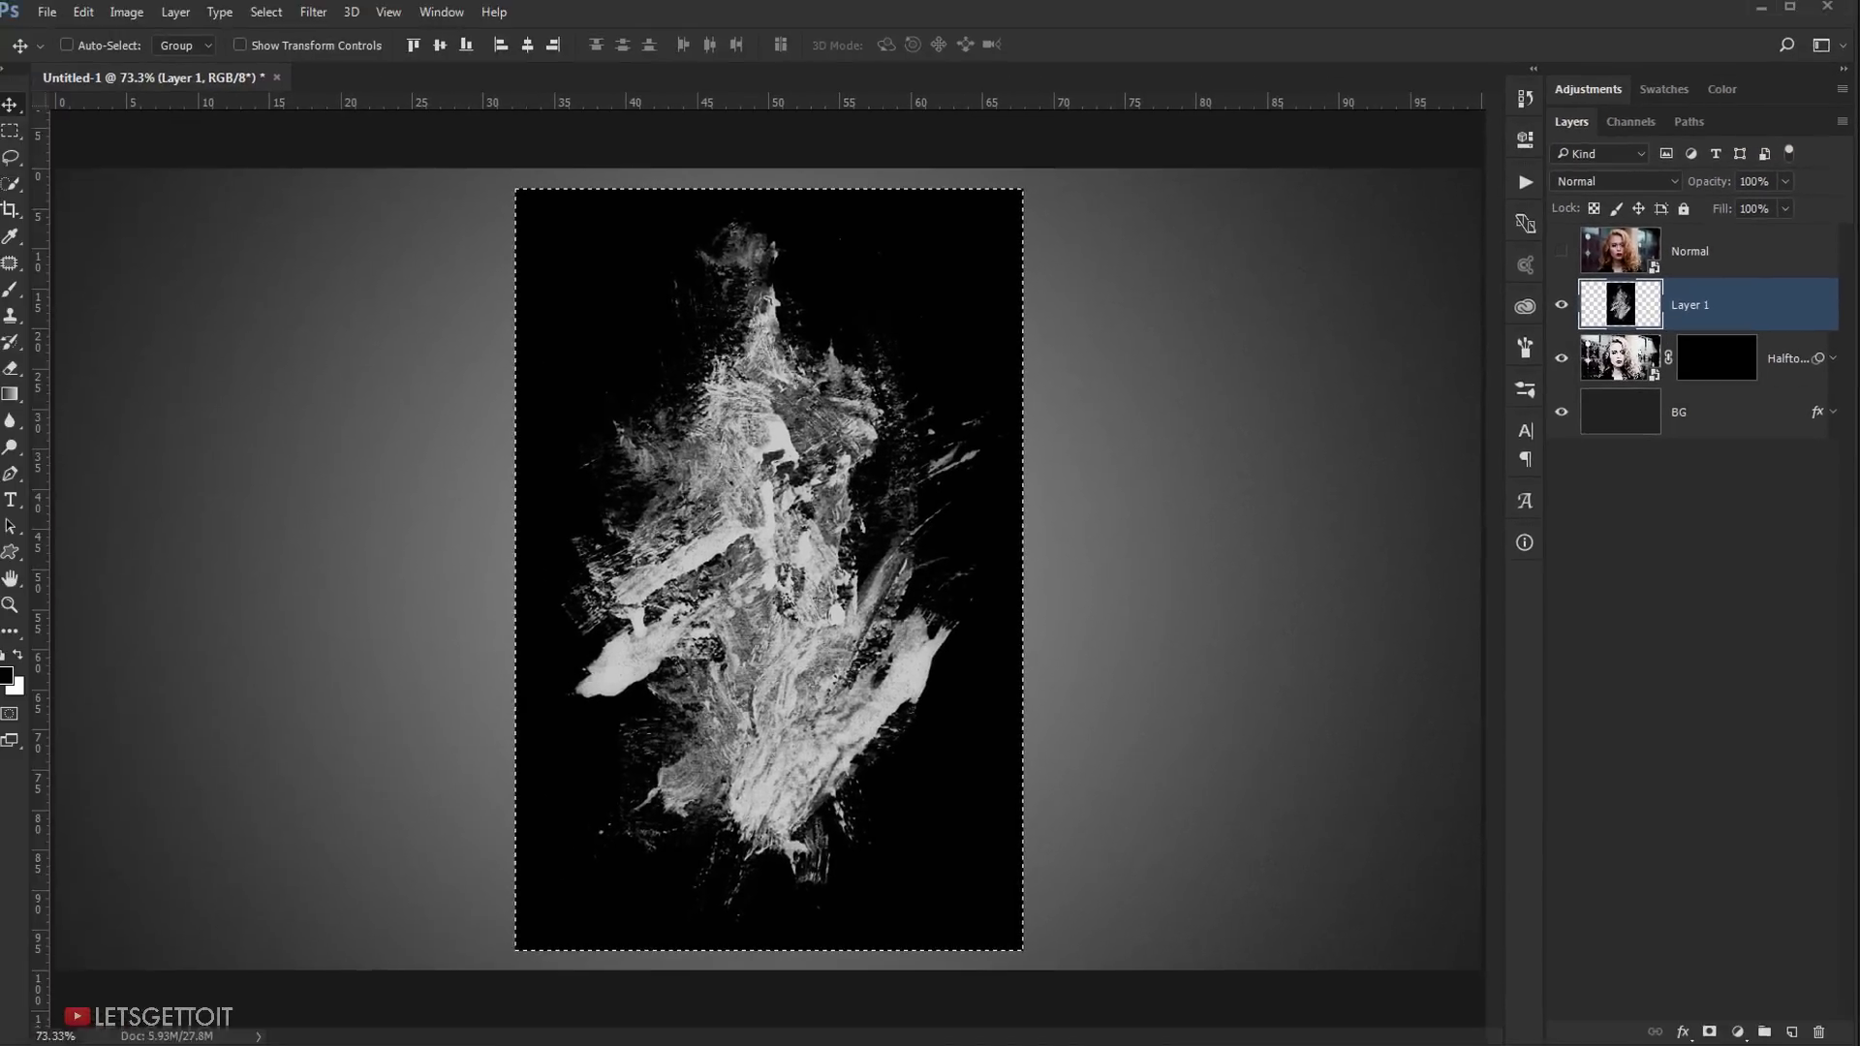
key("ctrl+c")
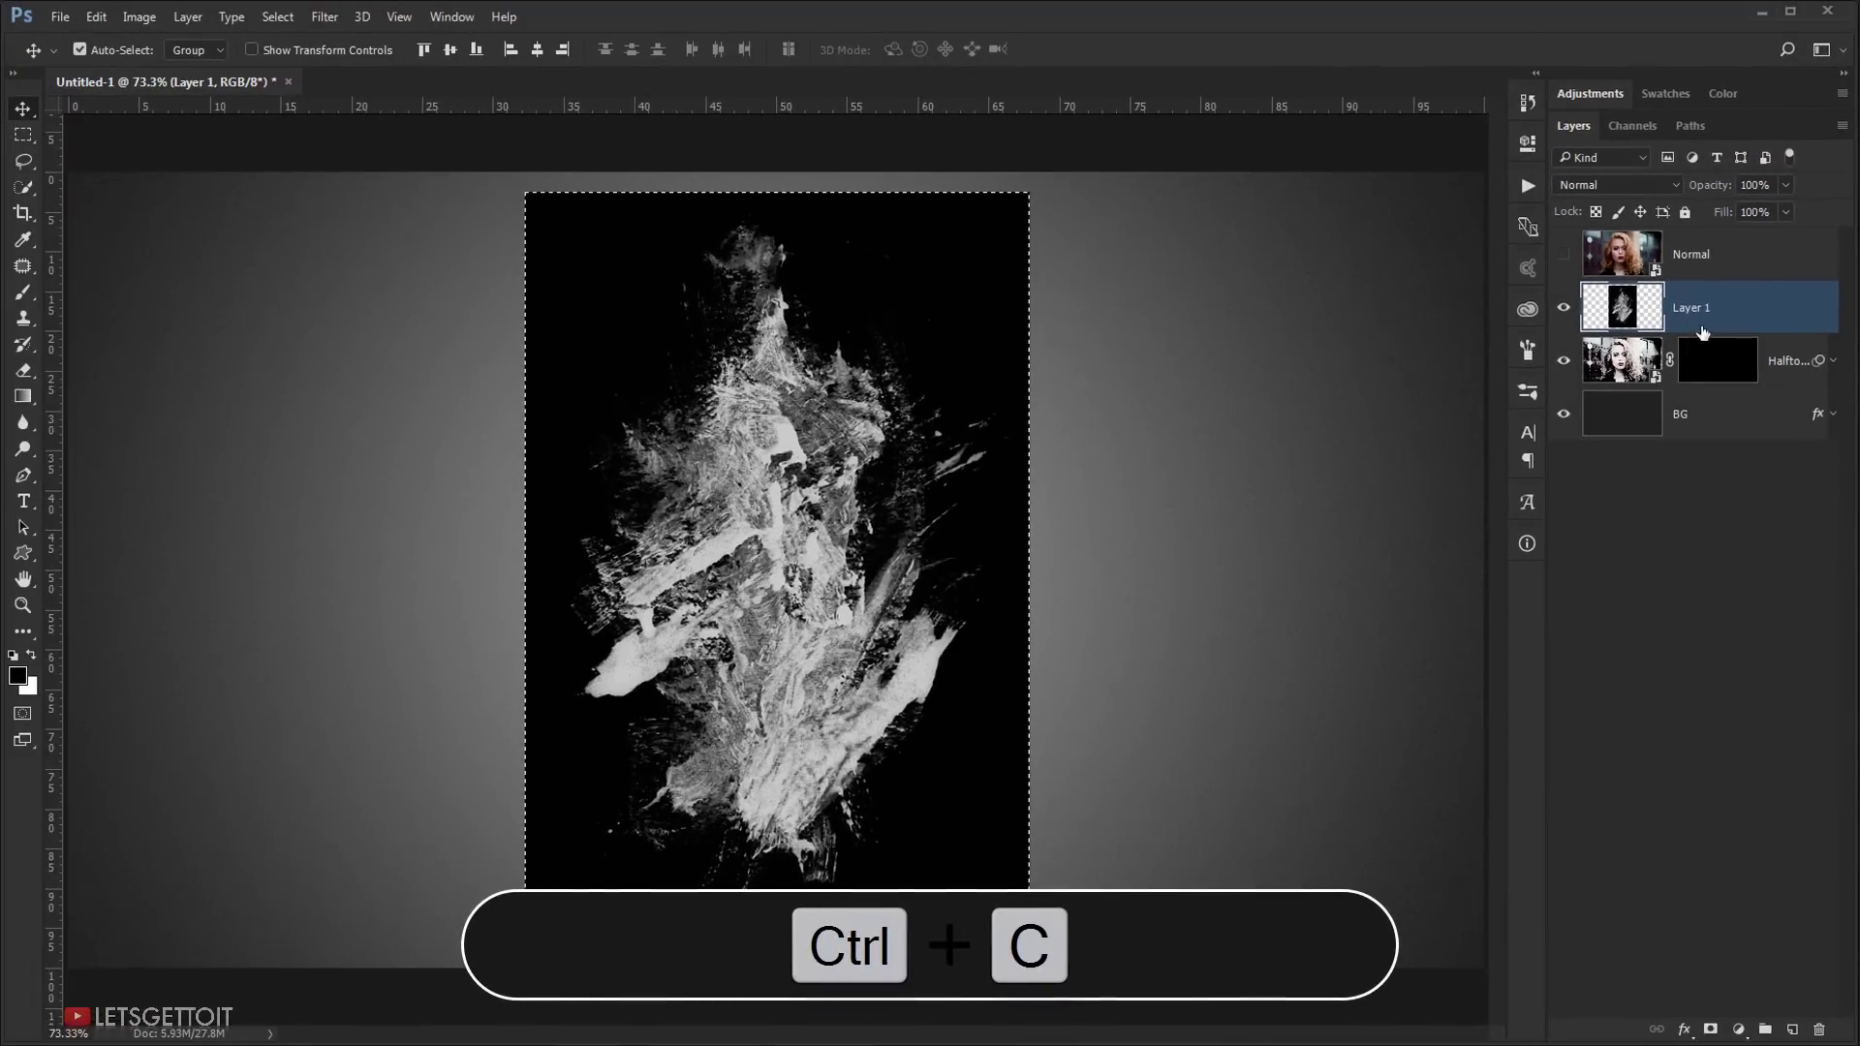
left_click(100, 19)
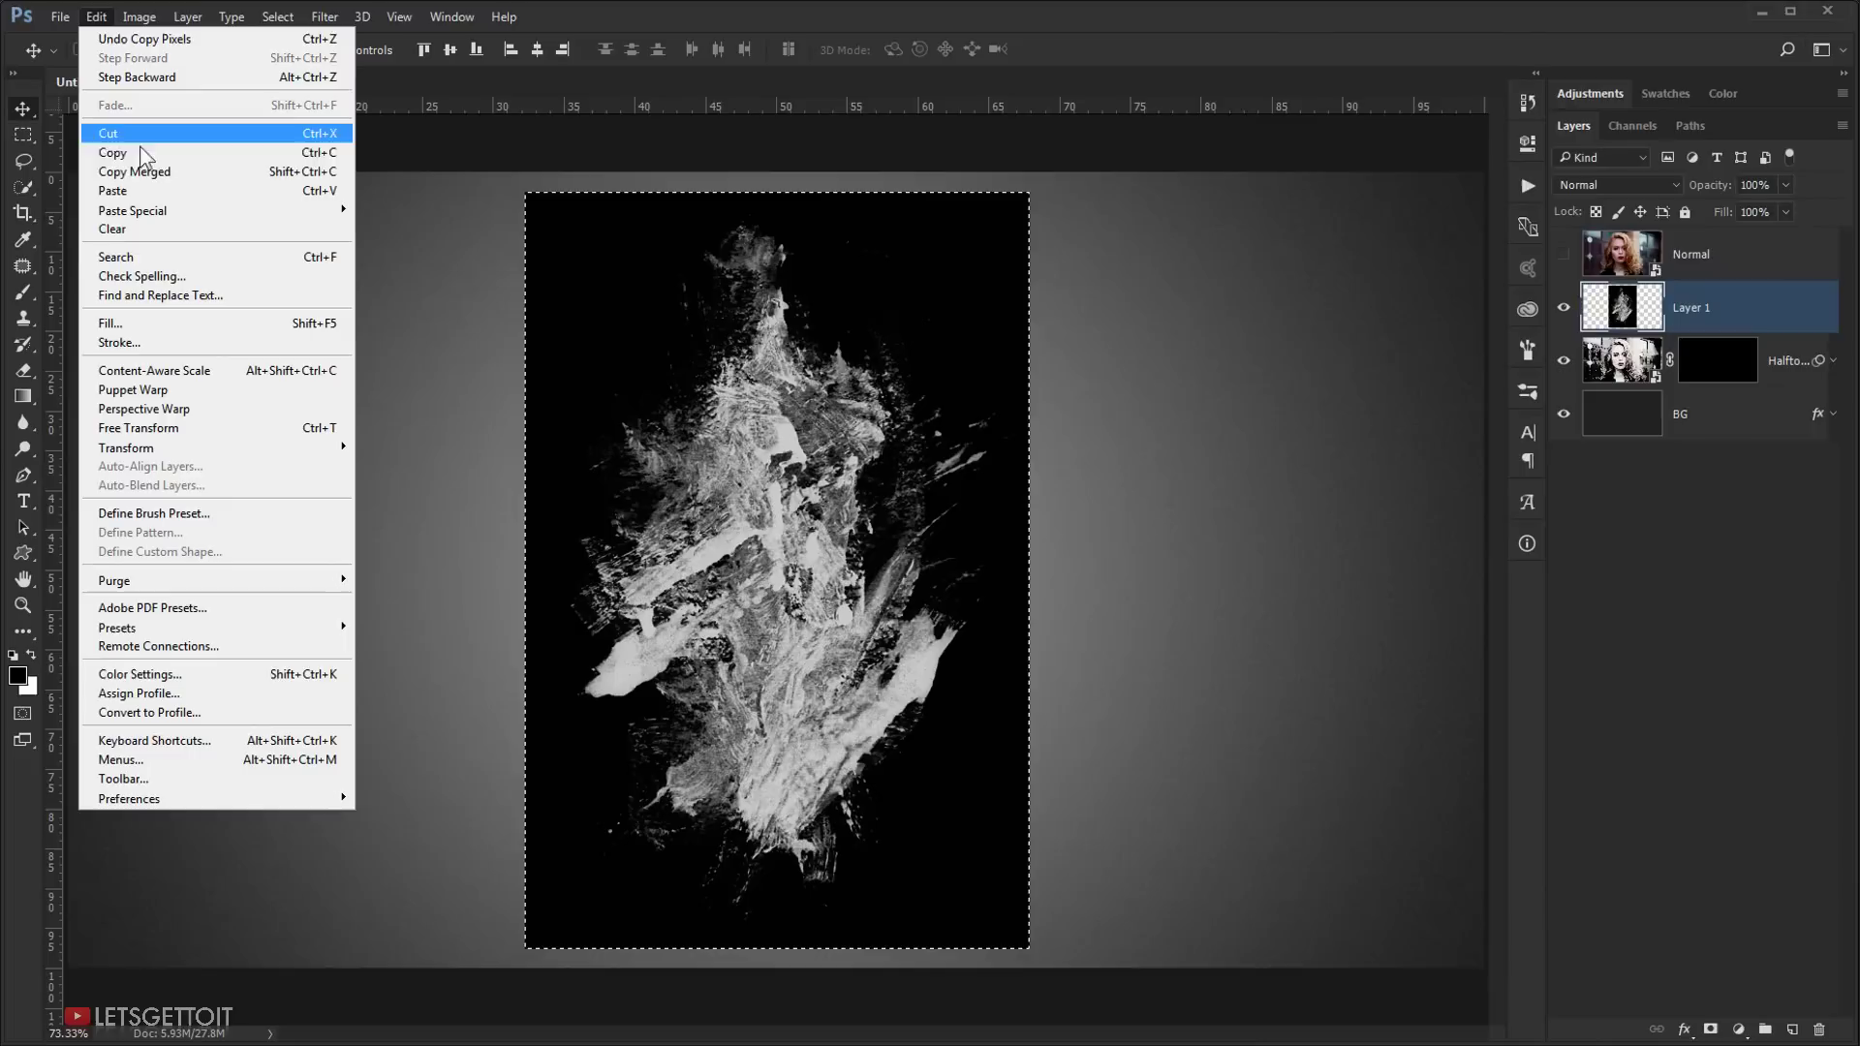
left_click(1561, 204)
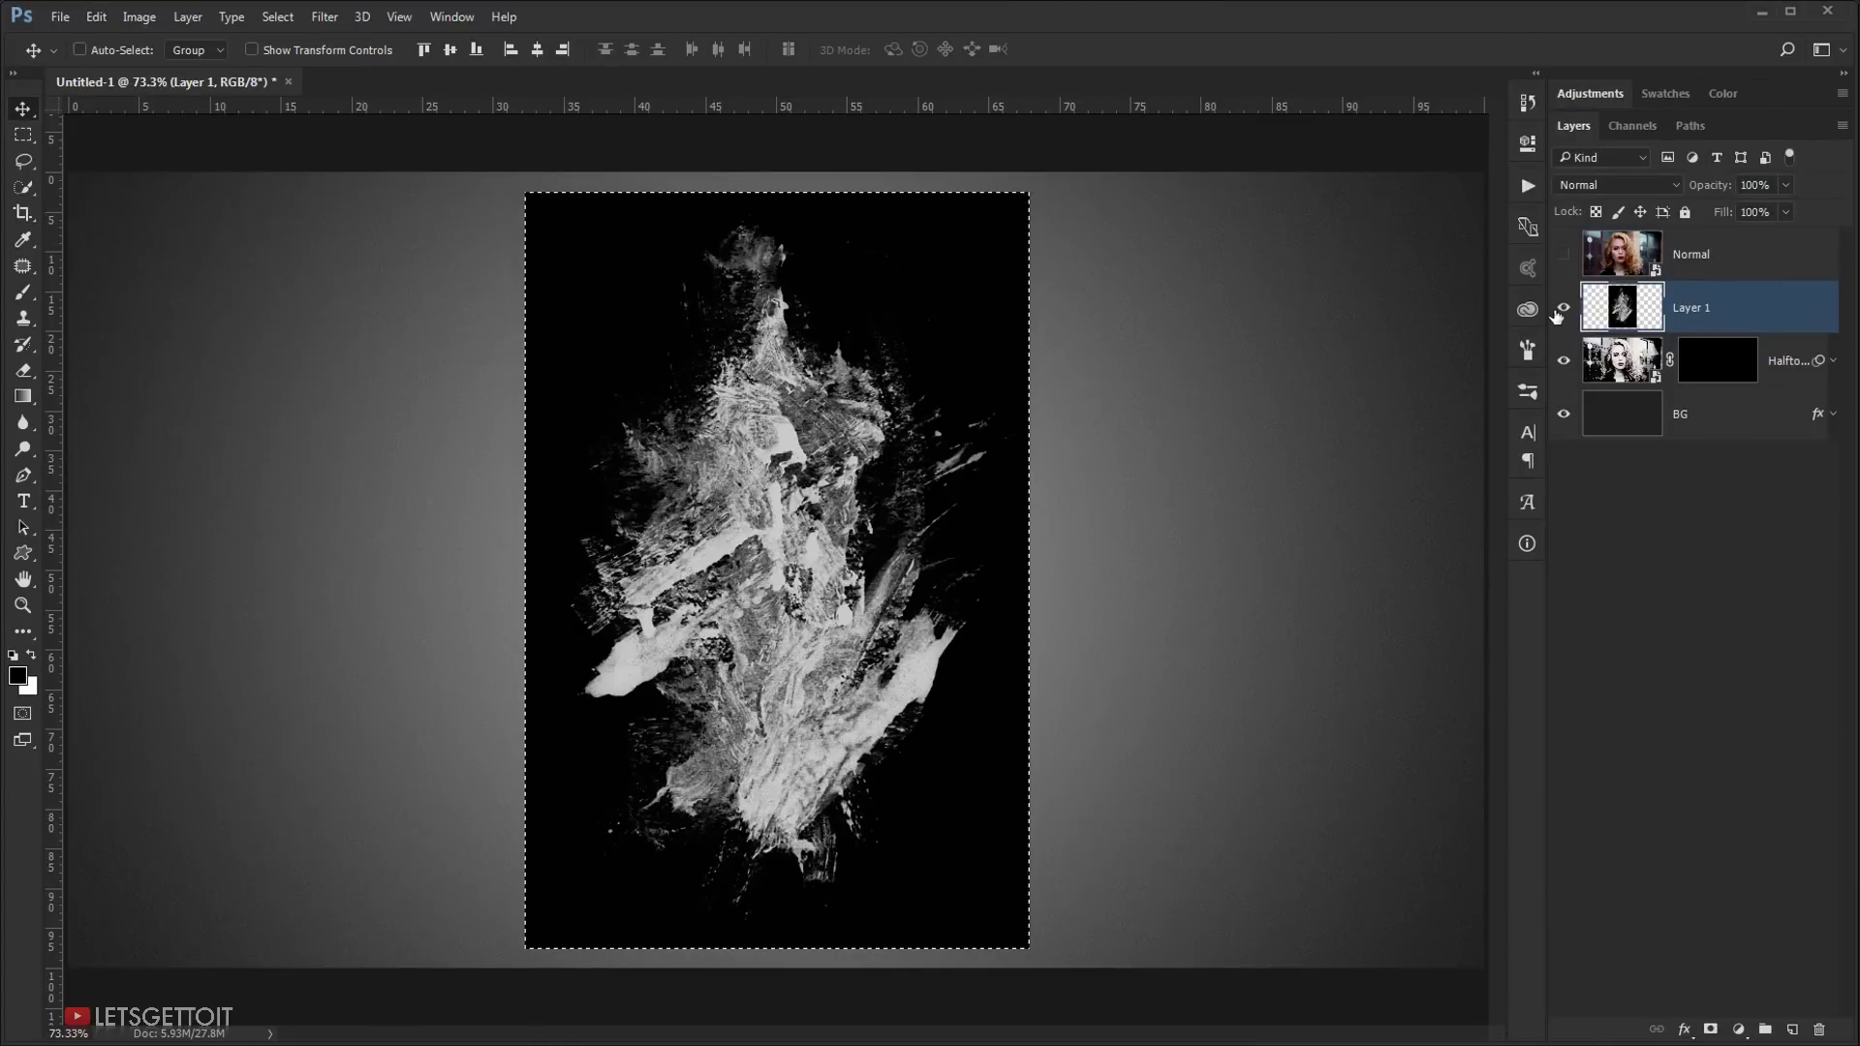
key("ctrl+d")
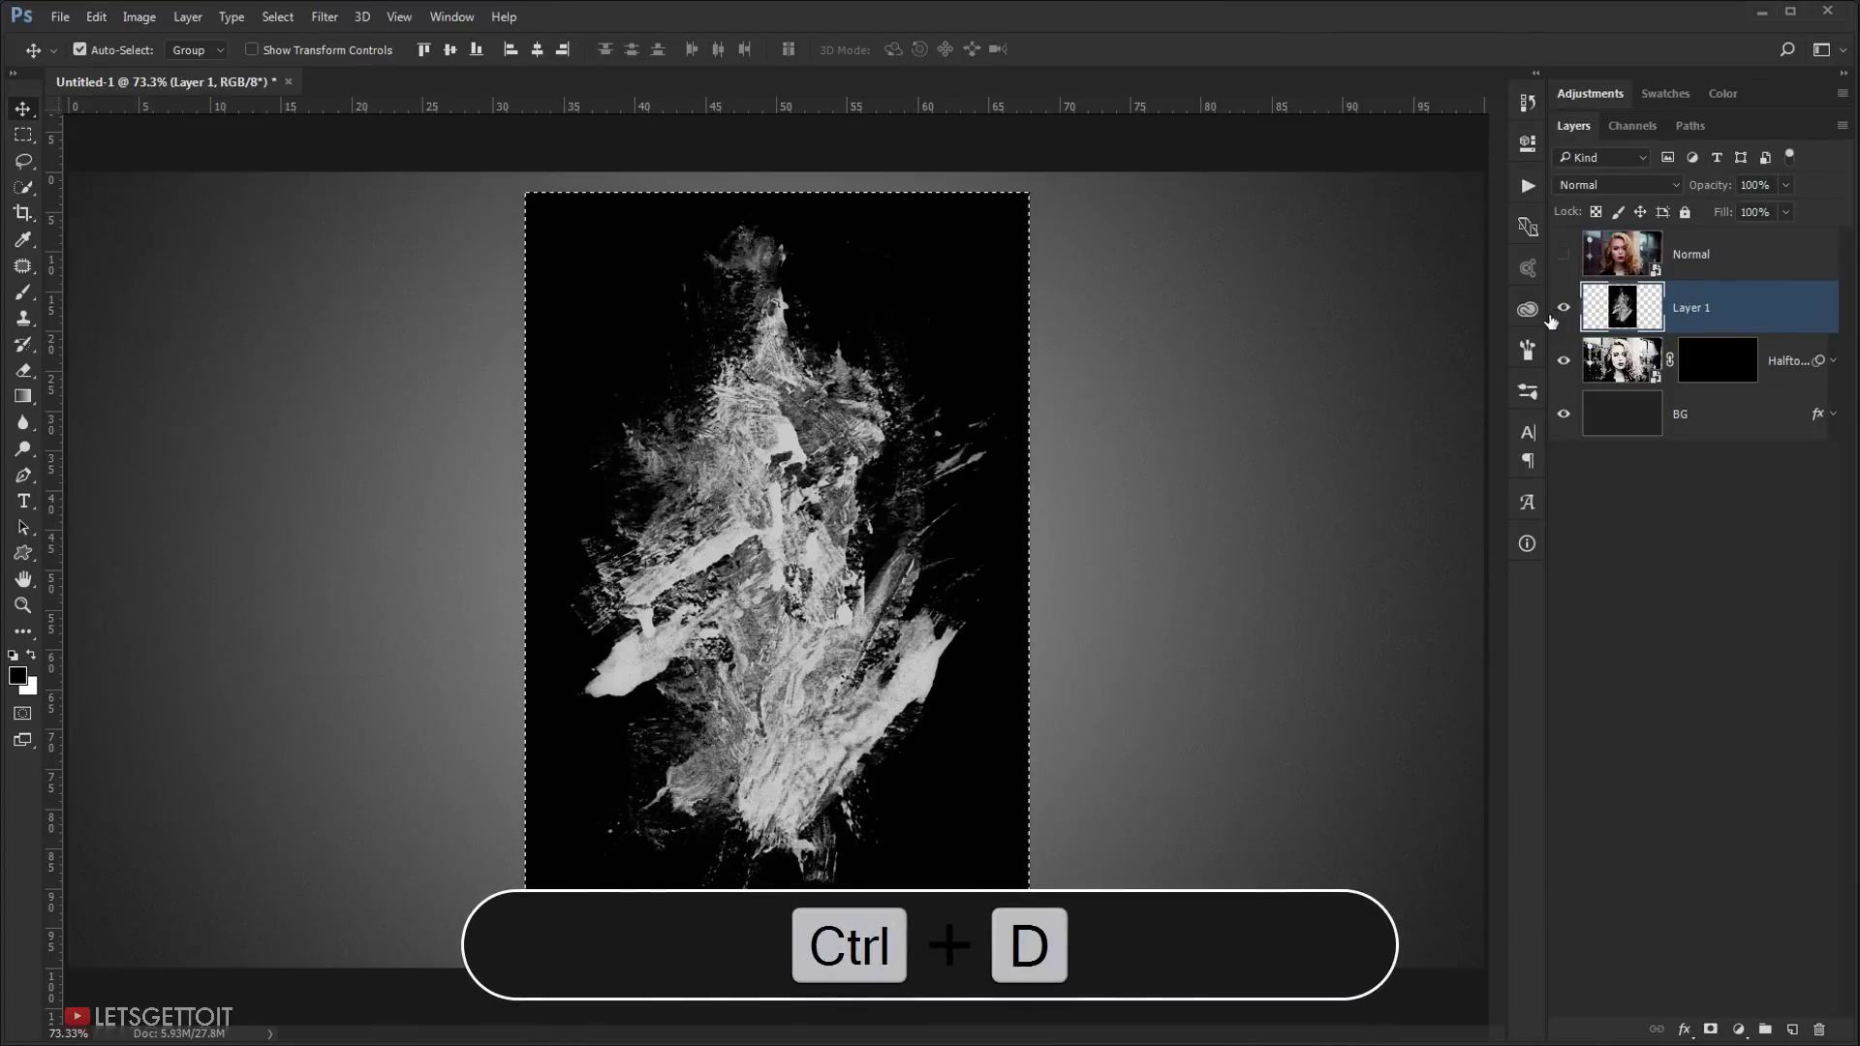
left_click(1563, 310)
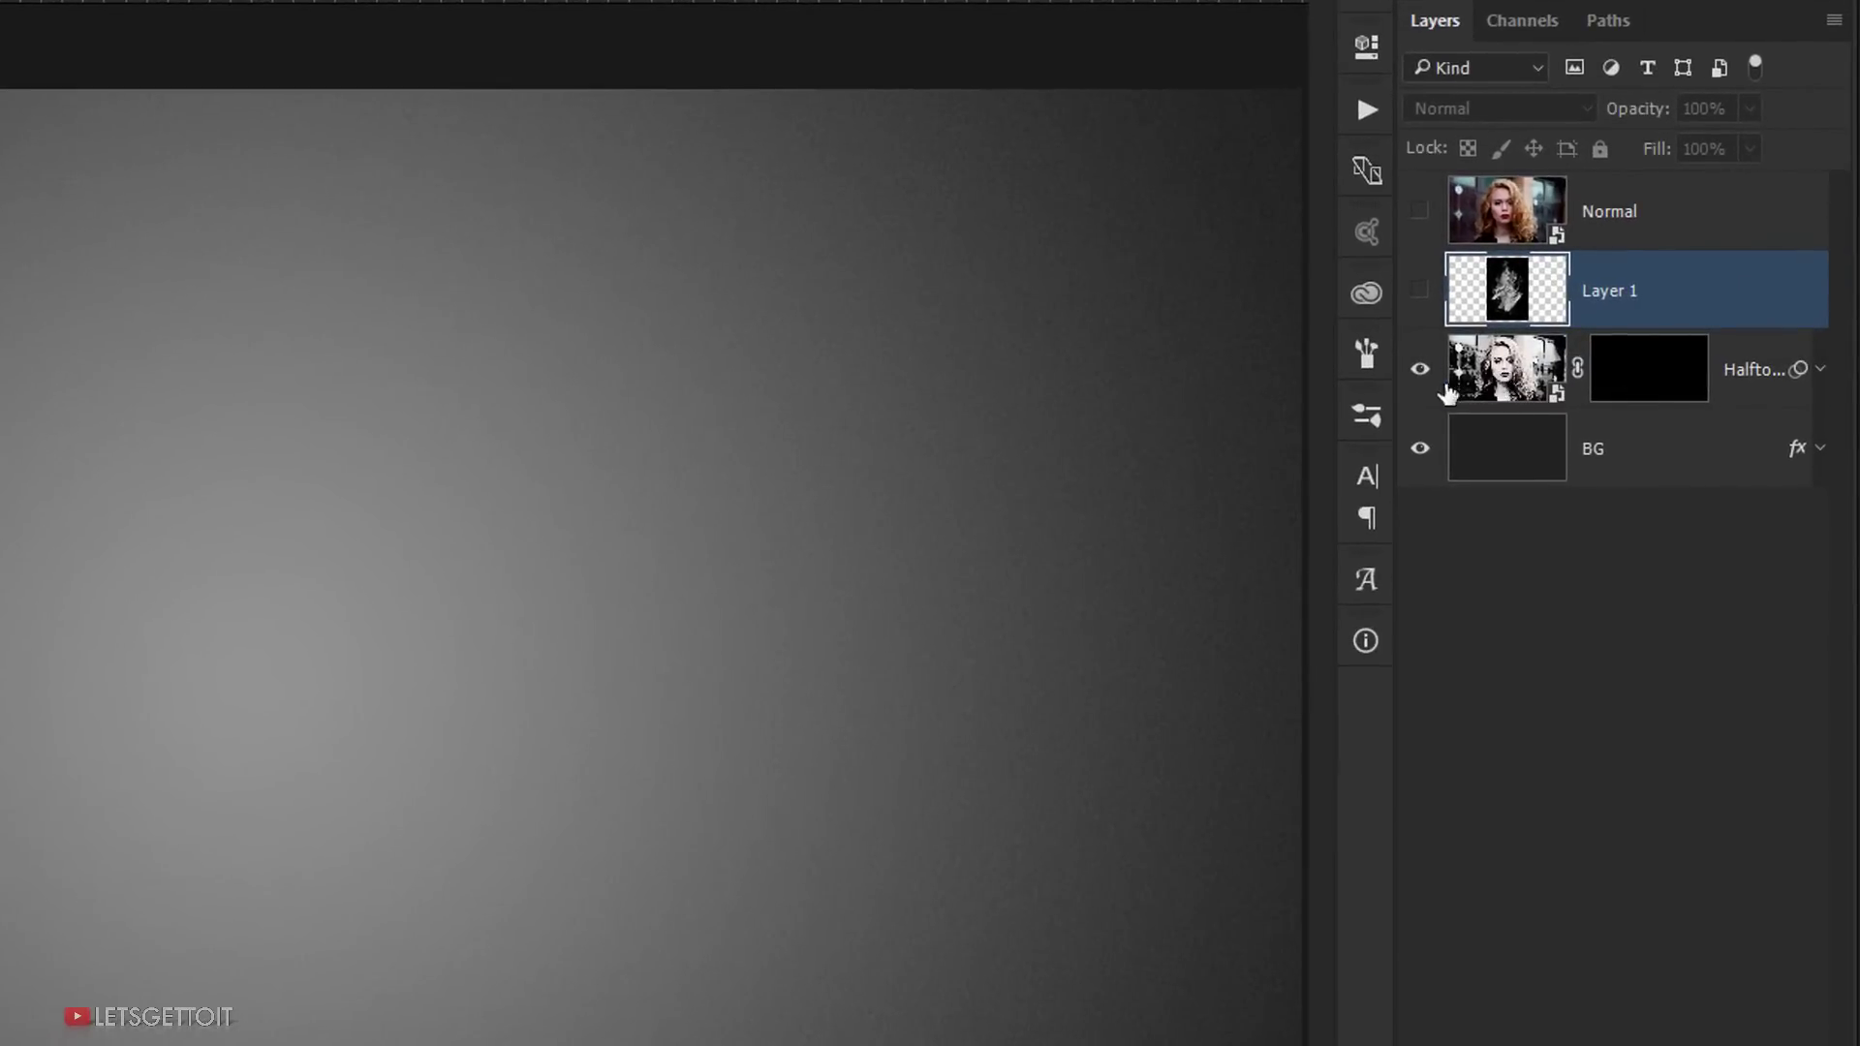
Step: Unlink the Halftone layer from its mask and make the mask active
left_click(1536, 383)
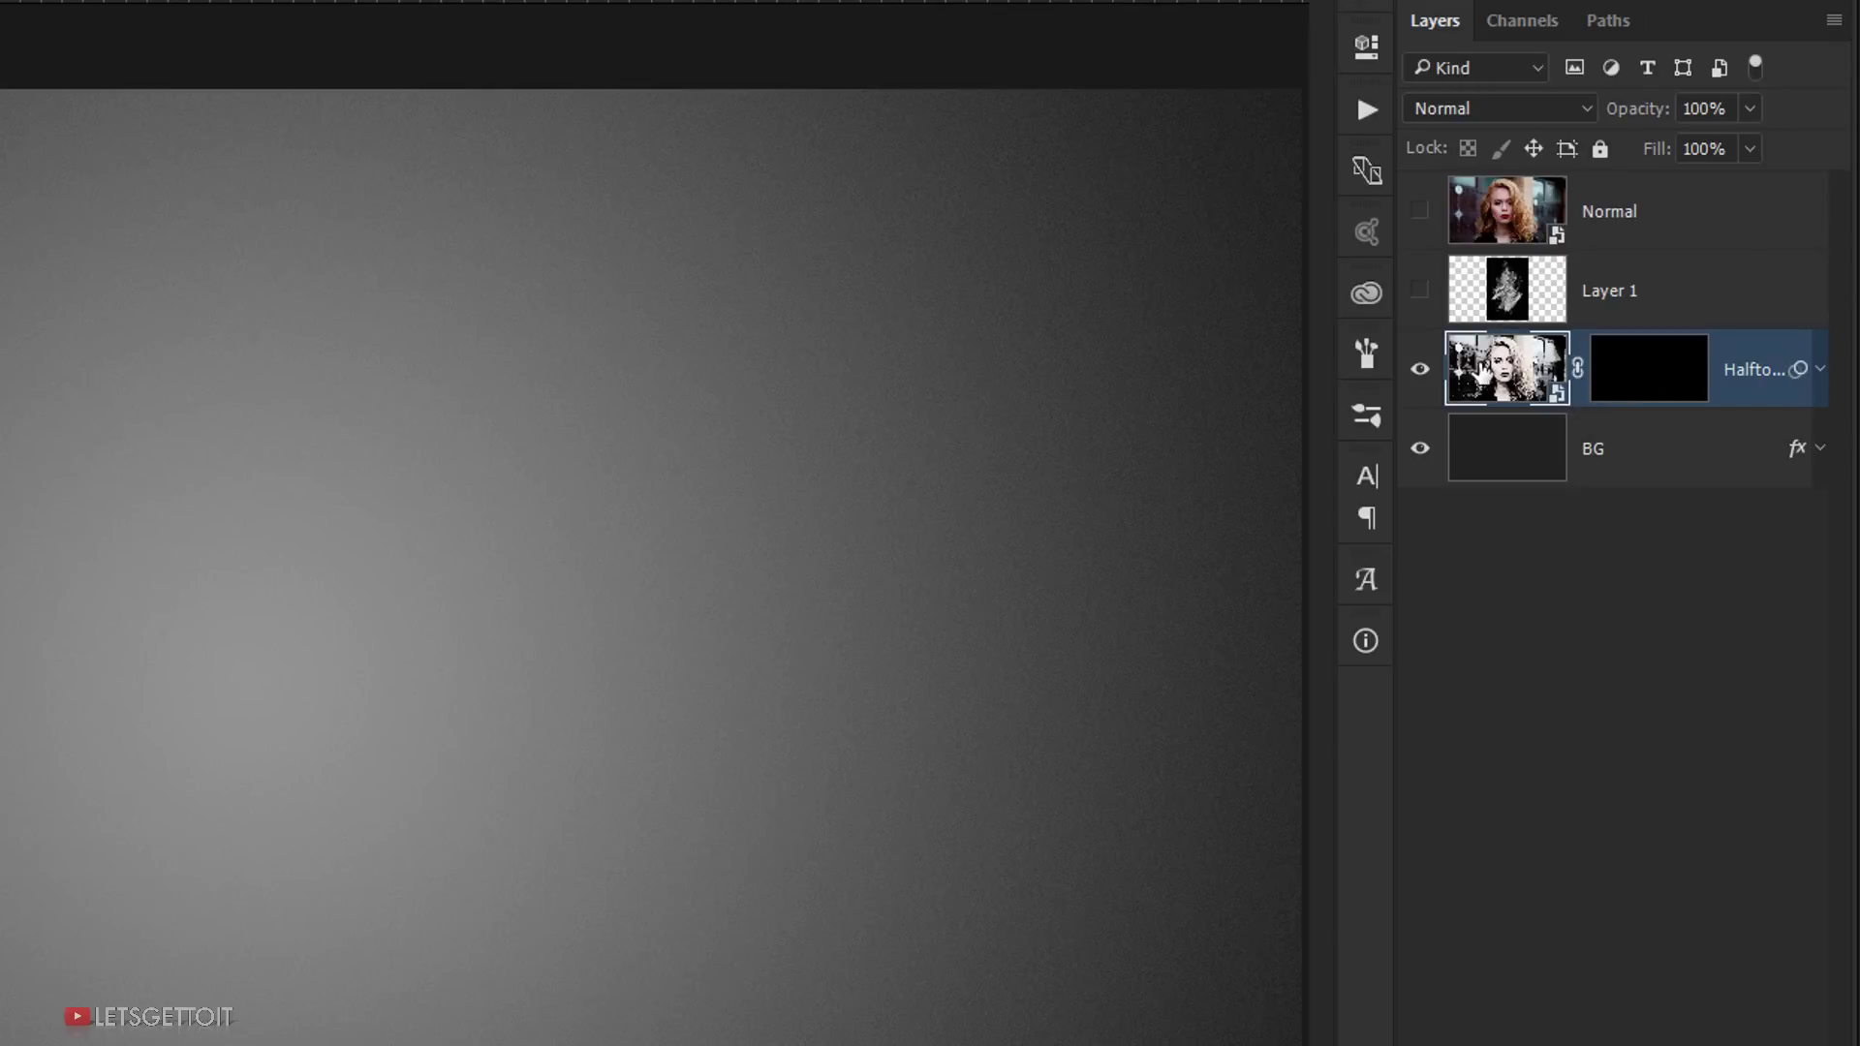
left_click(1578, 368)
left_click(1650, 376)
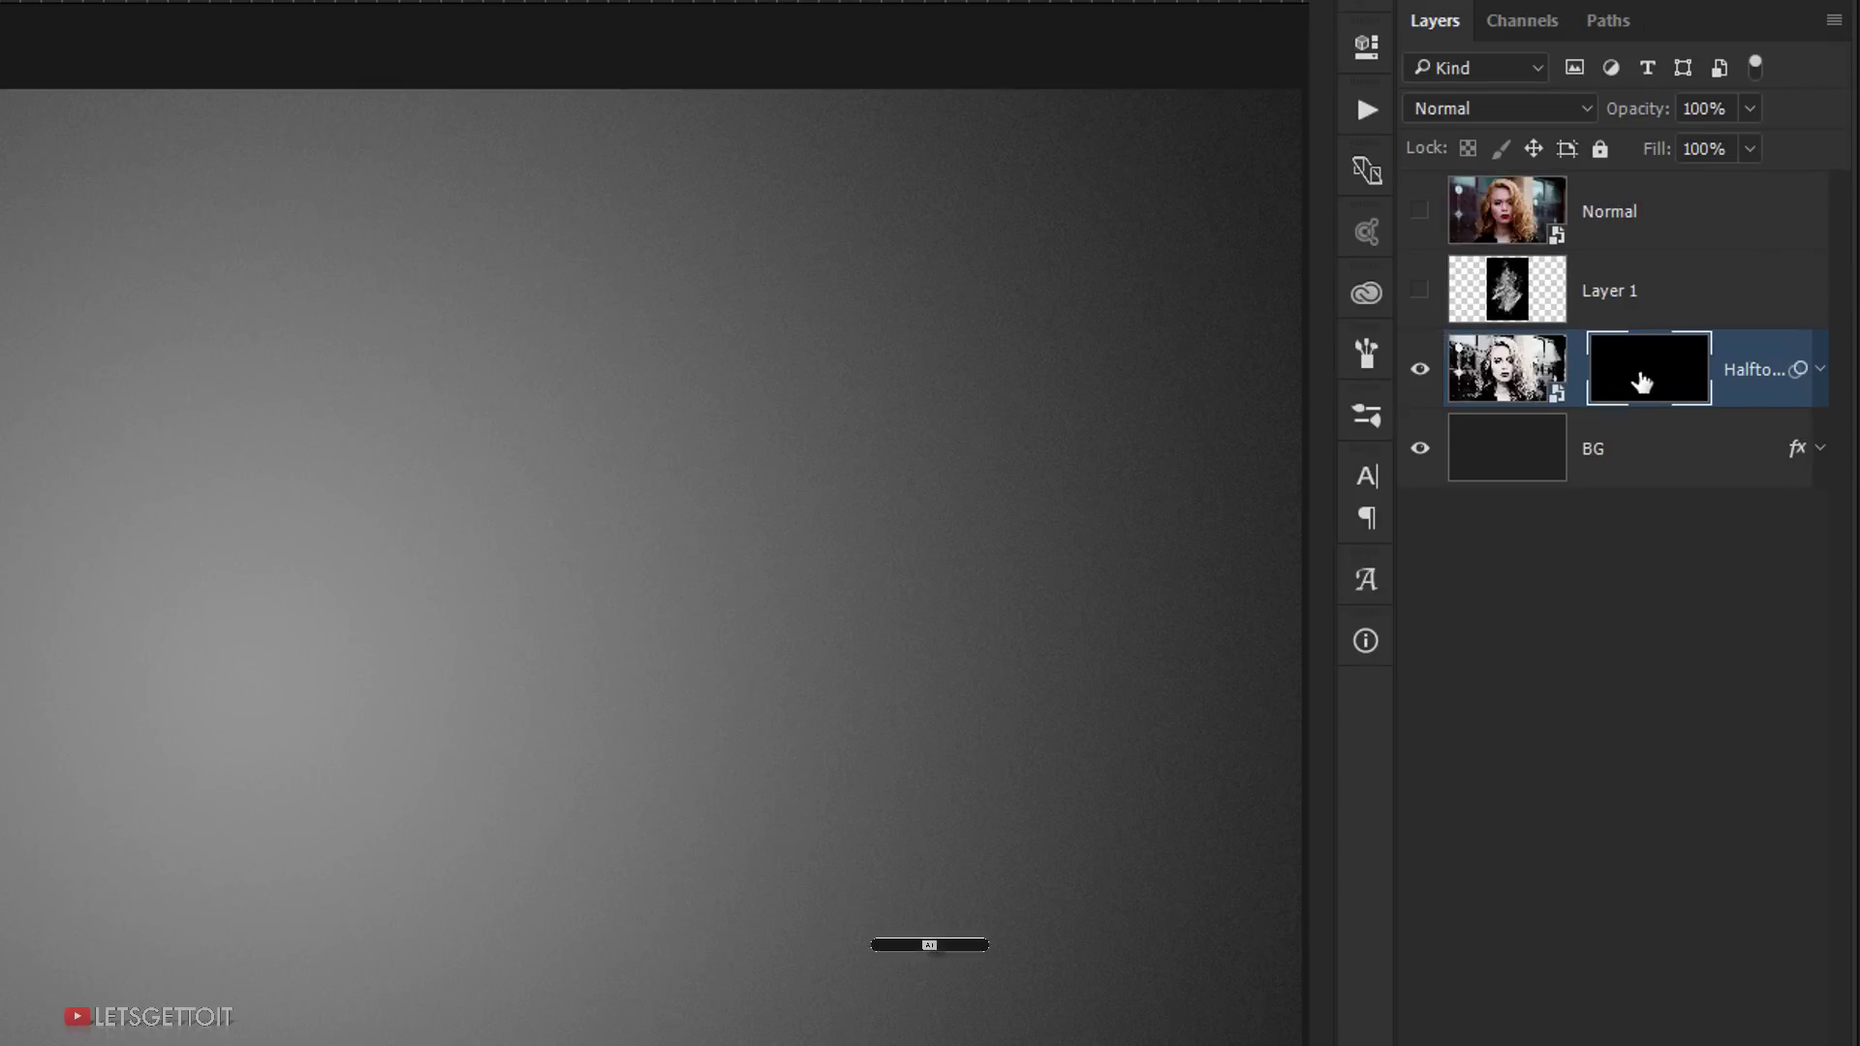
Step: Paste the copied texture directly into the Halftone layer mask, clear the selection and return to the normal image view
left_click(1652, 375, "alt")
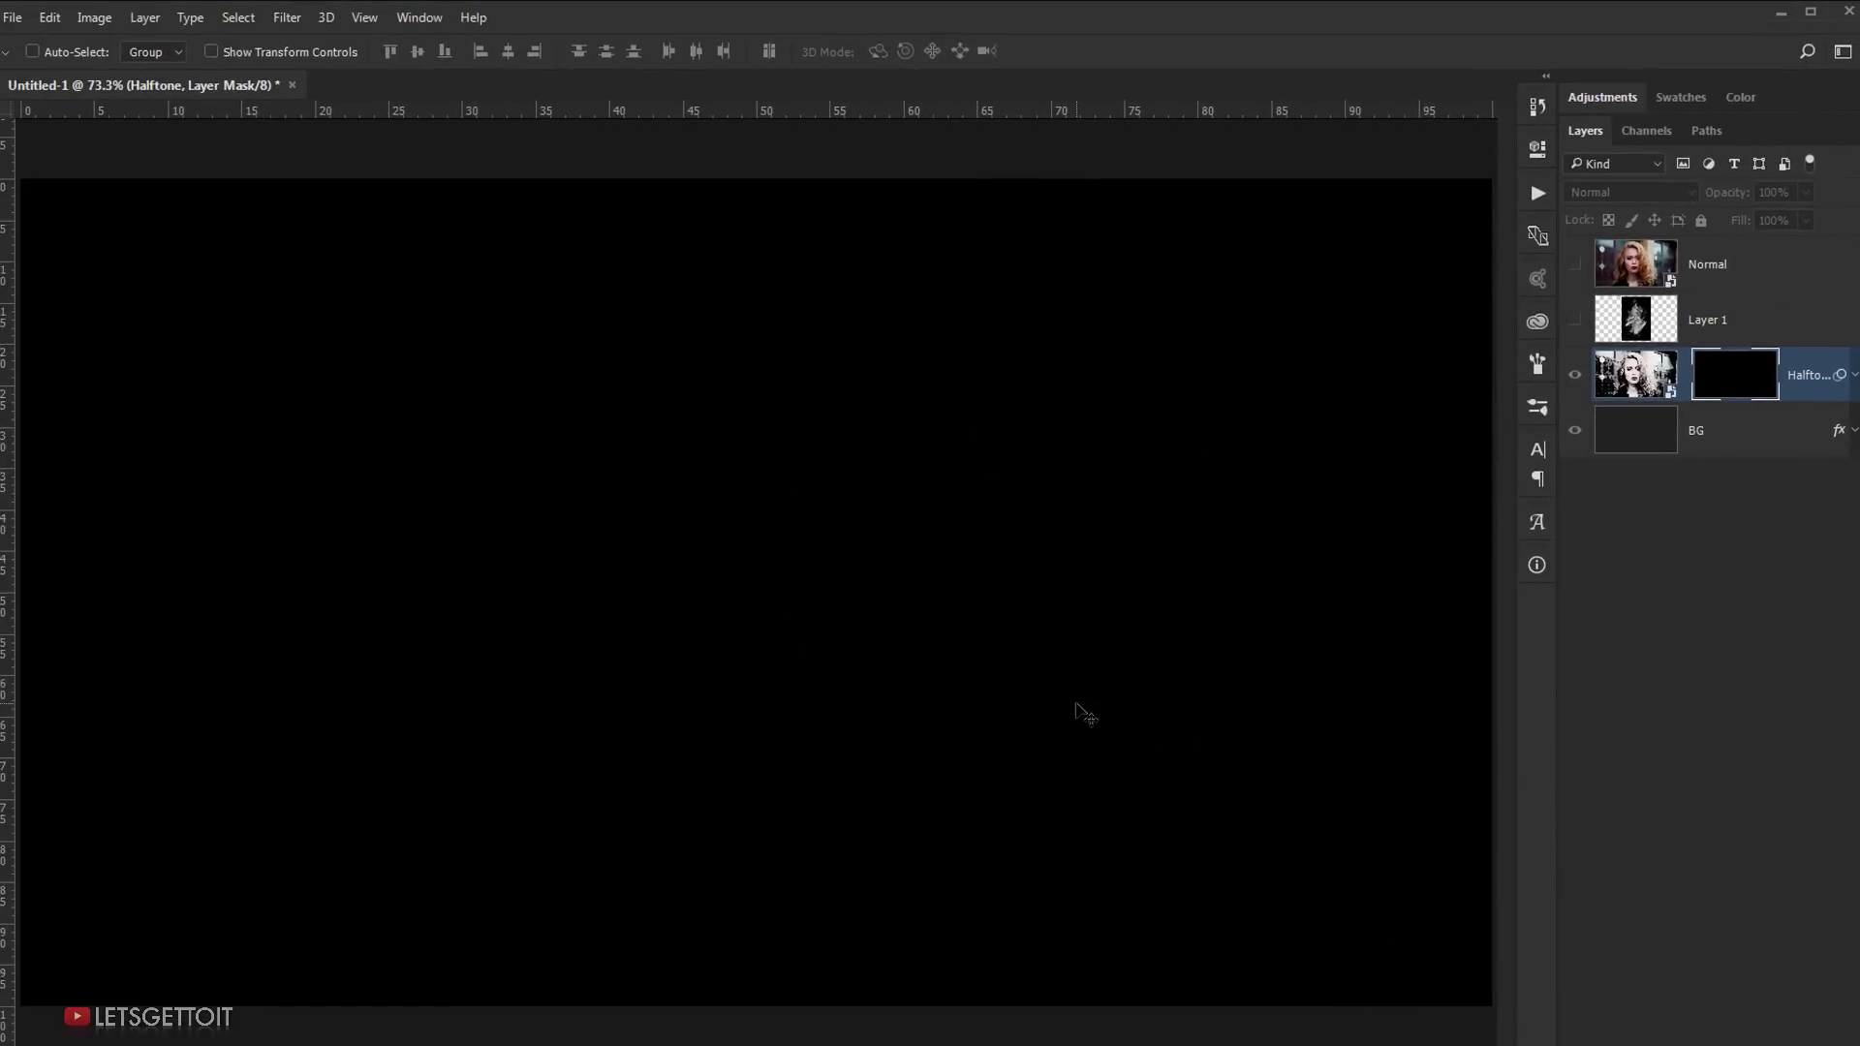
key("ctrl+v")
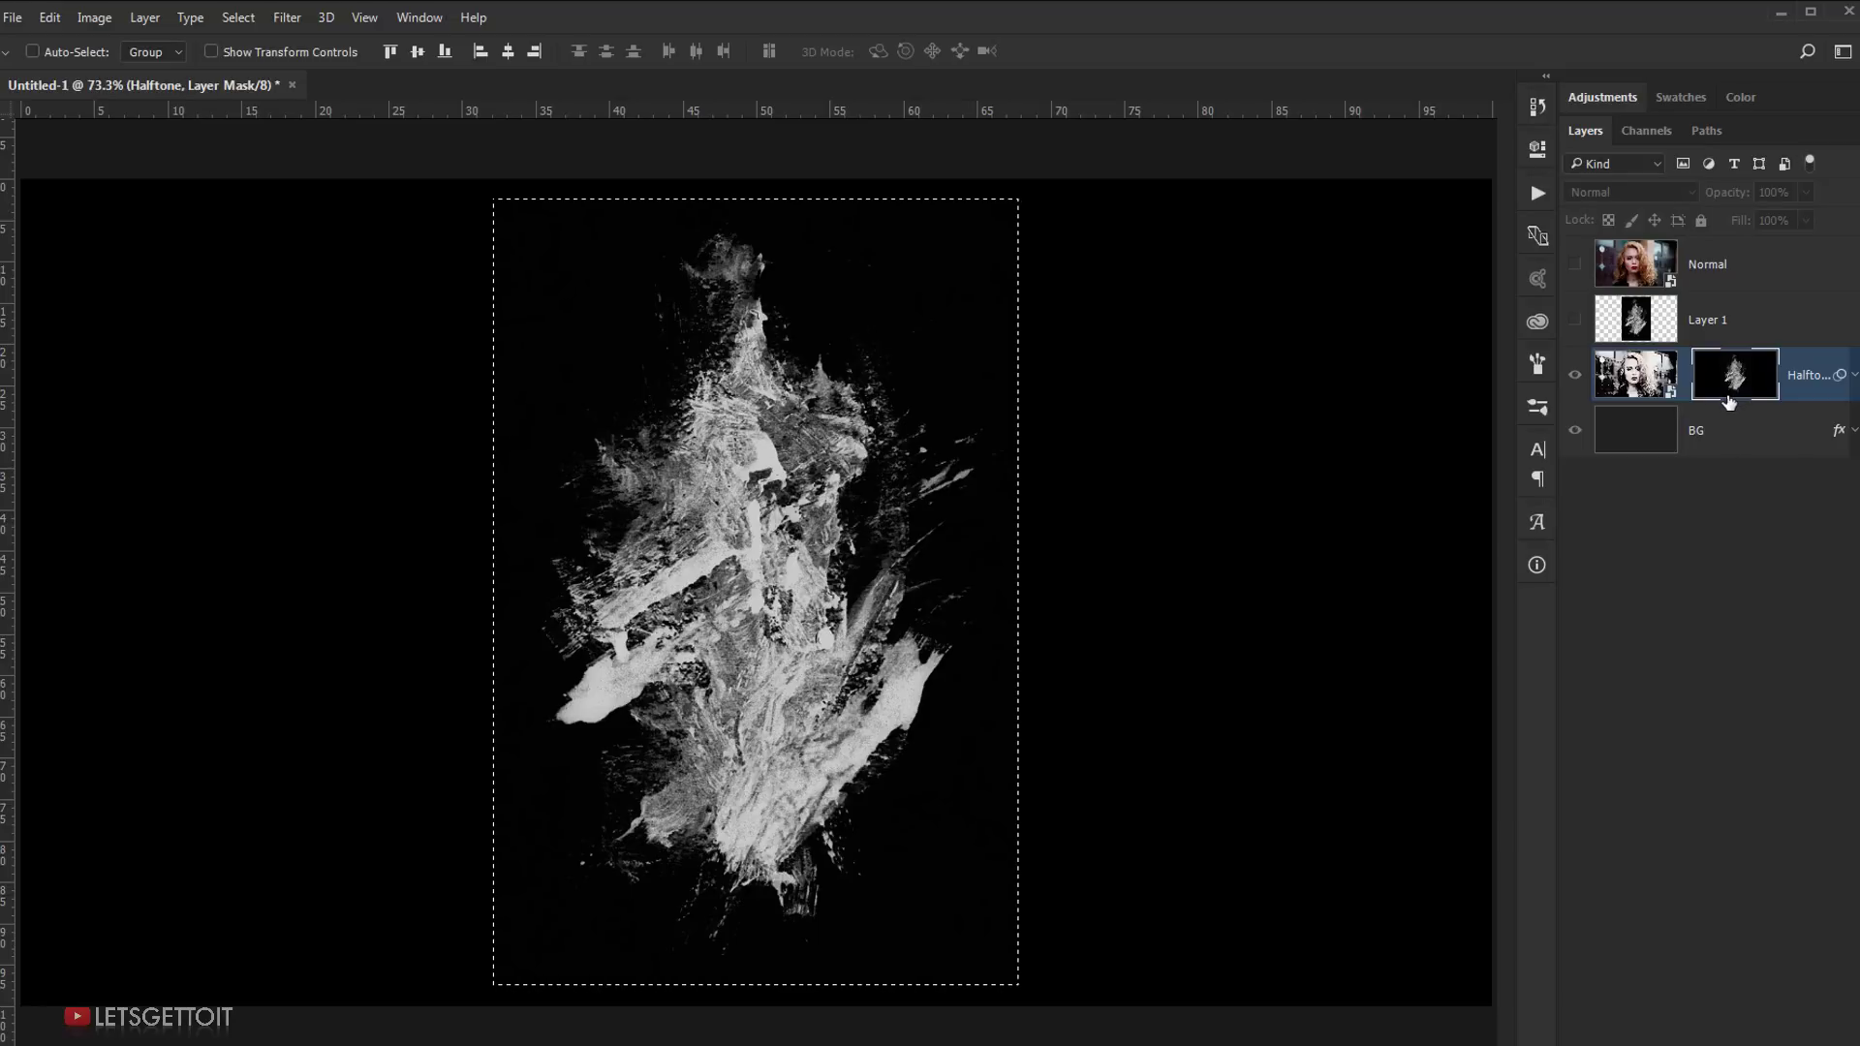
key("ctrl+d")
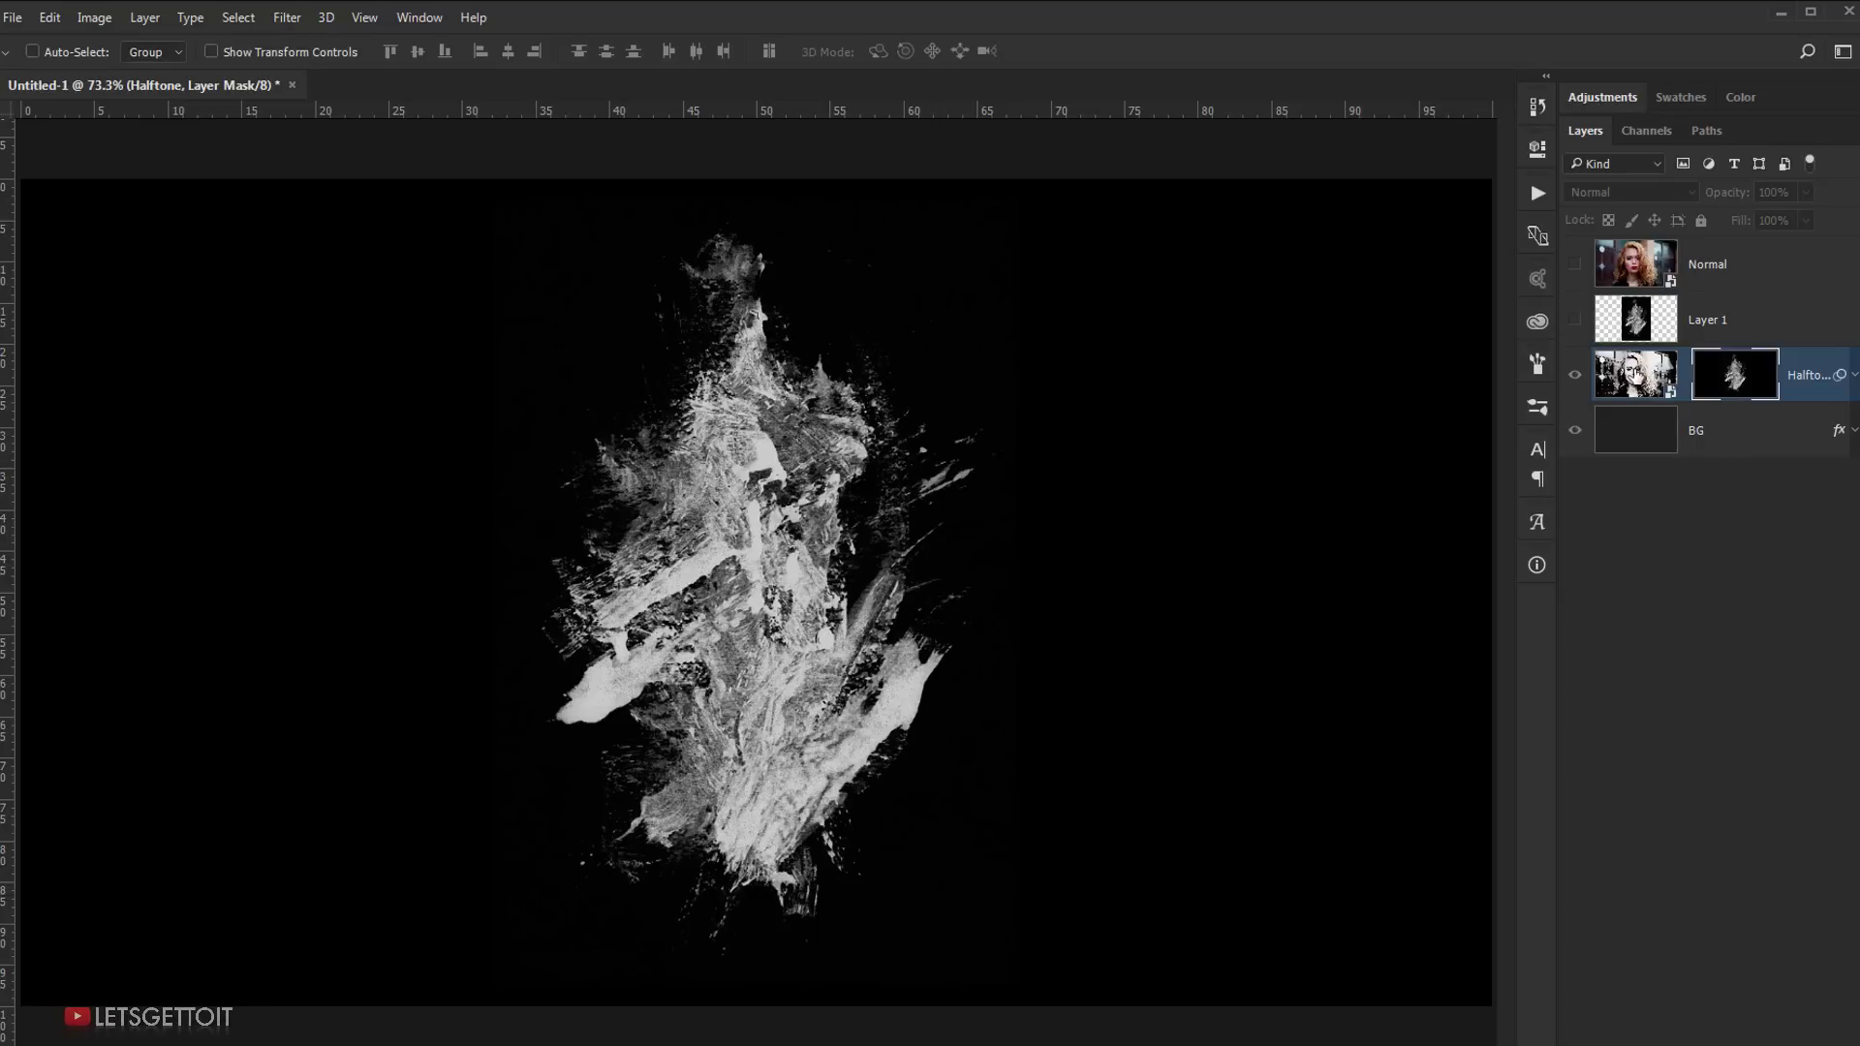
left_click(1637, 375)
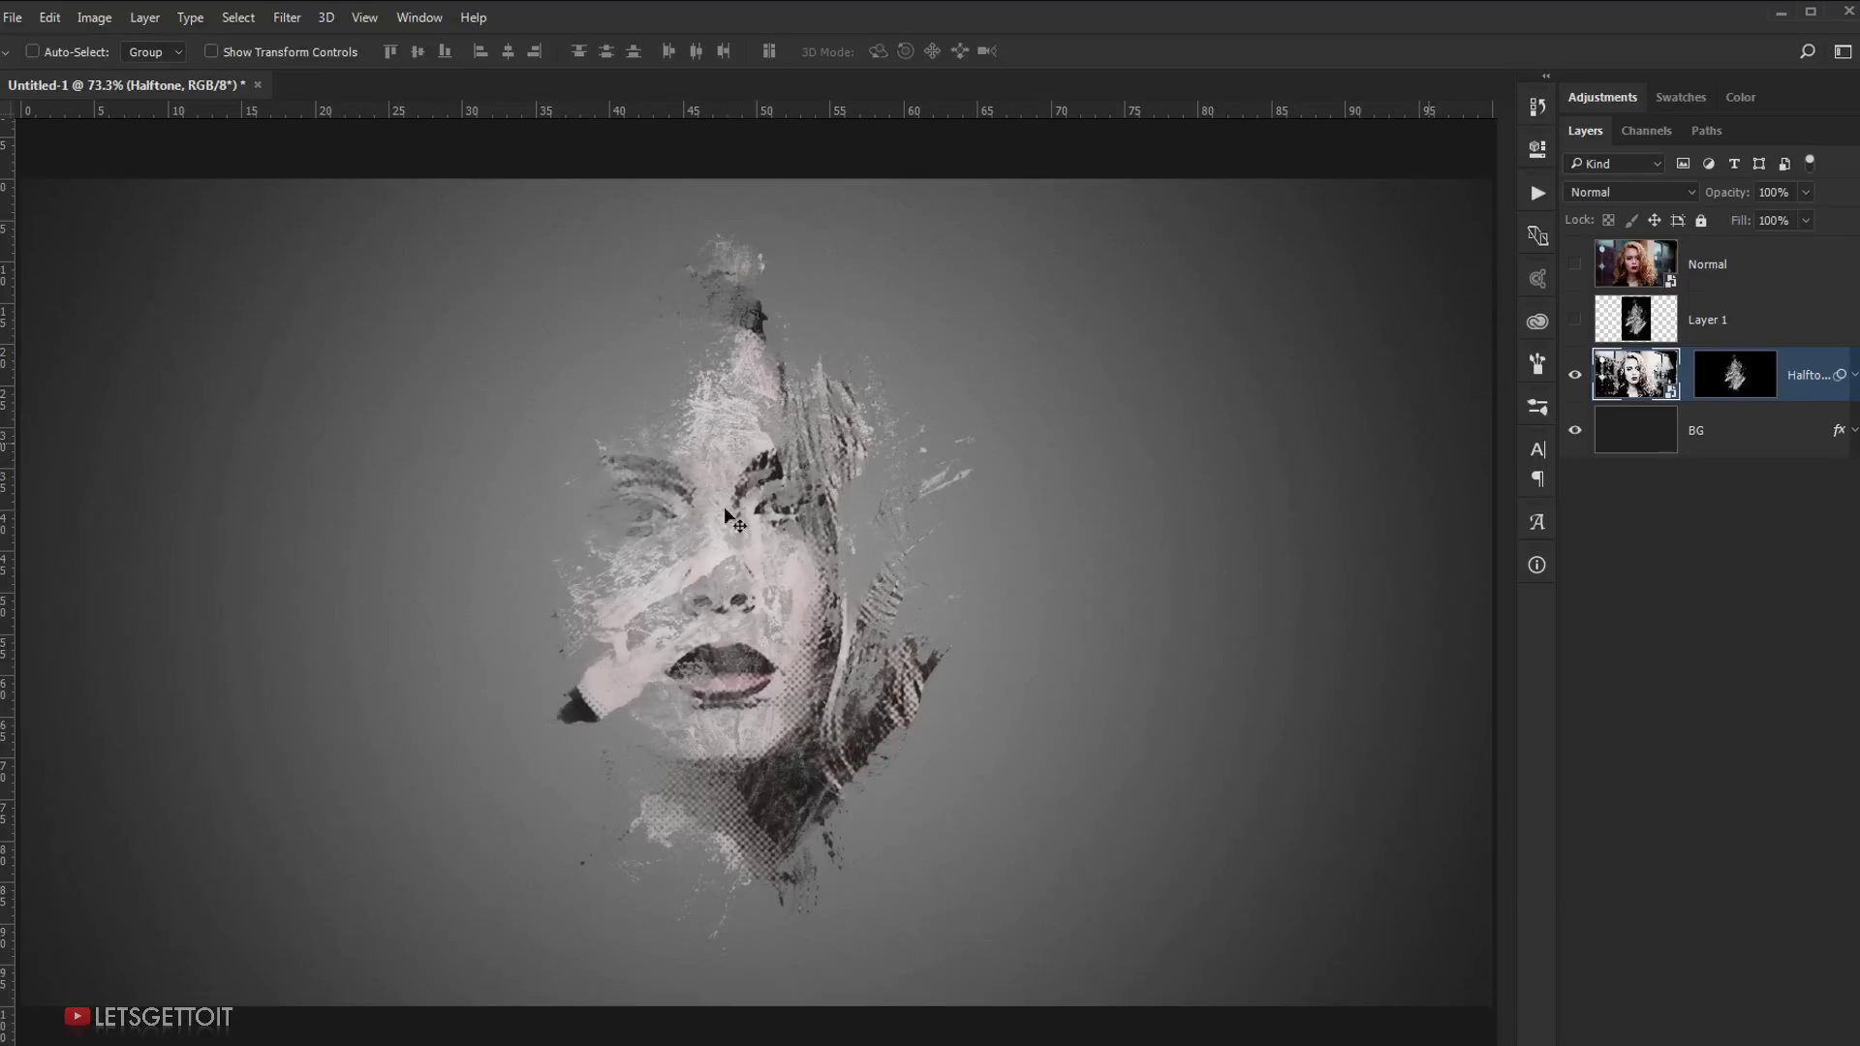
Step: Move the Halftone layer mask over the face, enlarge it to about 114% and rotate it 21.7°
left_click(1739, 377)
left_click_drag(855, 547, 740, 529)
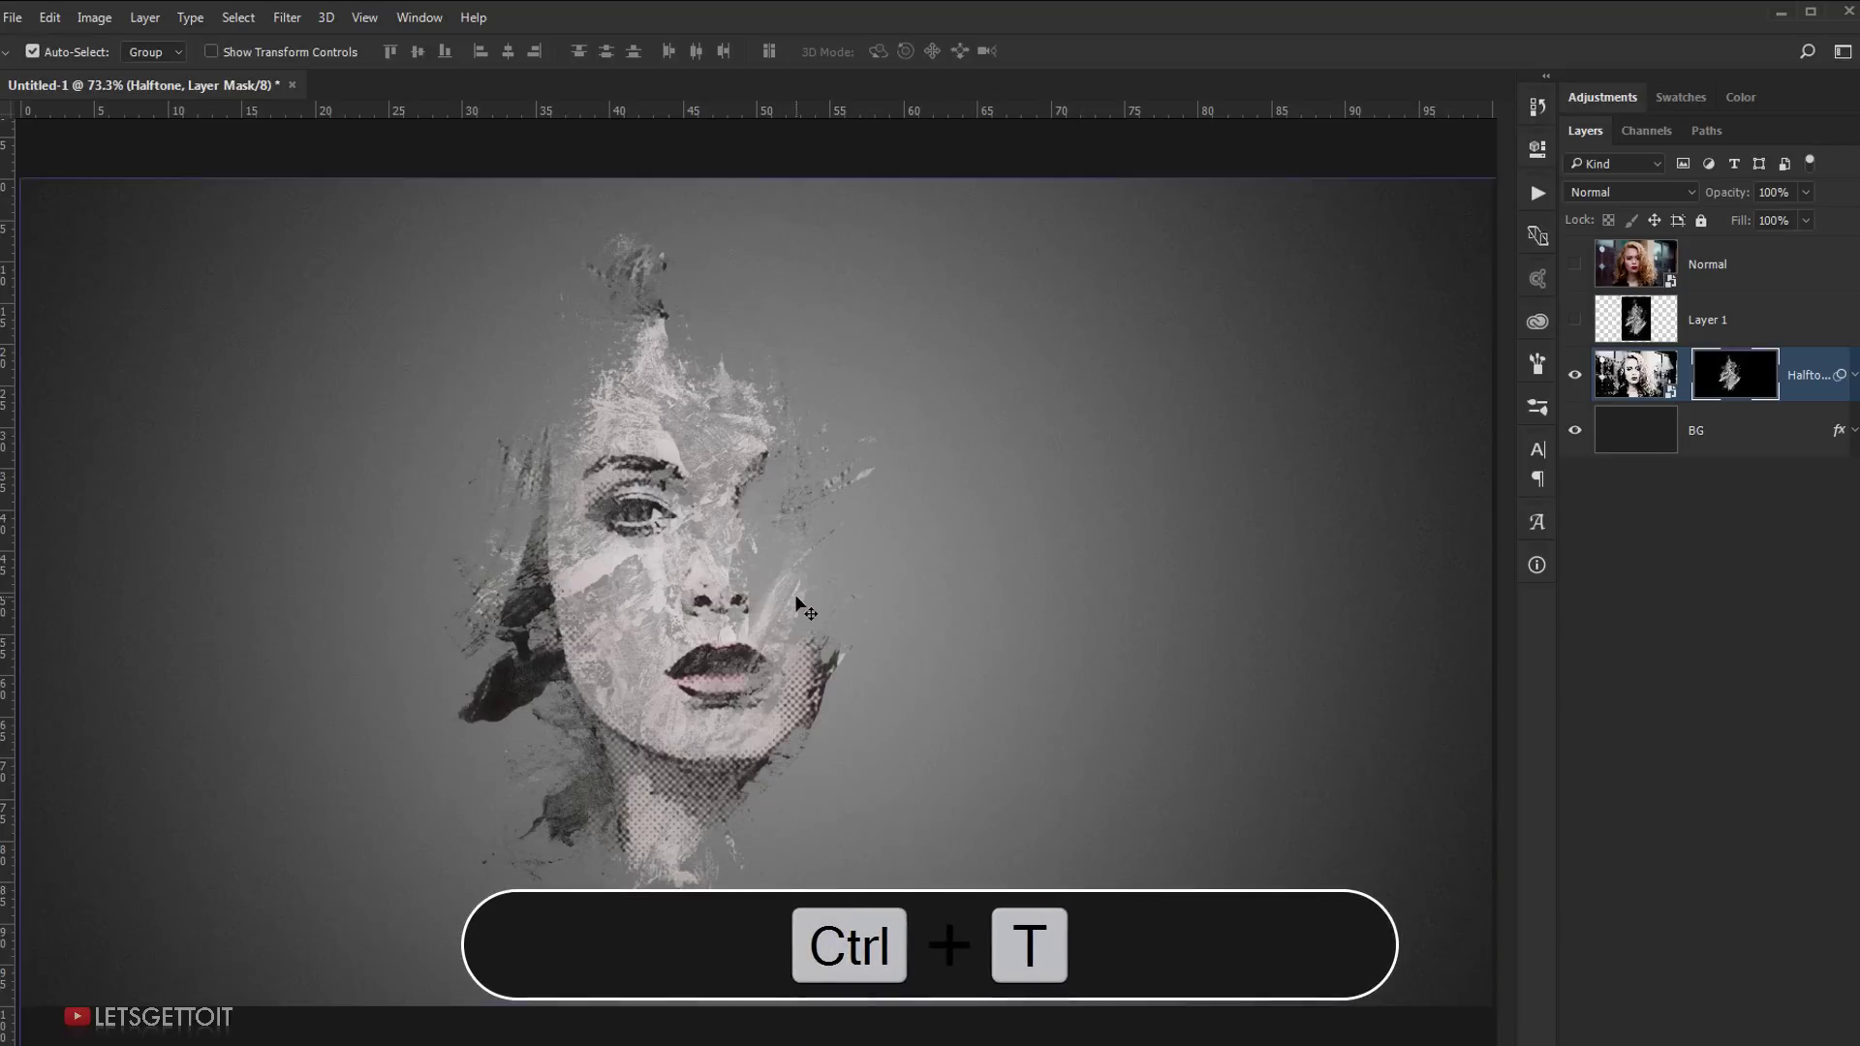
key("ctrl+t")
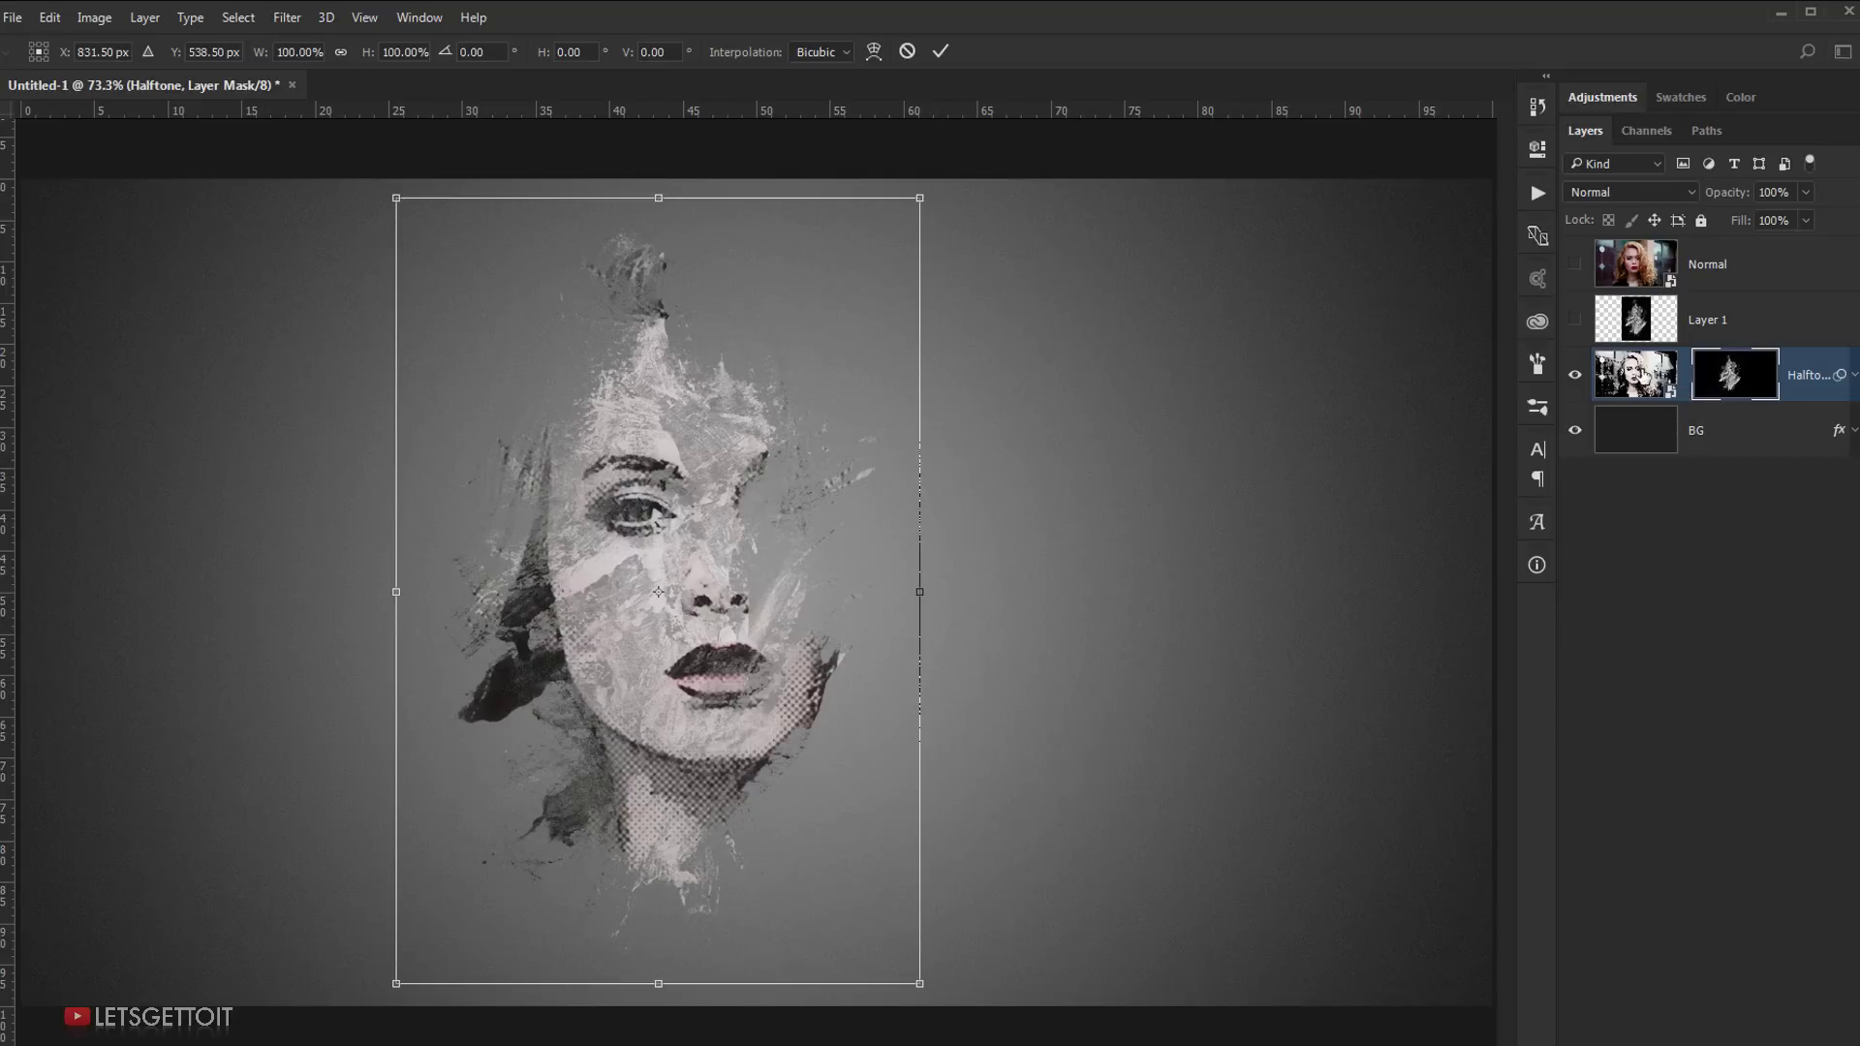
left_click_drag(922, 193, 936, 176)
left_click_drag(1010, 226, 1143, 258)
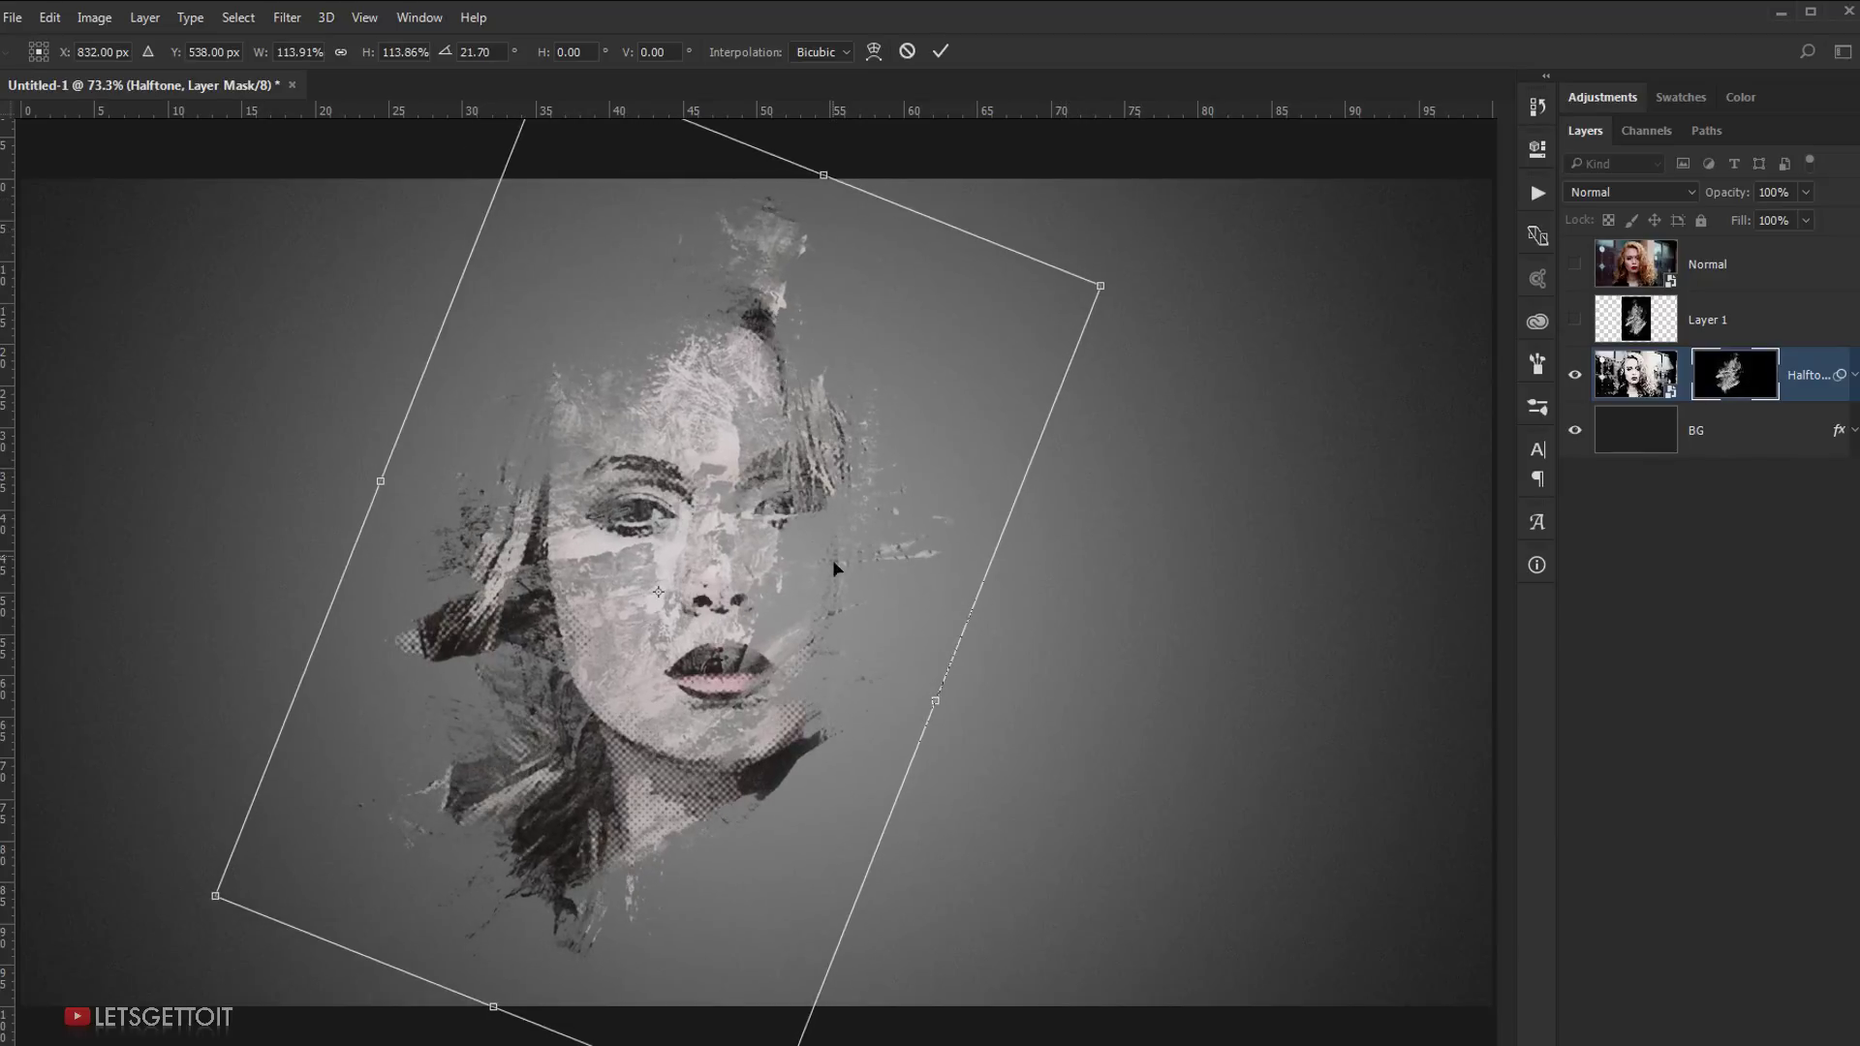
mouse_move(833, 560)
left_mouse_down()
mouse_move(852, 579)
mouse_move(851, 554)
mouse_move(829, 592)
mouse_move(829, 558)
left_mouse_up()
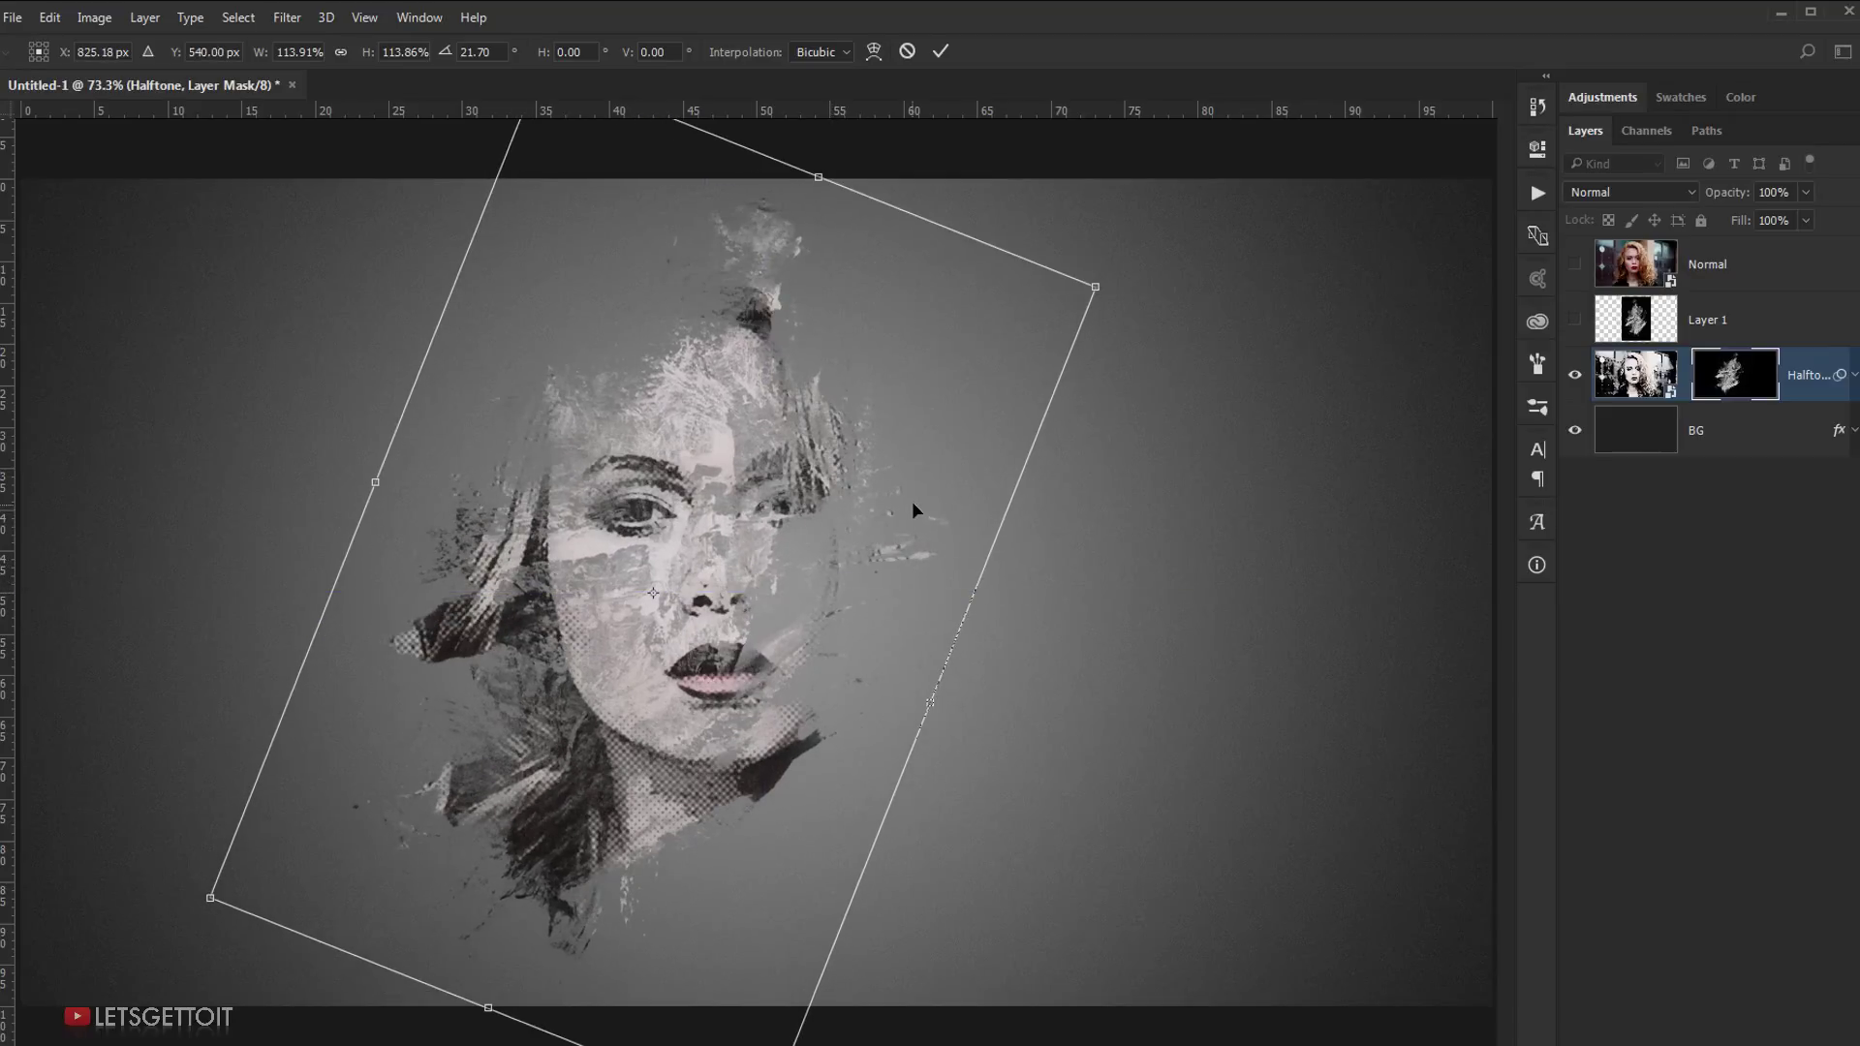
key("Return")
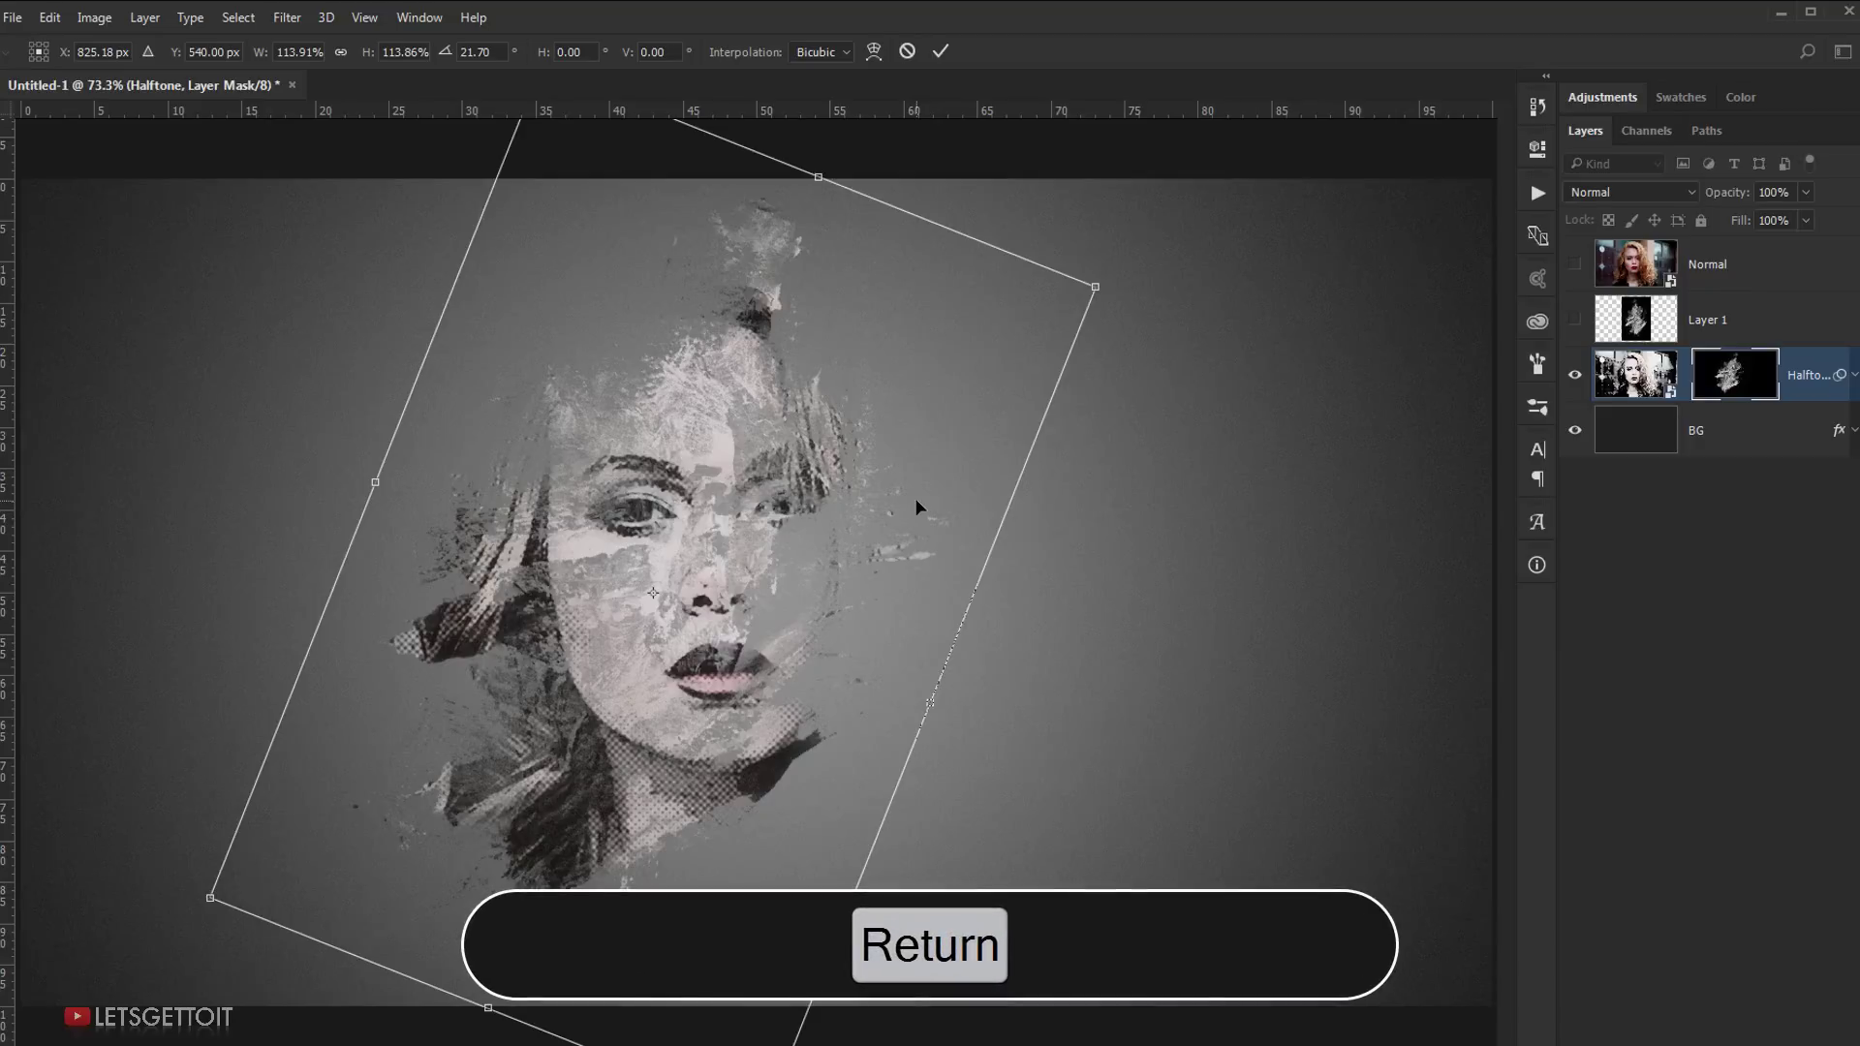
Step: Duplicate the Halftone layer and make the copy's mask active
key("ctrl")
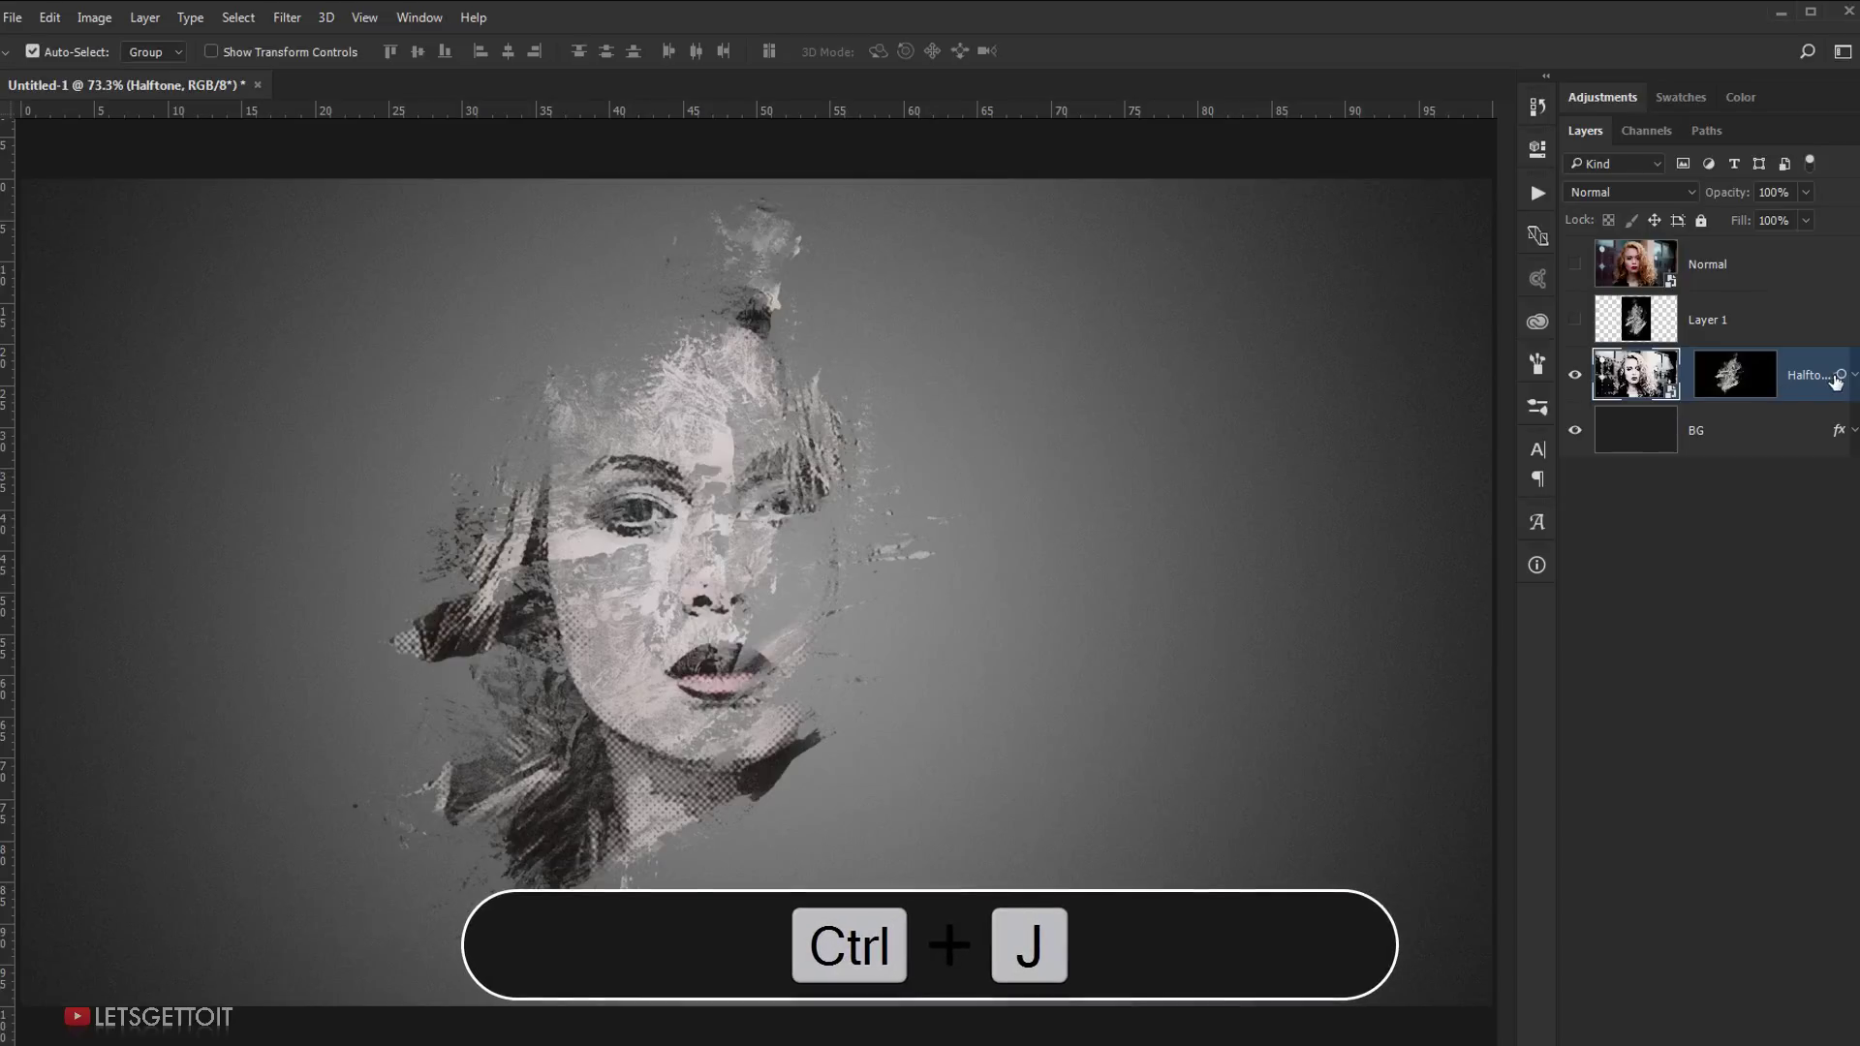
key("ctrl+j")
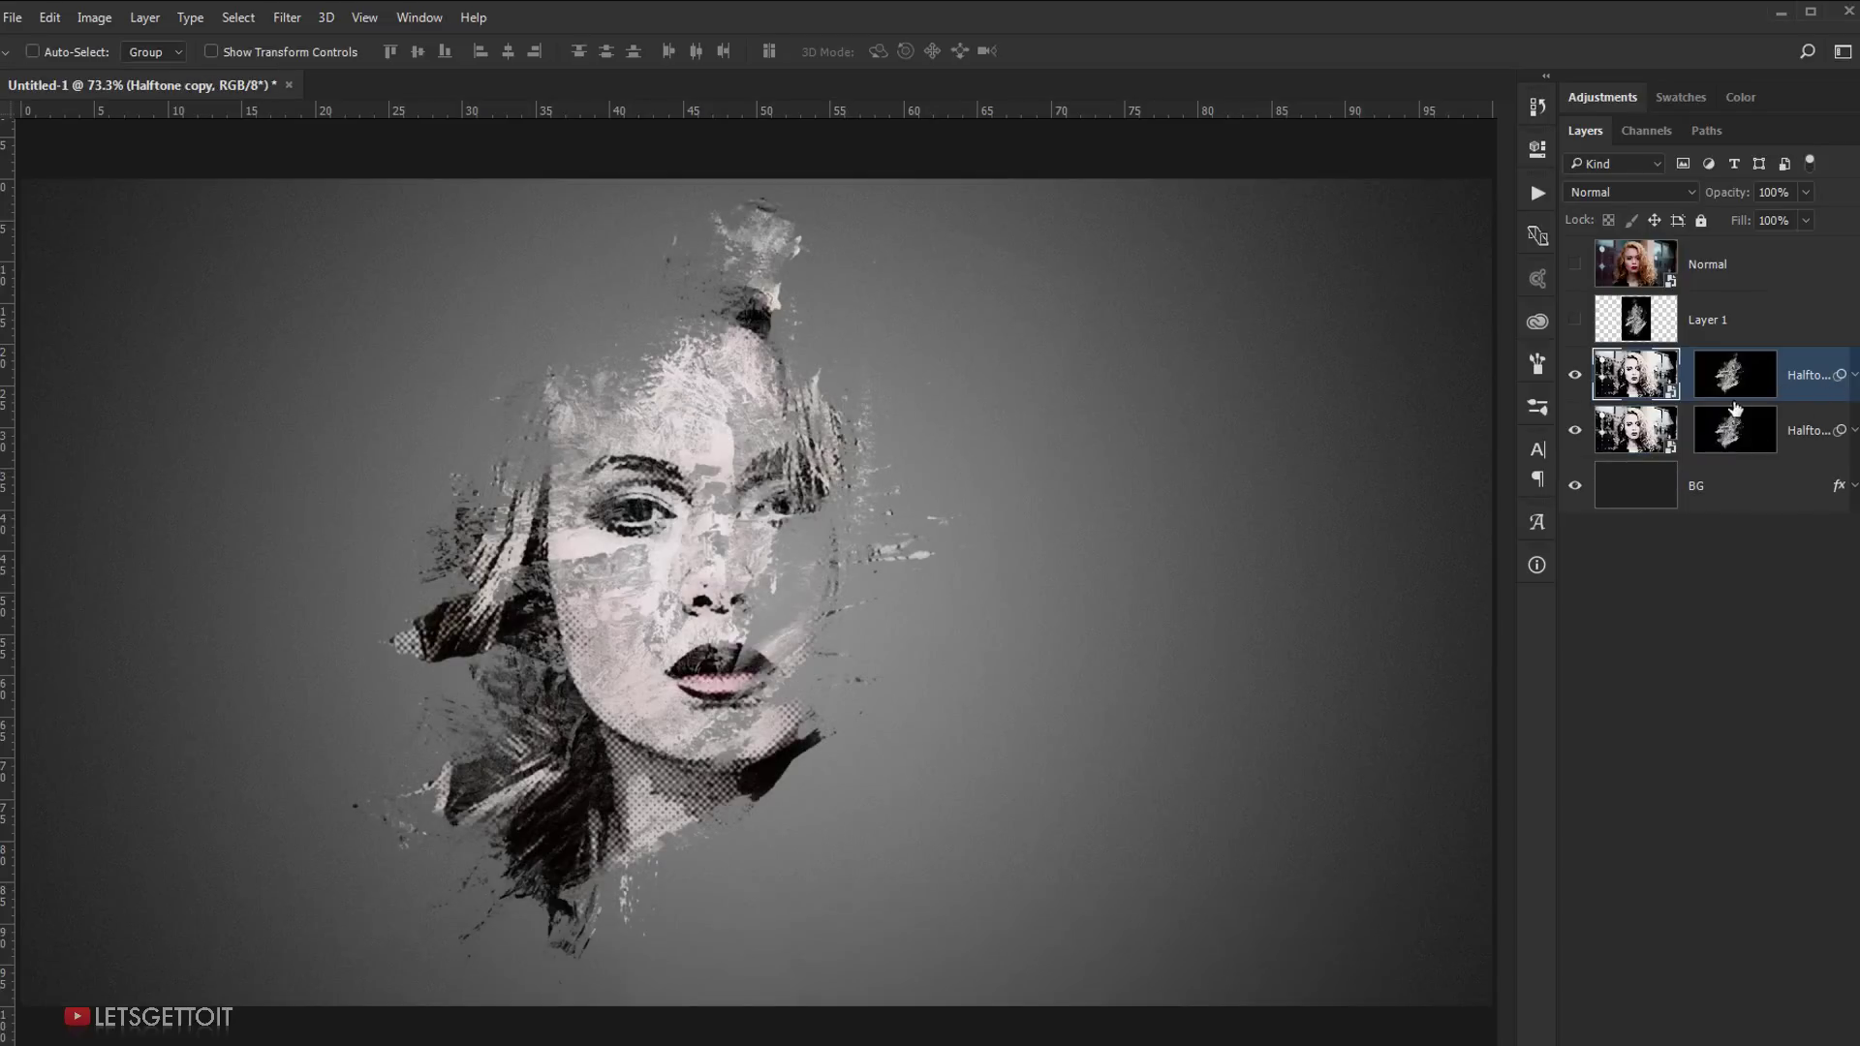
left_click(1762, 384)
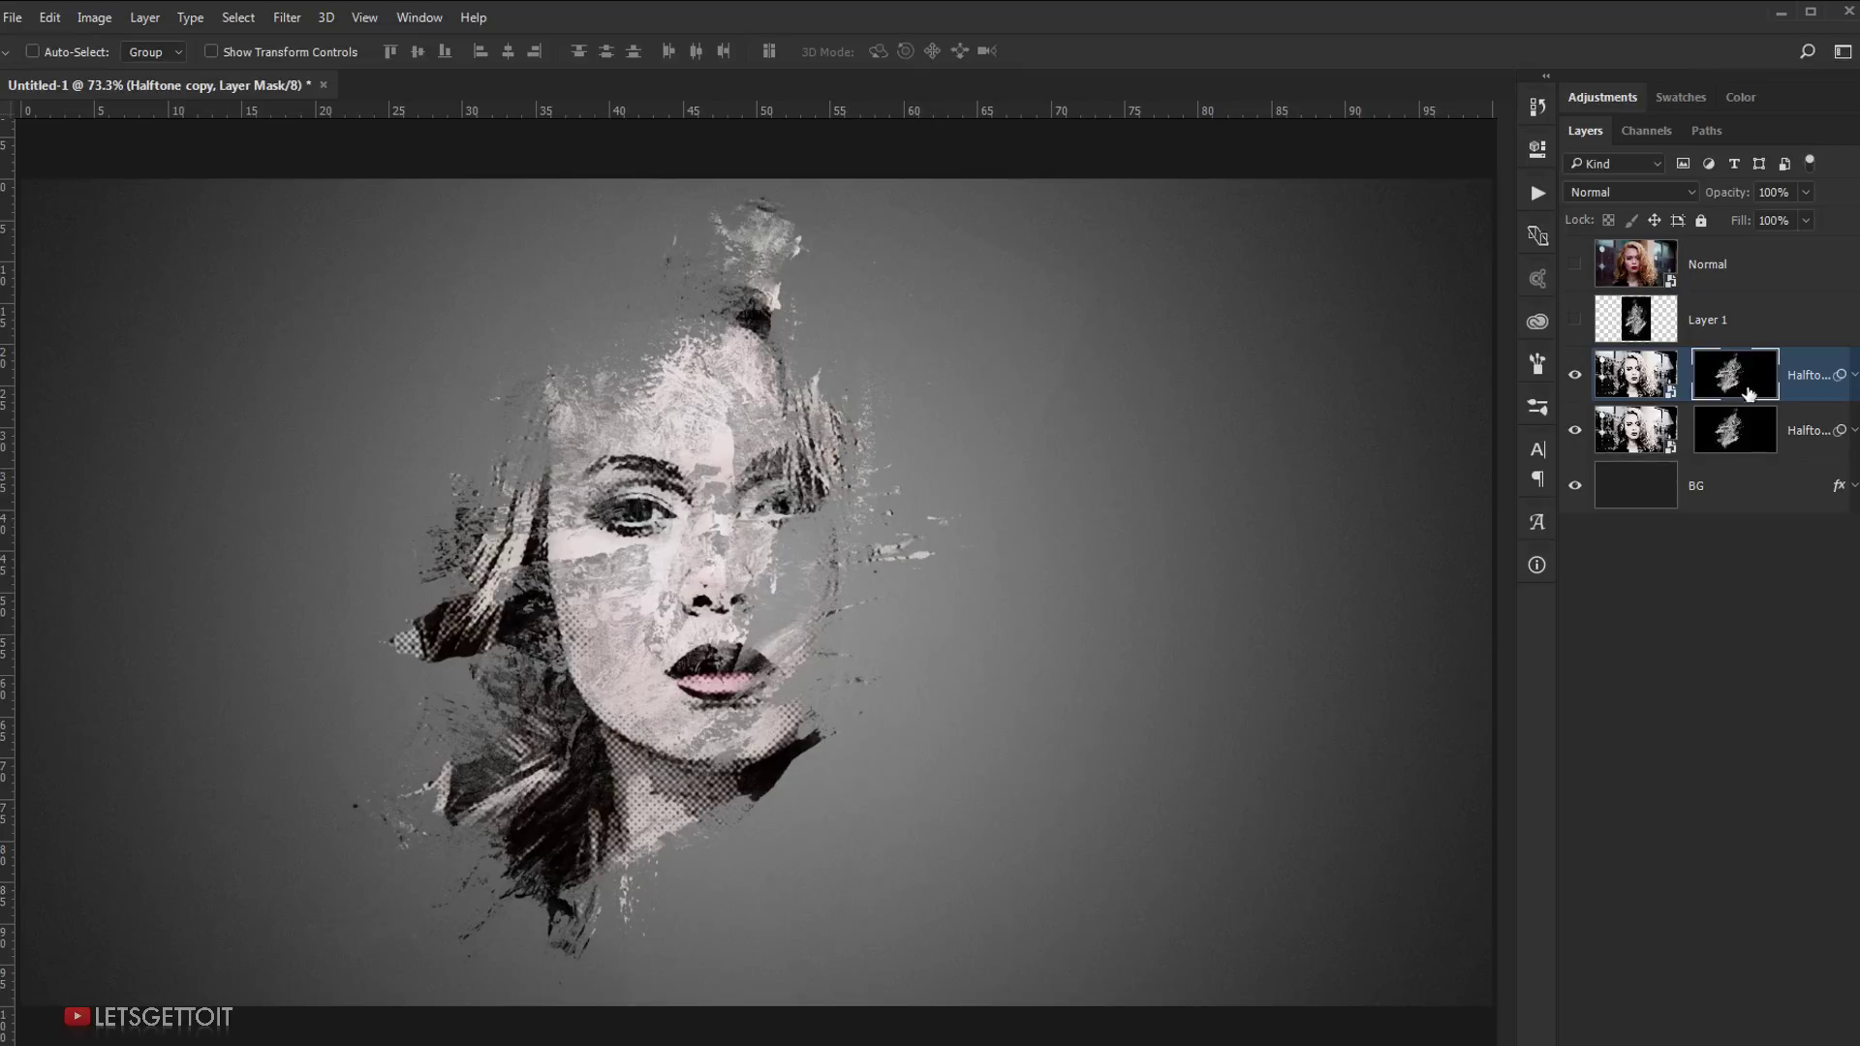
Step: Scale the copy's mask to about 76%, rotate it about -10° and place it over the hair beside the face
key("ctrl+t")
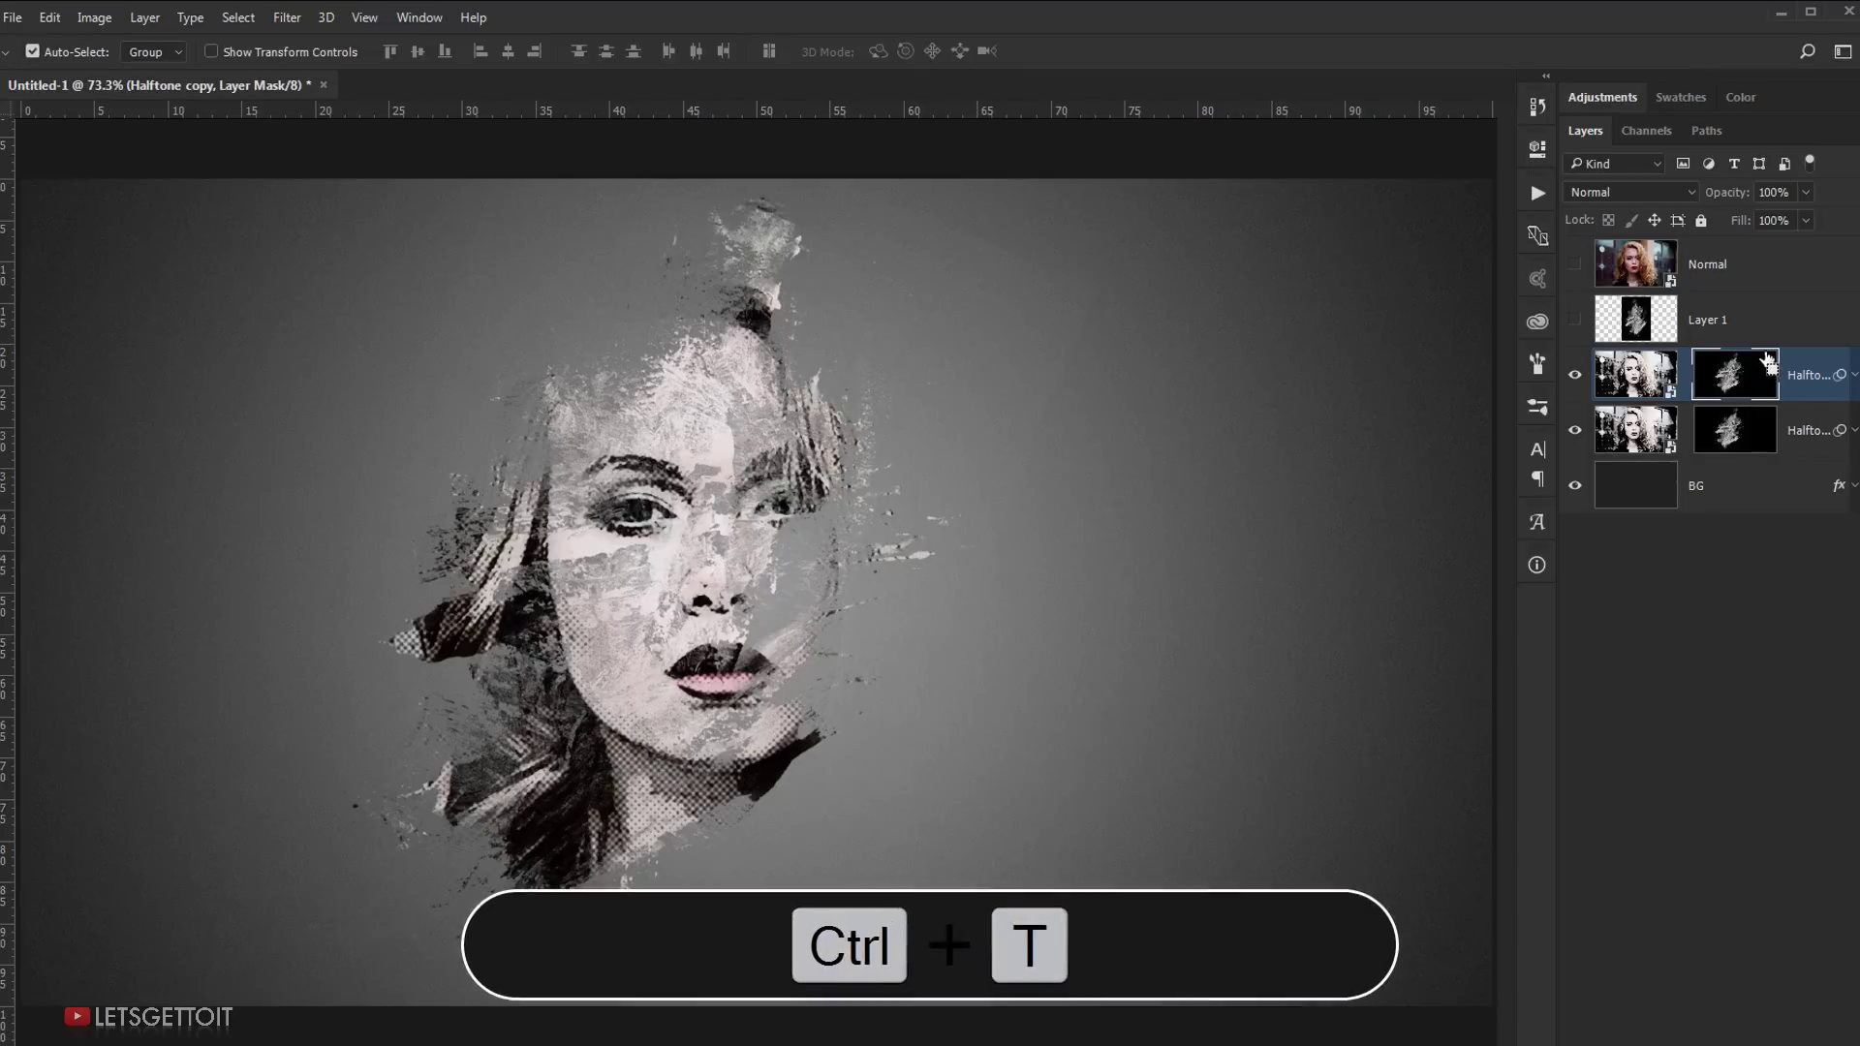
key("ctrl+minus")
left_click_drag(975, 257, 905, 340)
left_click_drag(747, 566, 842, 617)
left_click_drag(959, 305, 712, 267)
left_click_drag(785, 708, 829, 655)
left_click_drag(1114, 576, 1008, 671)
left_click_drag(929, 605, 938, 613)
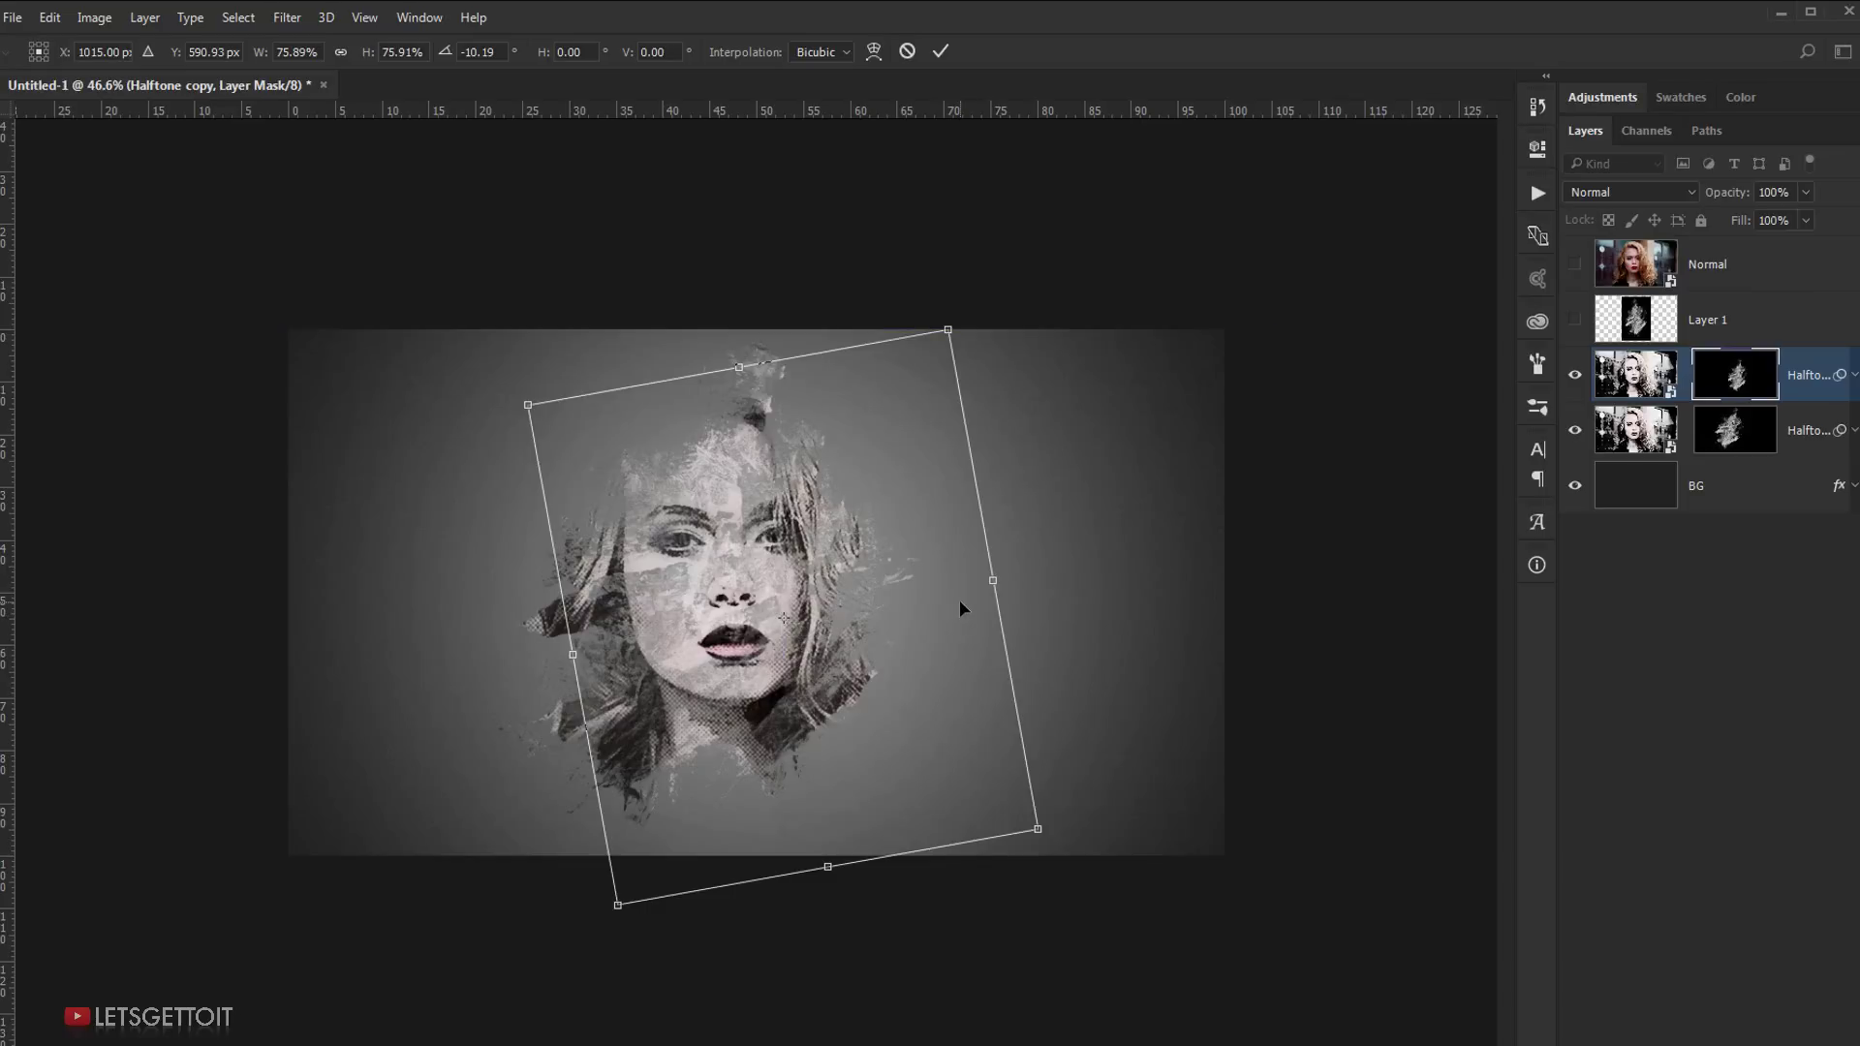
key("Return")
key("ctrl+0")
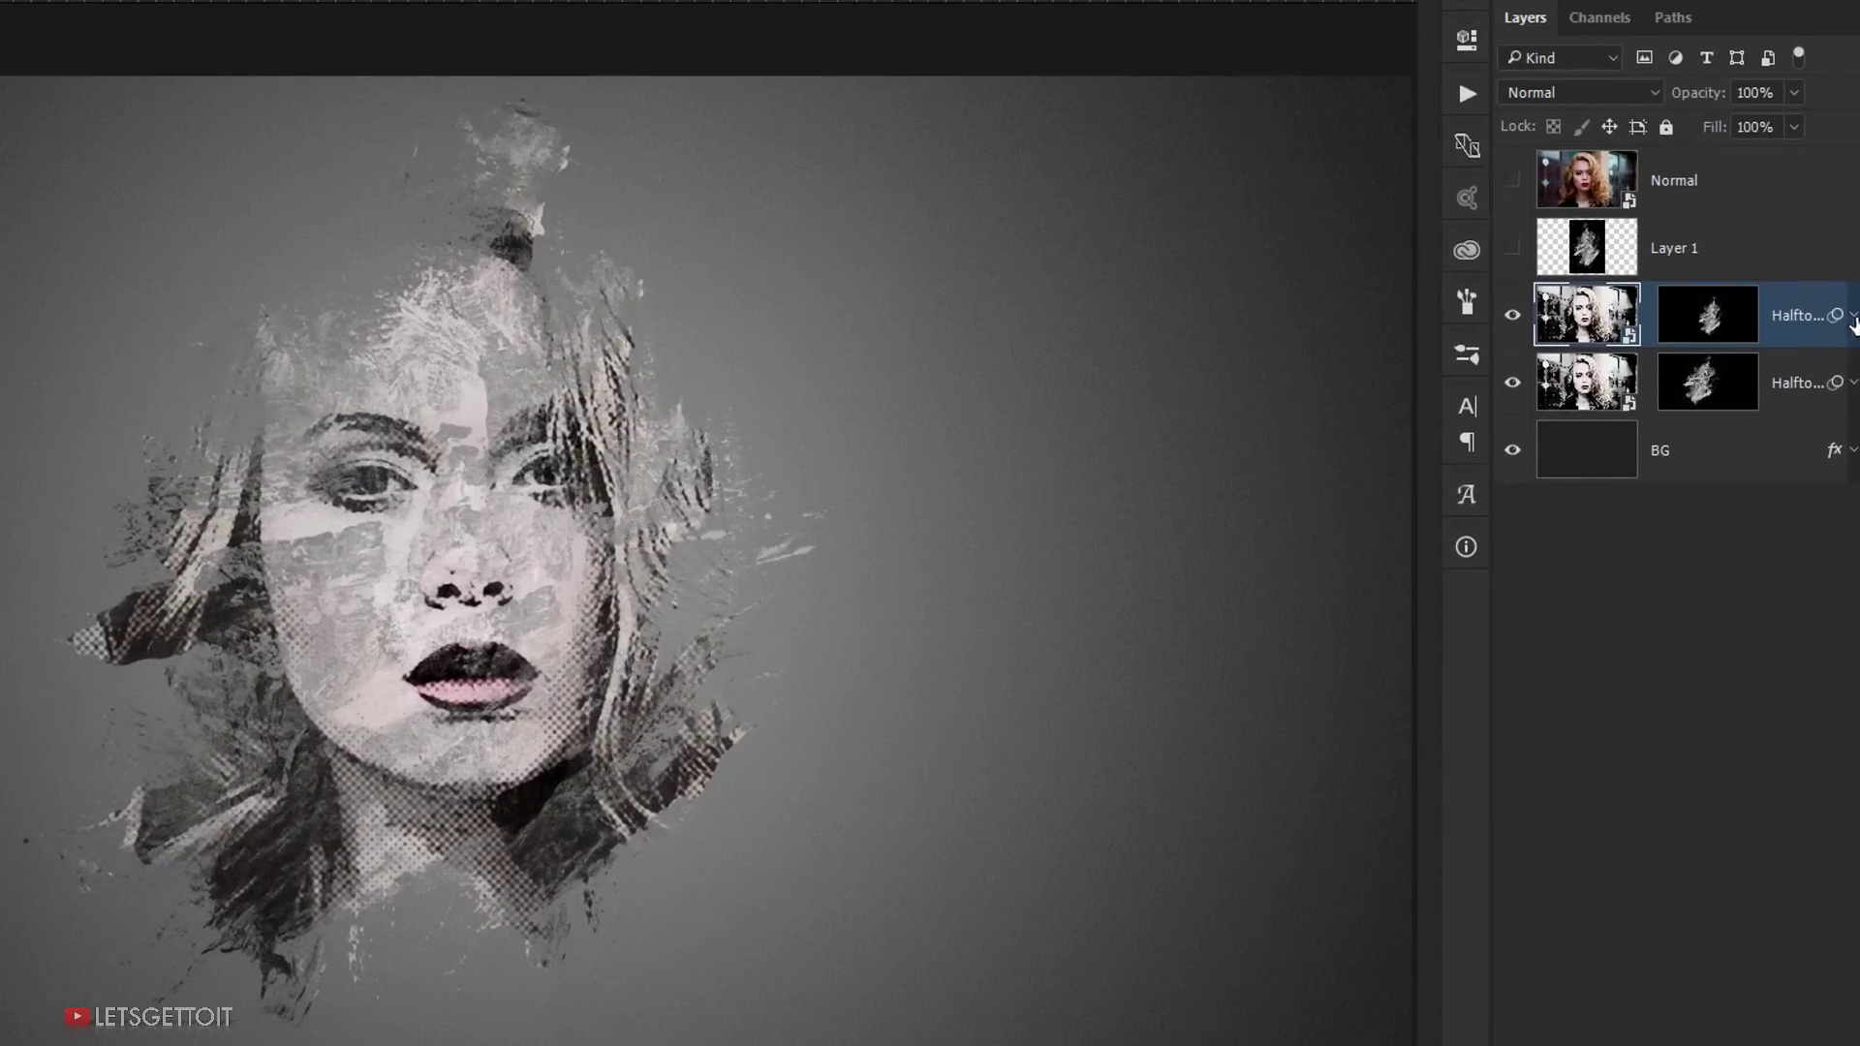
Step: Set the blending mode of the Halftone copy's upper Filter Gallery smart filter to Soft Light
left_click(1853, 374)
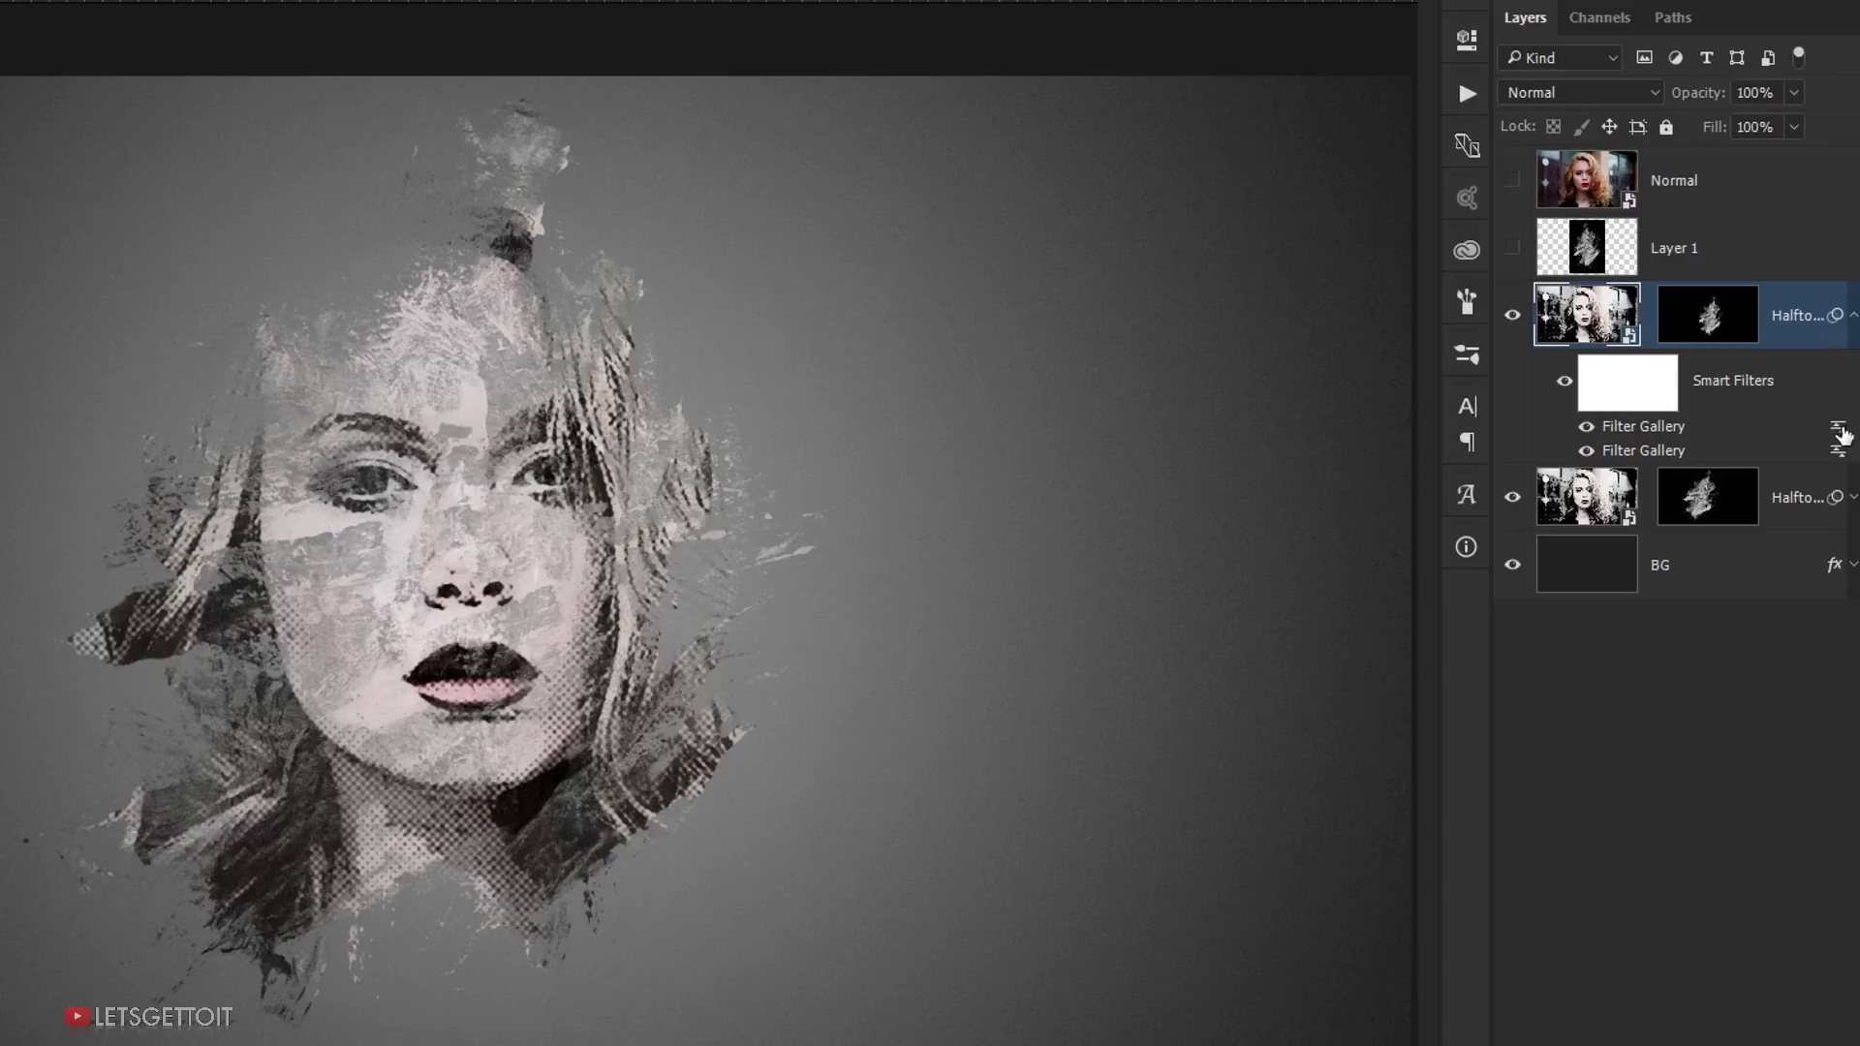
double_click(1839, 428)
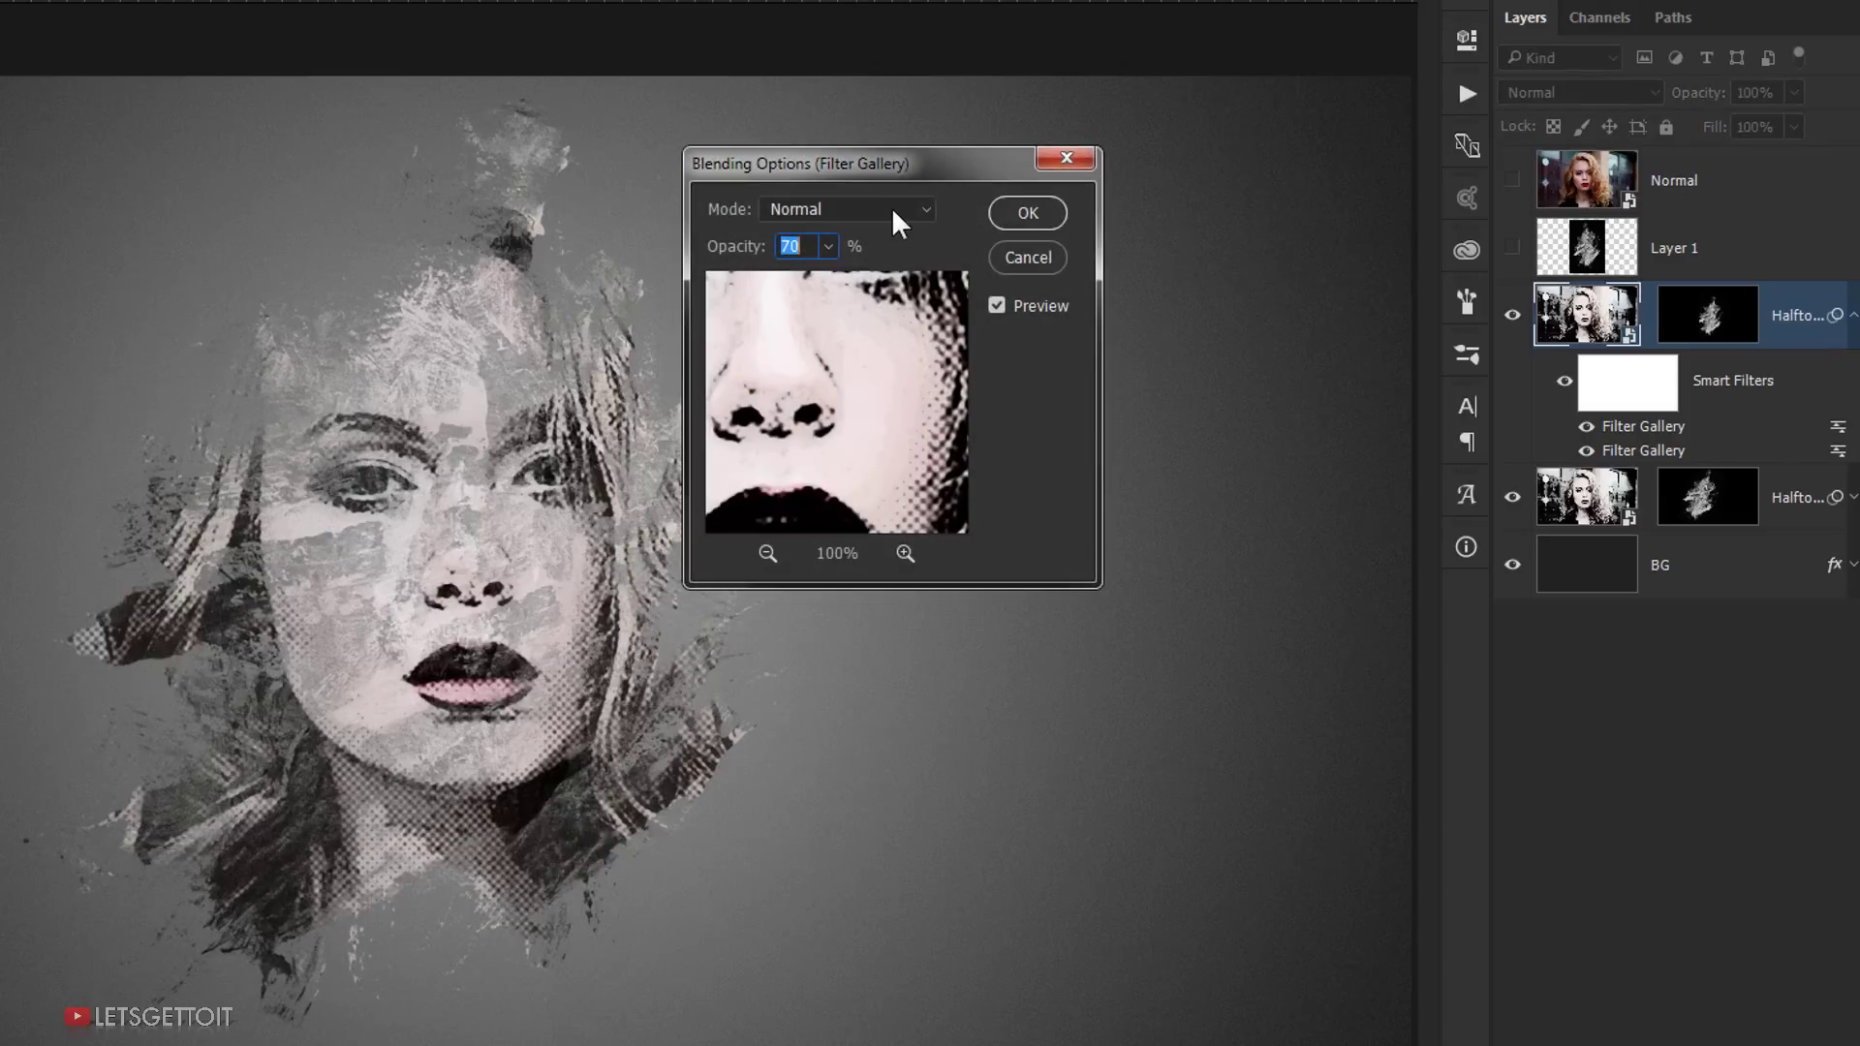
left_click(898, 223)
left_click(821, 519)
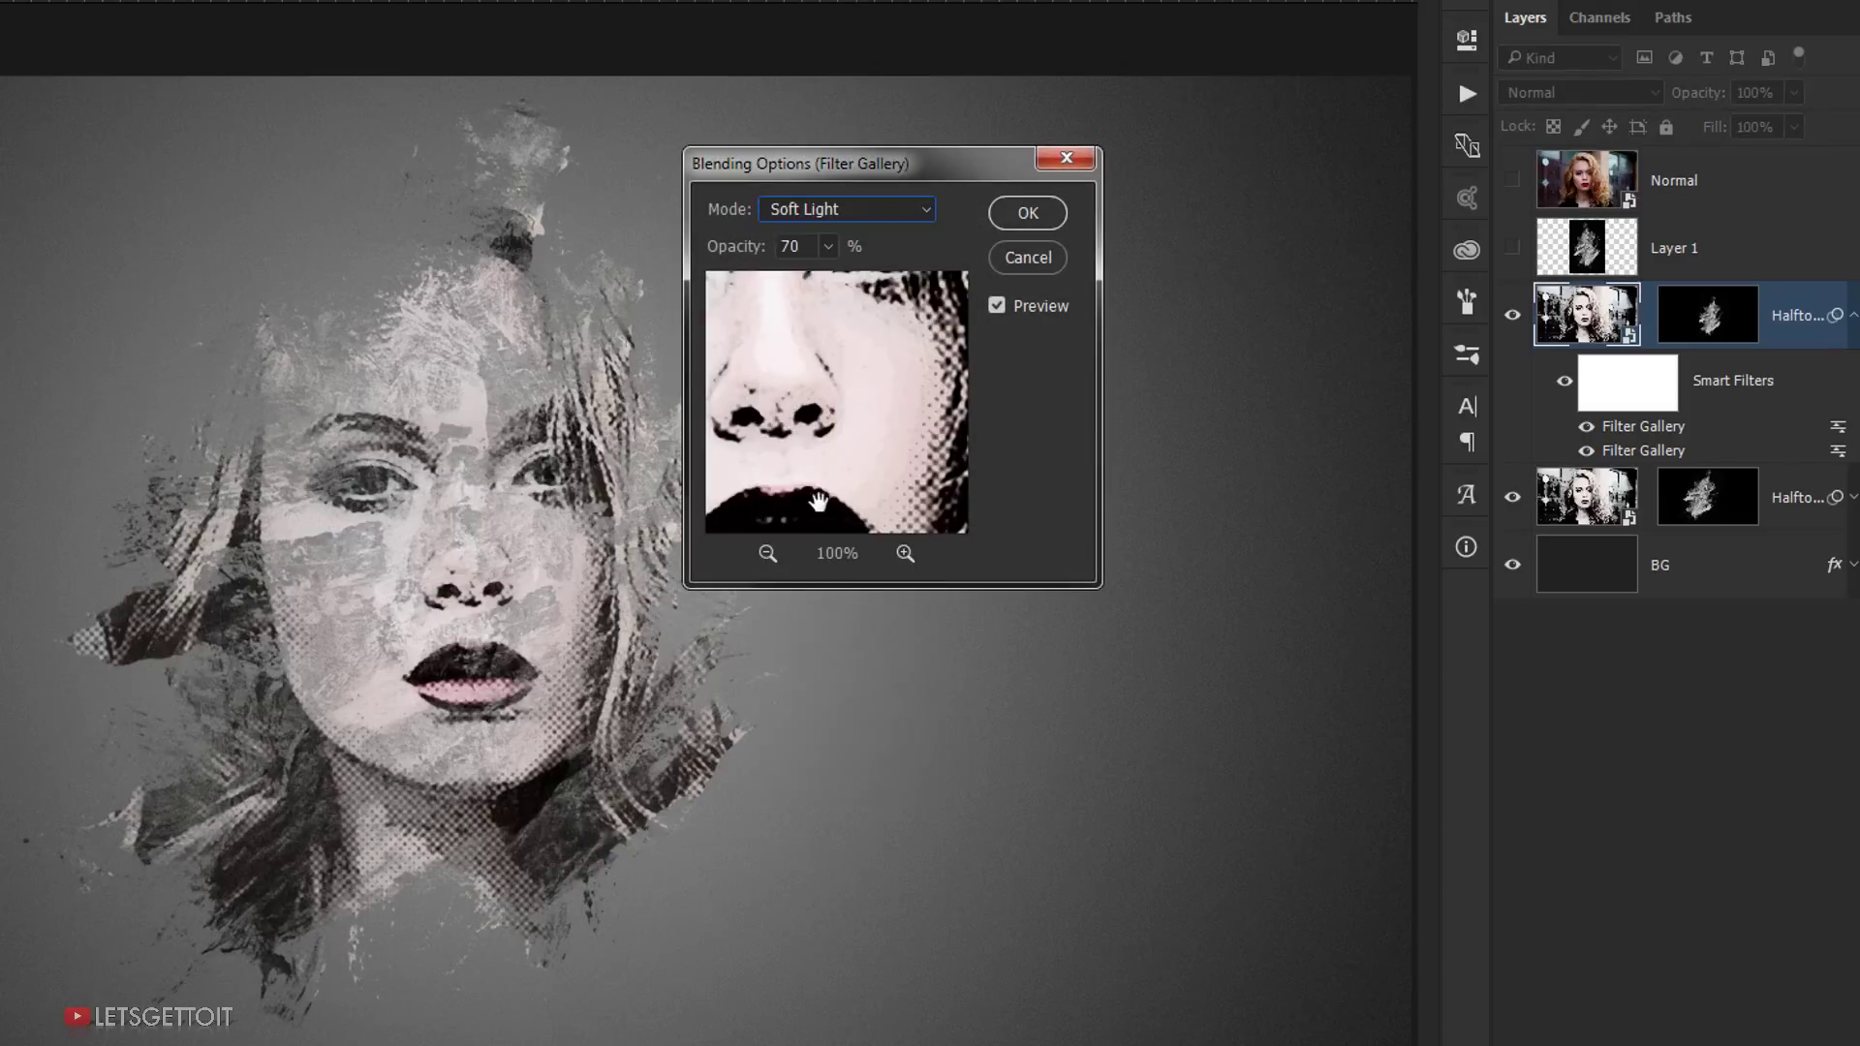
left_click(1034, 215)
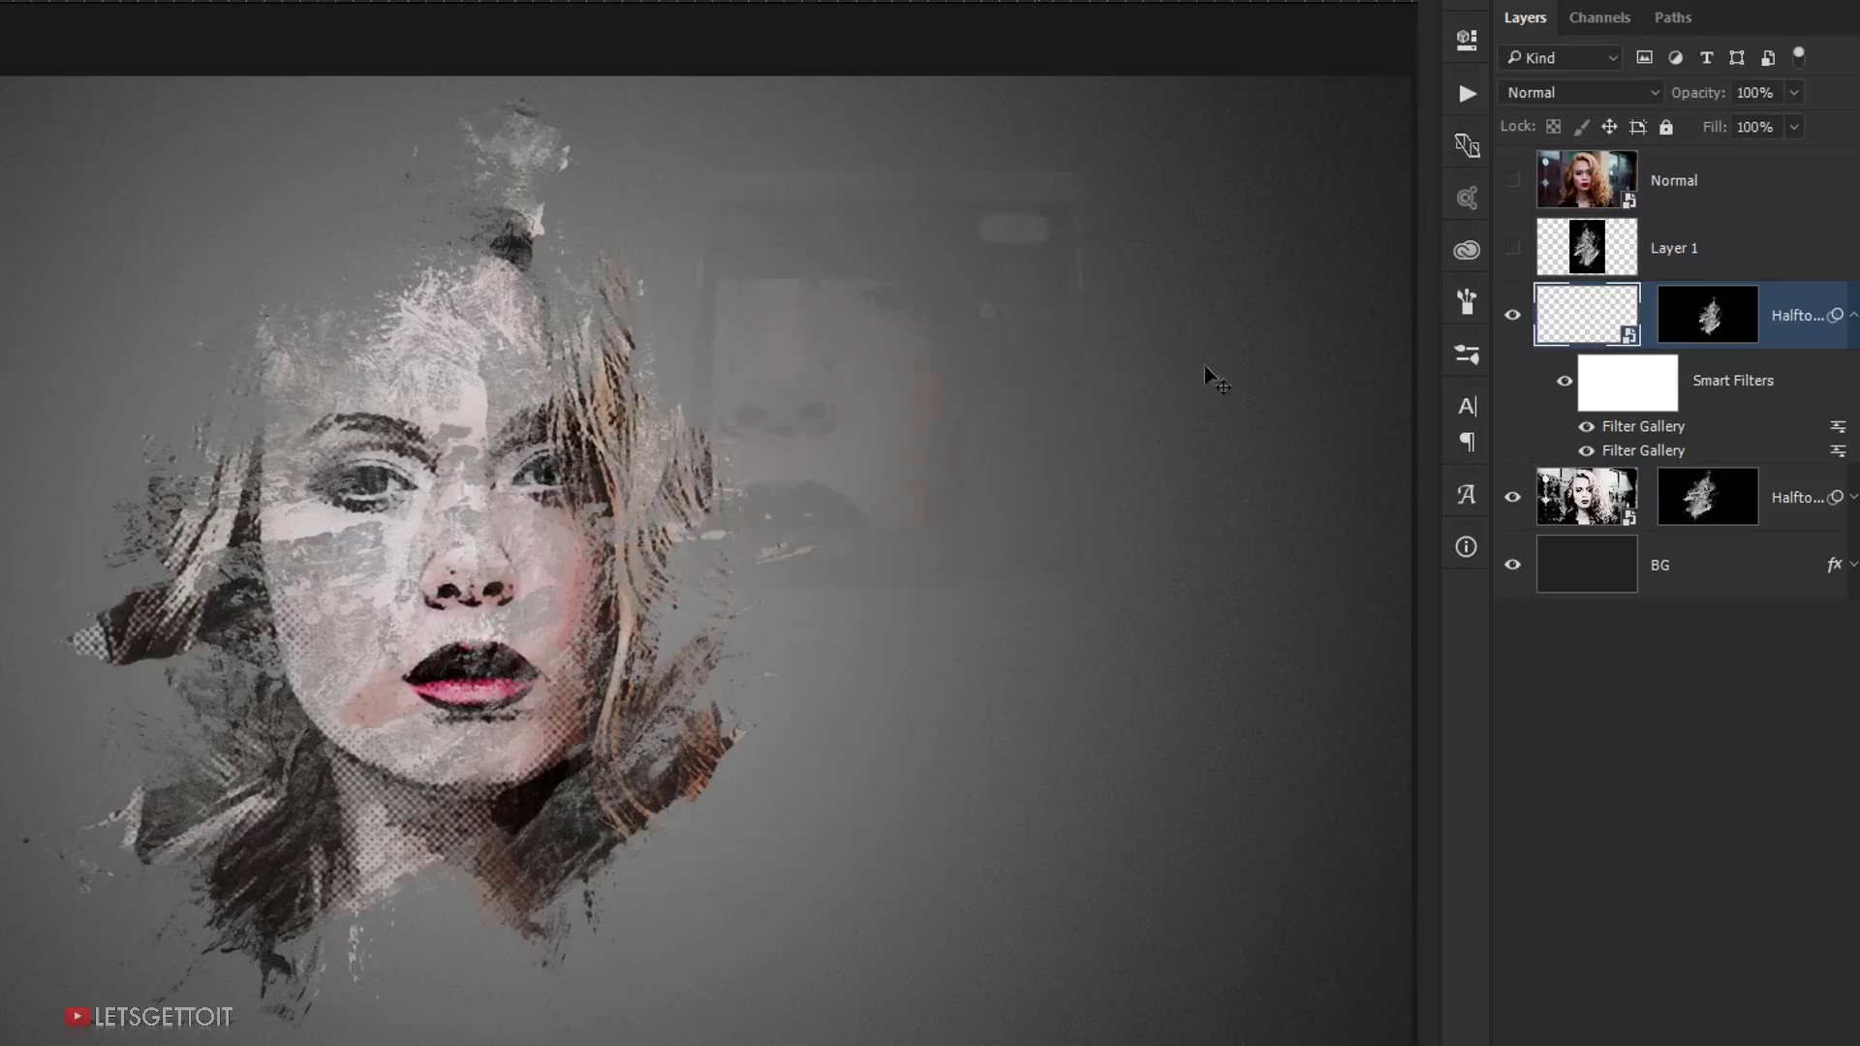
left_click(1852, 317)
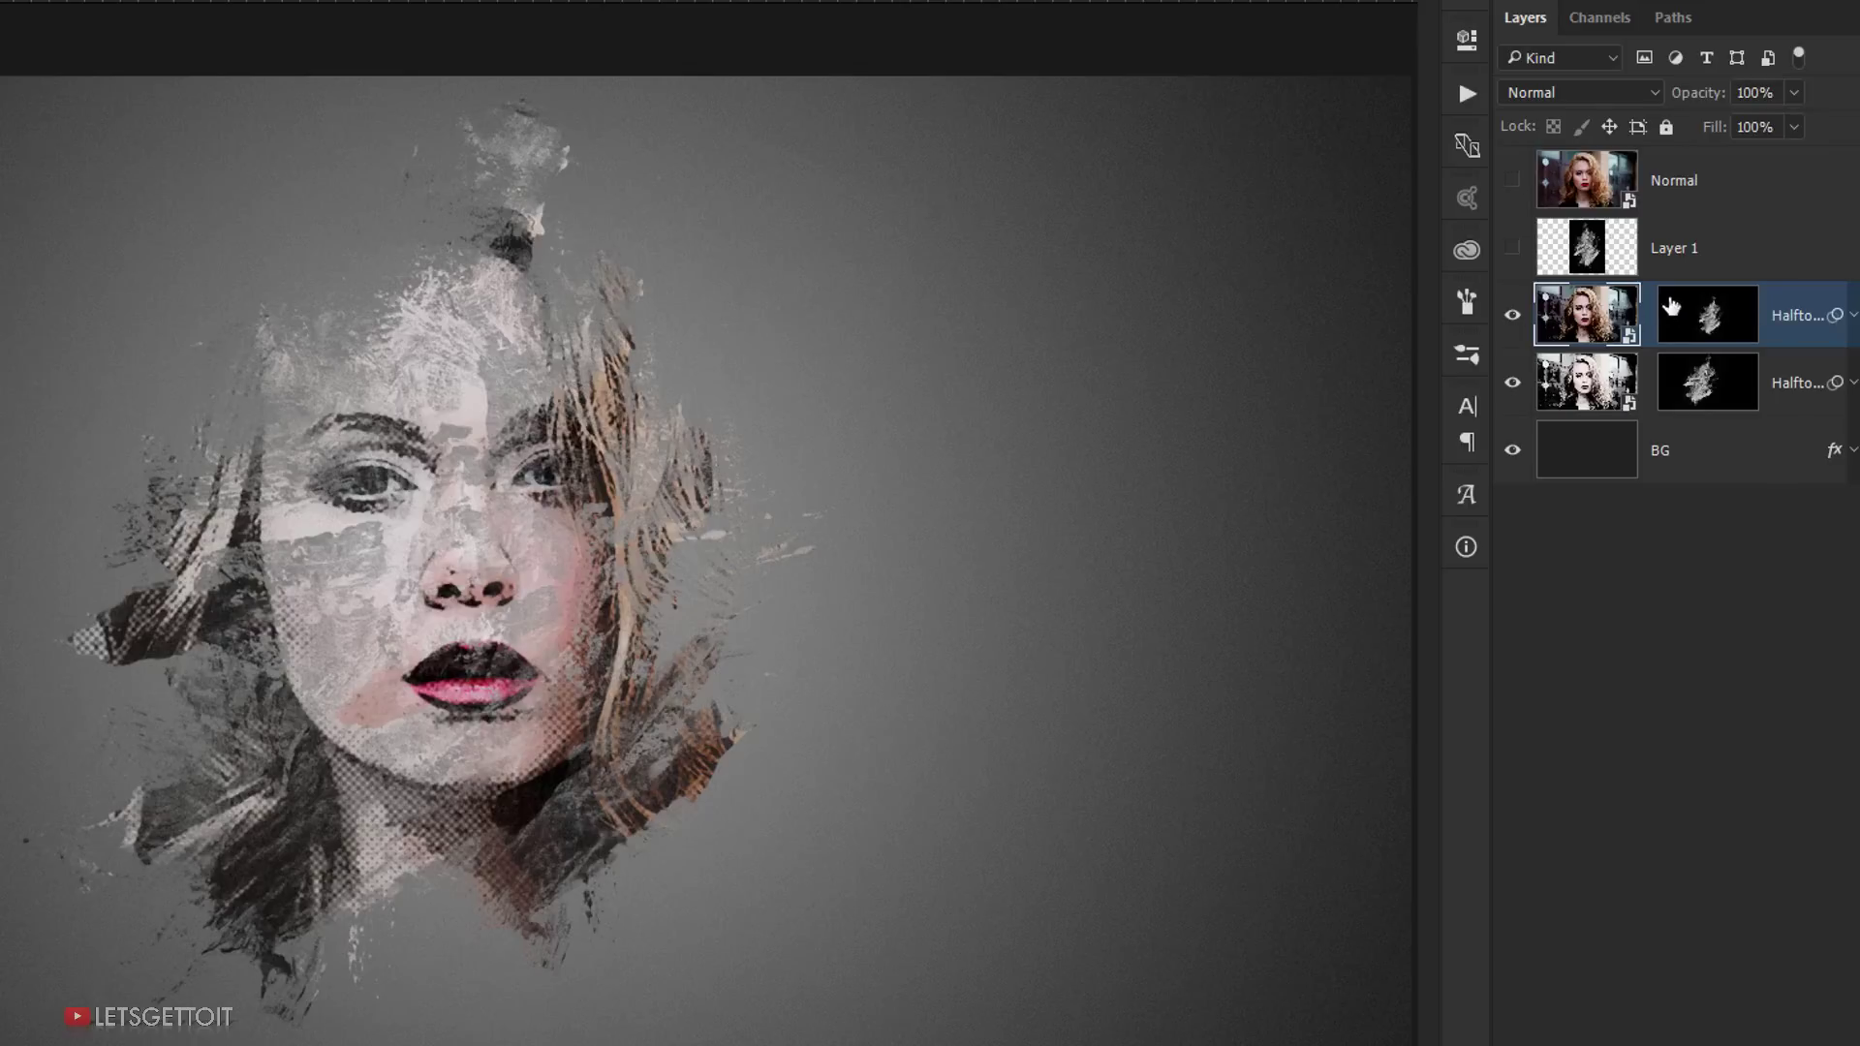
Step: Change the Halftone copy layer's blend mode to Linear Burn
left_click(1582, 89)
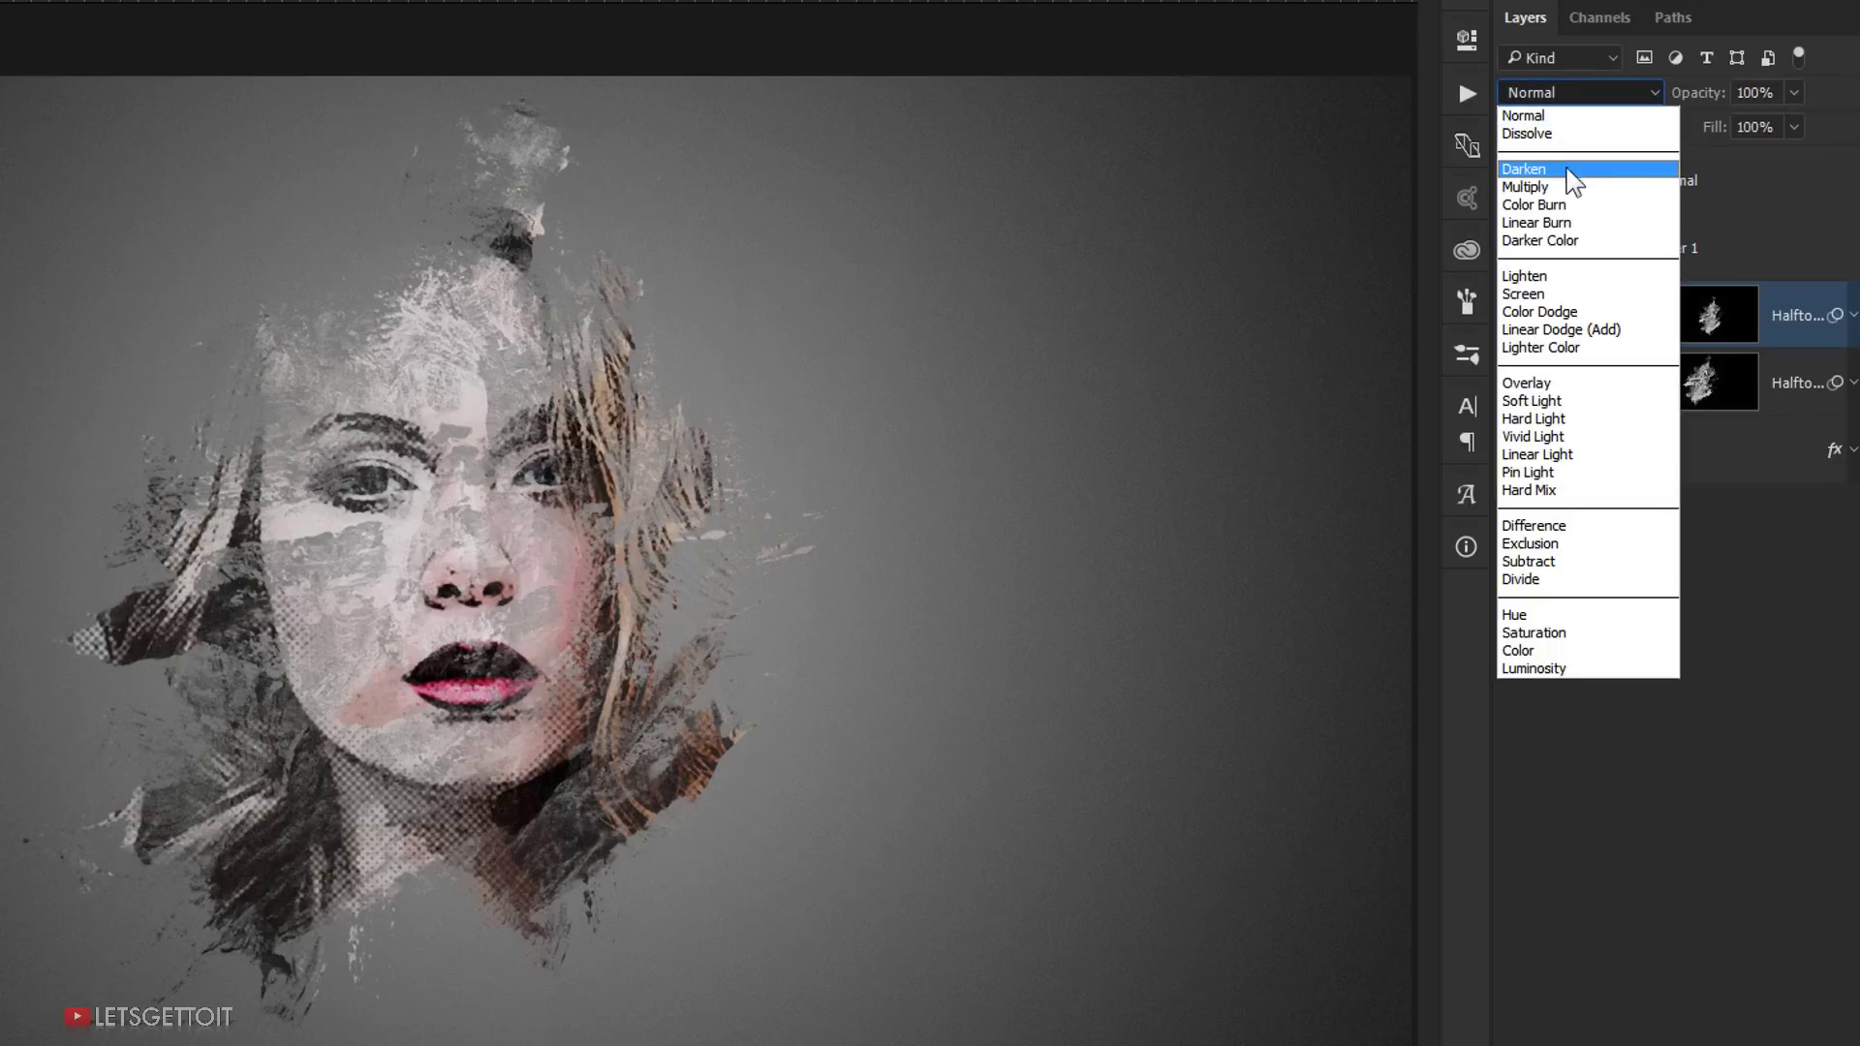
left_click(1574, 224)
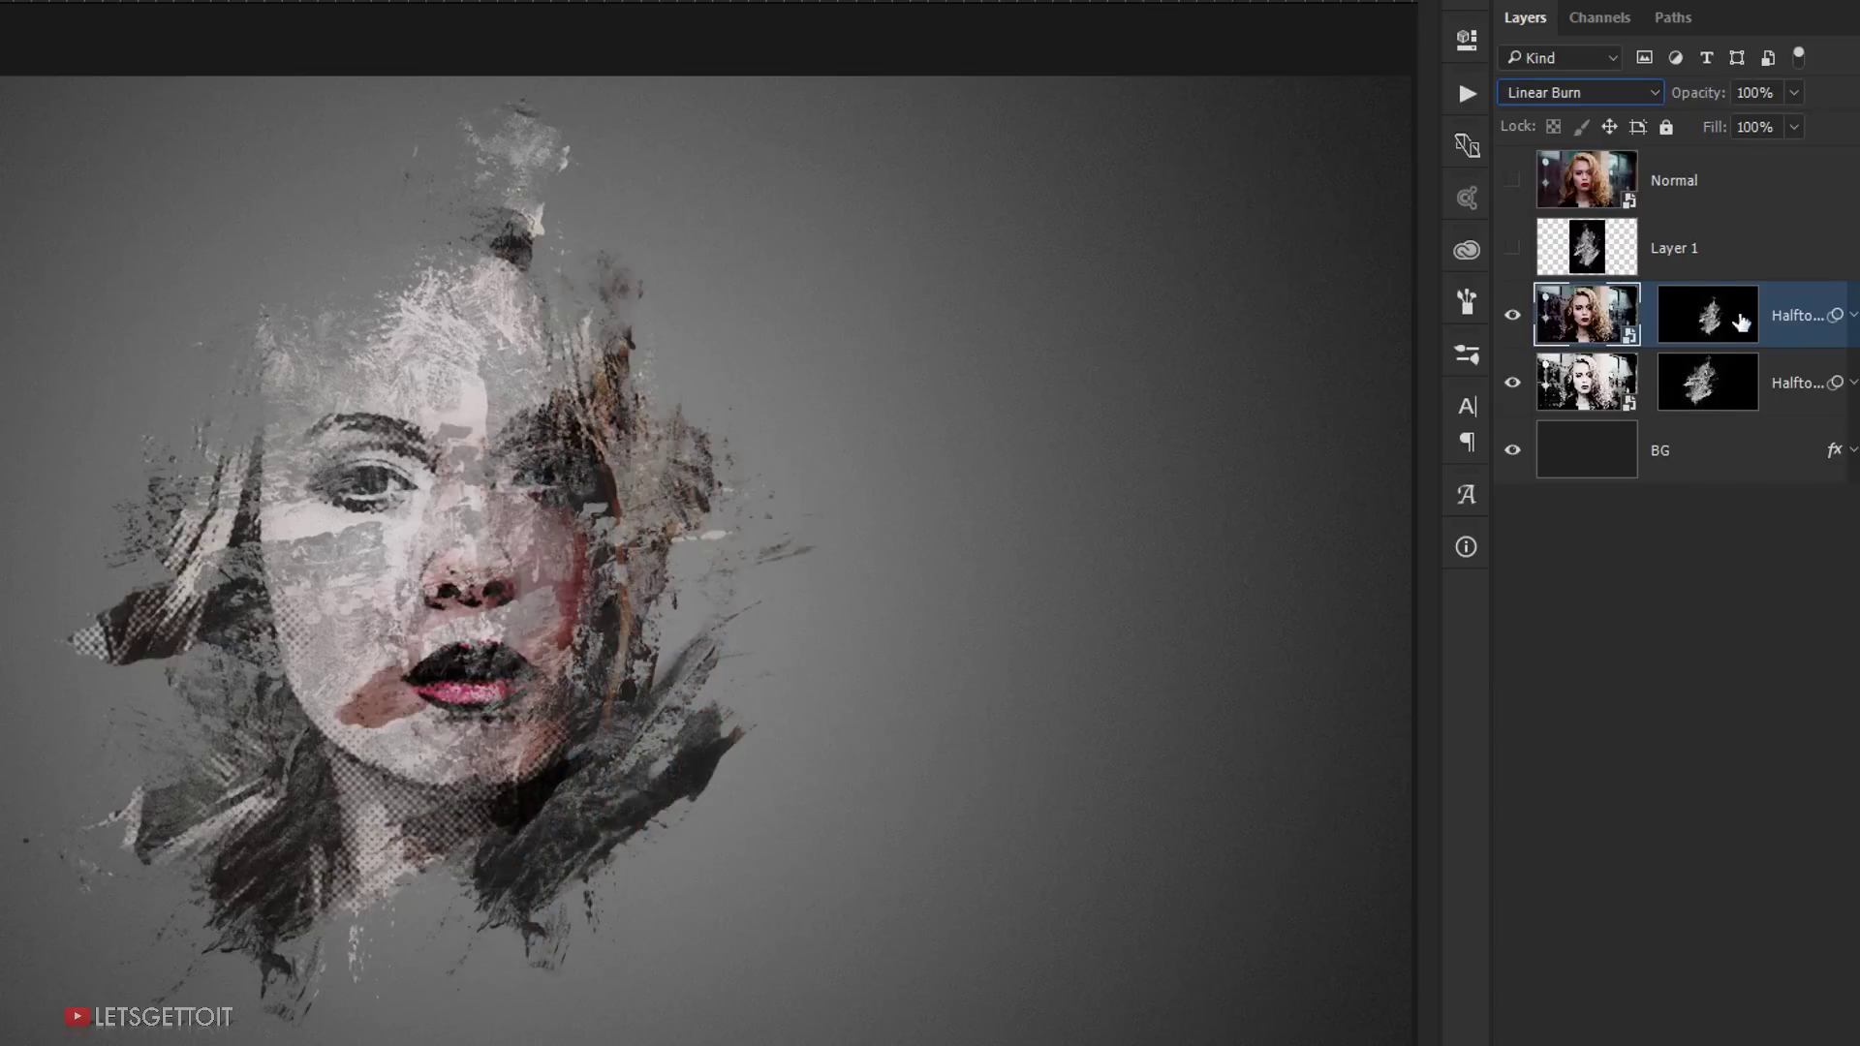
left_click(1714, 572)
Step: Rotate the Halftone copy's mask about 17° clockwise and shift it slightly upward over the face and hair
left_click(1707, 322)
left_click(1706, 329)
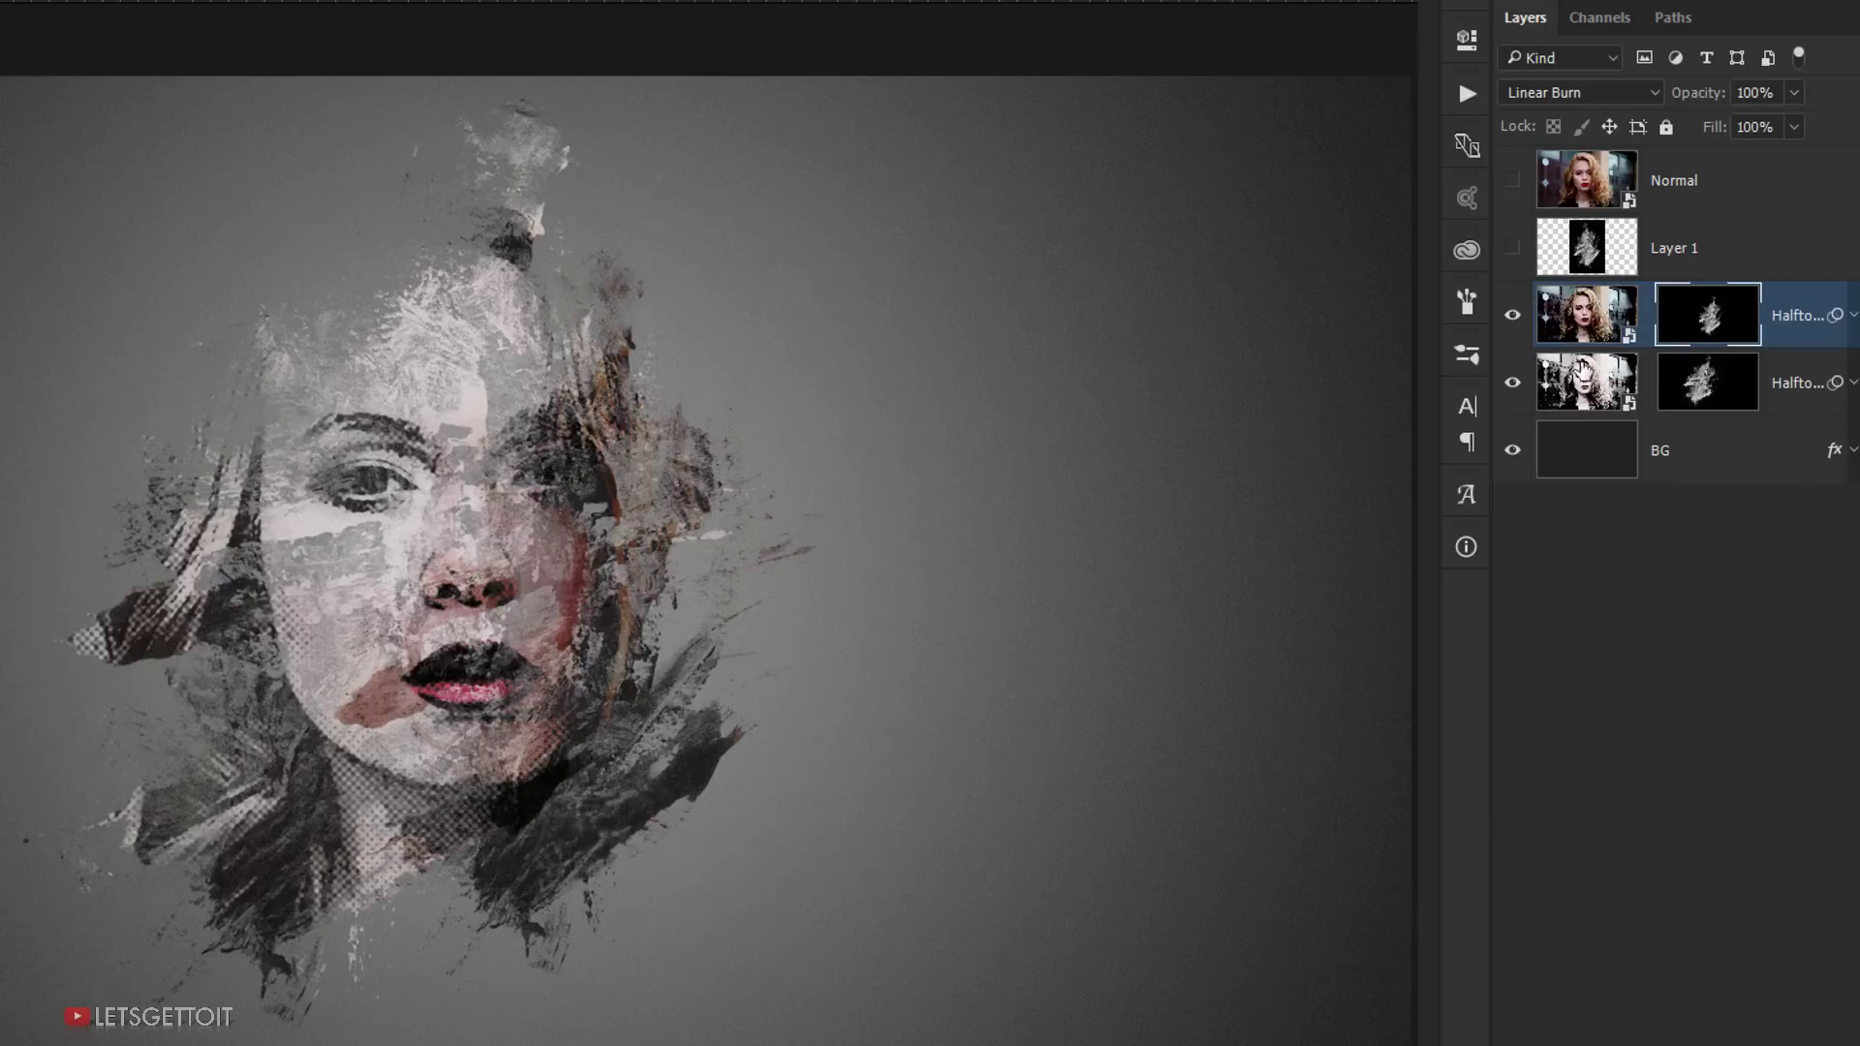
key("ctrl+t")
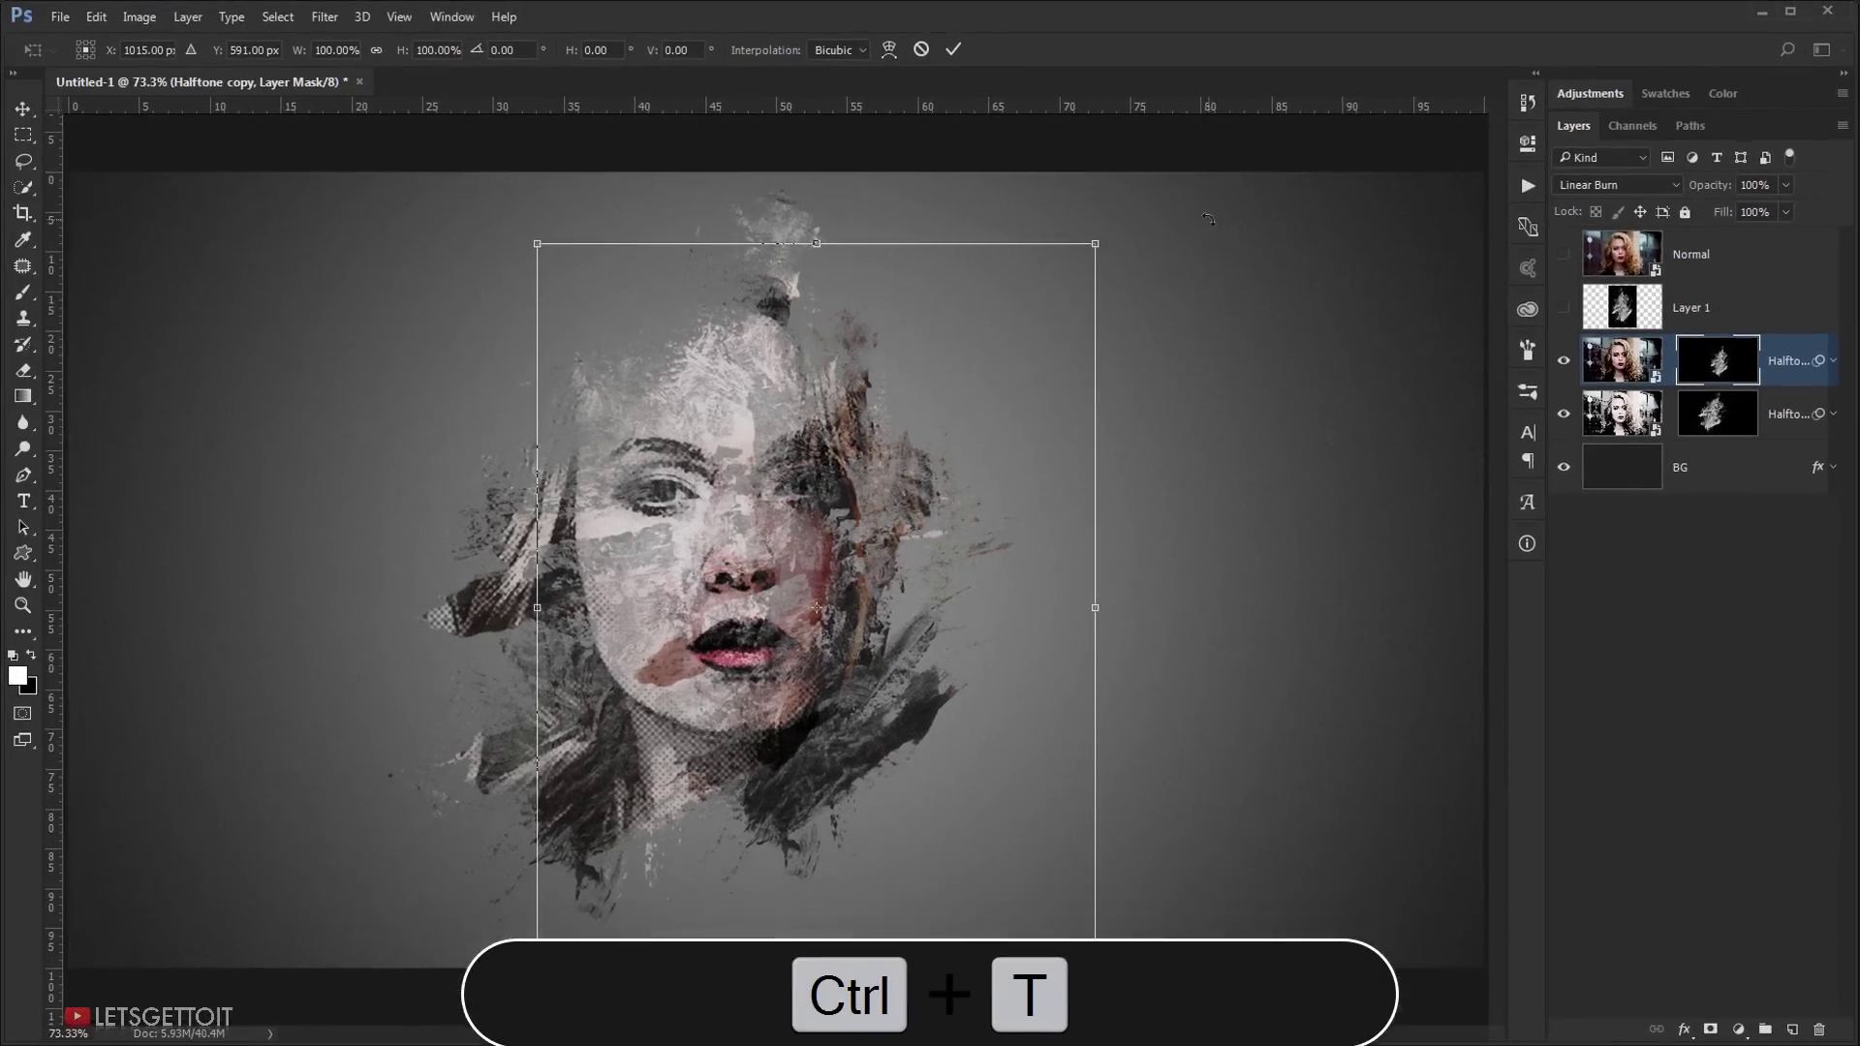
left_click_drag(1208, 219, 1259, 290)
left_click_drag(838, 585, 852, 547)
left_click_drag(1124, 620, 1123, 659)
left_click_drag(847, 542, 847, 504)
left_click_drag(1123, 658, 1121, 667)
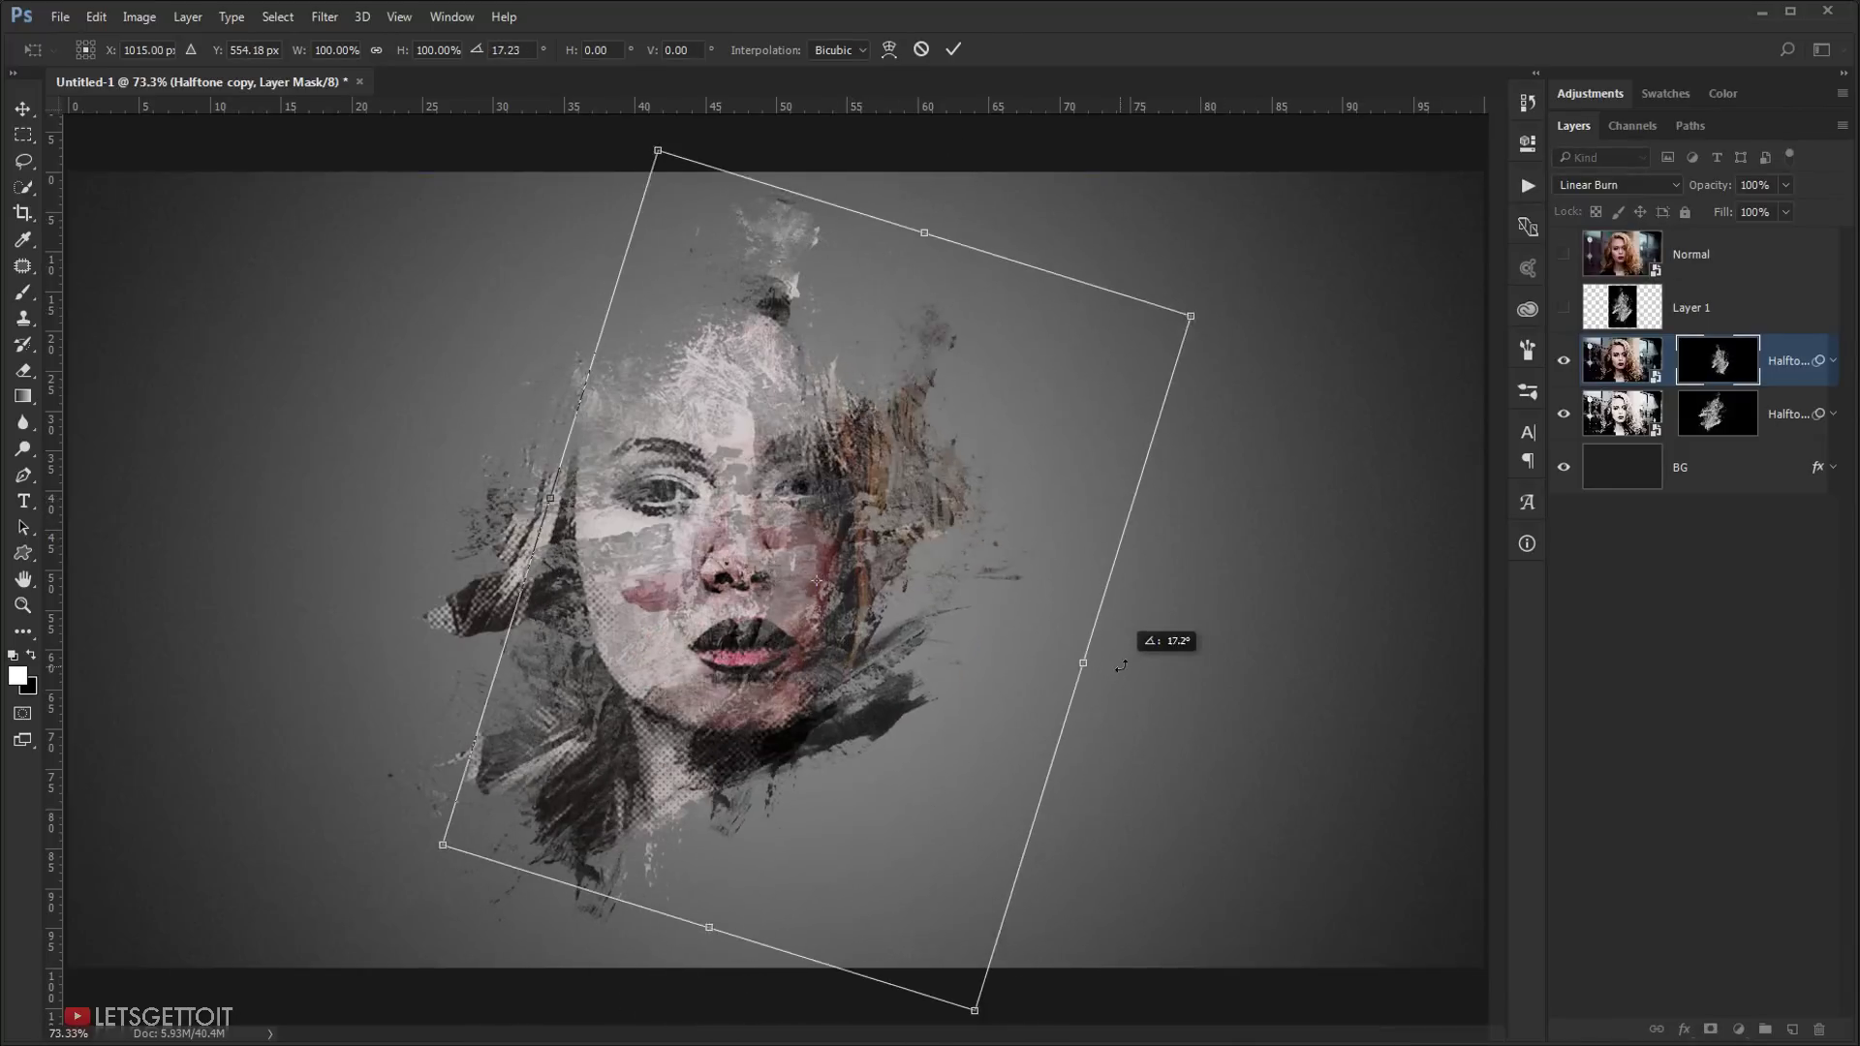
key("Return")
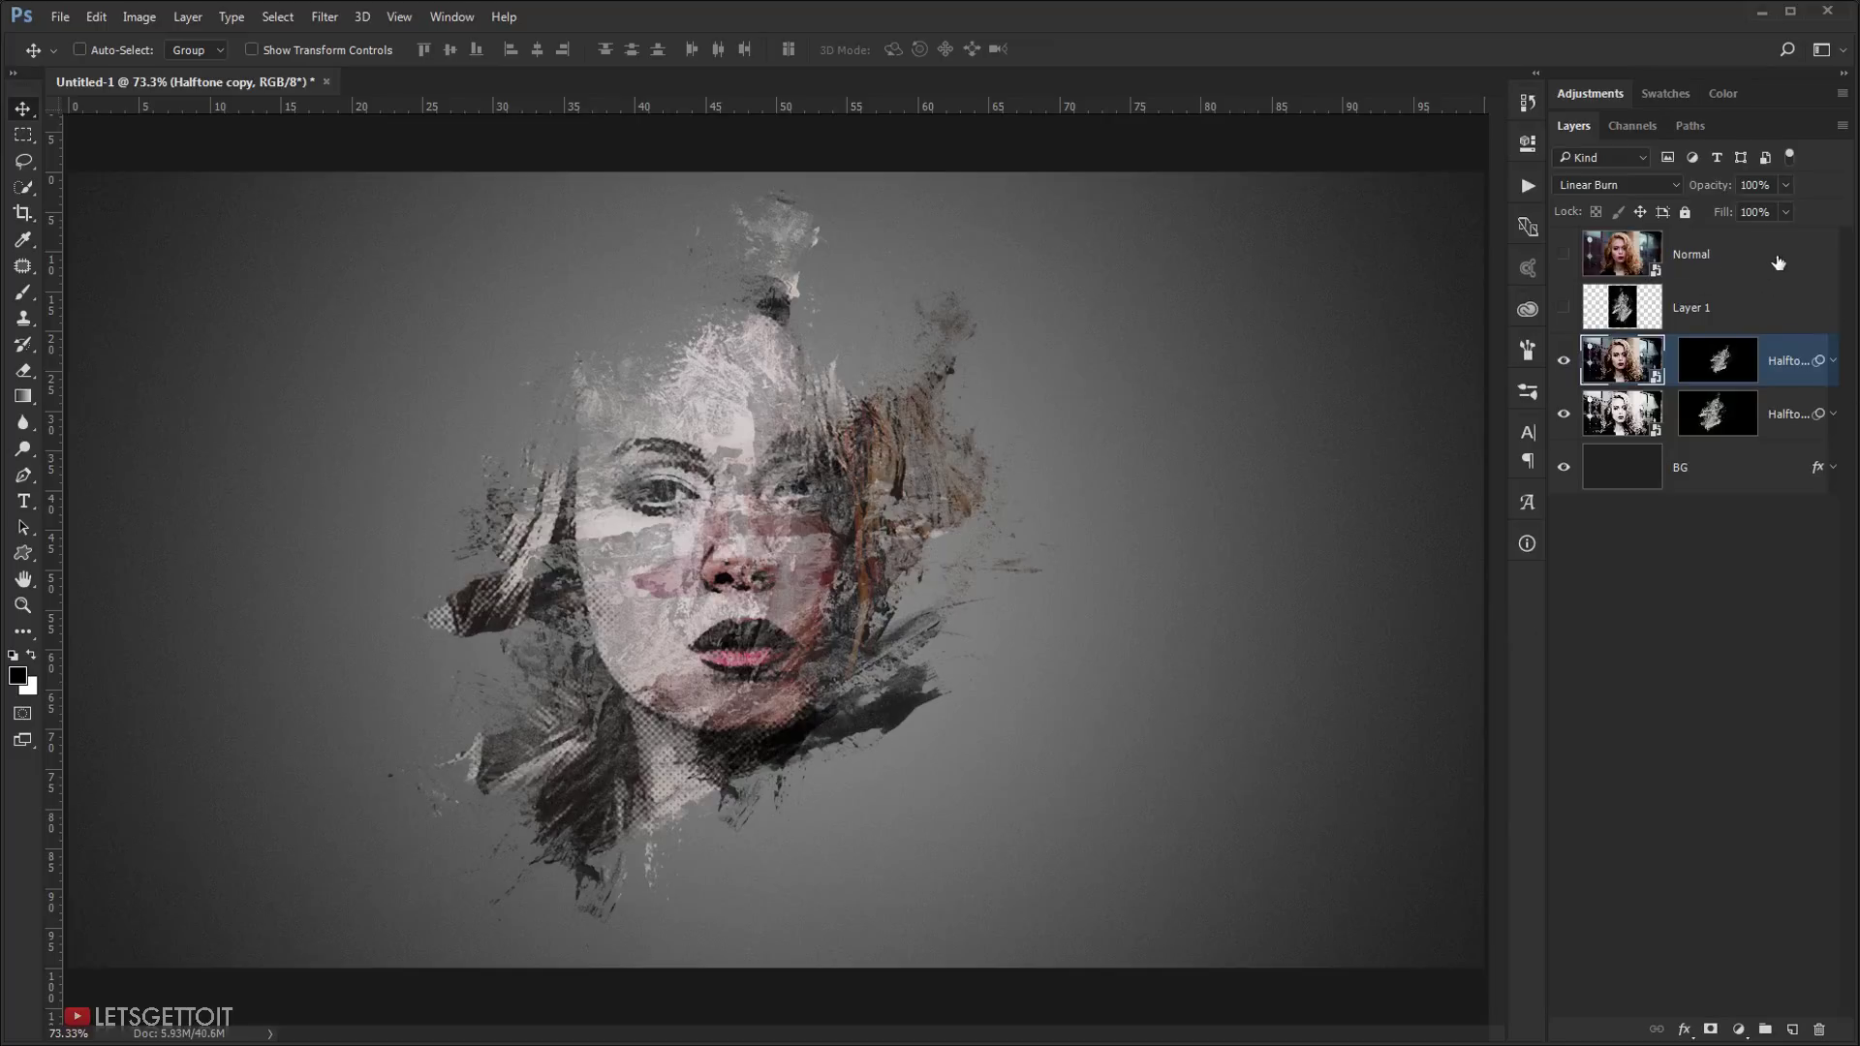
Step: Move the Normal layer below the texture Layer 1 and delete Layer 1
left_click_drag(1712, 251, 1633, 318)
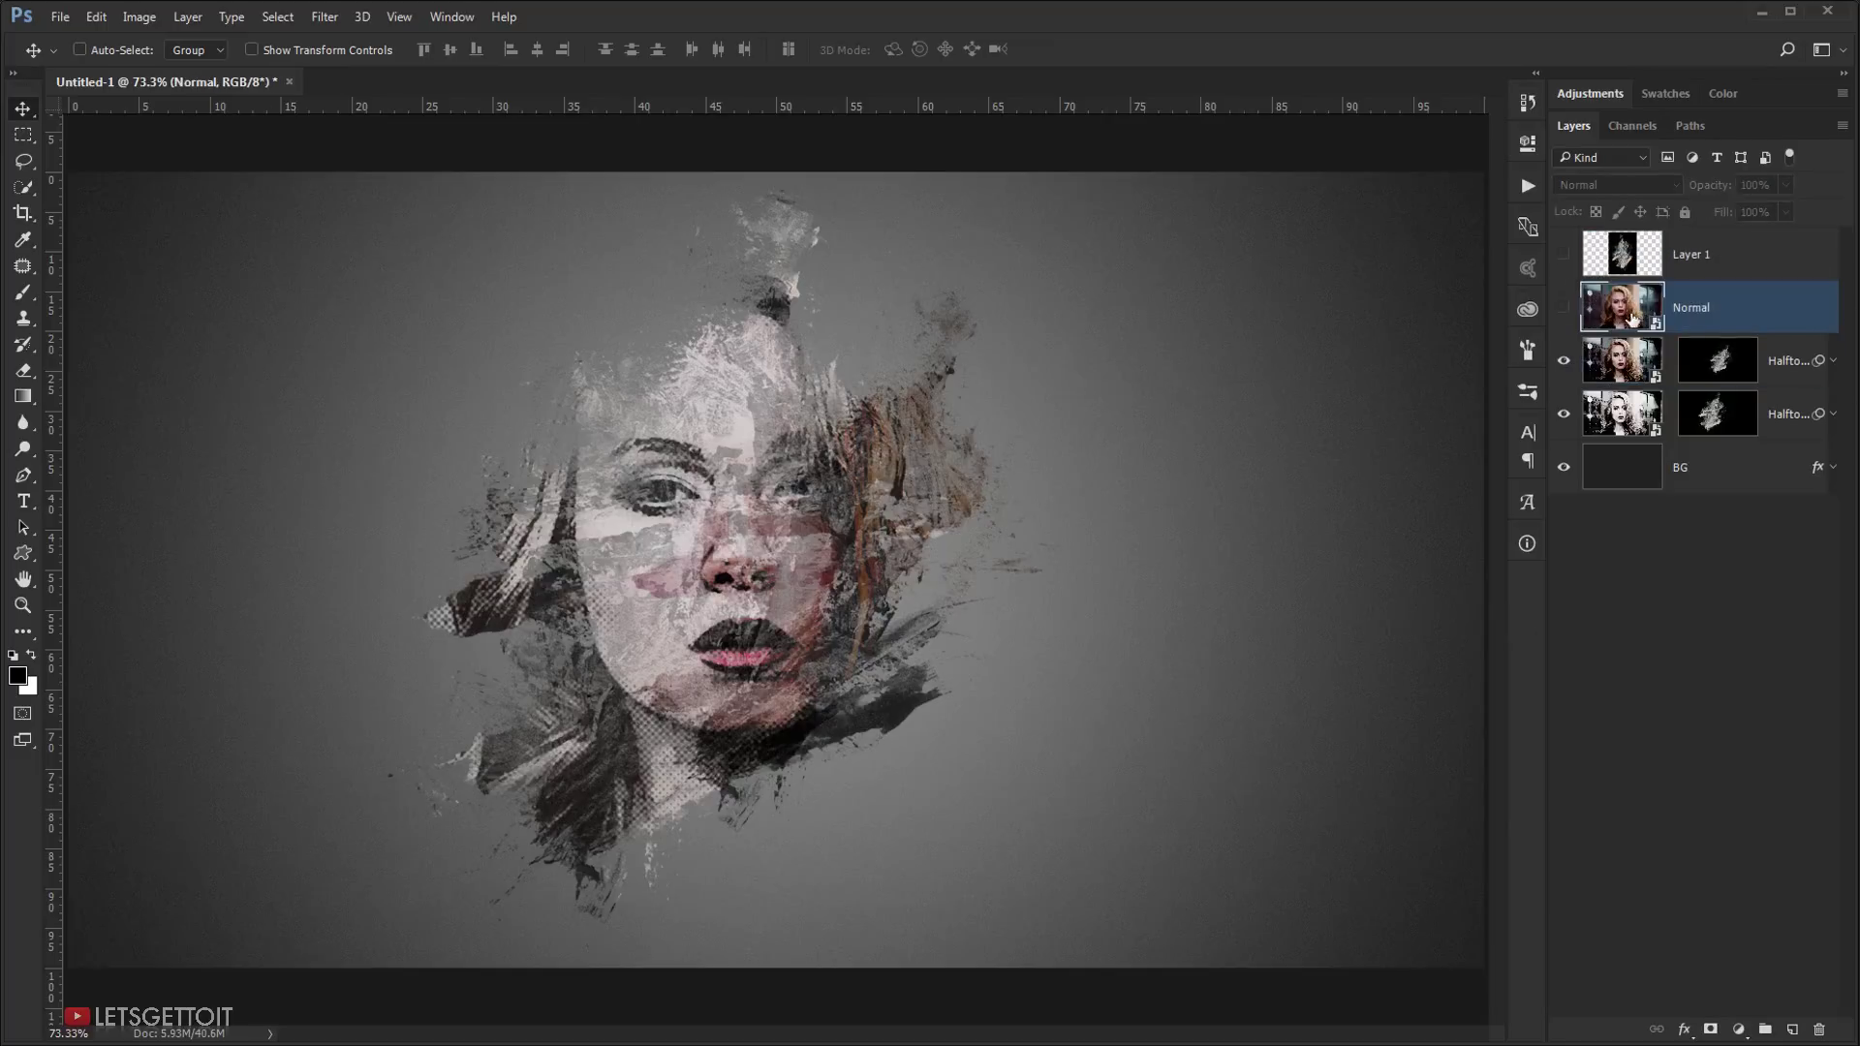
left_click(1712, 259)
key("Delete")
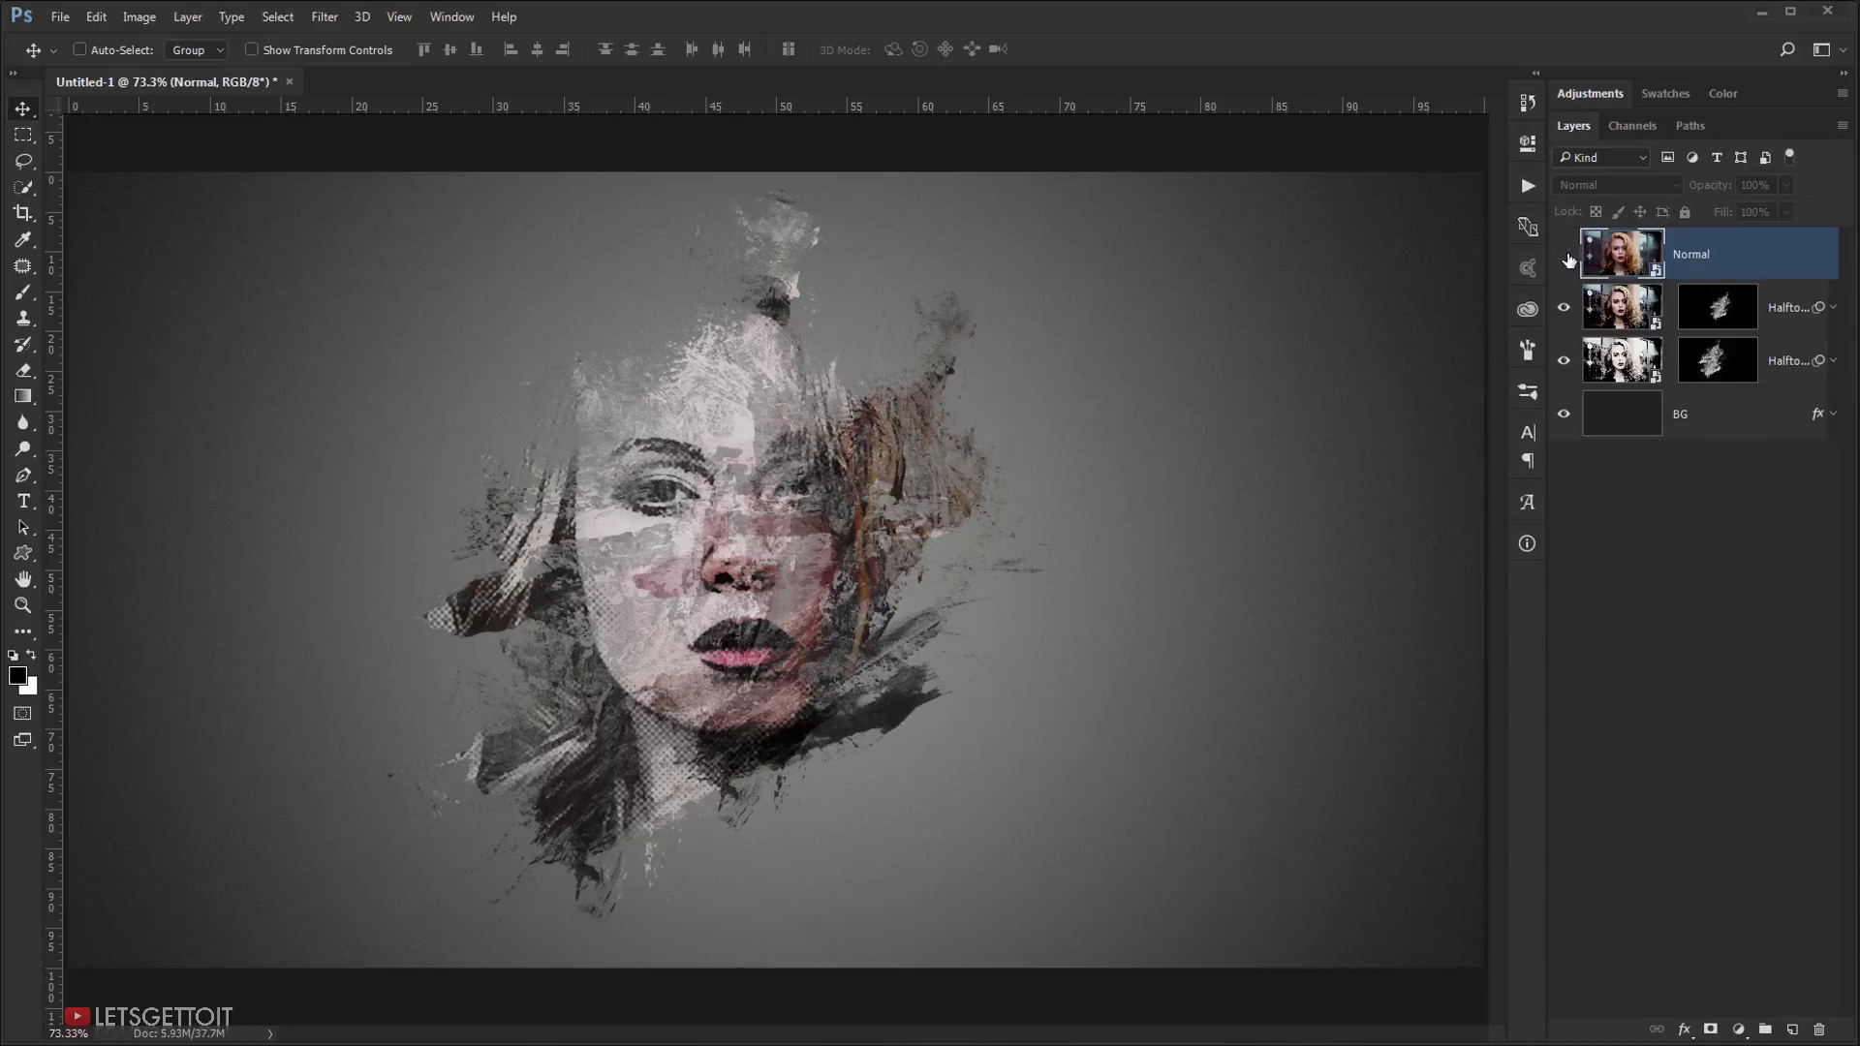
Step: Show the Normal layer and add a black layer mask that hides it completely
left_click(1565, 256)
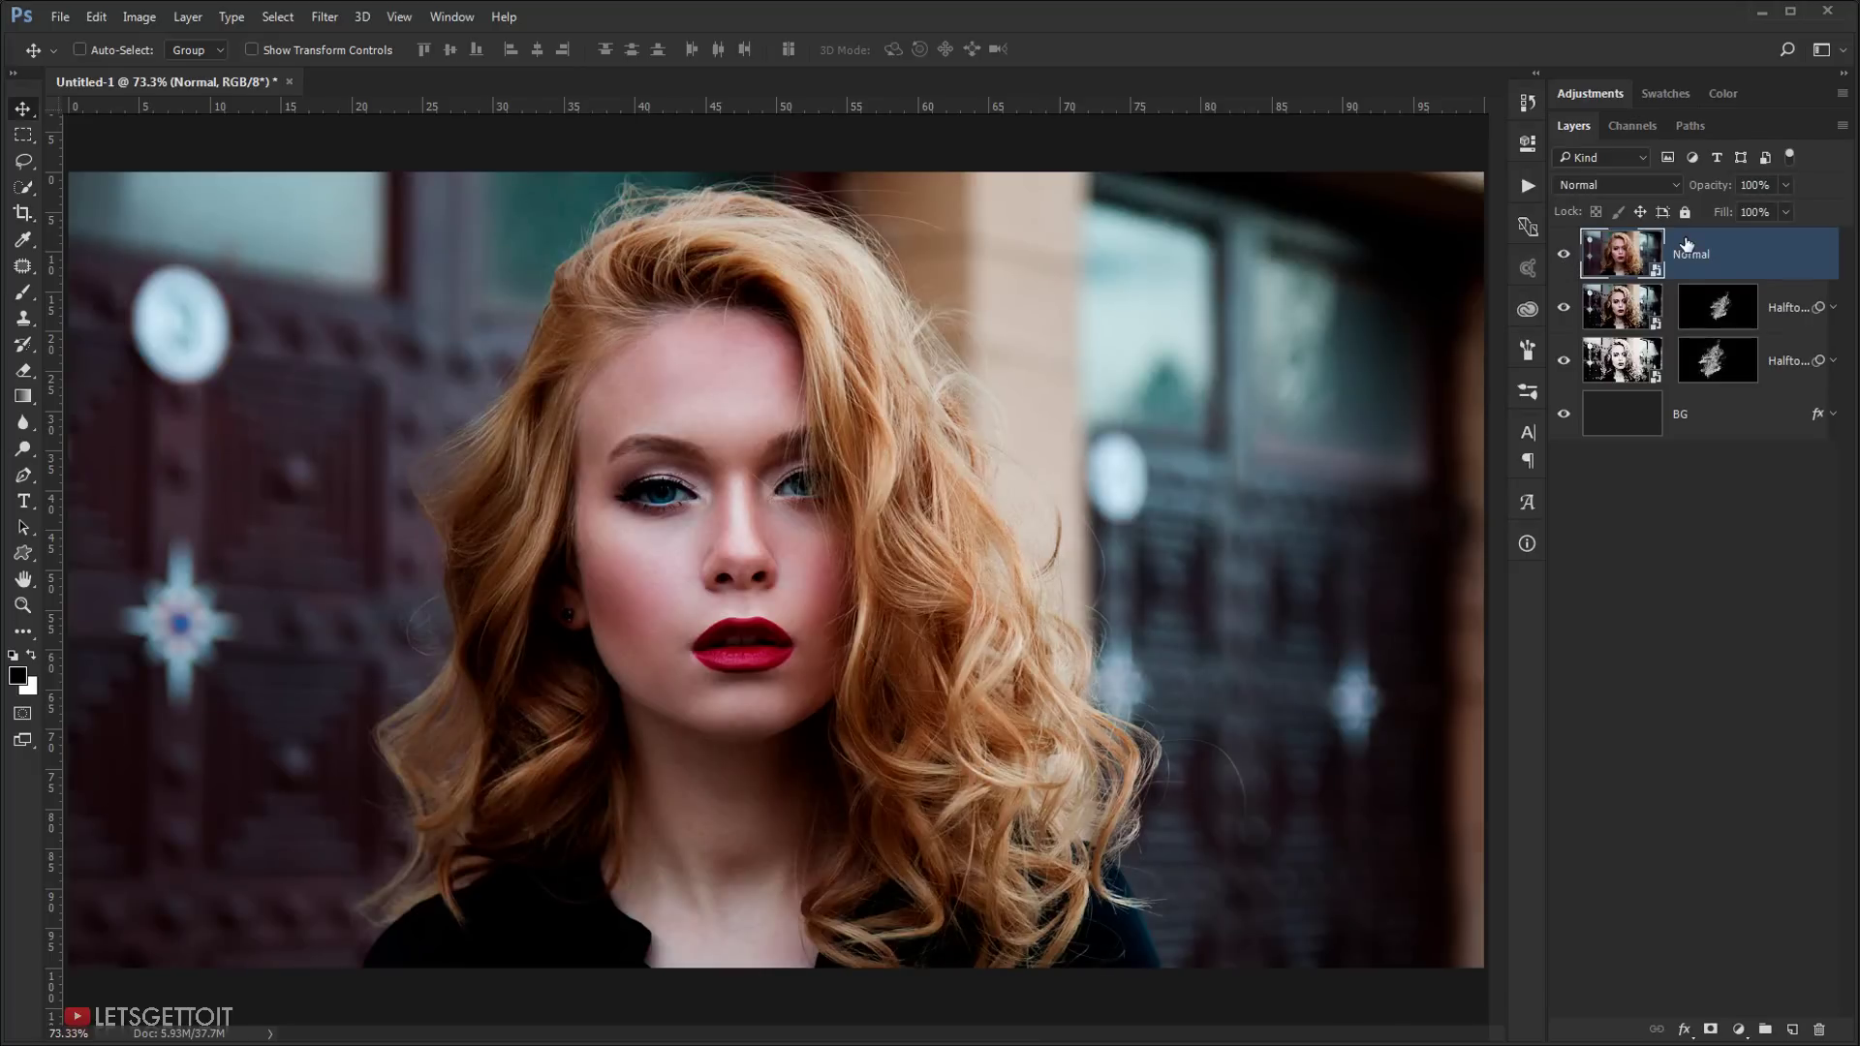
key("alt")
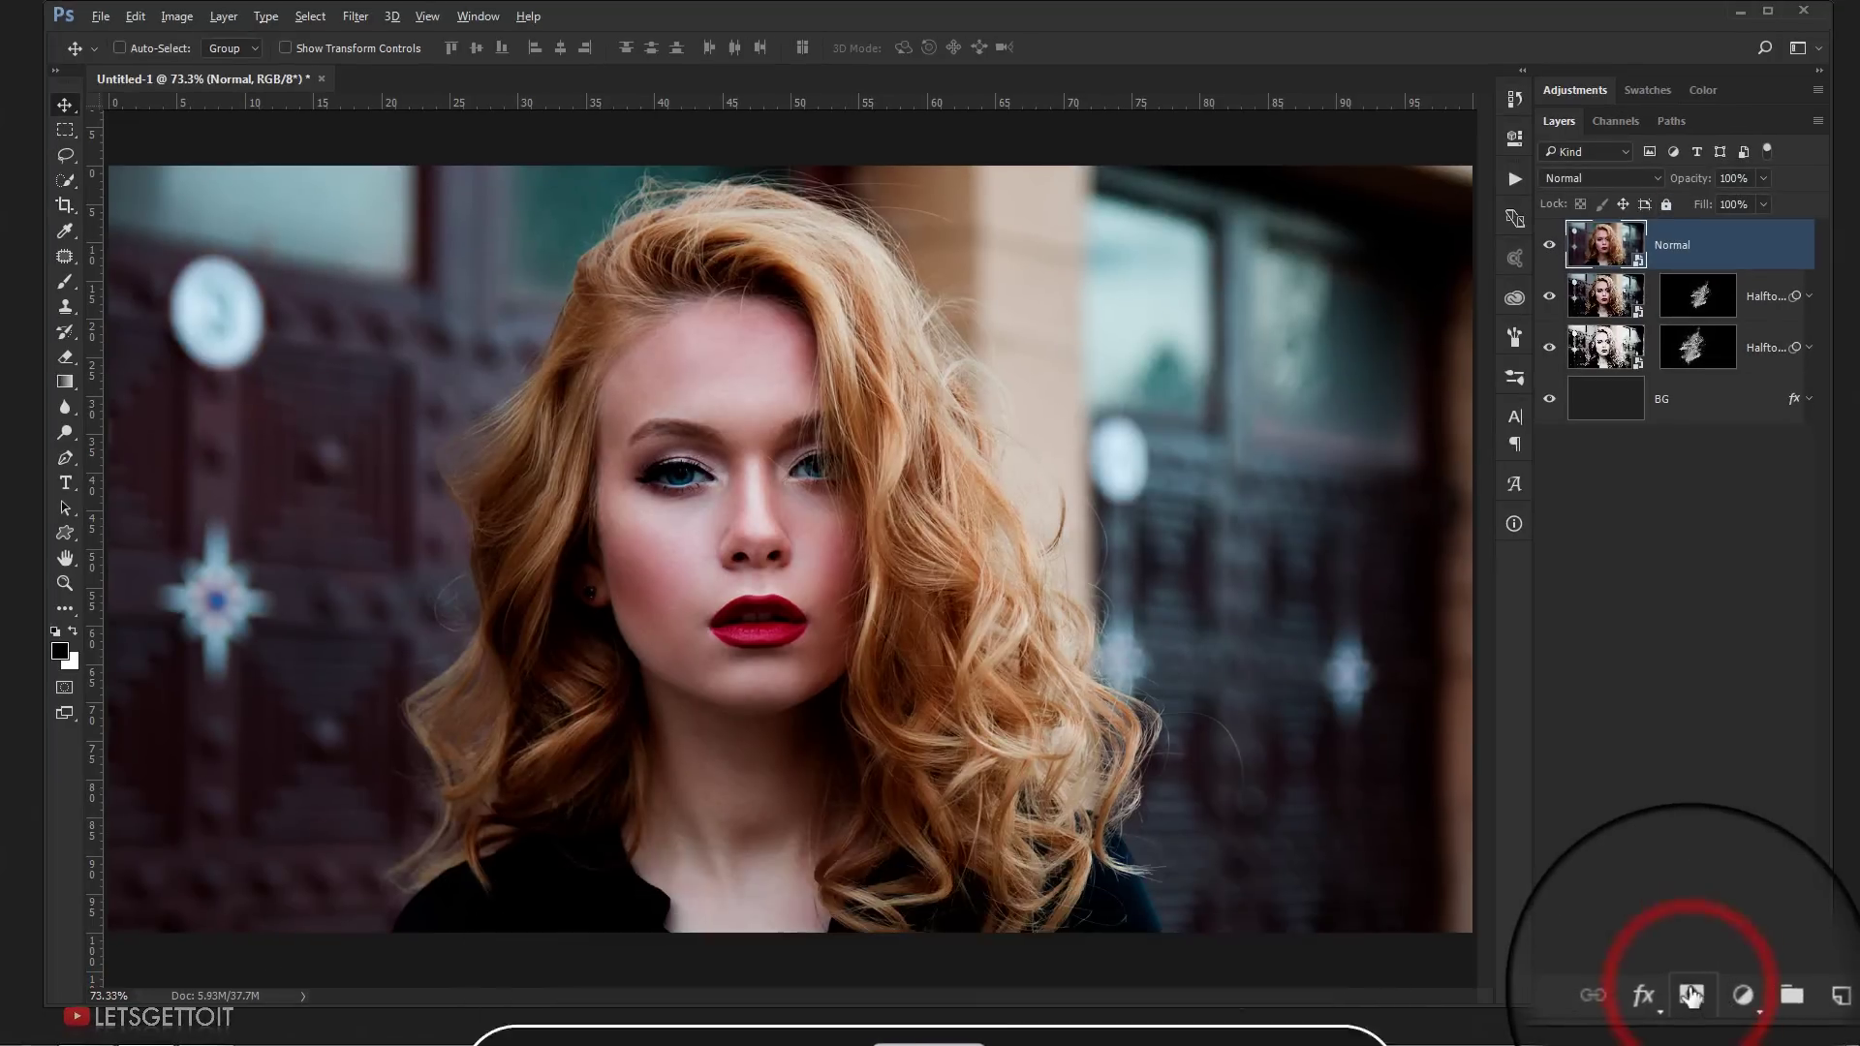
left_click(1691, 995, "alt")
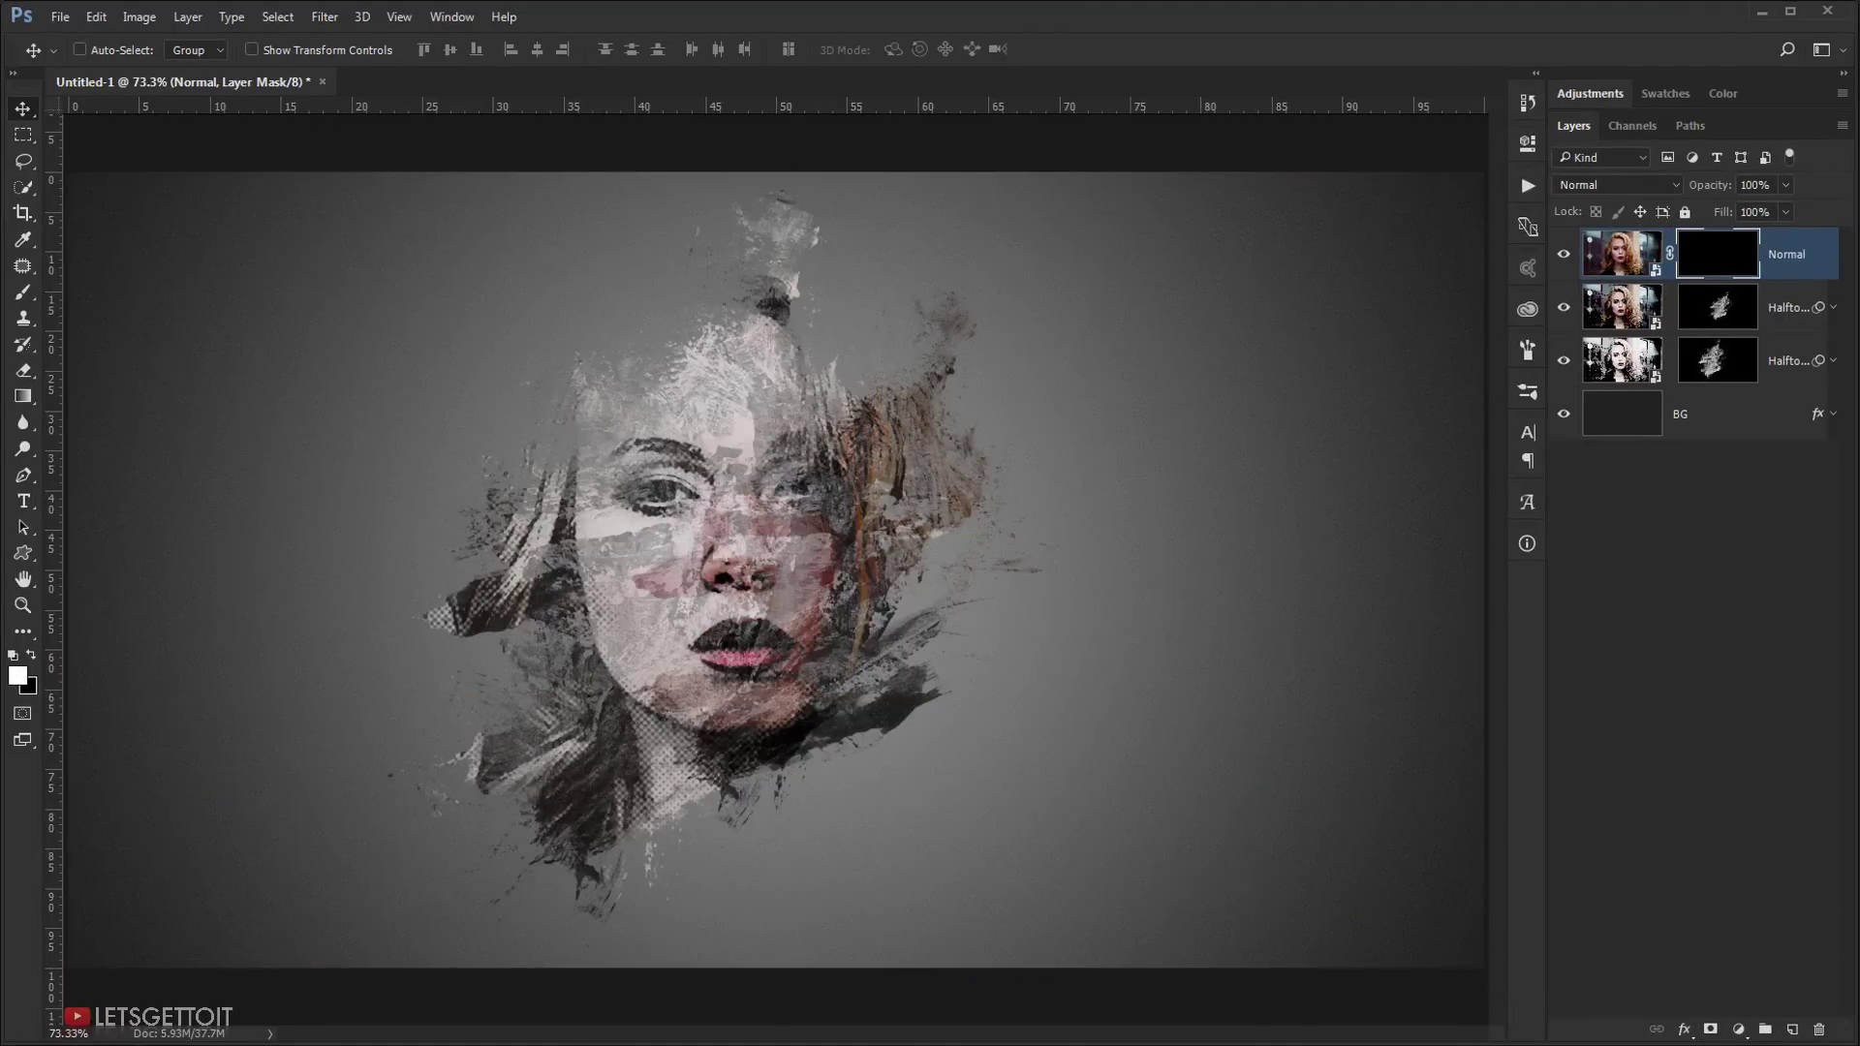
Step: Open scanned-dirt-9.jpg from the scanned textures folder and copy it into the Untitled-1 document as a new layer
key("alt+Tab")
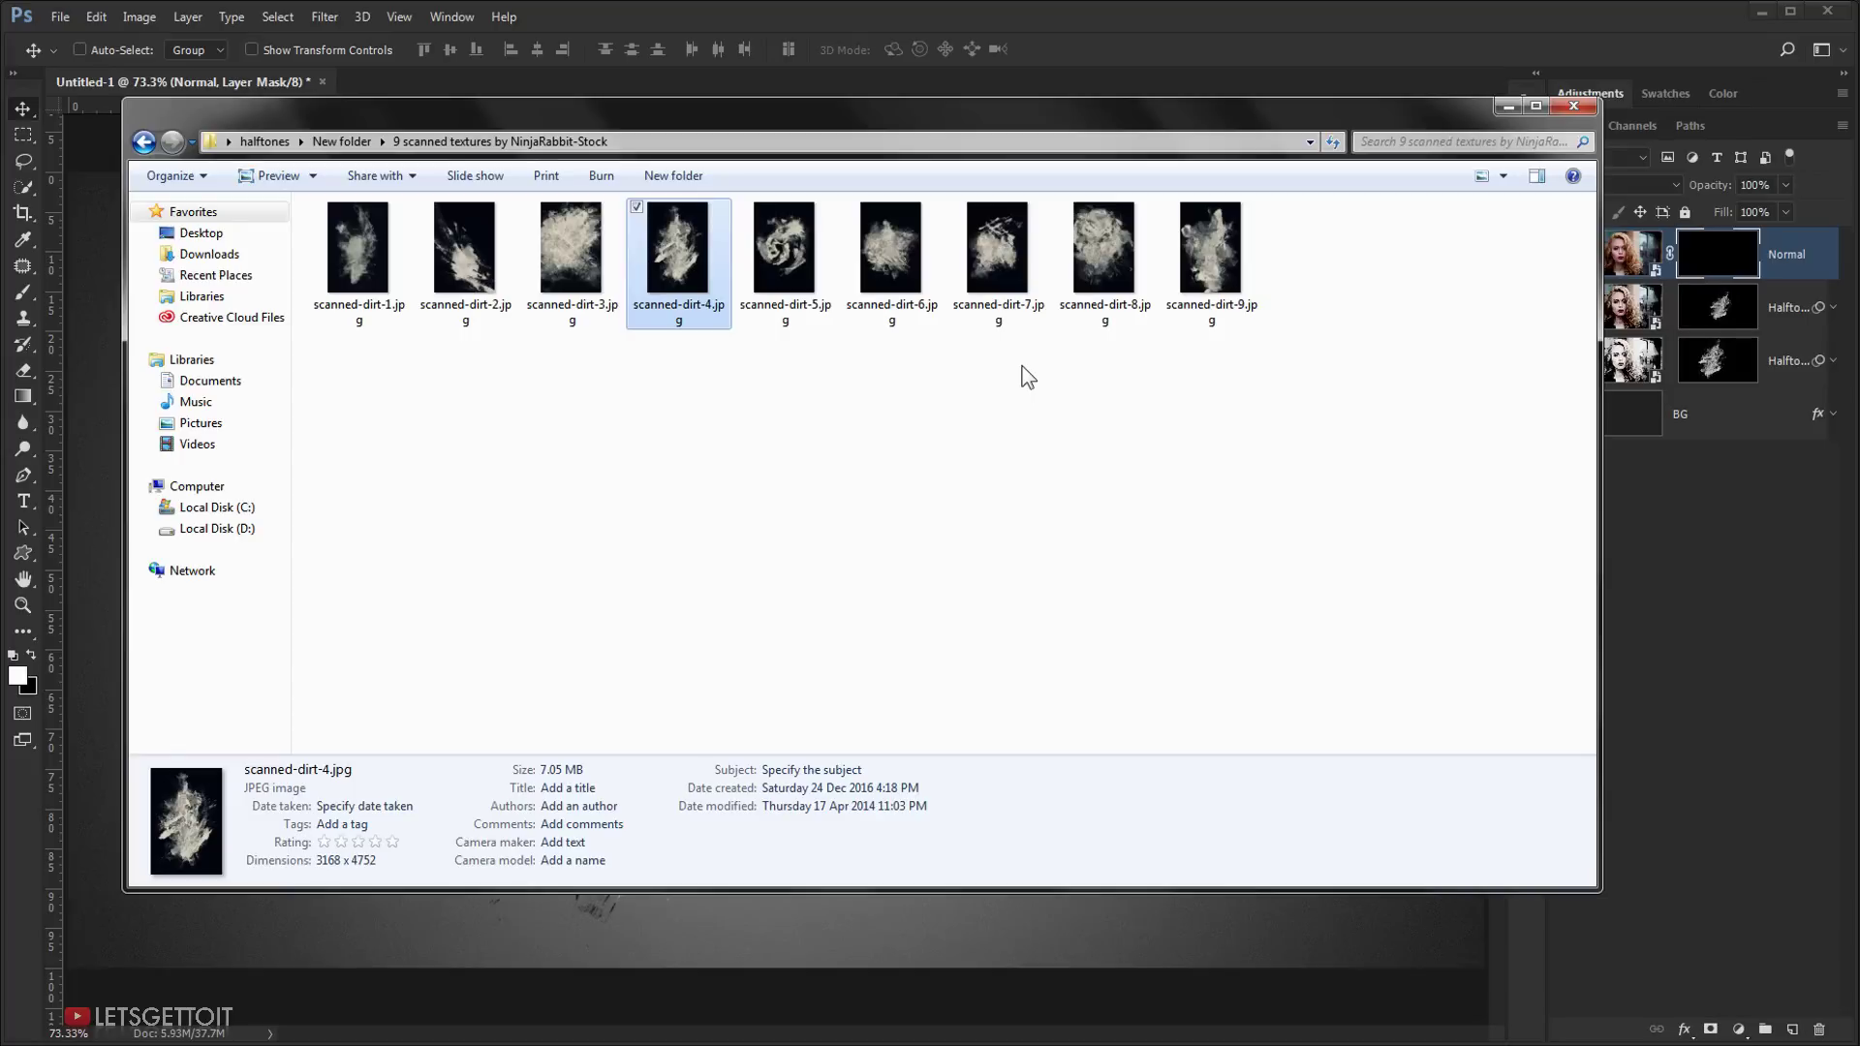
left_click_drag(1211, 243, 29, 779)
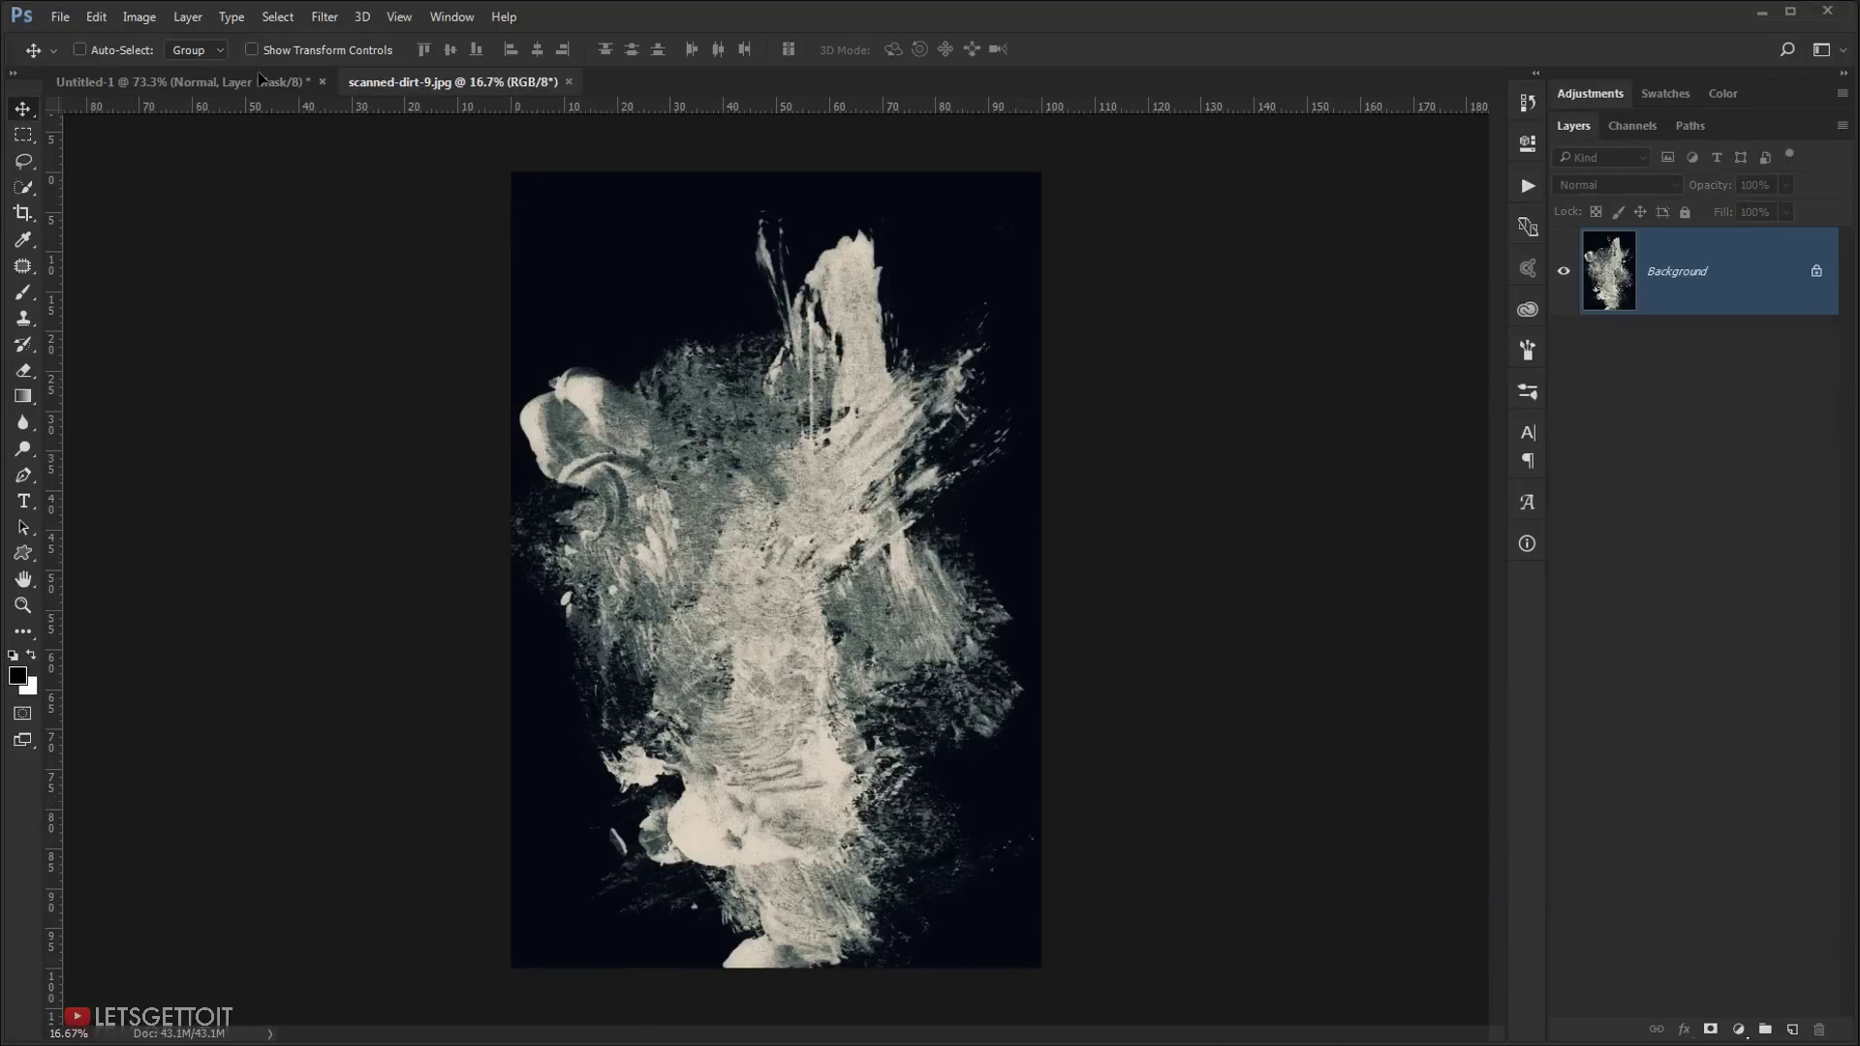
left_click_drag(260, 78, 800, 562)
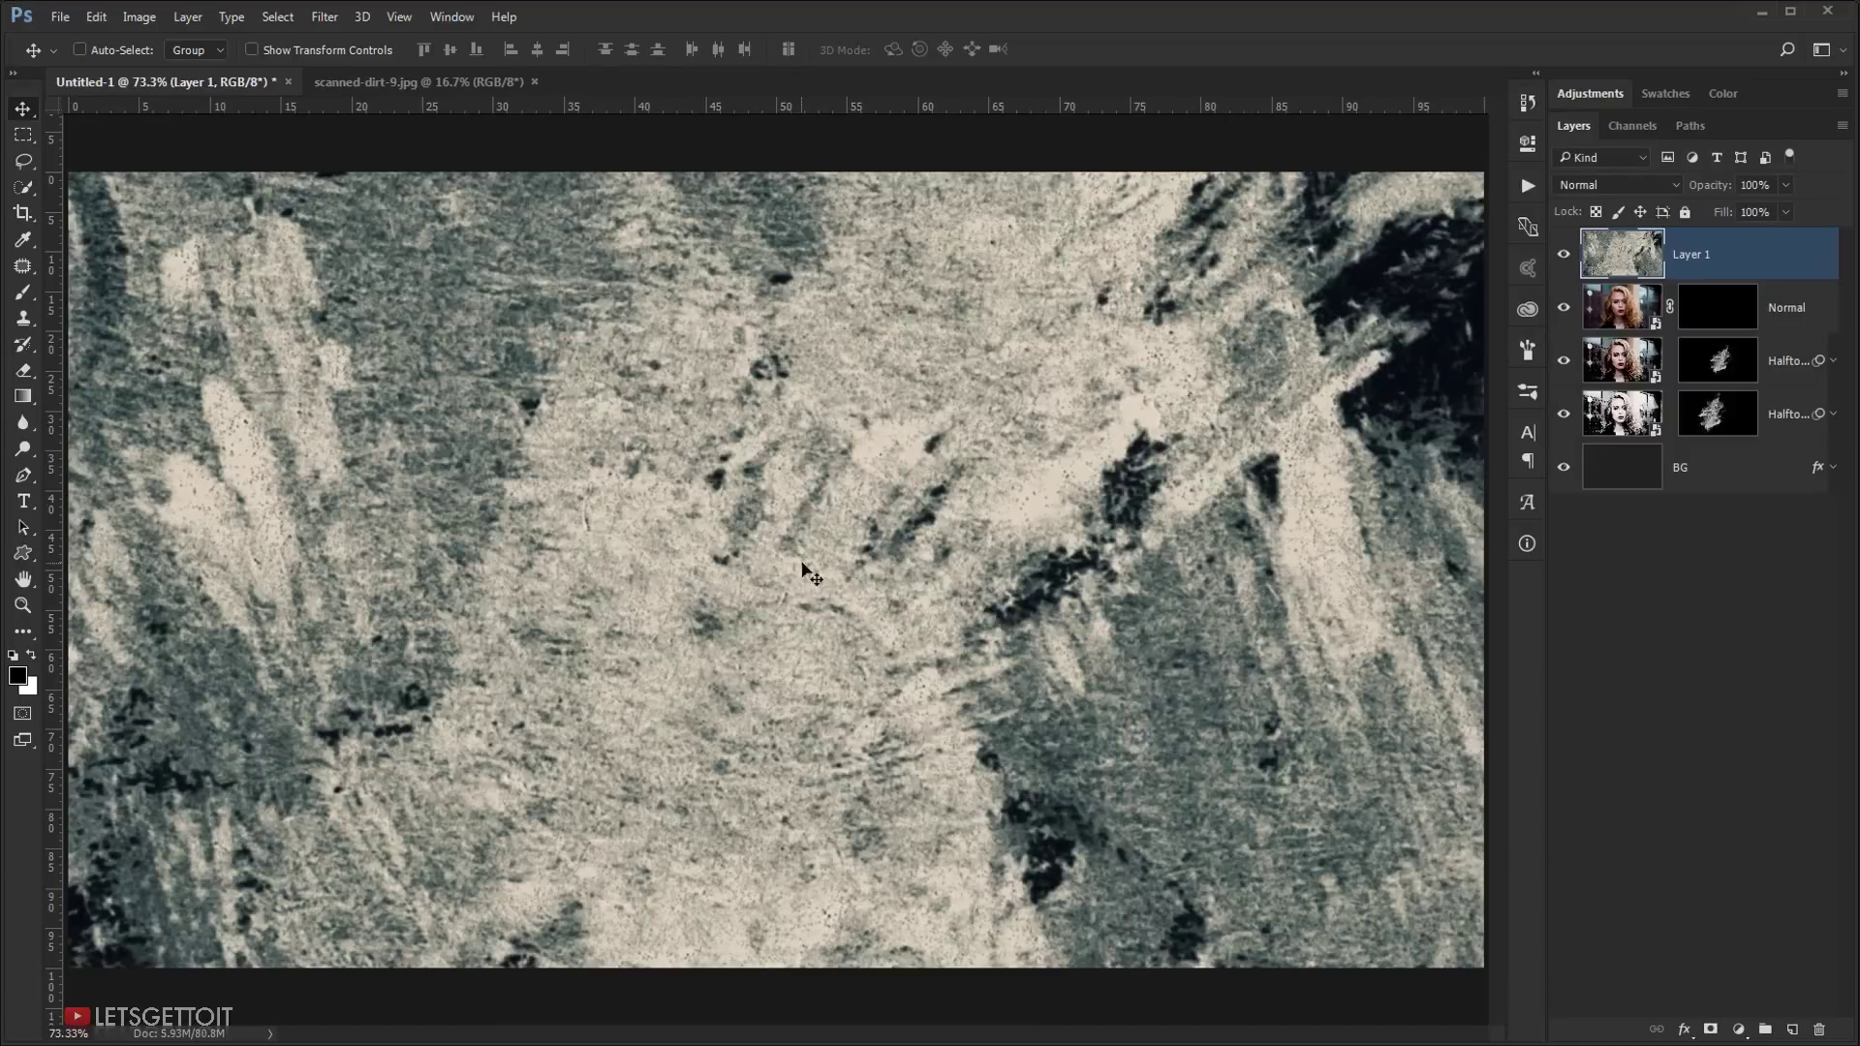
Step: Scale the new dirt texture layer proportionally about its centre to 21.46% so it fits within the canvas
scroll(804, 572, "down", 3)
key("ctrl+t")
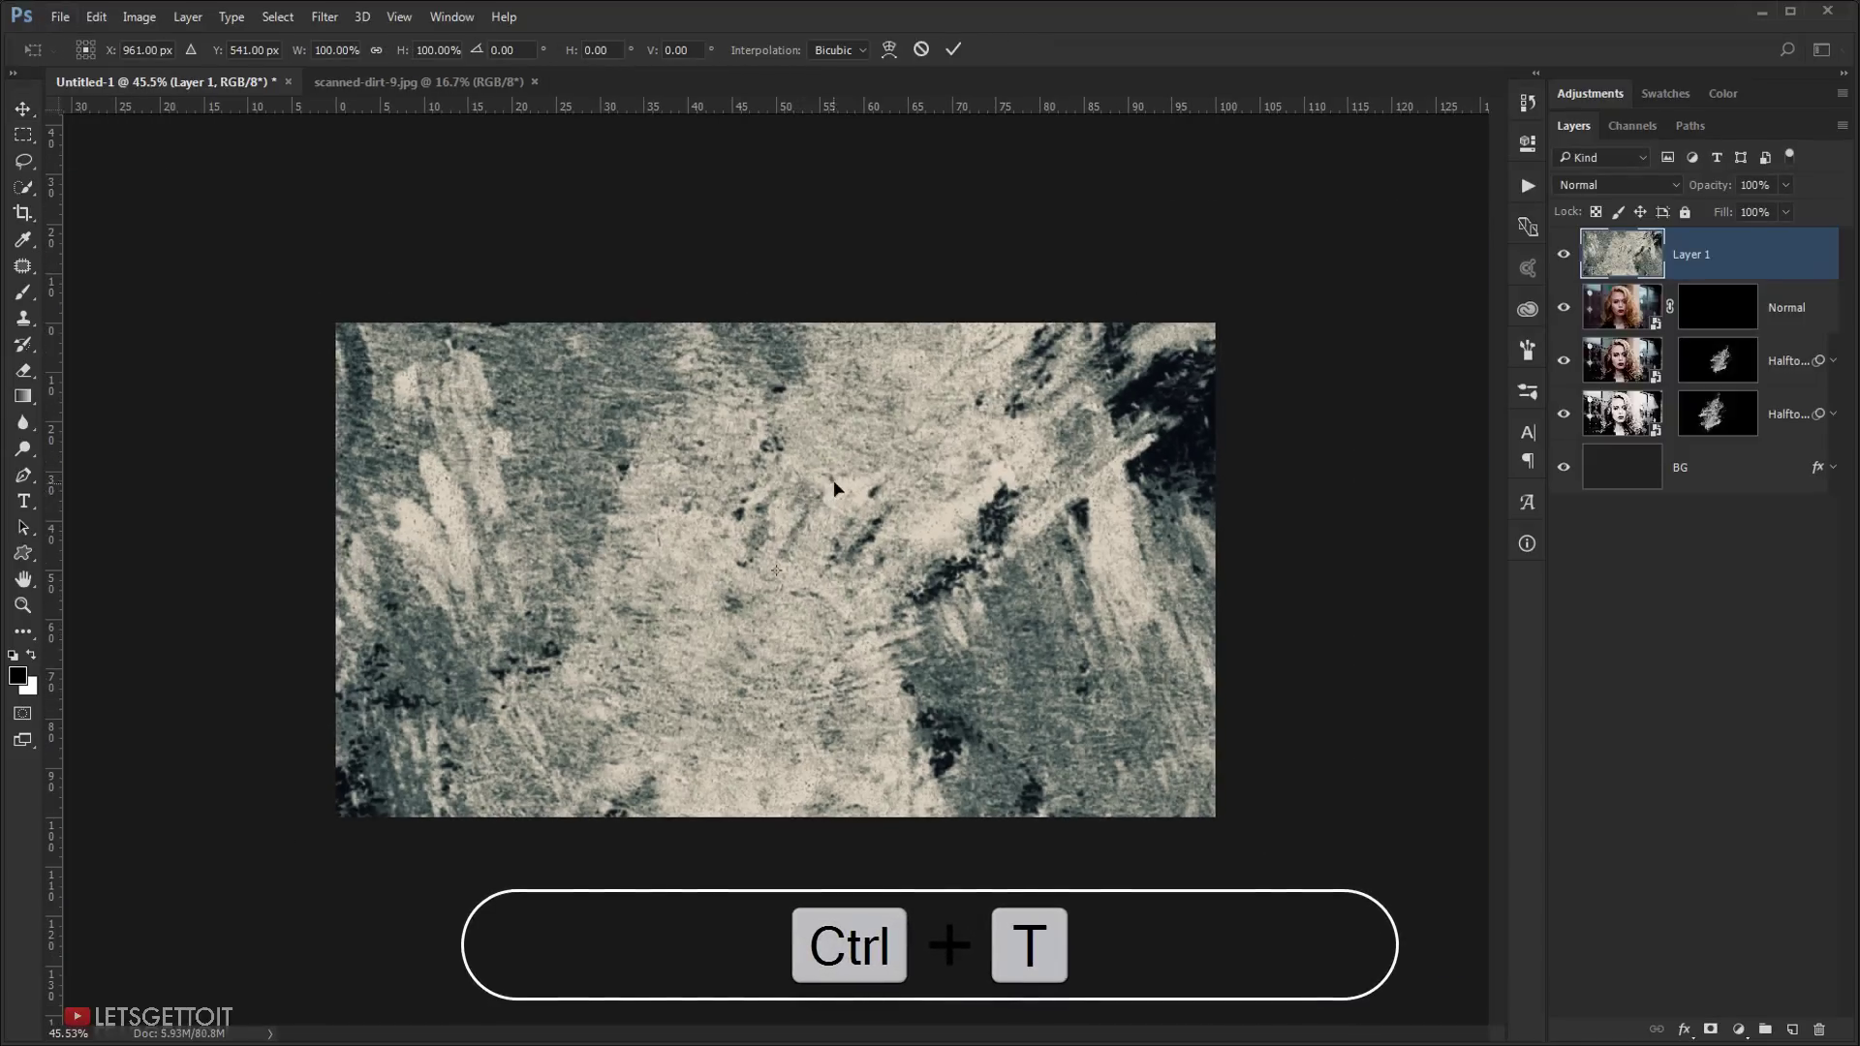
scroll(835, 484, "down", 4)
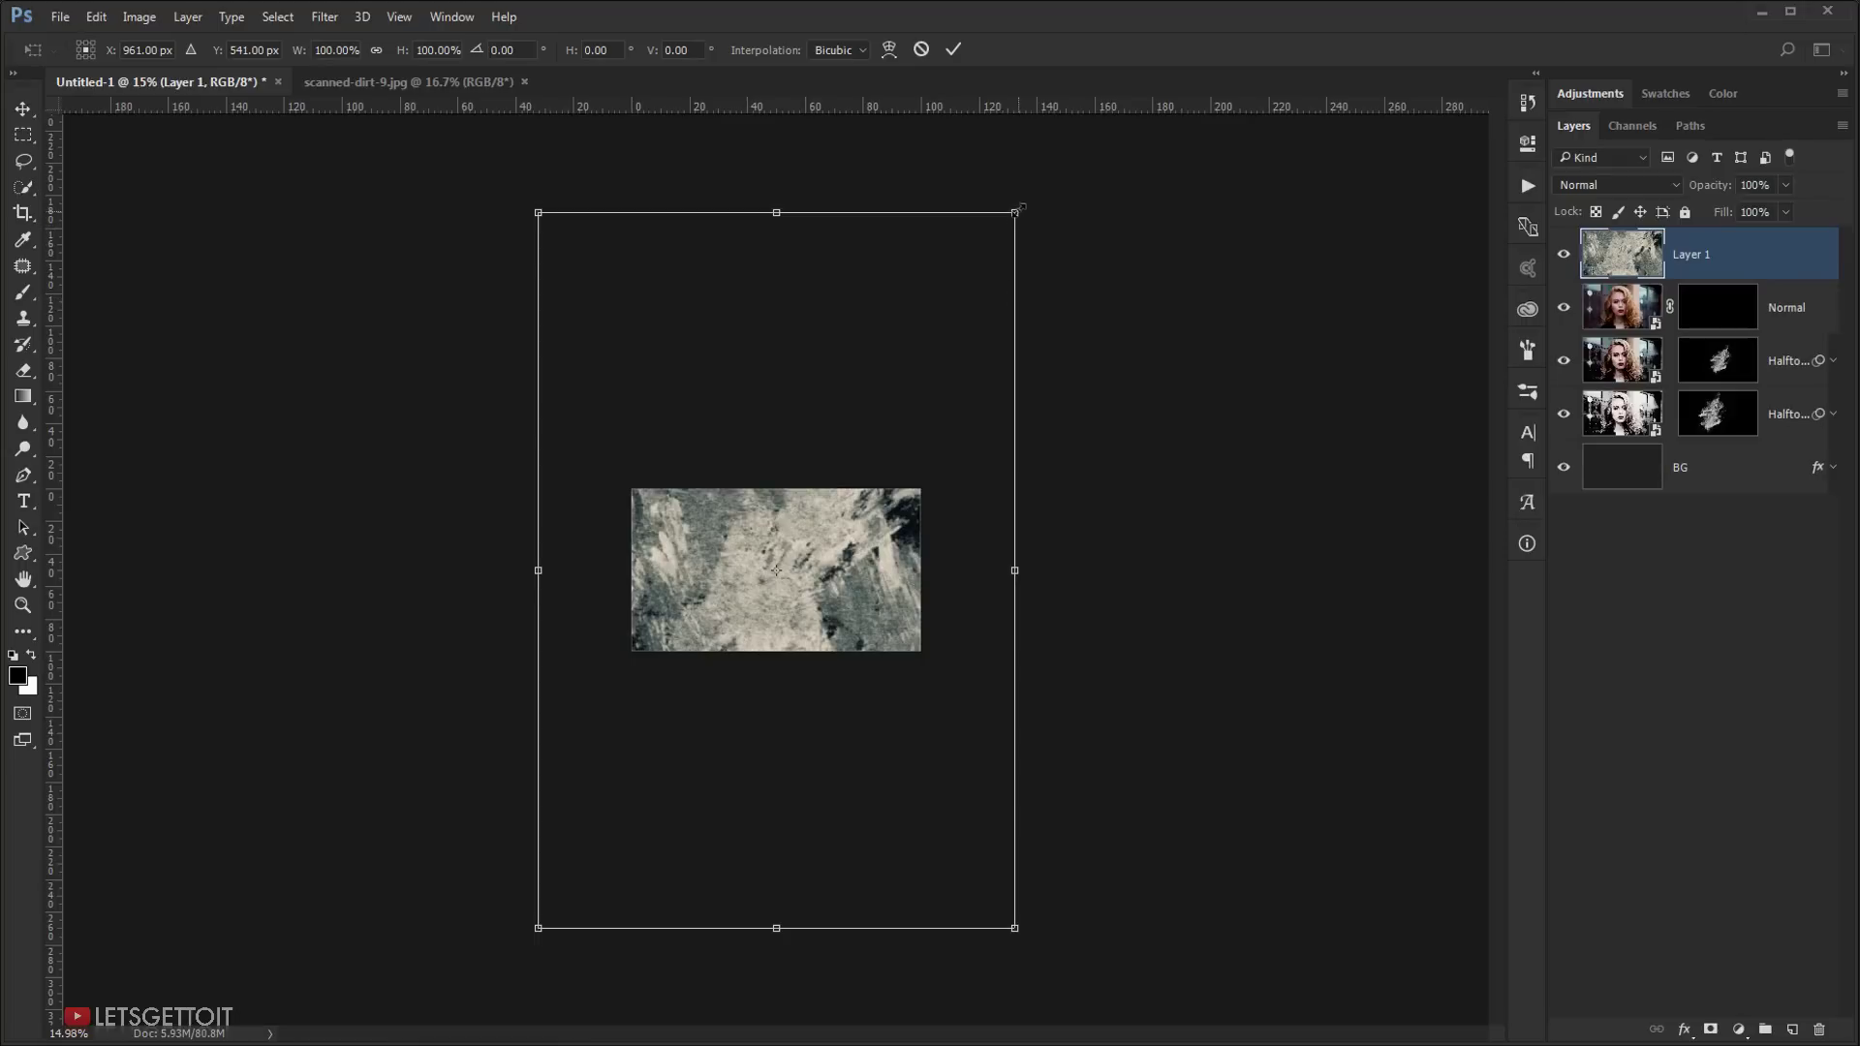
left_click_drag(1017, 210, 874, 521)
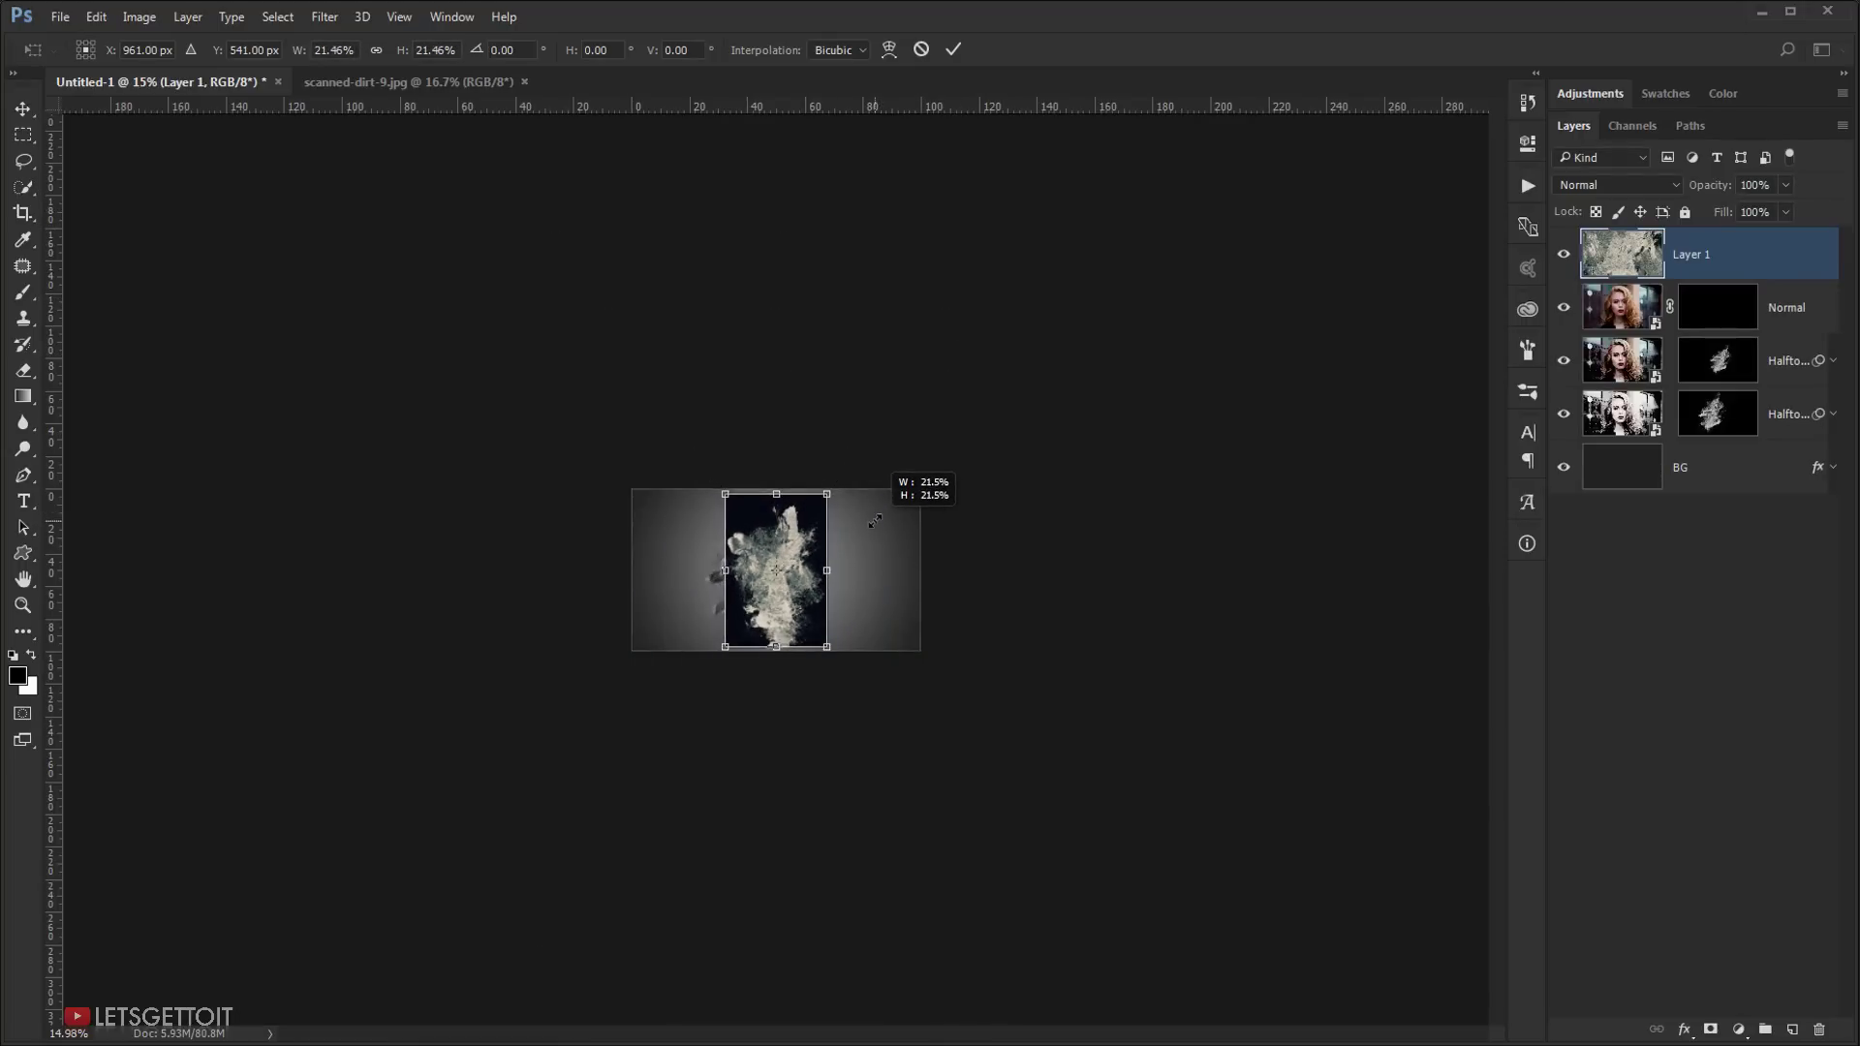
key("Return")
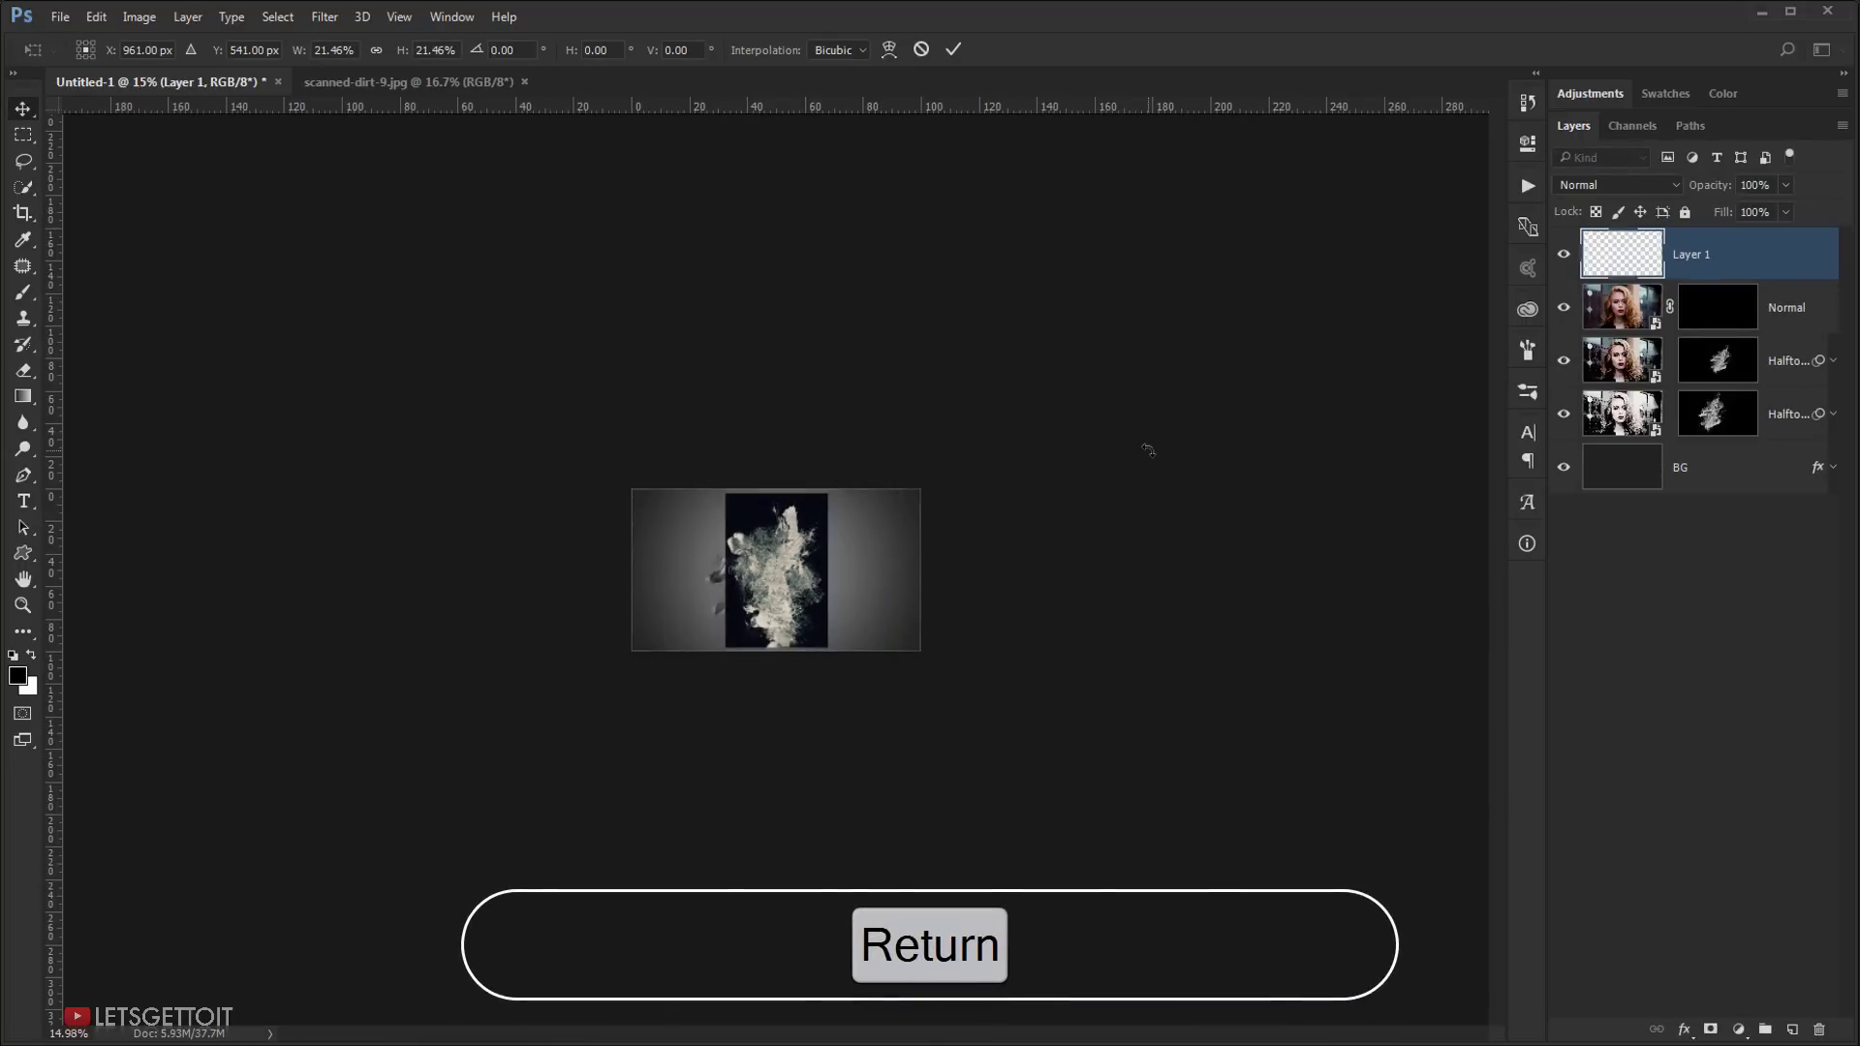
key("ctrl+0")
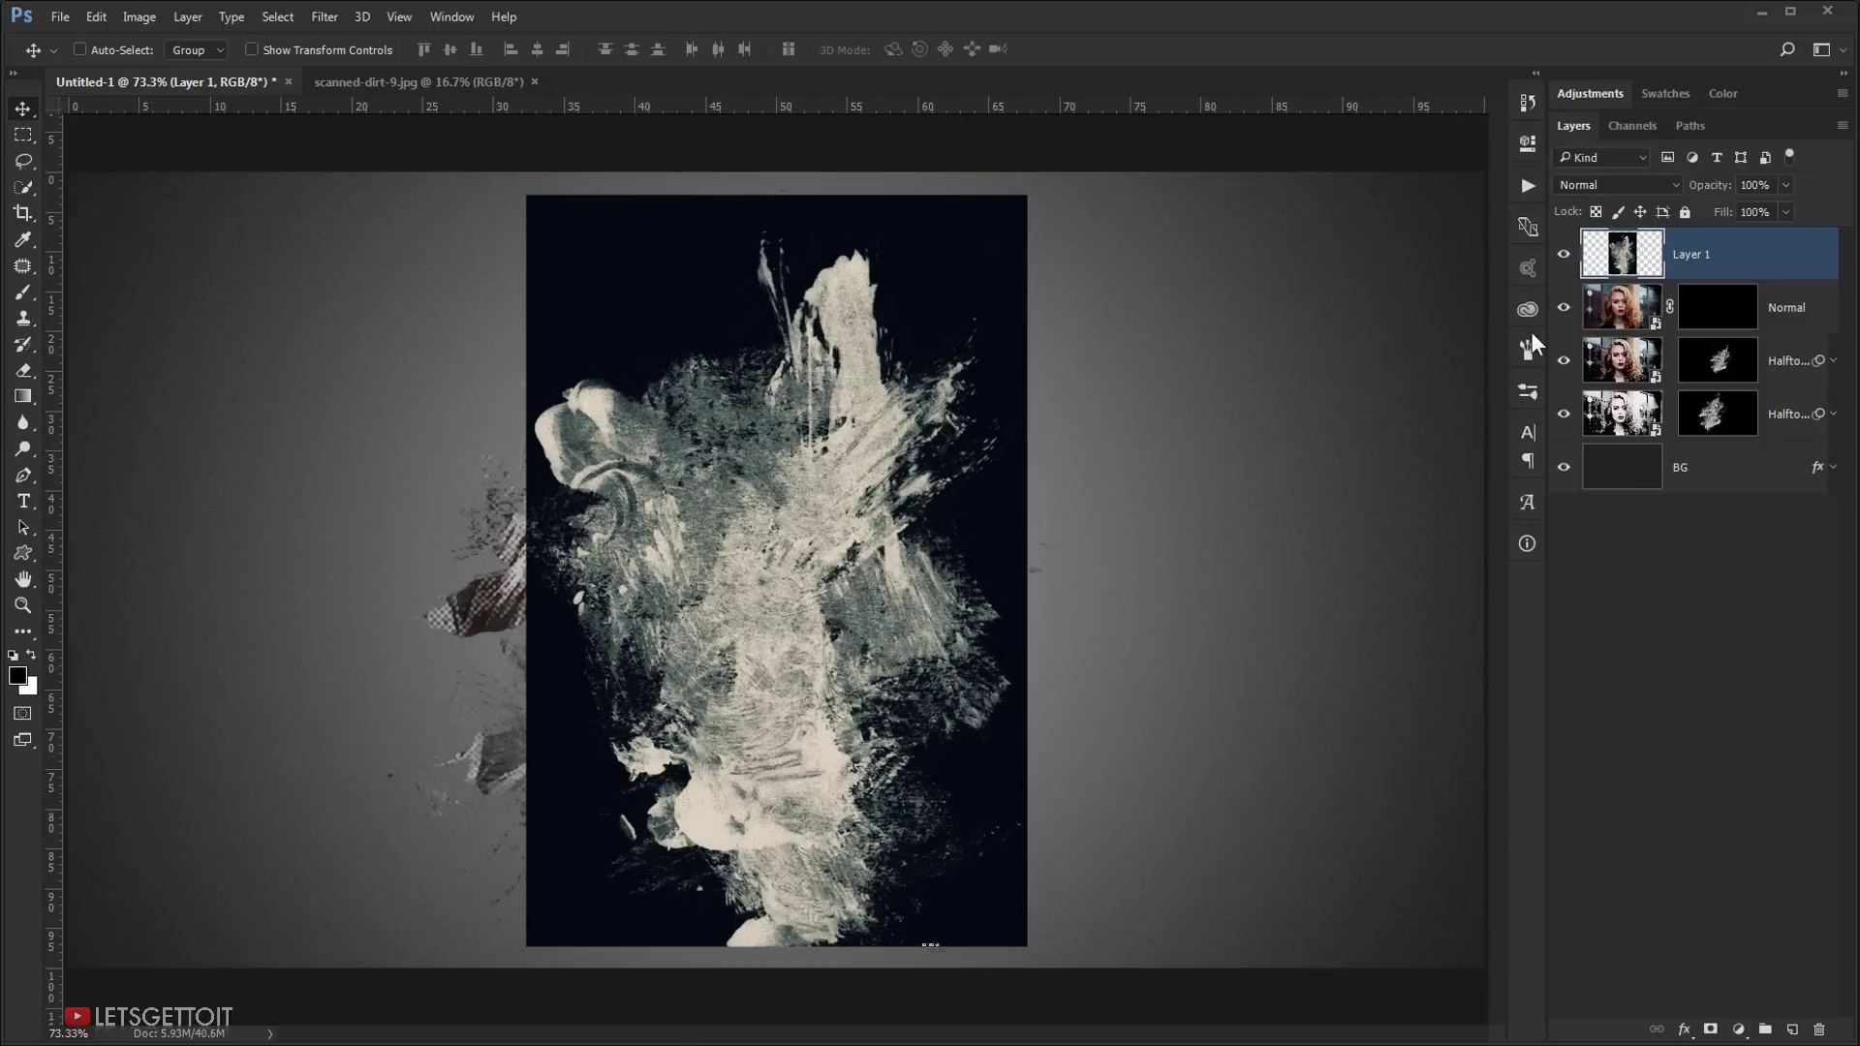
Step: Desaturate the dirt texture layer and deepen its dark areas with a Levels adjustment
key("ctrl+shift+u")
key("ctrl+l")
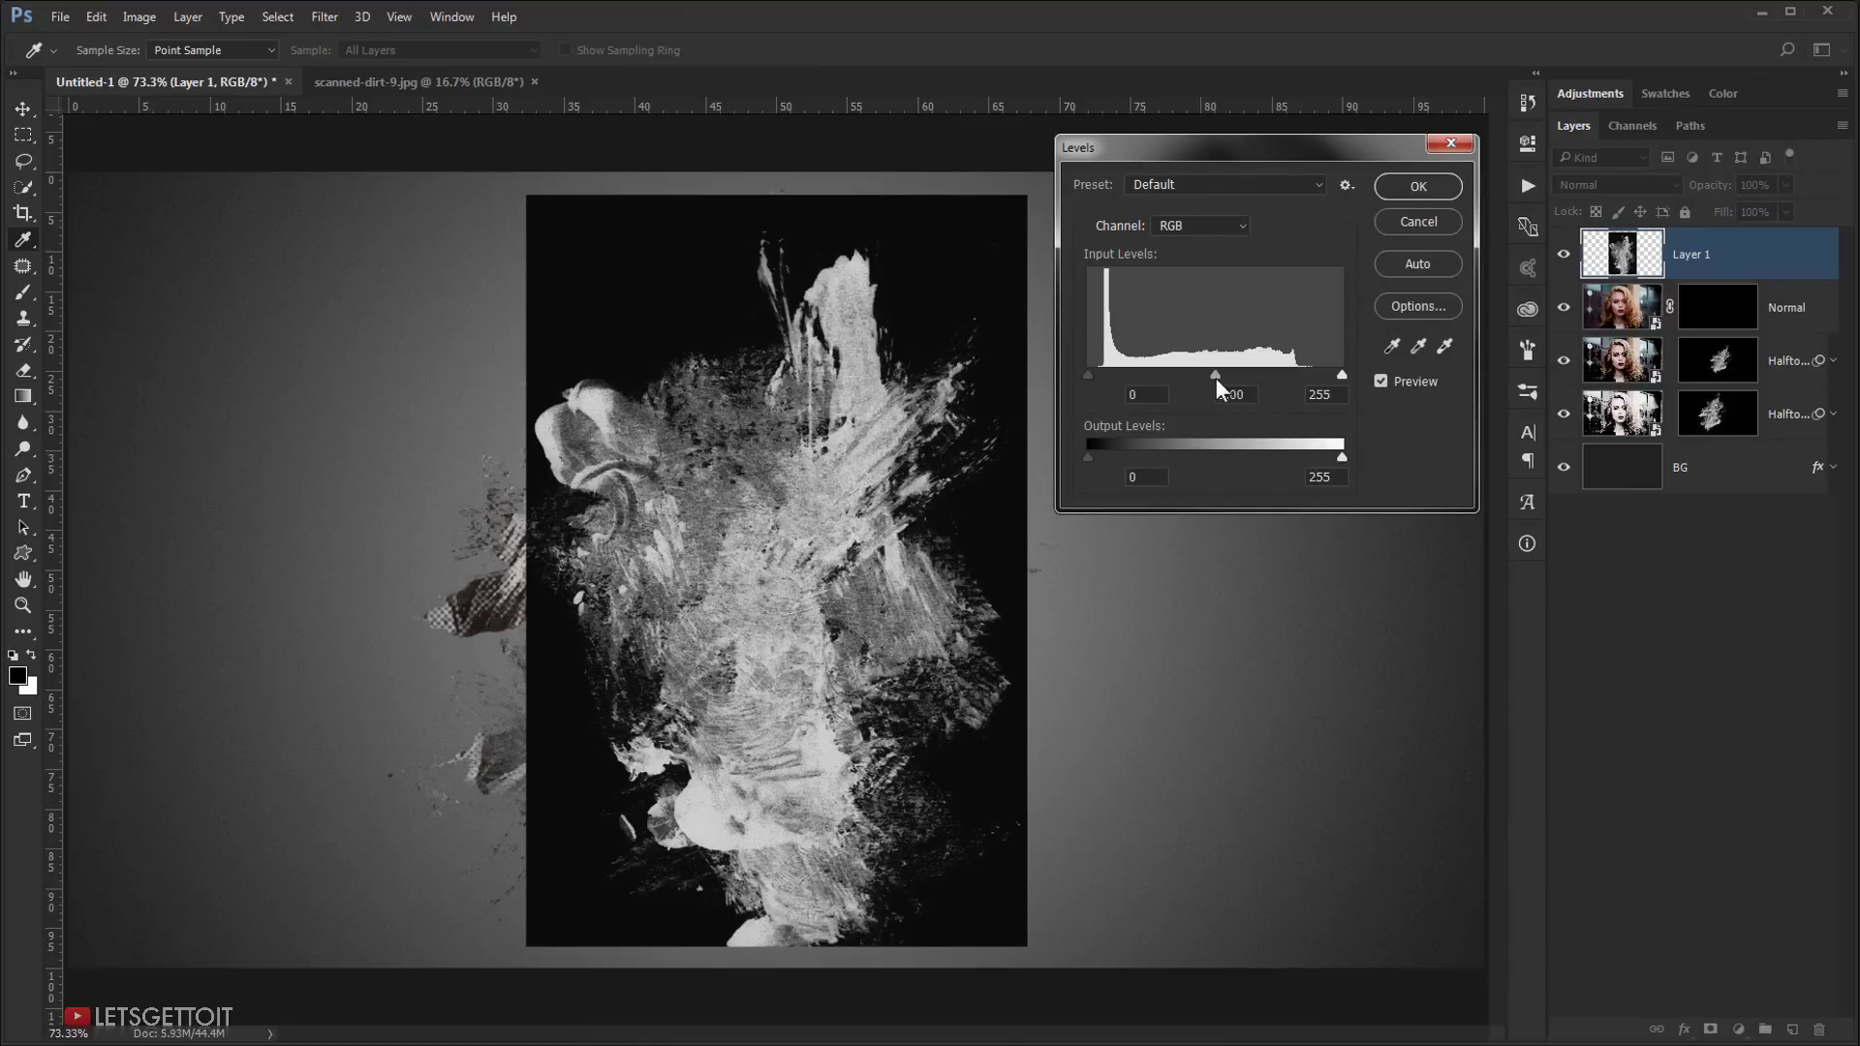
mouse_move(1217, 374)
left_mouse_down()
mouse_move(1321, 374)
mouse_move(1226, 374)
left_mouse_up()
left_click(1439, 188)
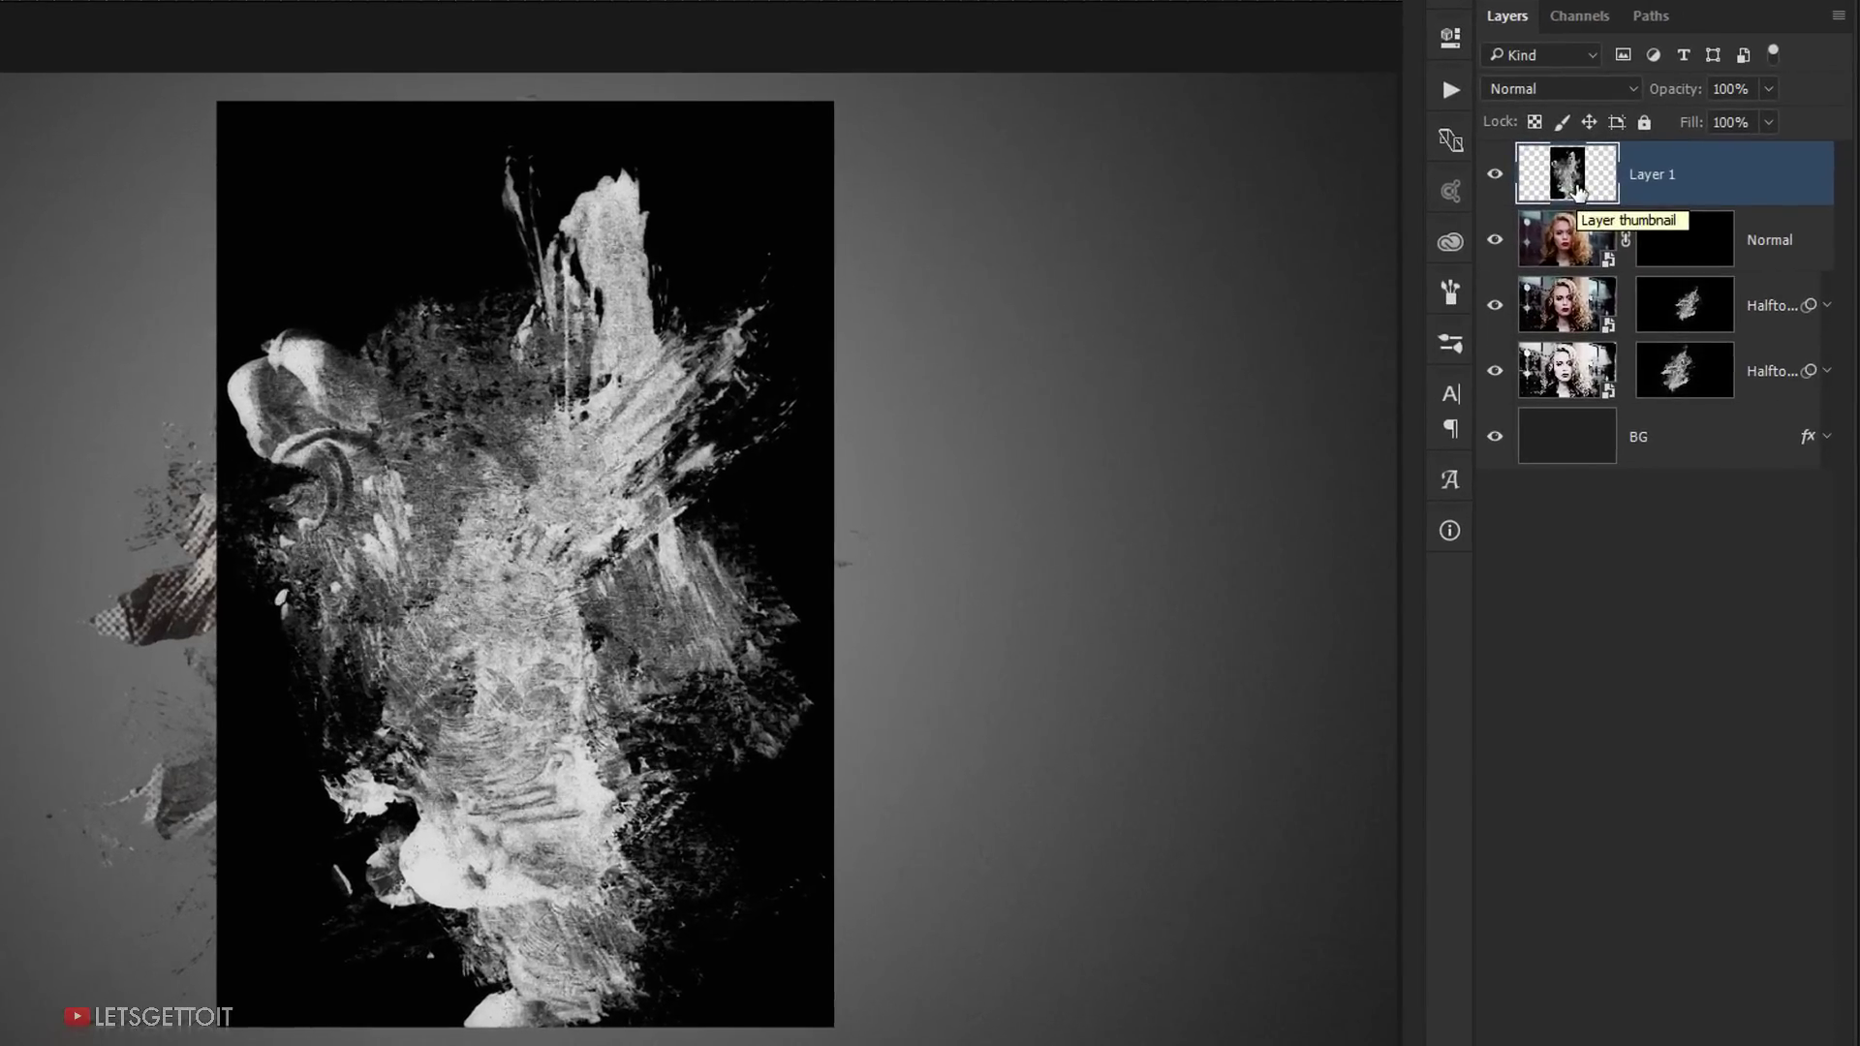
Step: Copy the full contents of the texture Layer 1, clear the selection and hide the layer
key("ctrl")
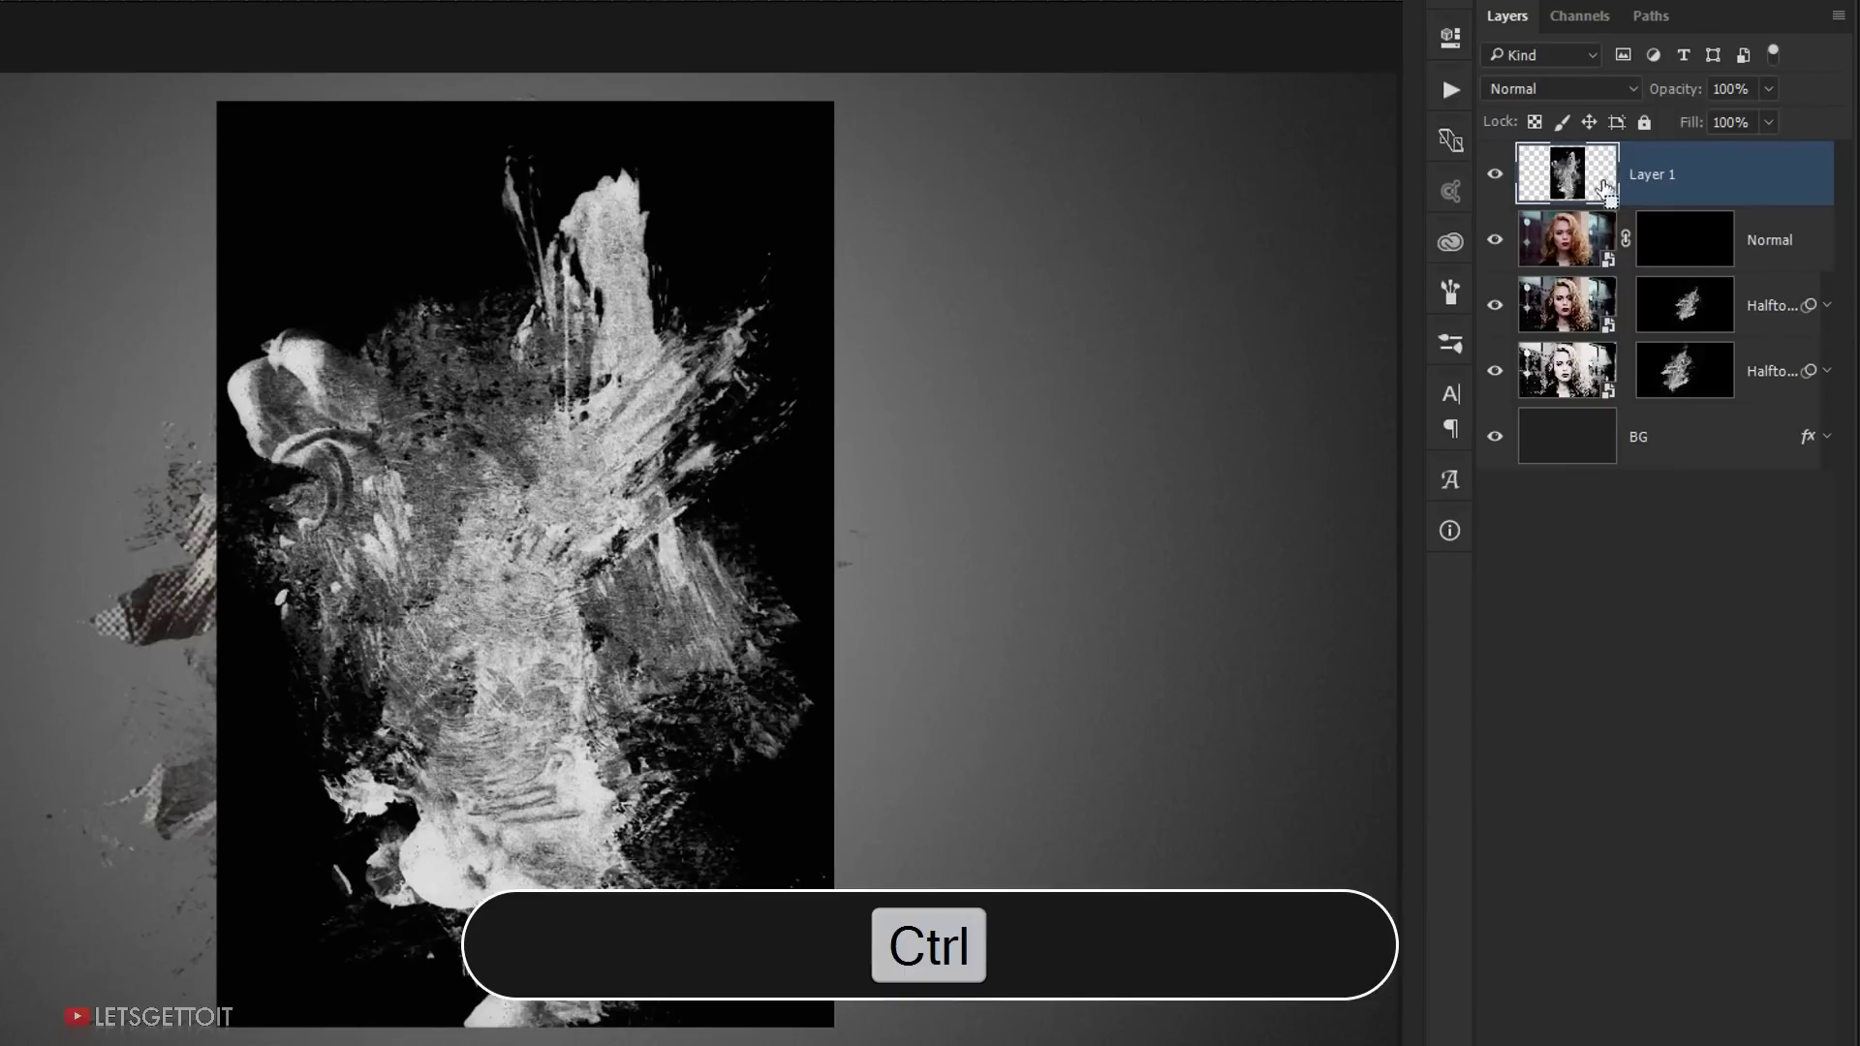
left_click(1581, 184, "ctrl")
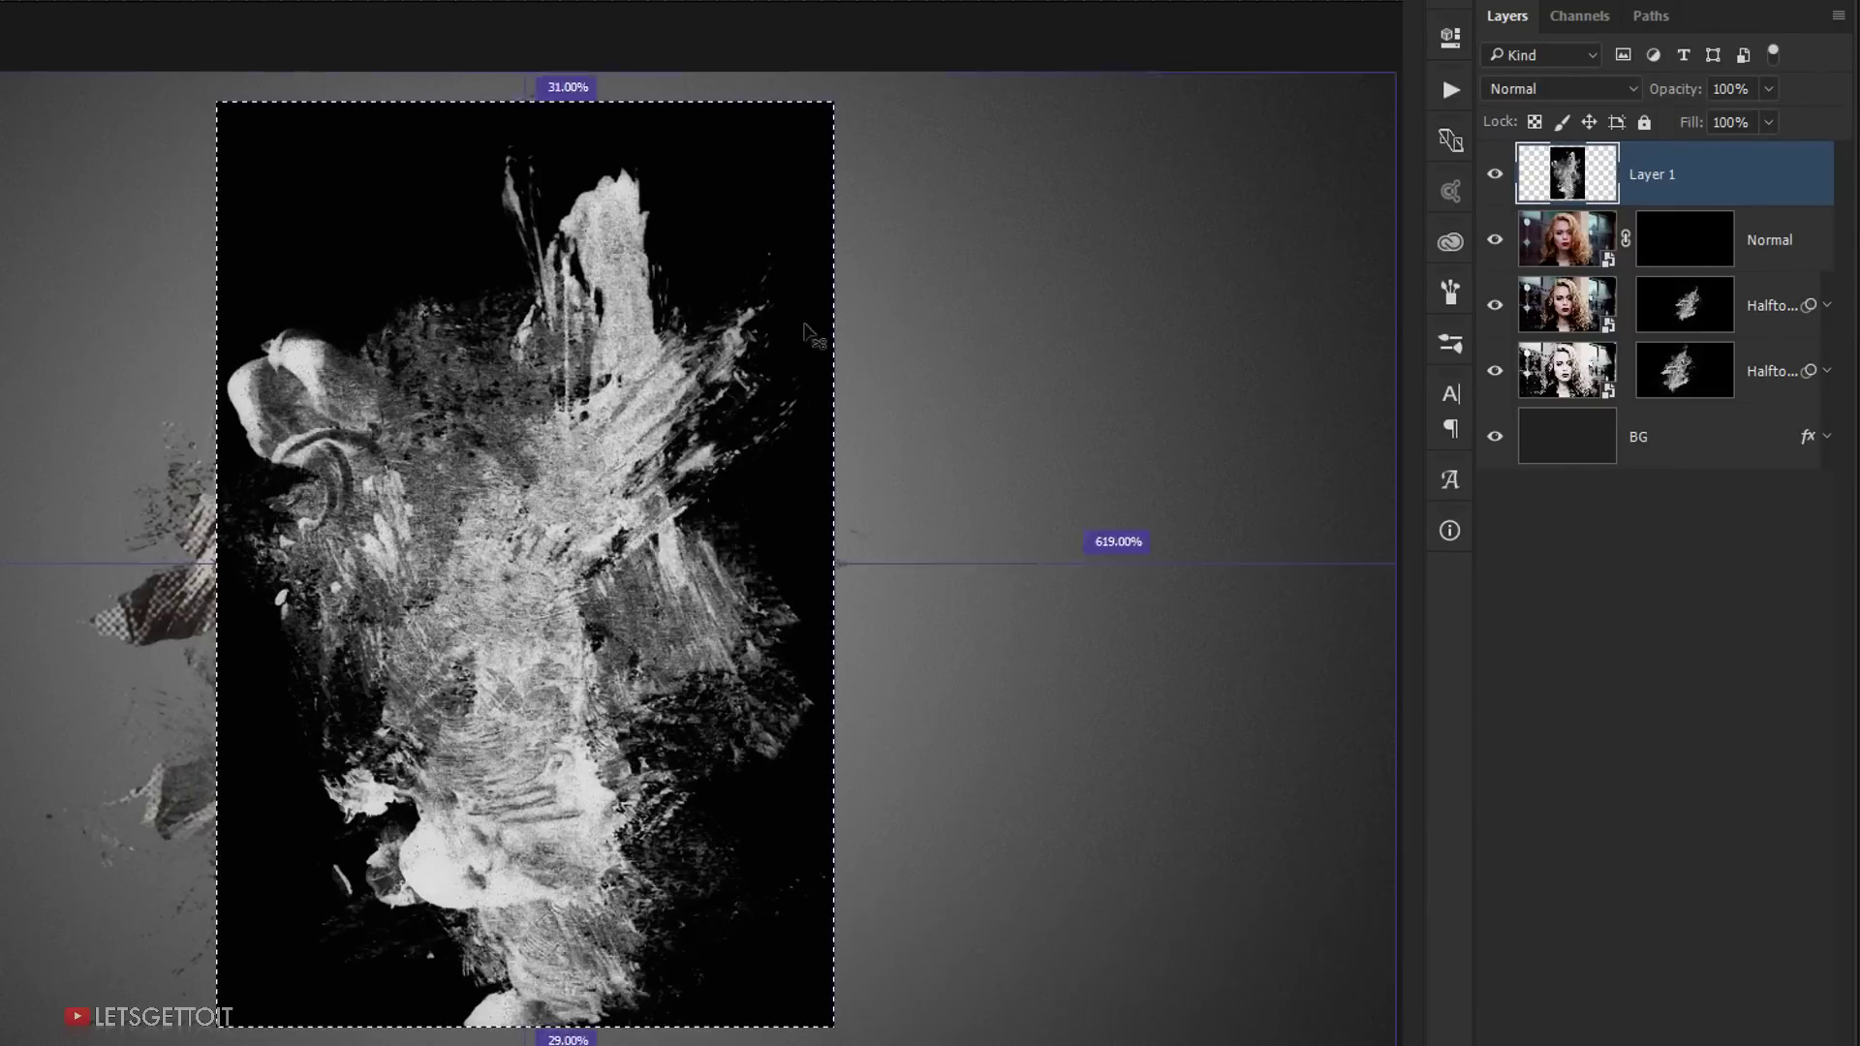
key("ctrl+c")
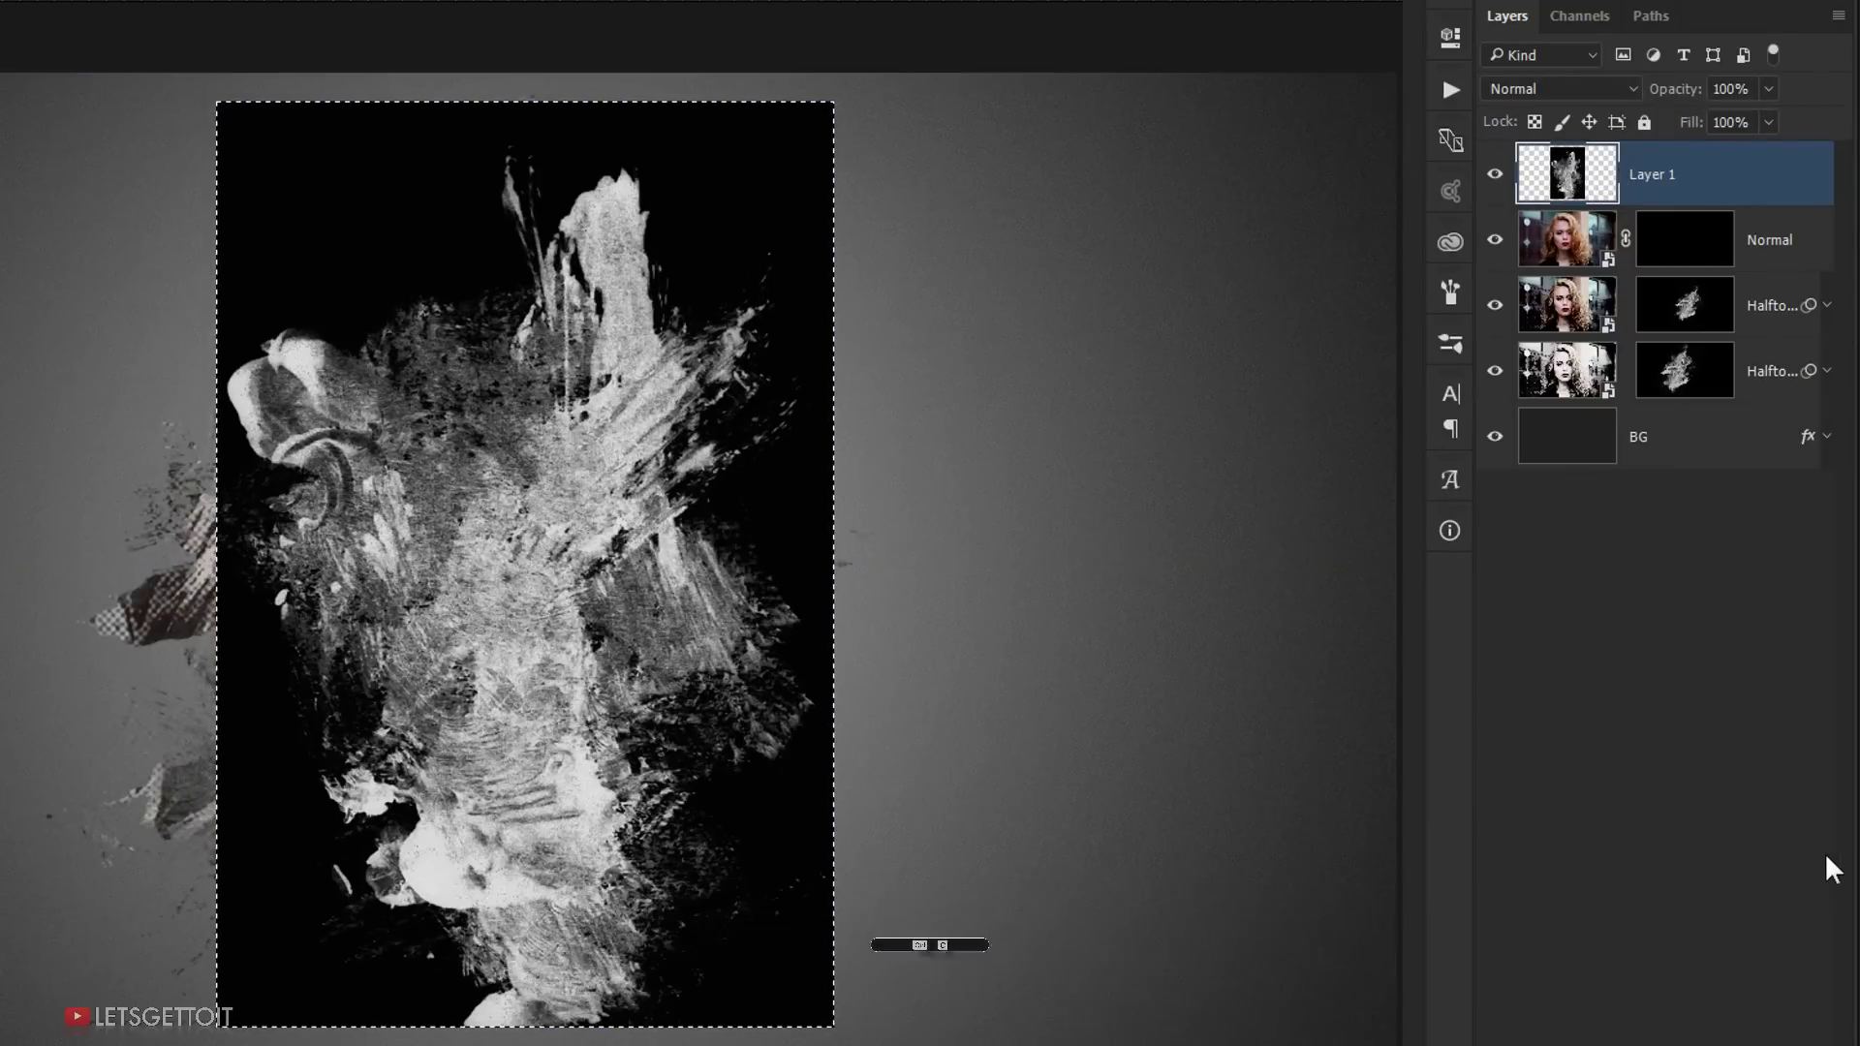
key("ctrl+d")
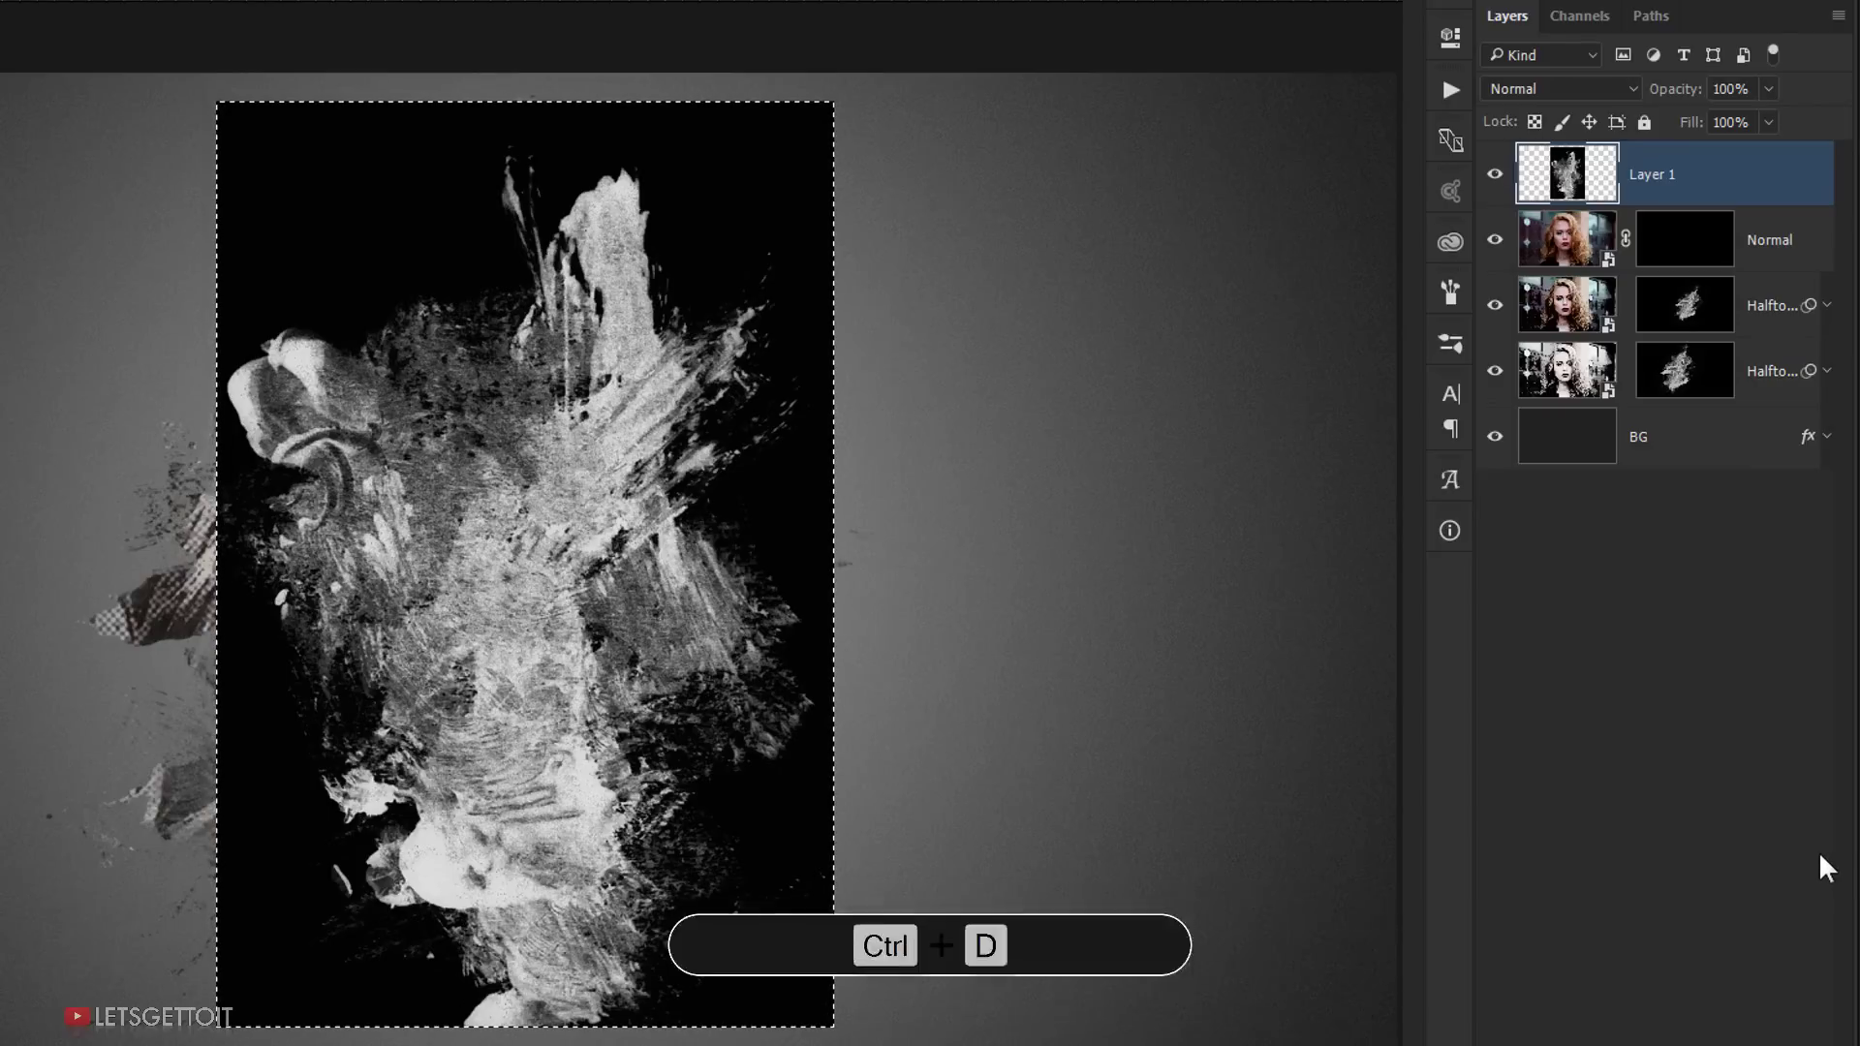
left_click(1495, 175)
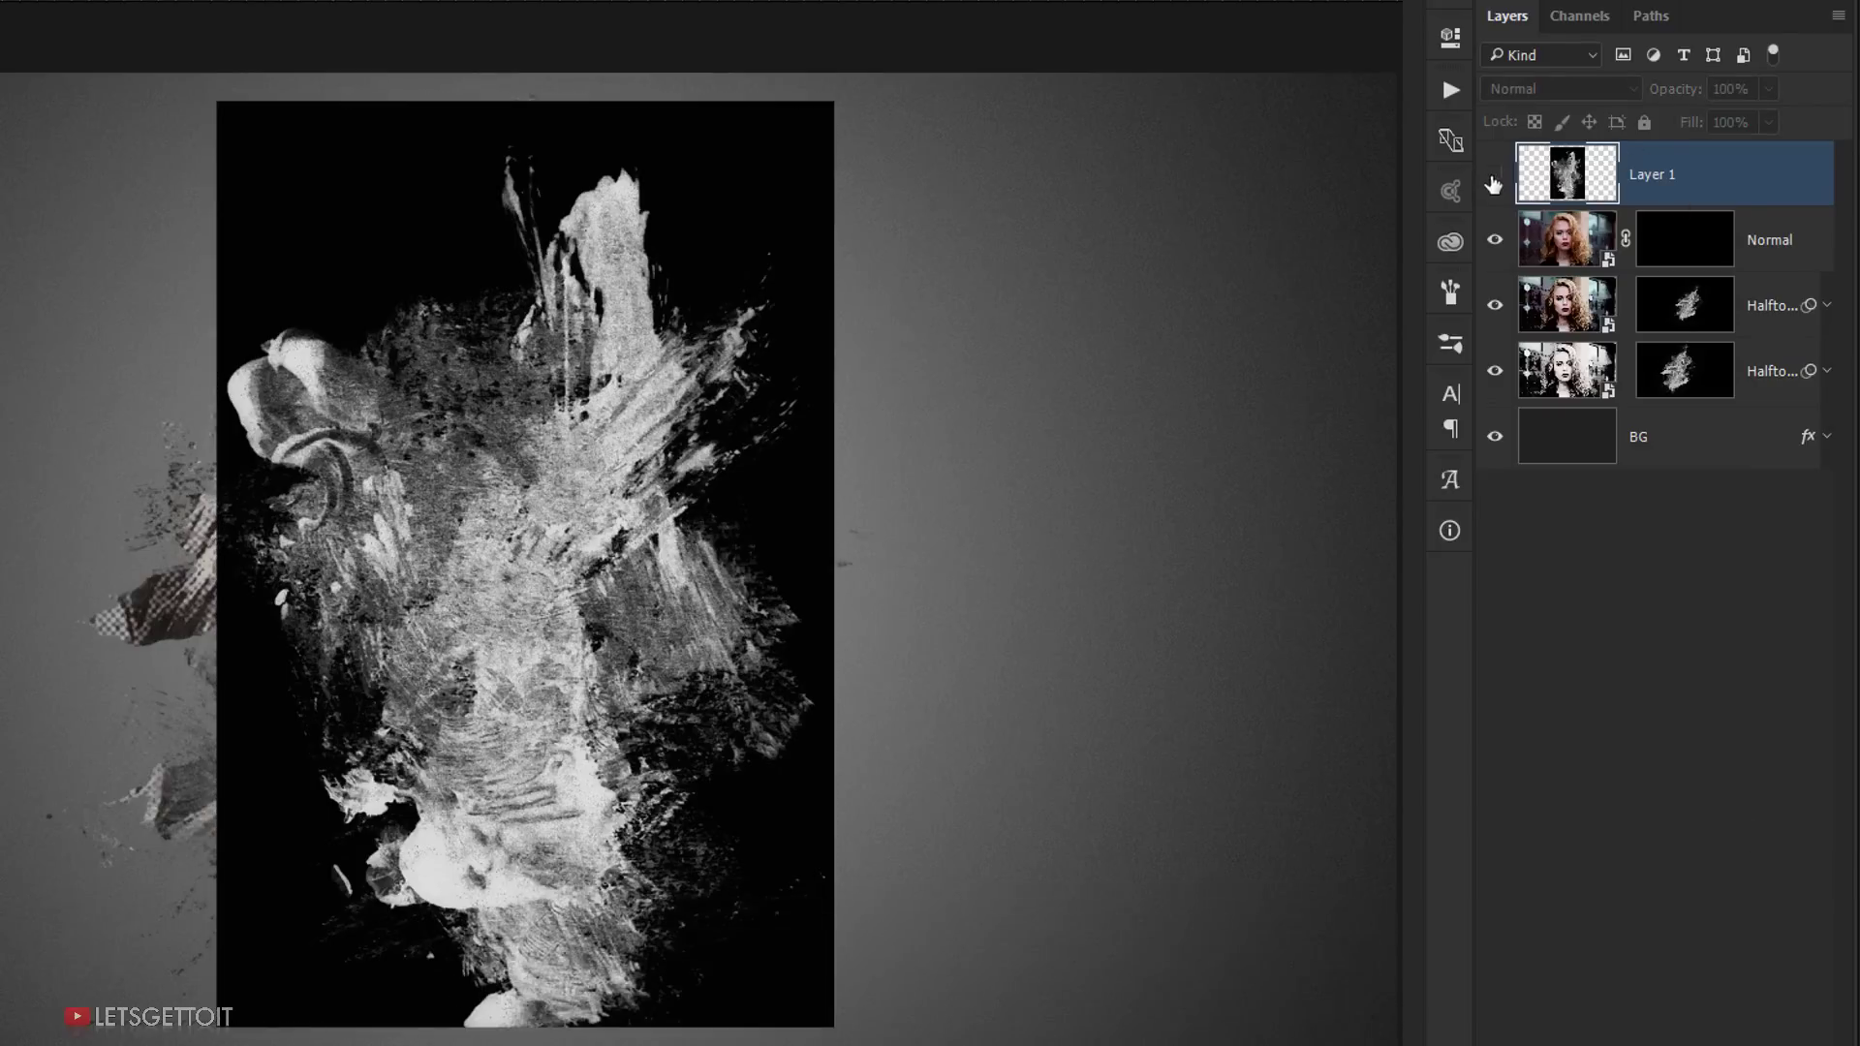
Step: Paste the copied dirt texture into the Normal layer's mask, deselect it and return to the normal image view
left_click(1773, 254)
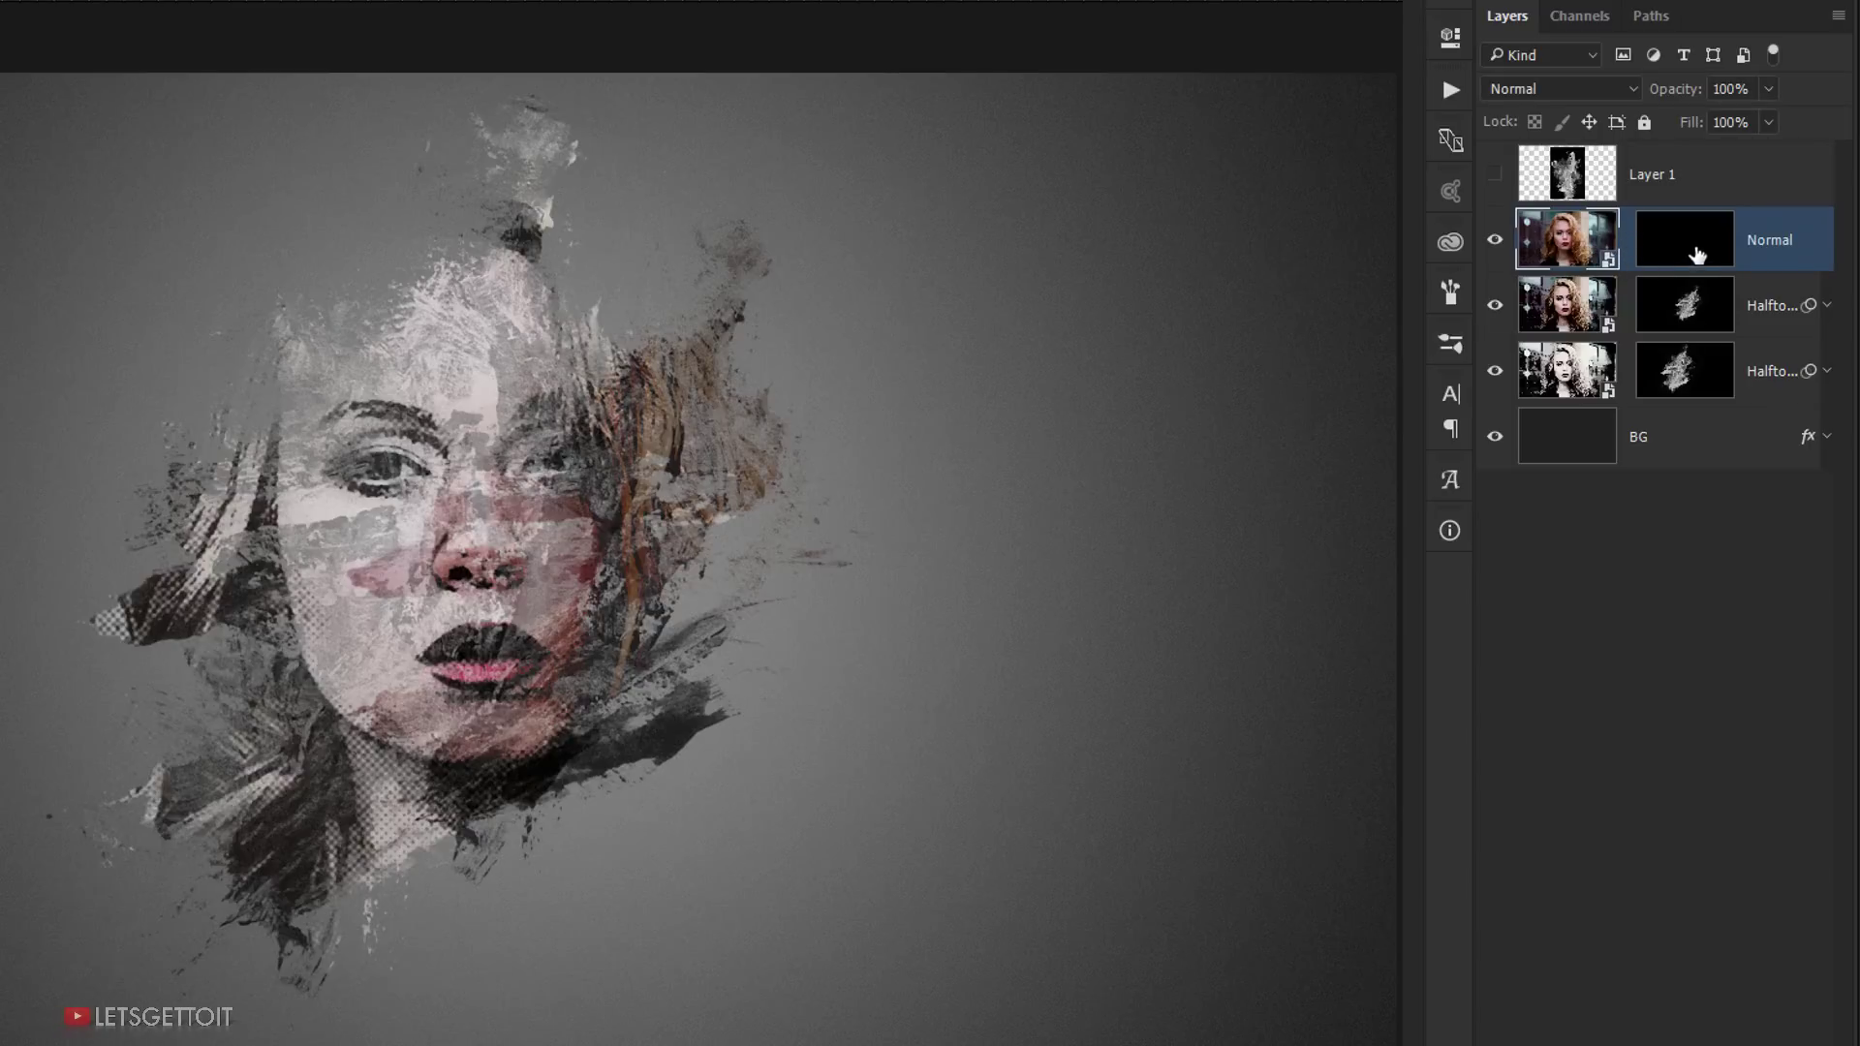
key("alt")
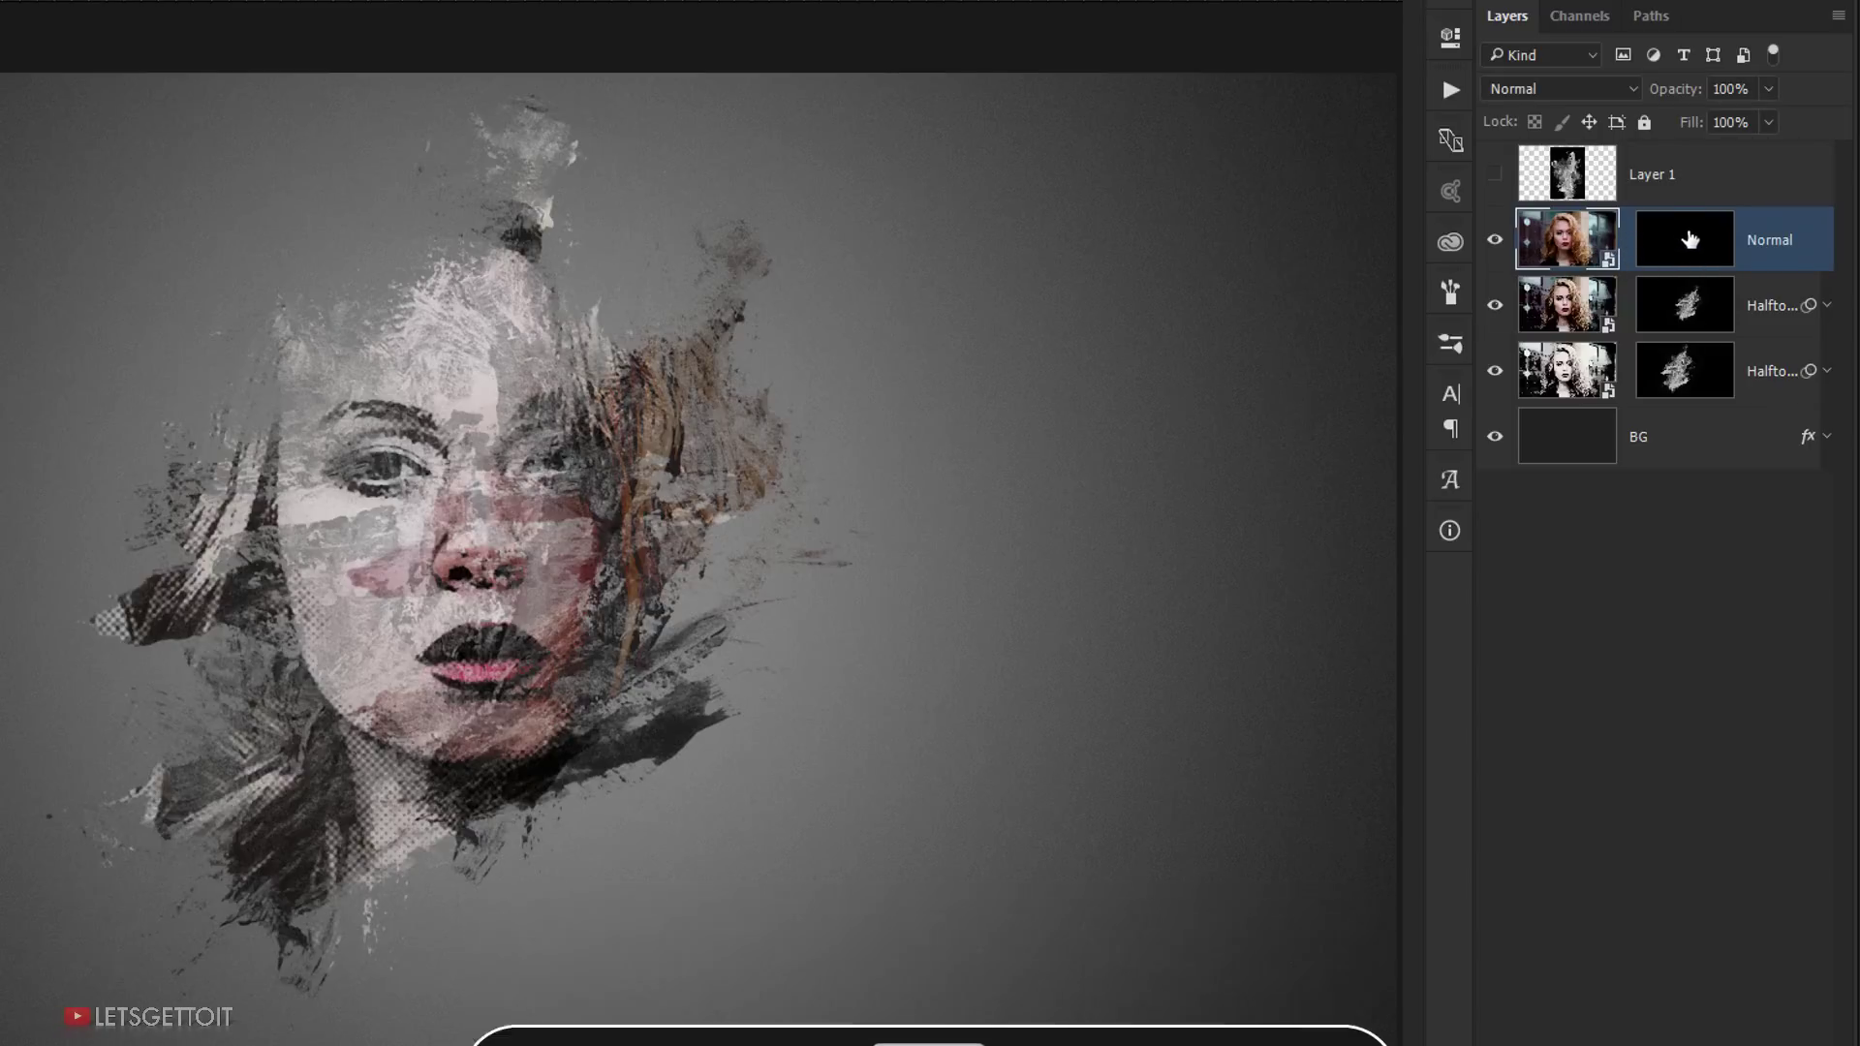
left_click(1693, 252, "alt")
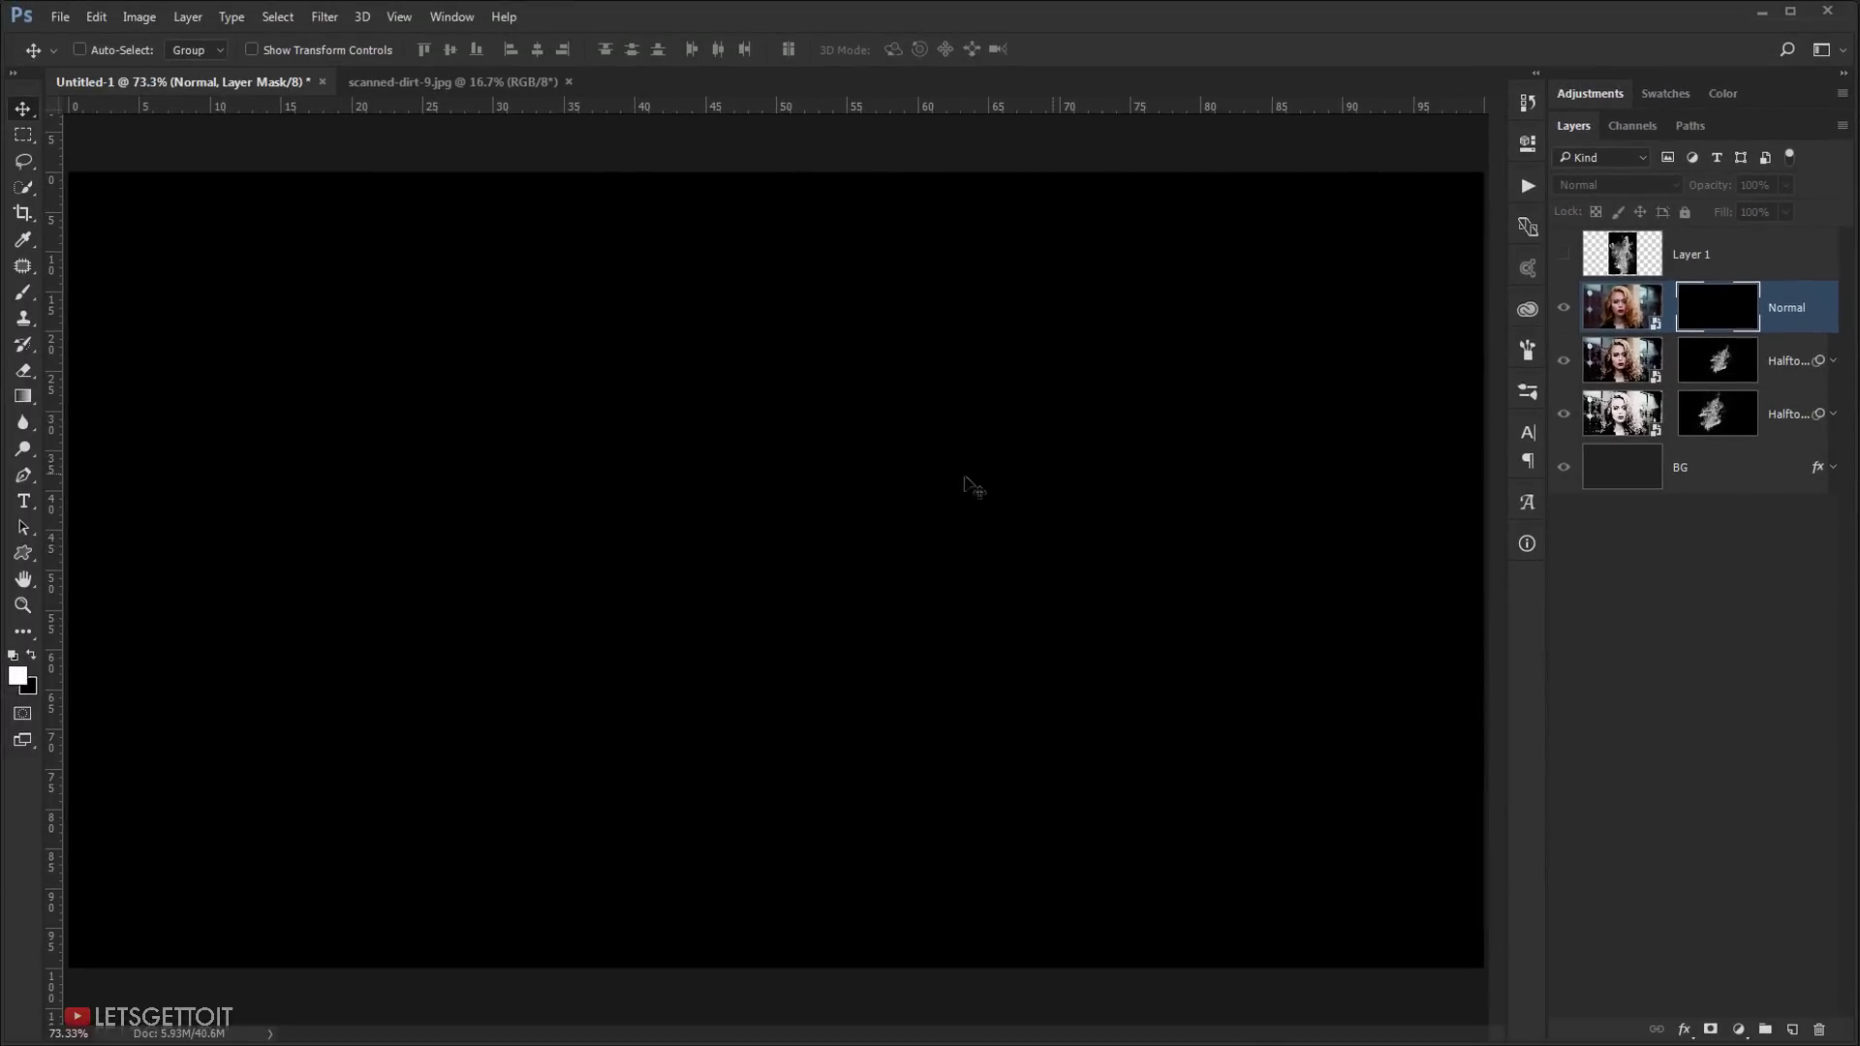
key("ctrl+a")
key("ctrl+v")
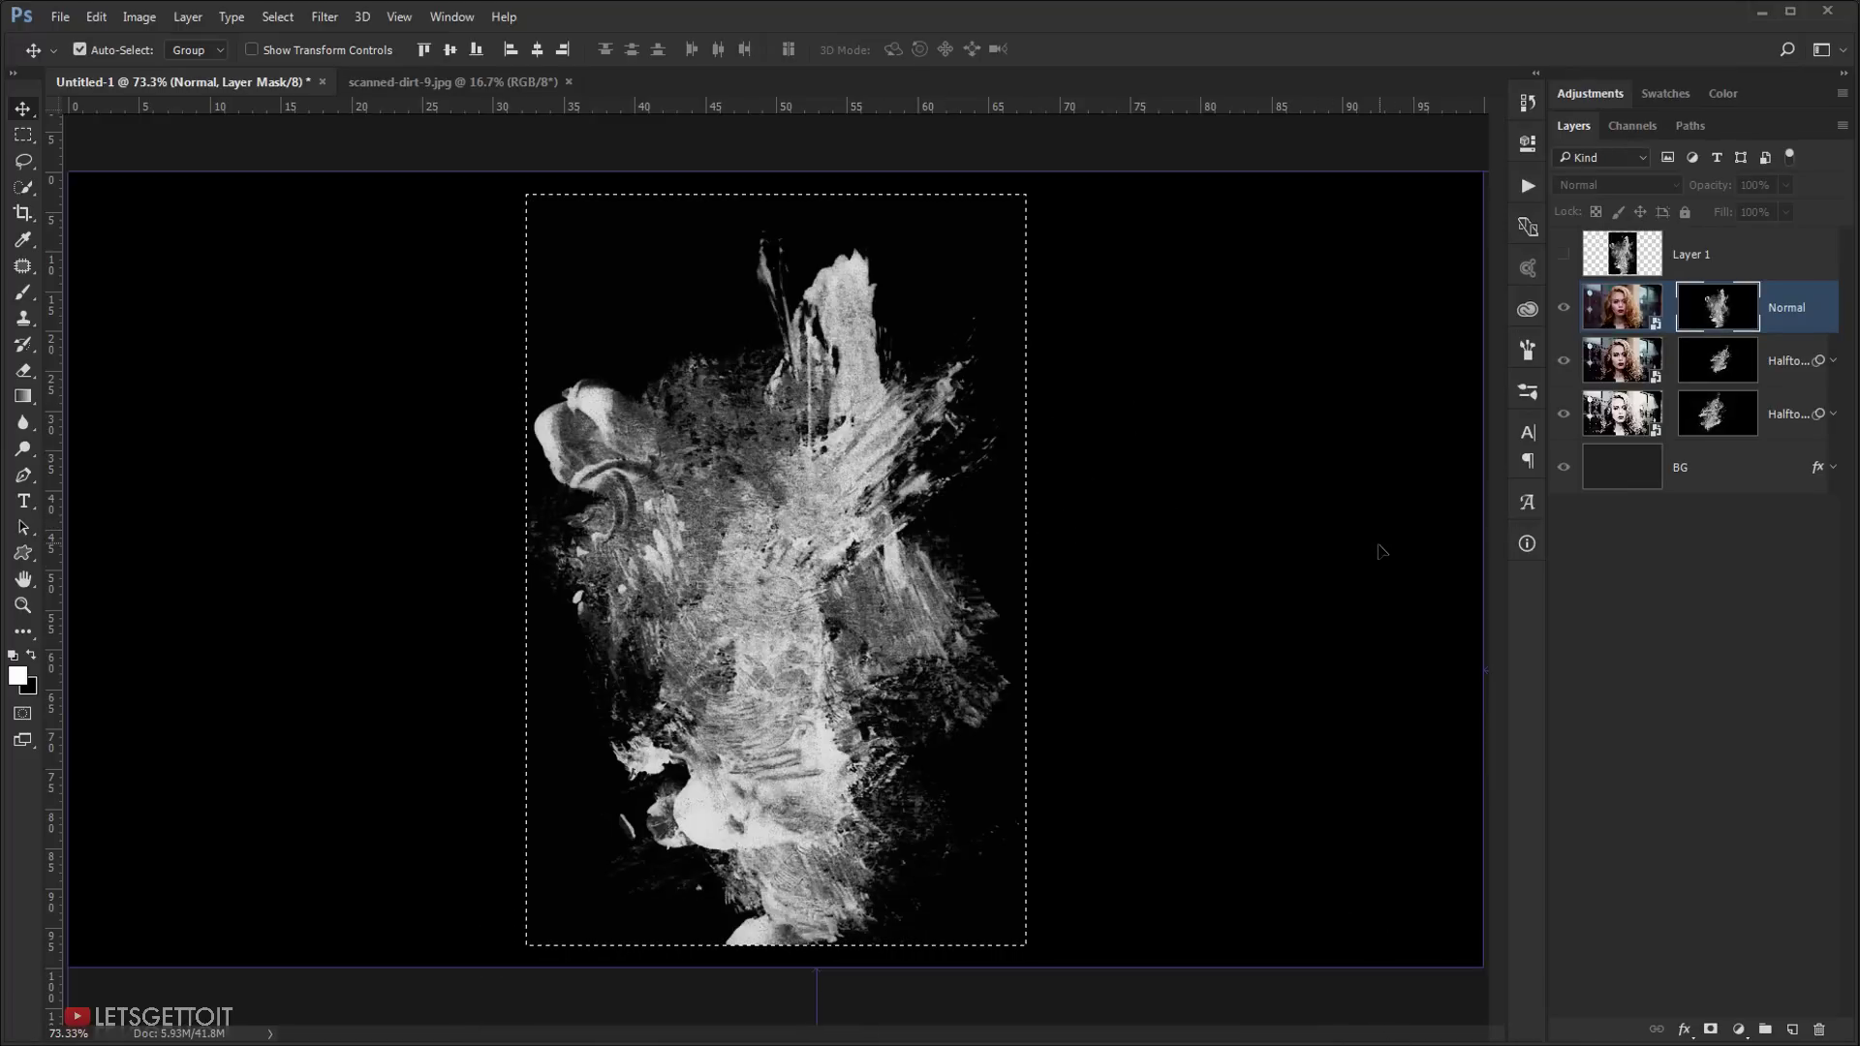
key("ctrl+d")
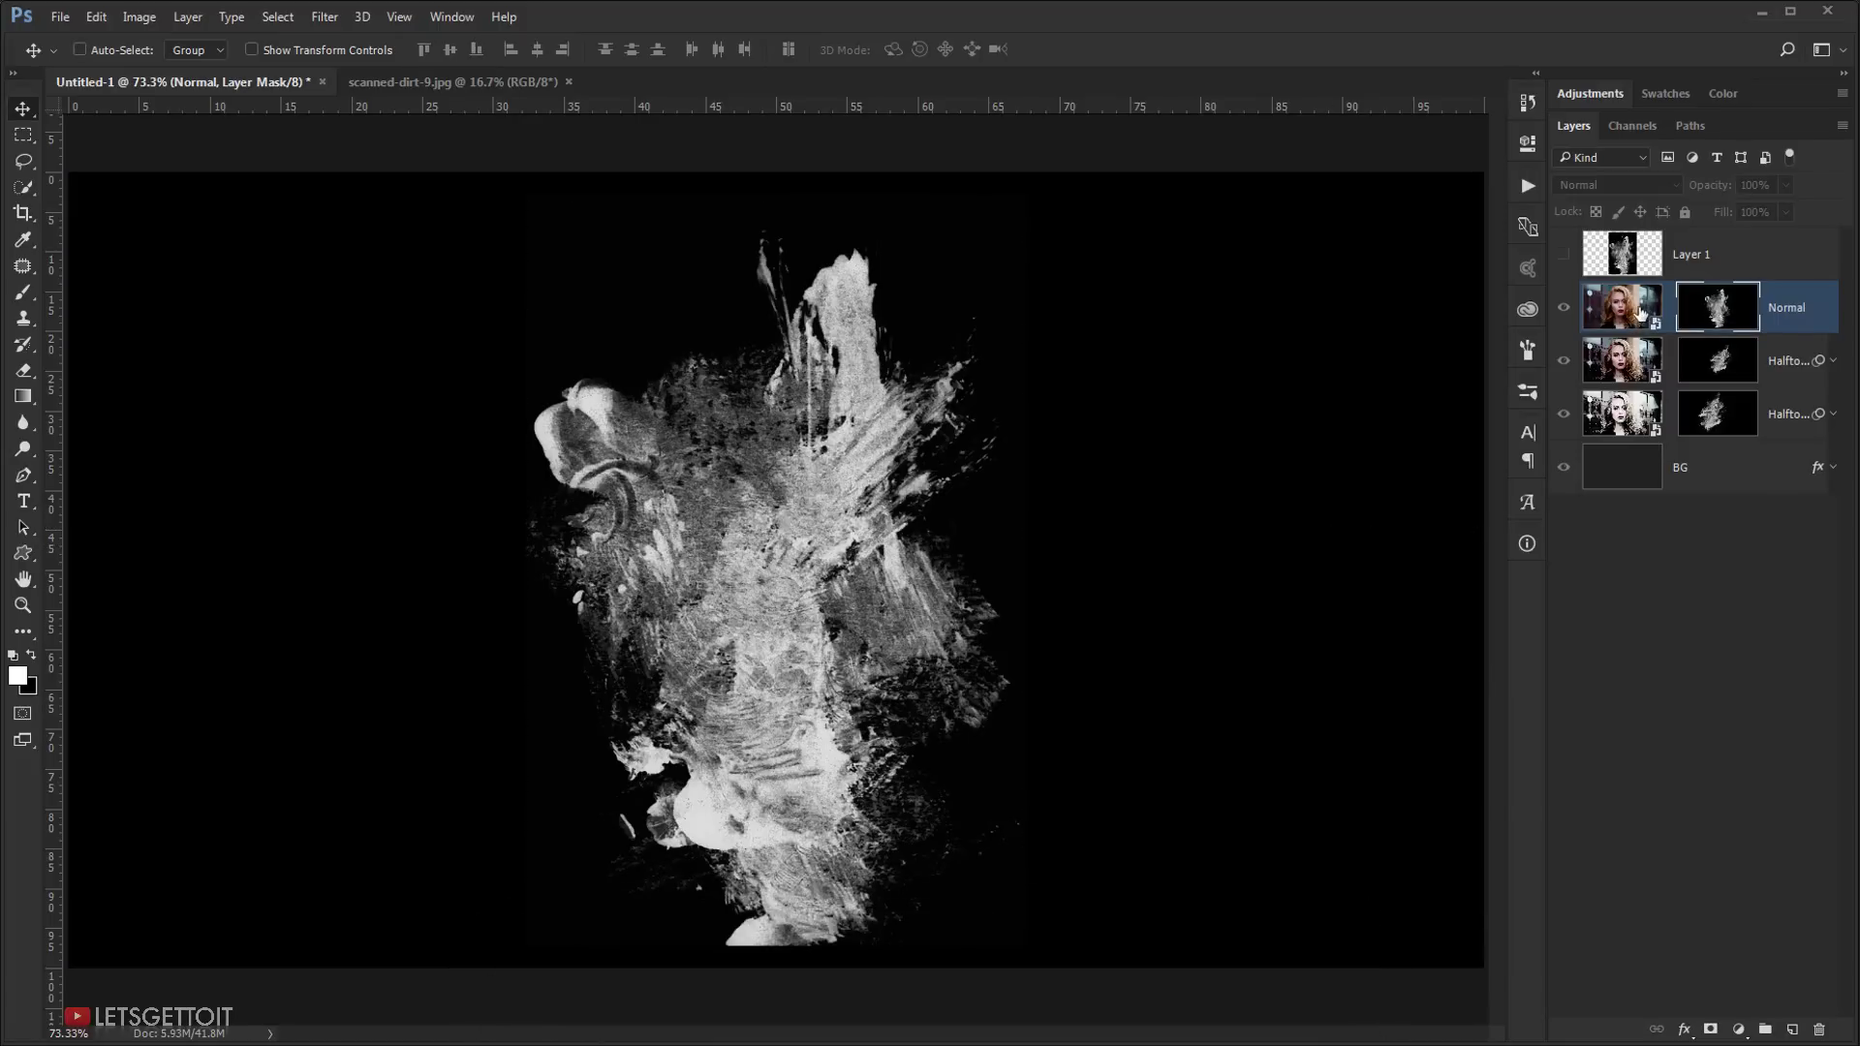
left_click(1635, 310)
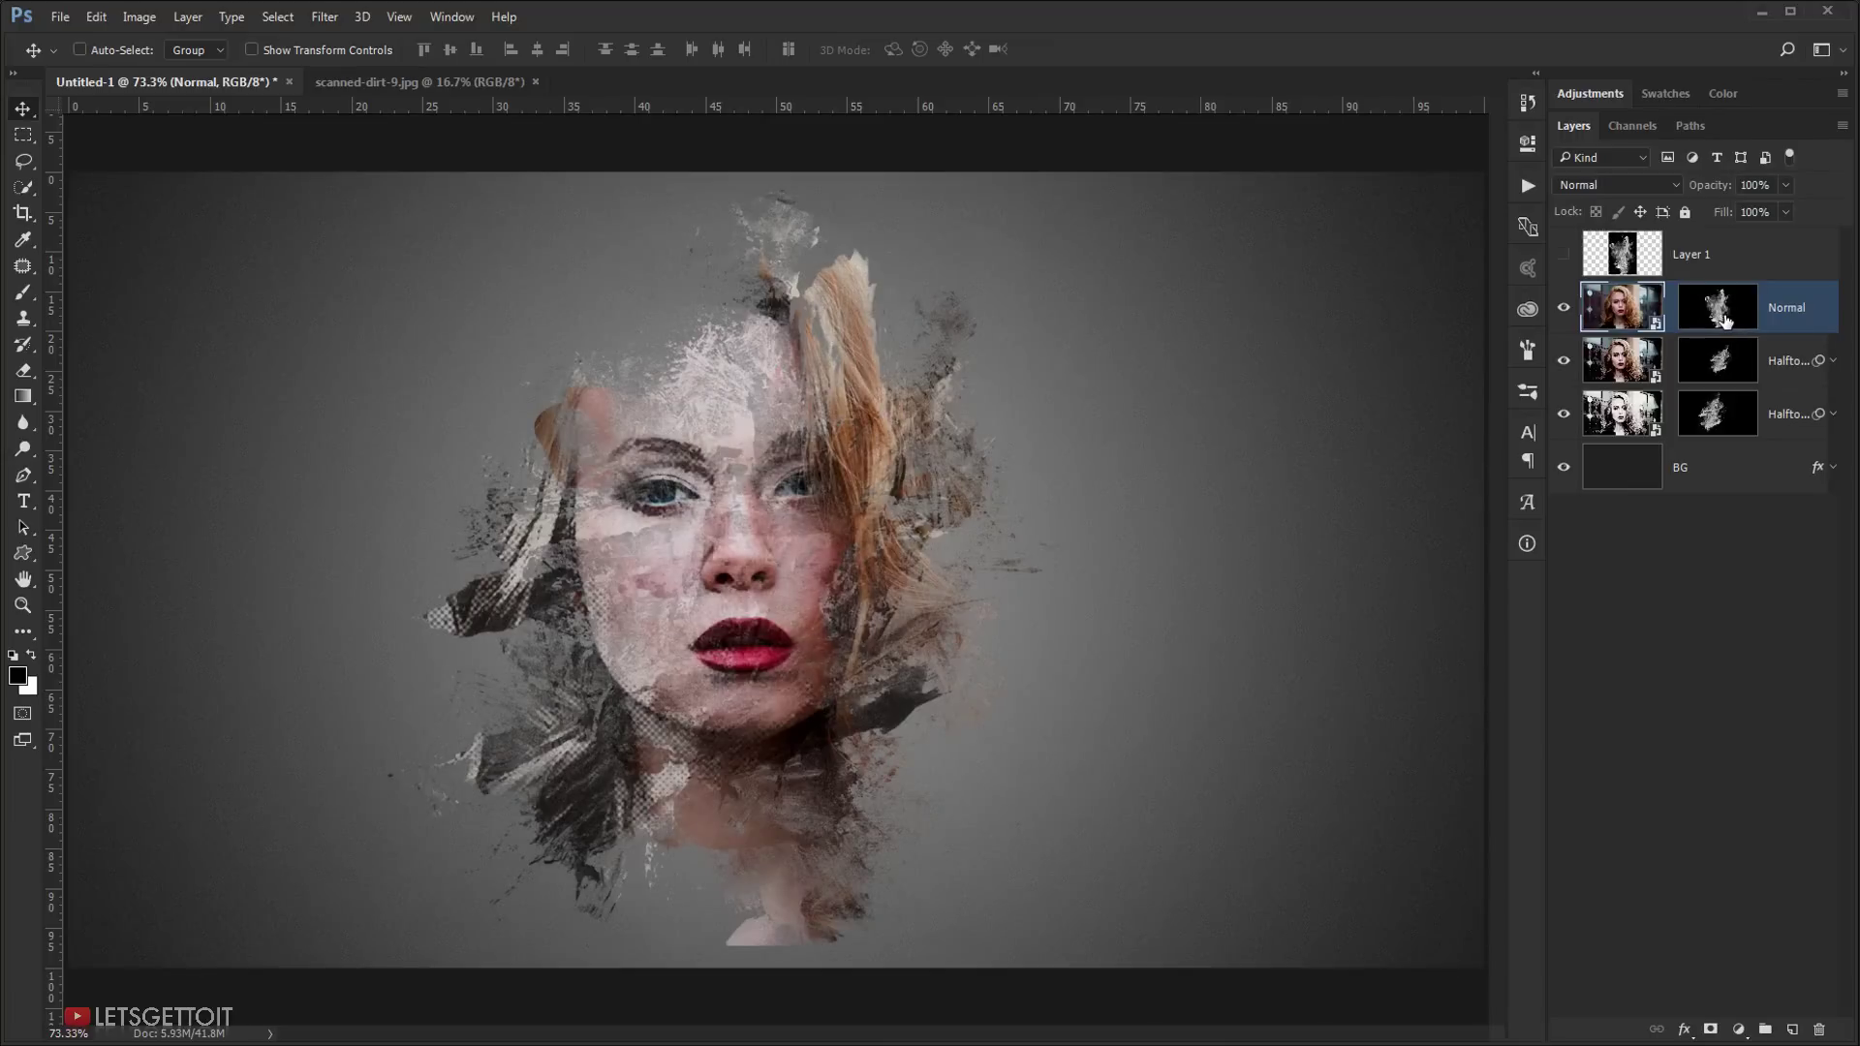
Step: Free-transform the Normal layer's mask to about 66.9%, rotate it to about -171.5° and place it over the hair beside the face
left_click(1726, 321)
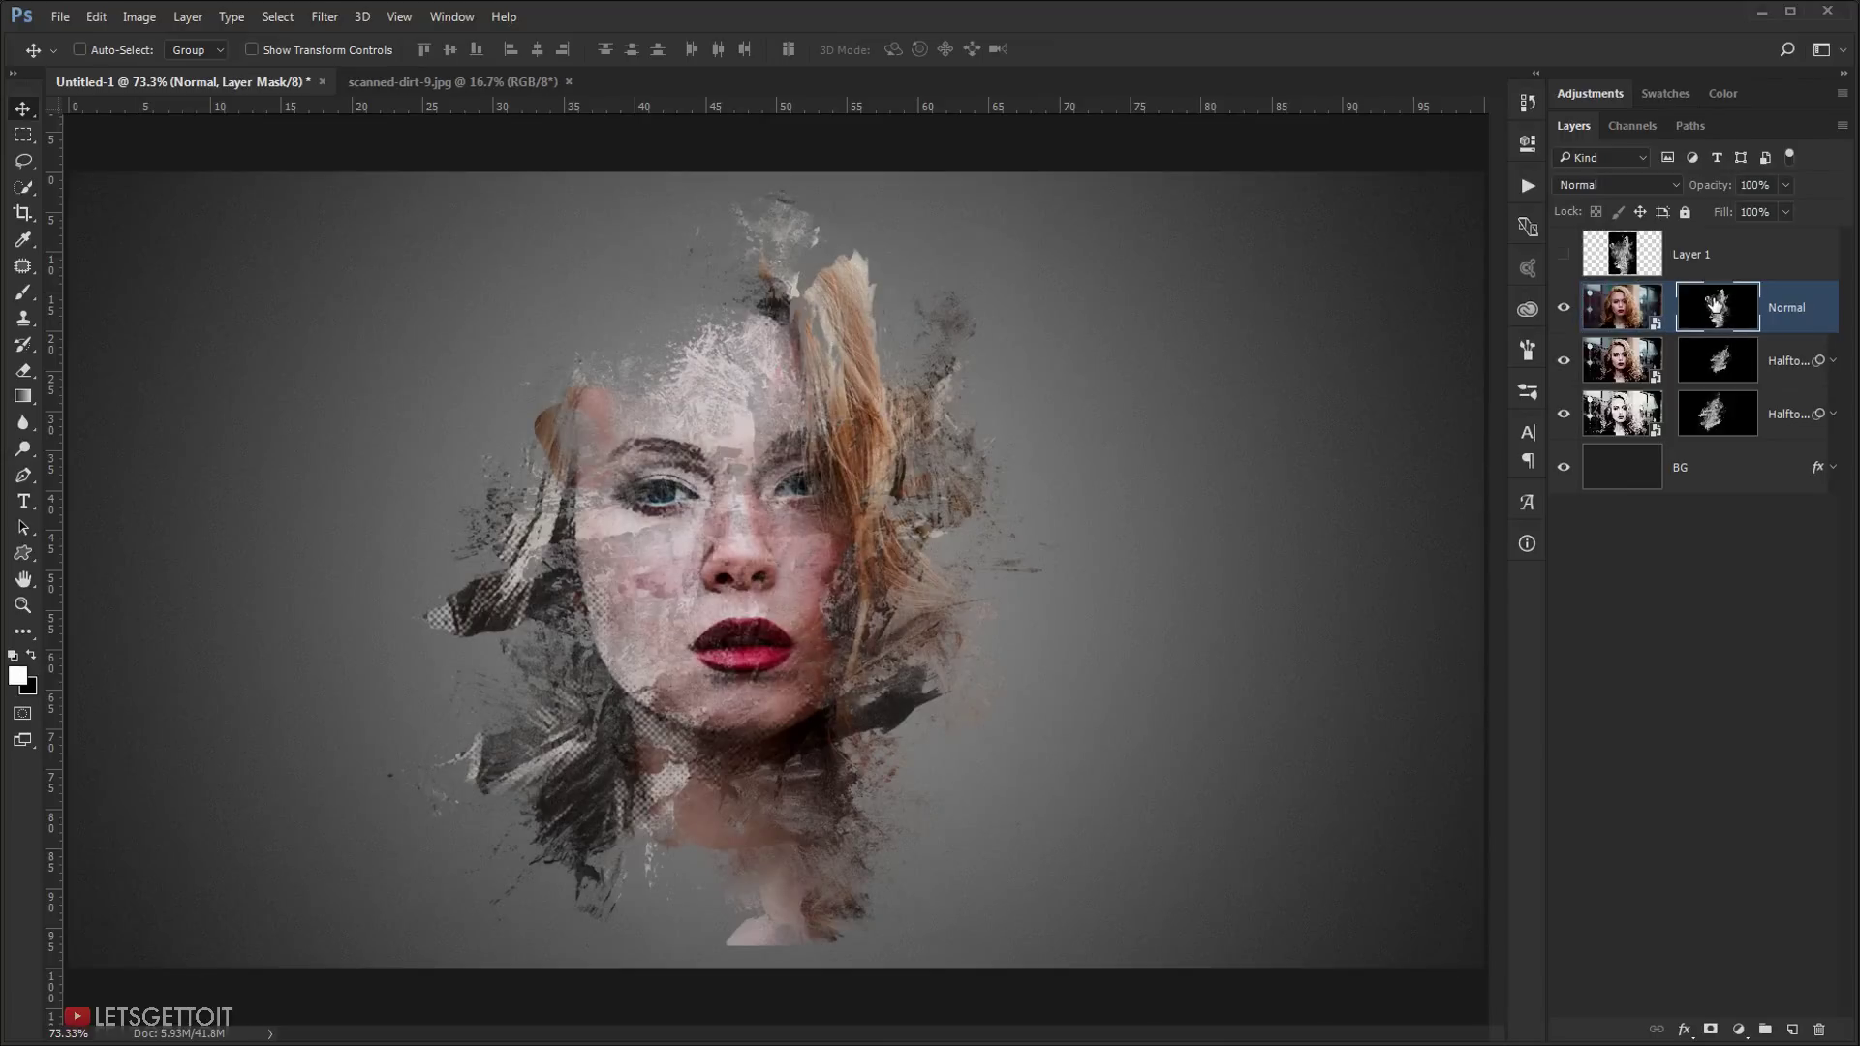
key("ctrl+t")
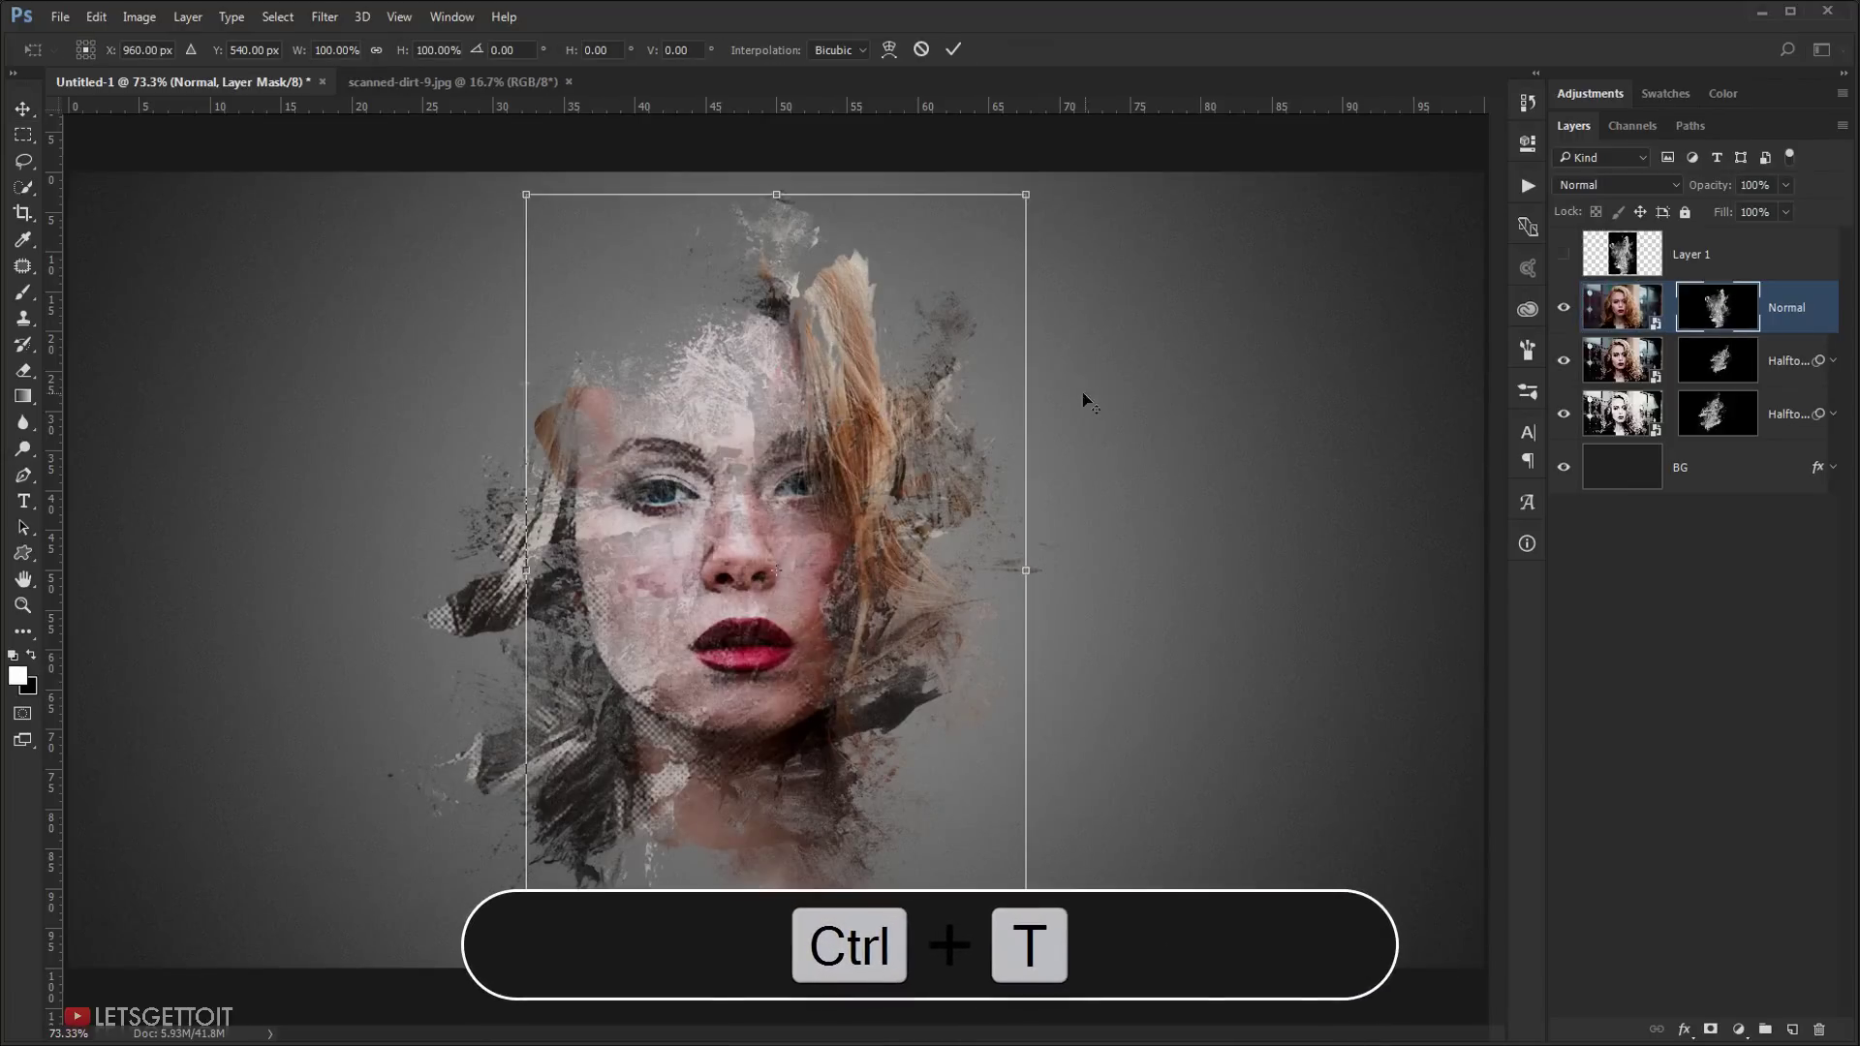
key("ctrl+minus")
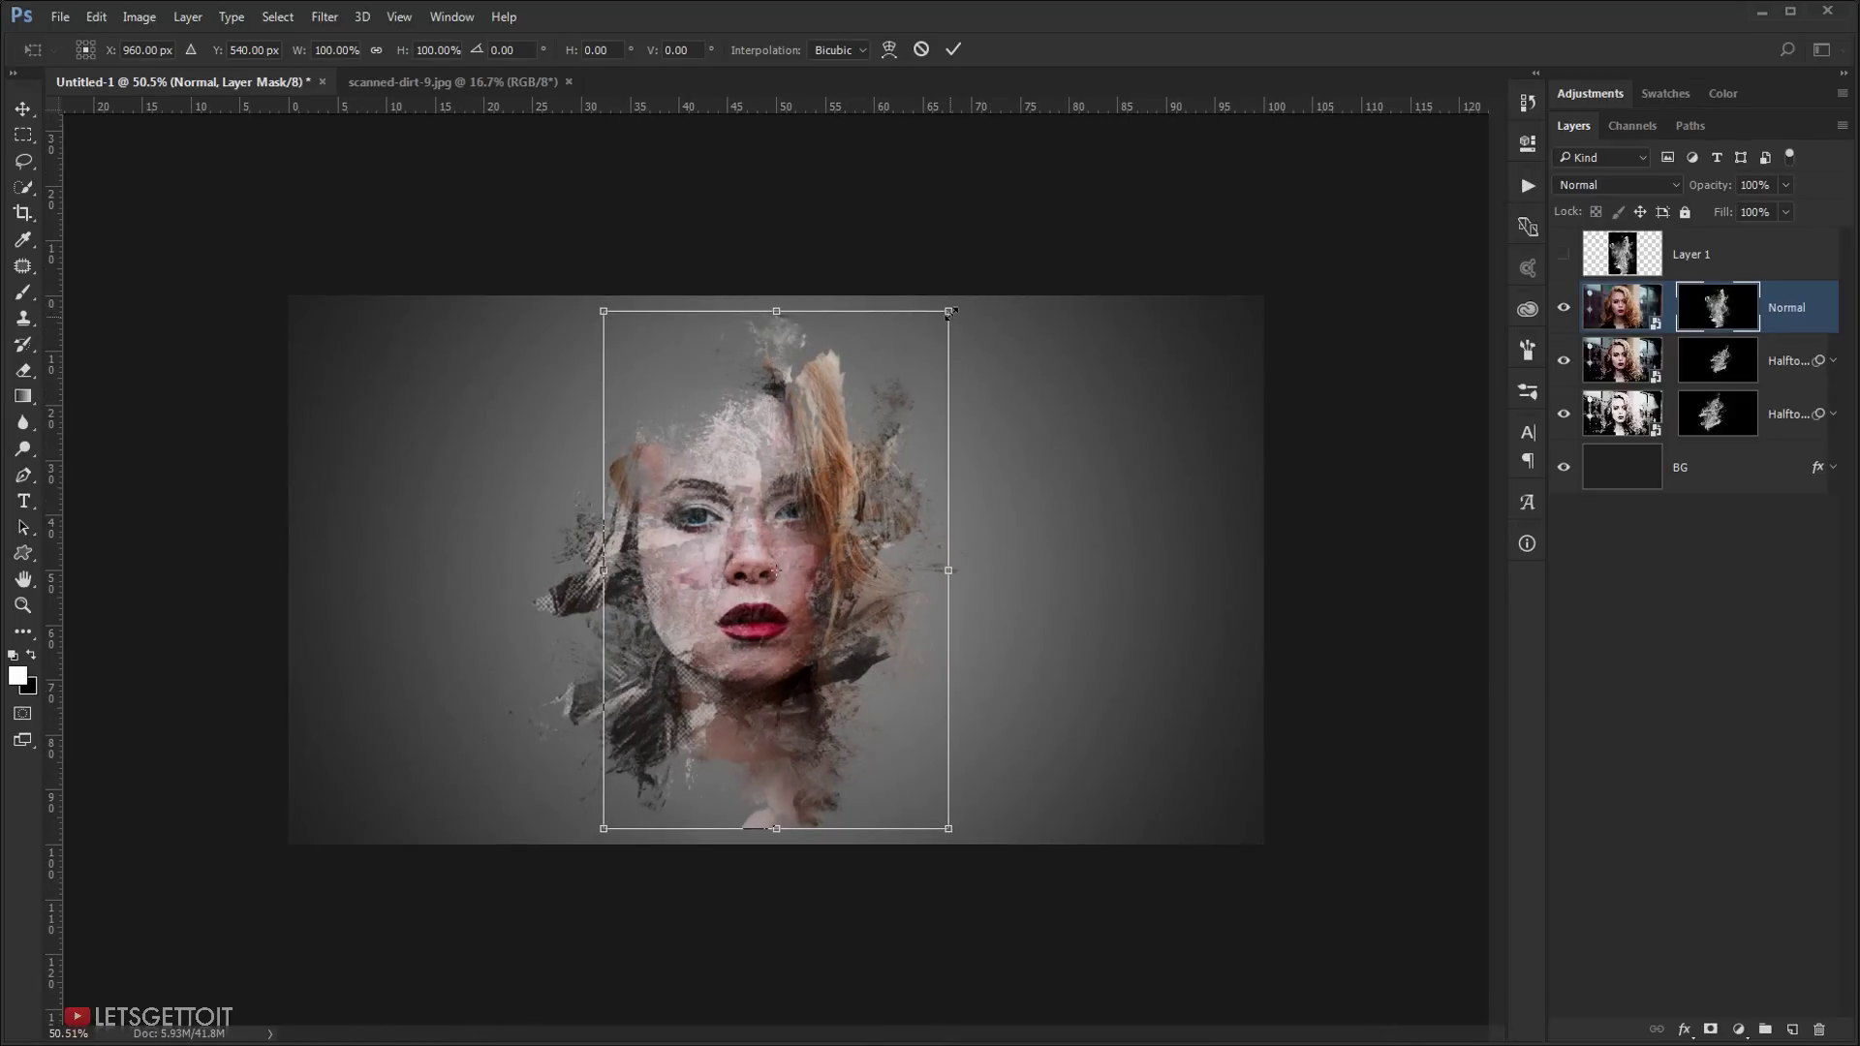
left_click_drag(948, 312, 891, 397)
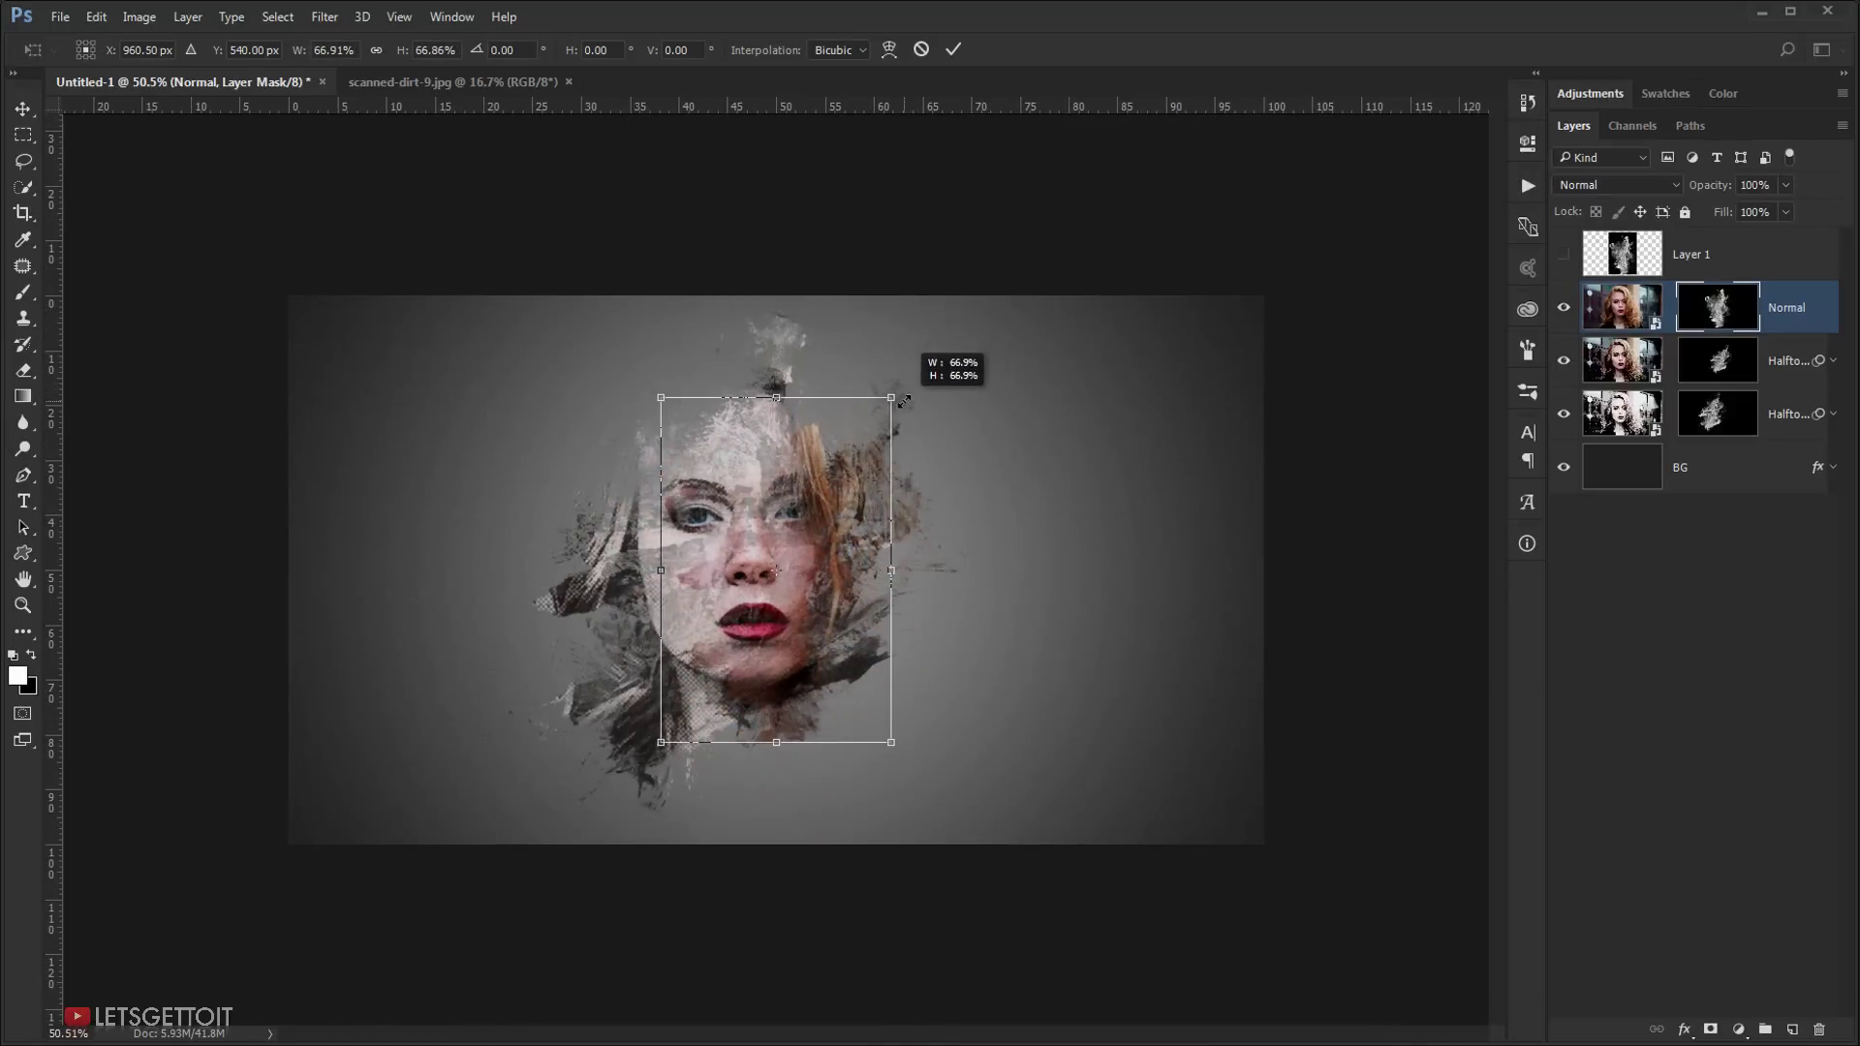
left_click_drag(837, 553, 852, 457)
left_click_drag(957, 262, 741, 281)
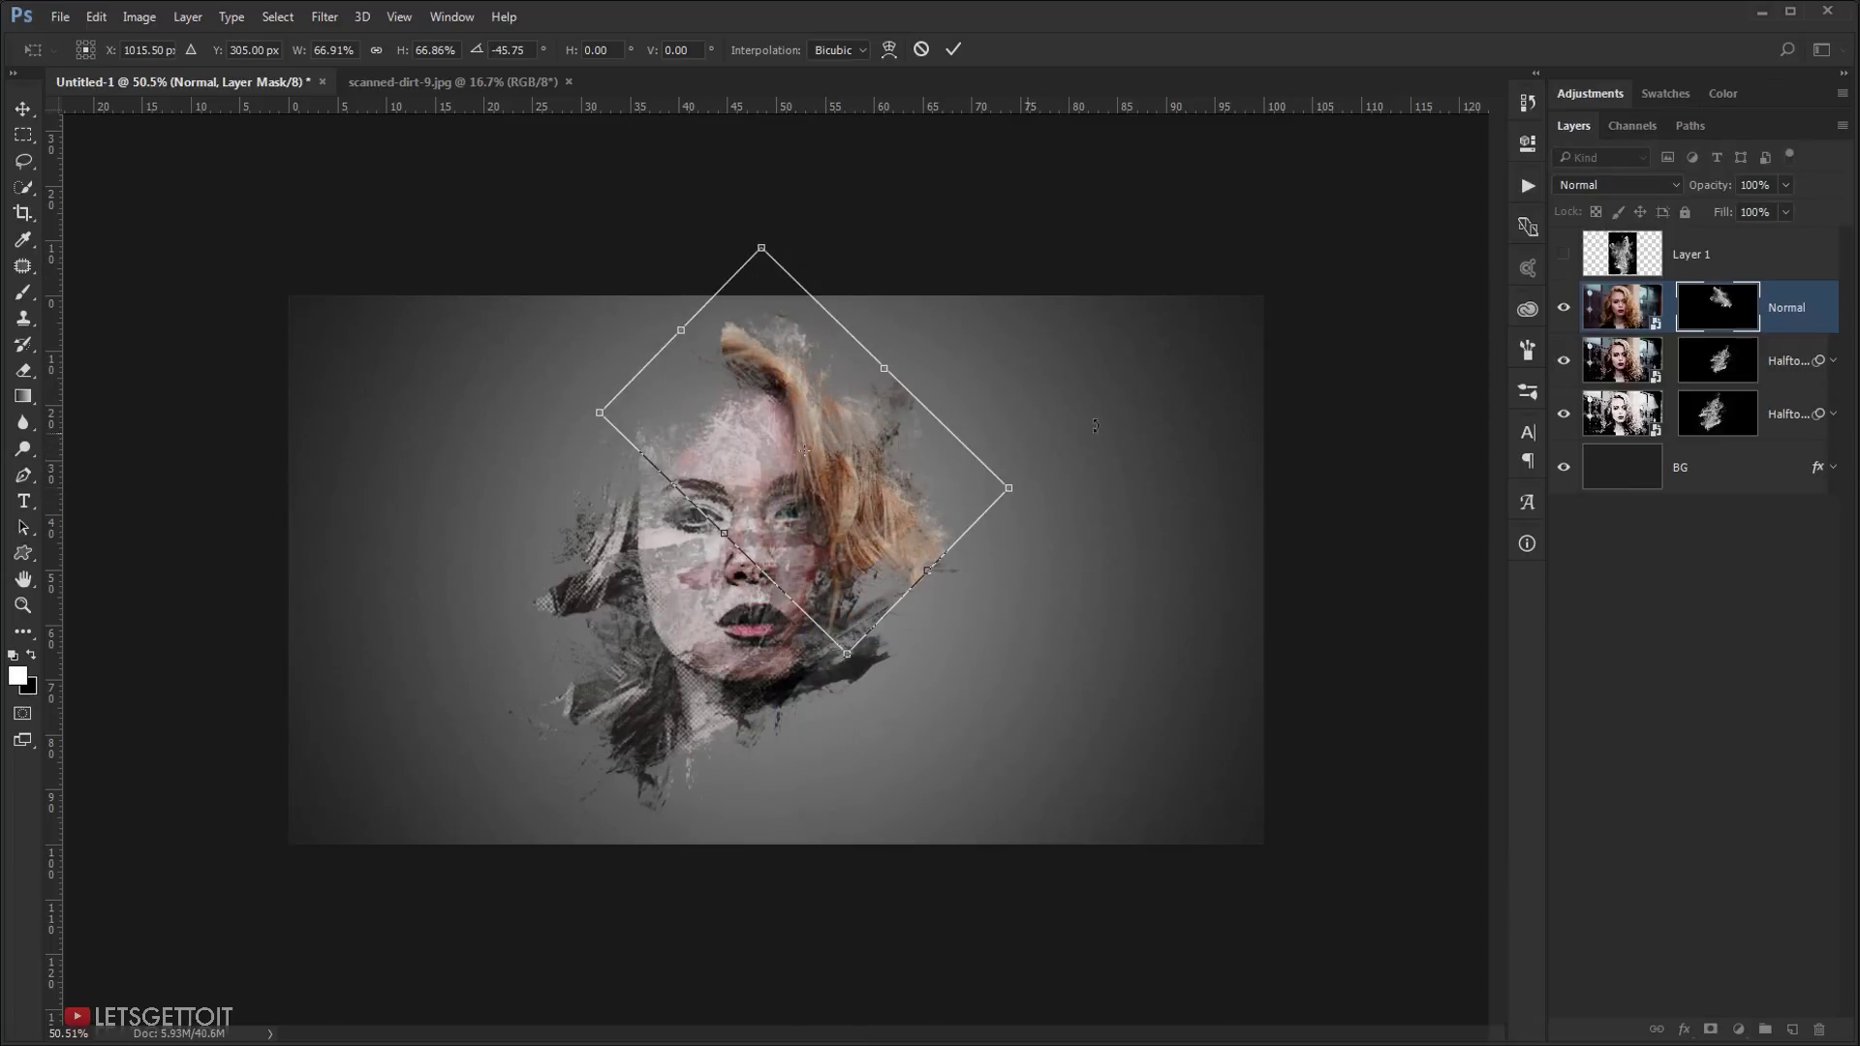
left_click_drag(1095, 426, 720, 361)
mouse_move(813, 458)
left_mouse_down()
mouse_move(829, 514)
mouse_move(826, 490)
left_mouse_up()
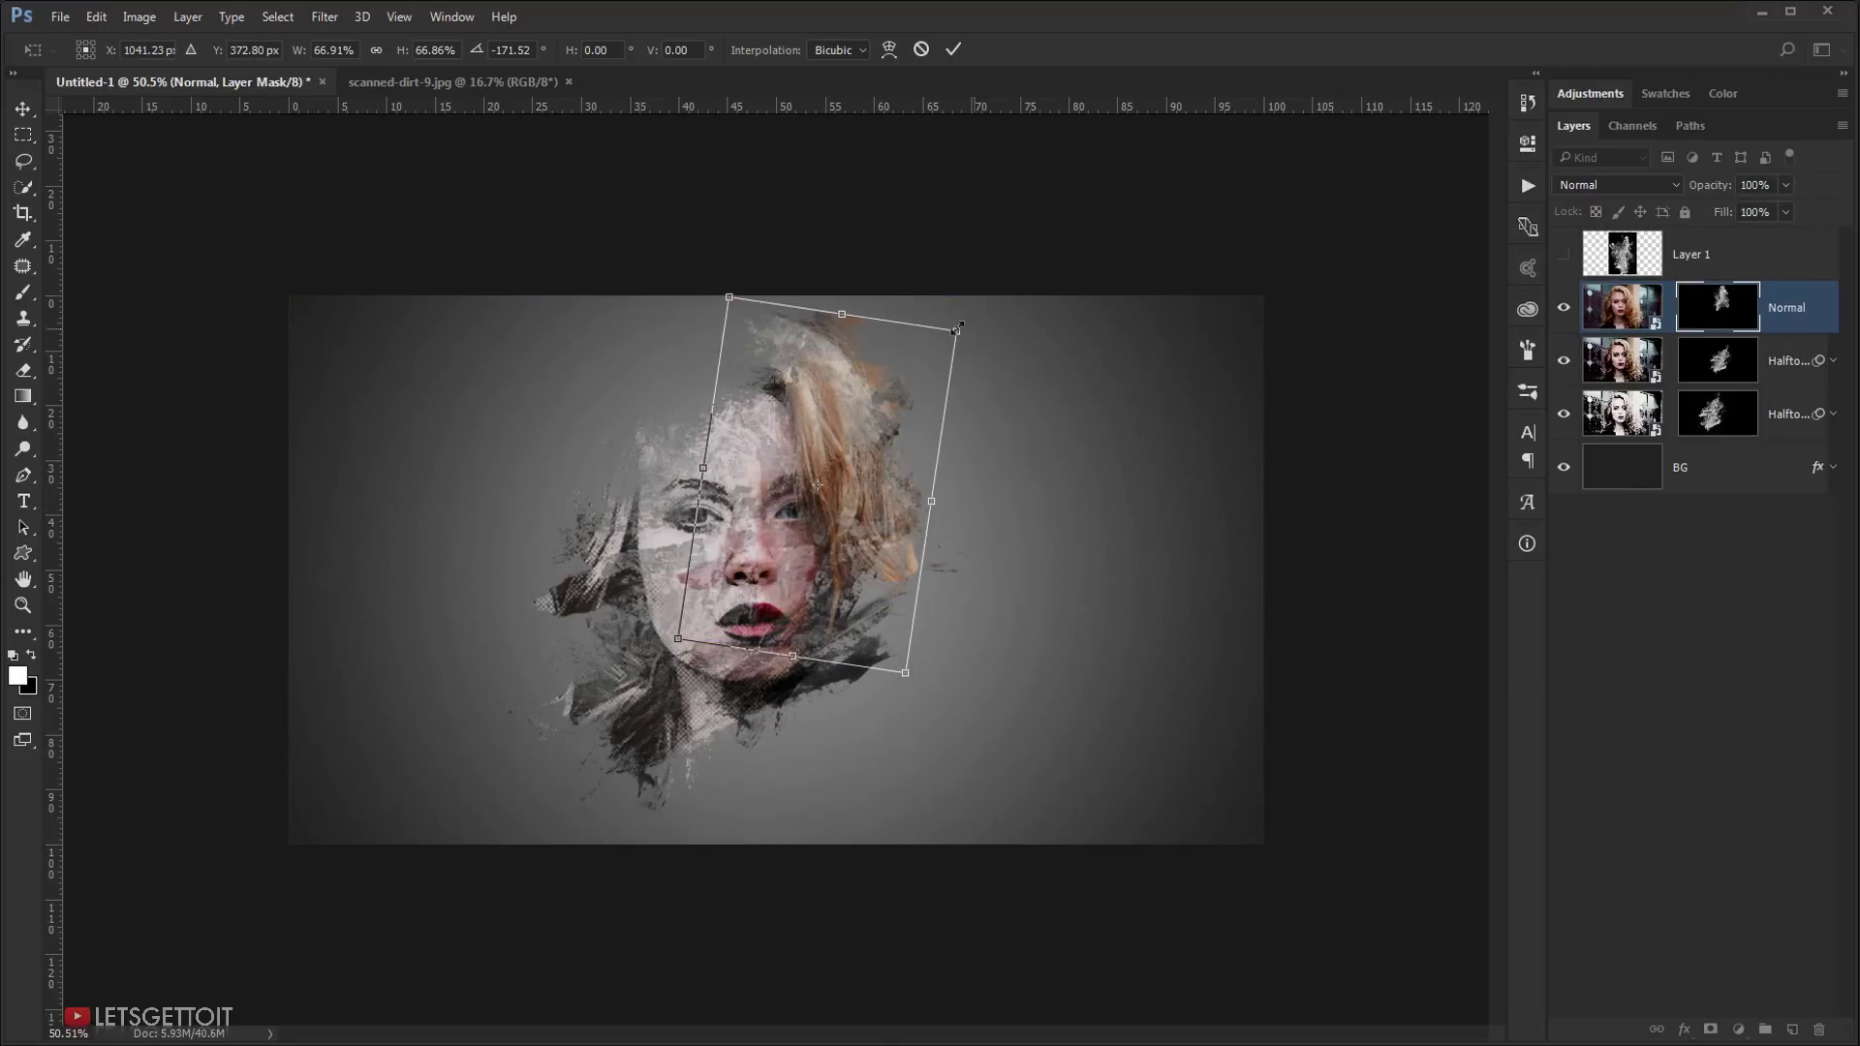
Step: Shrink the Normal layer's mask further to about 62%, nudge it slightly right and apply the transformation
left_click_drag(958, 334, 936, 353)
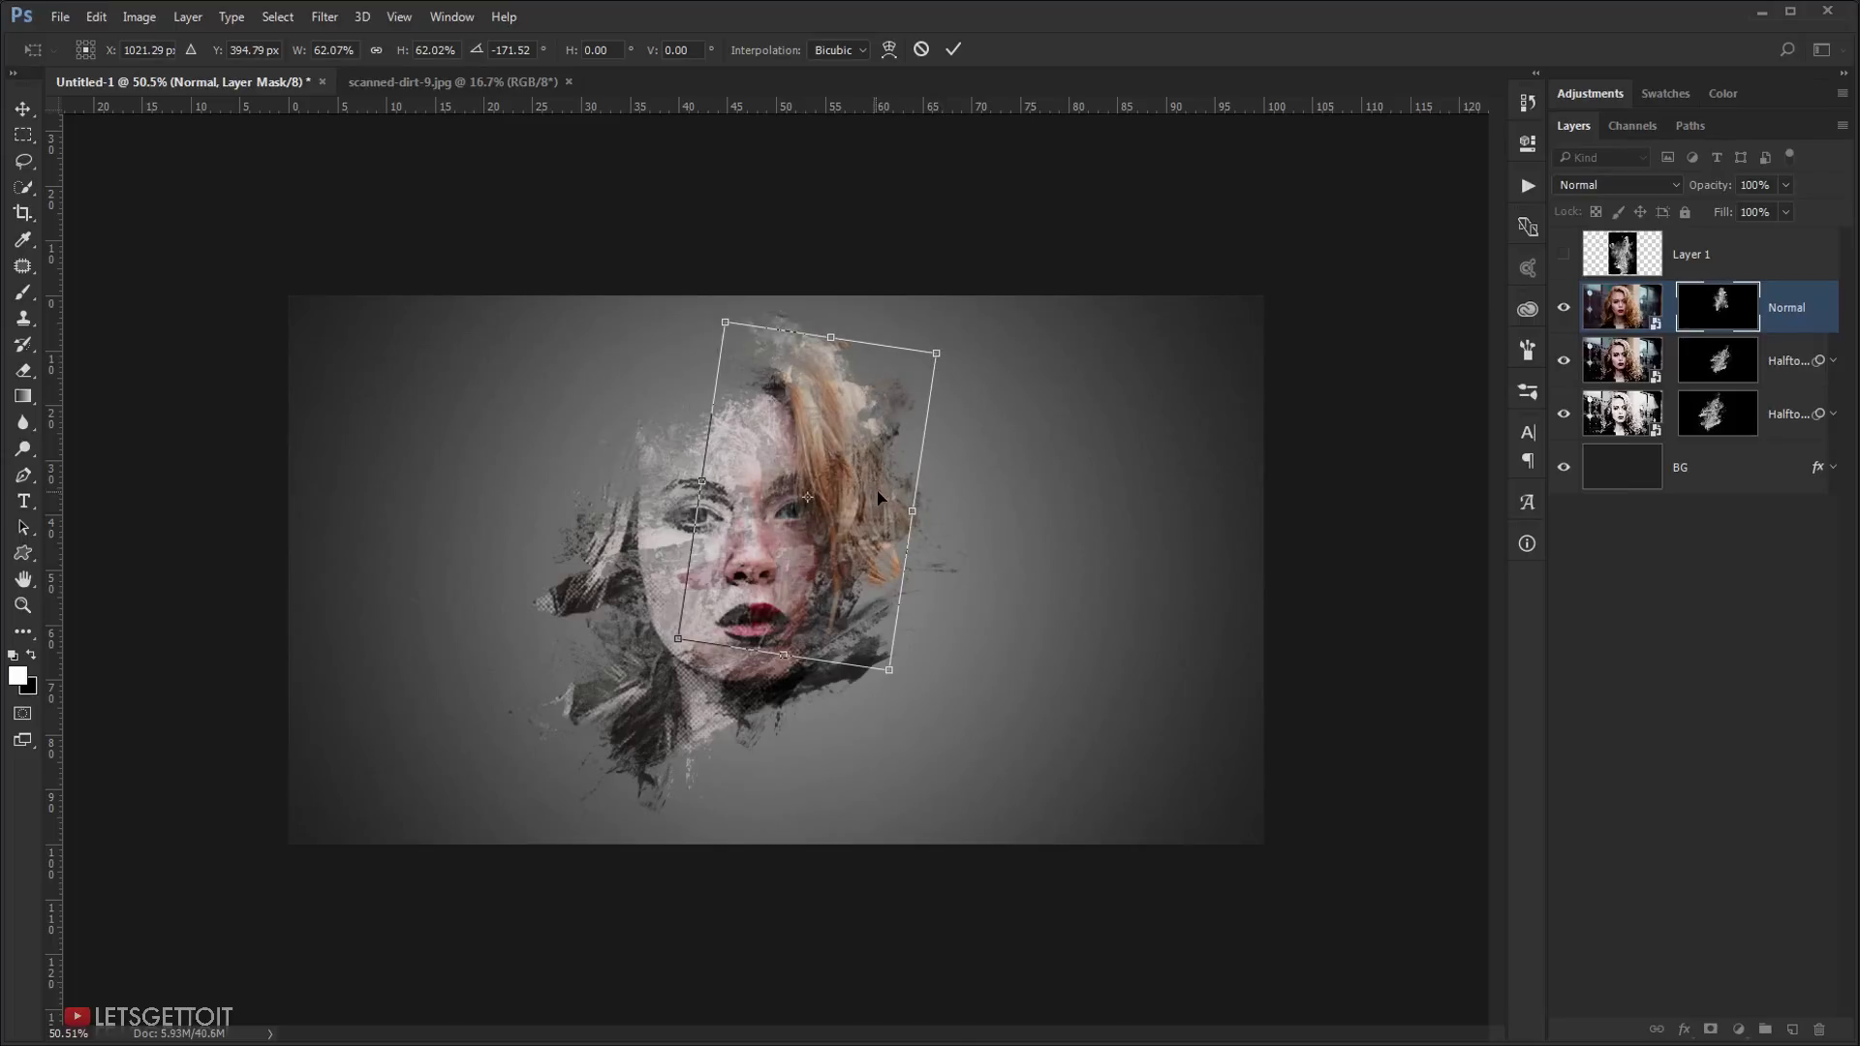
key("Right")
key("Right")
key("Right")
key("Right")
key("Right")
key("Right")
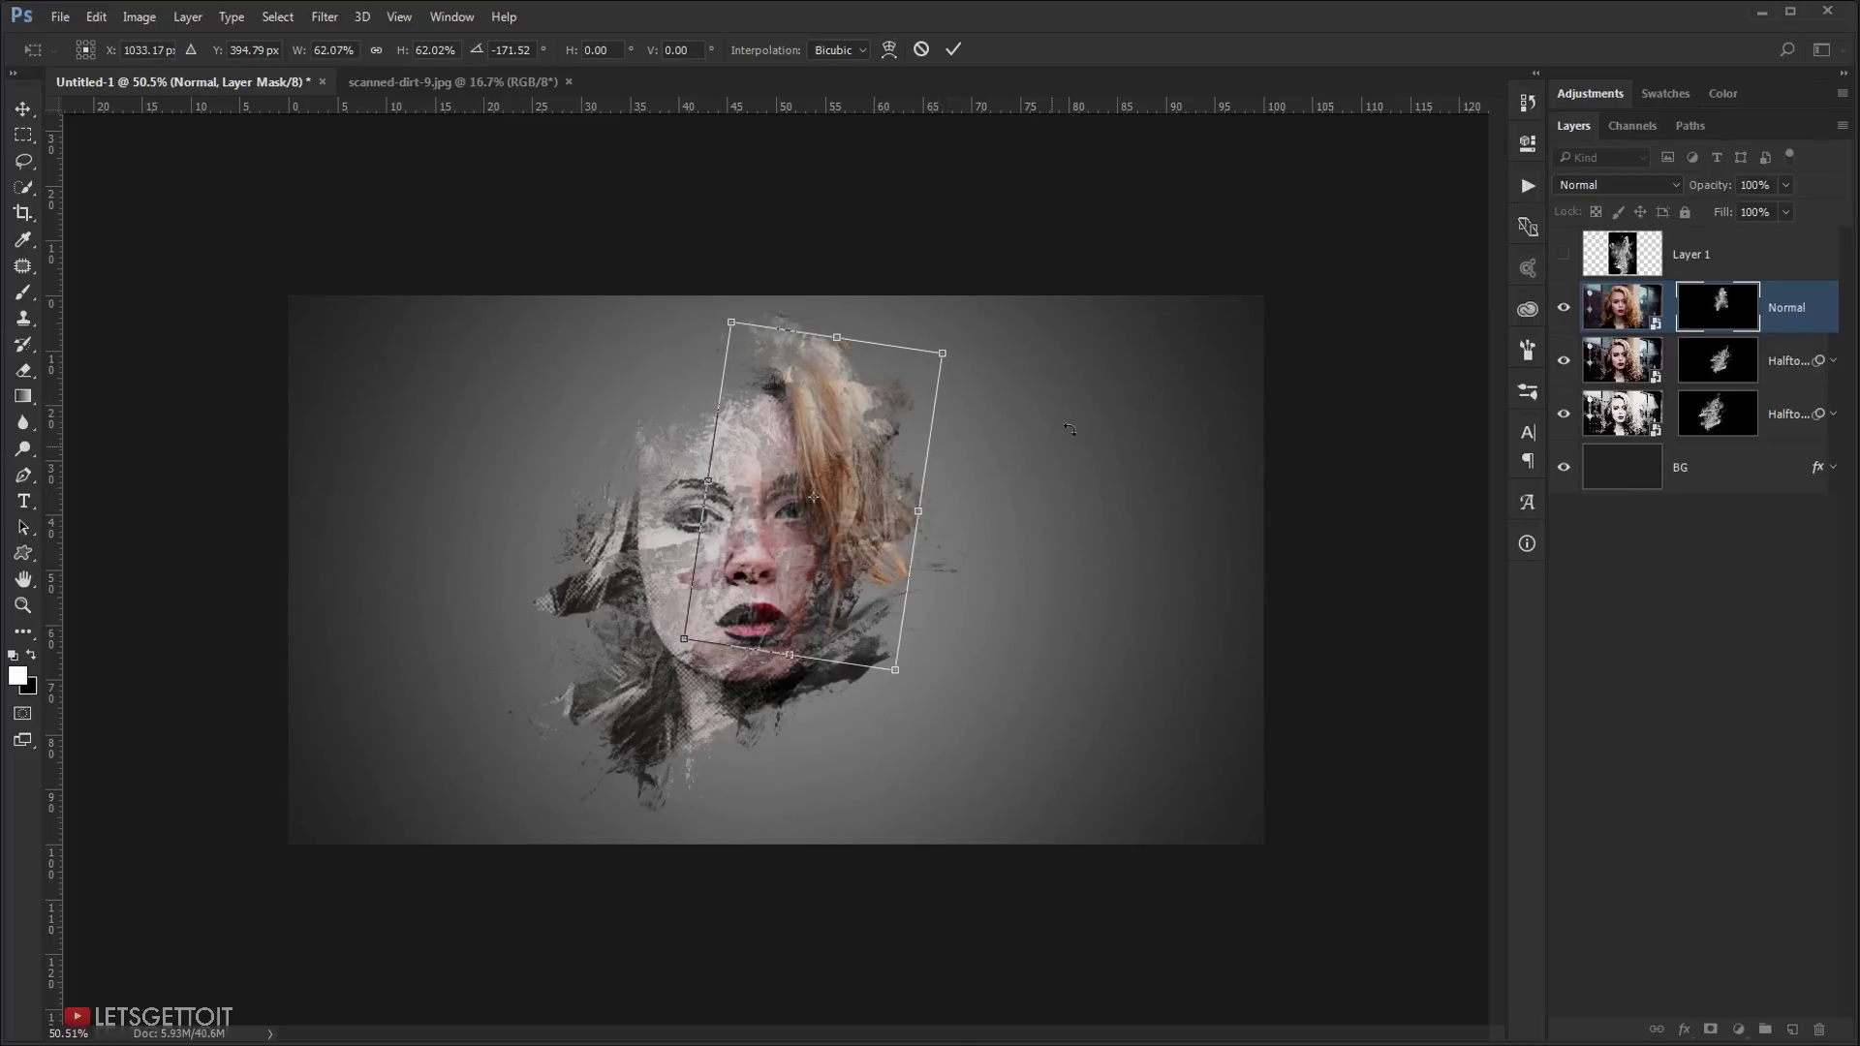
key("Return")
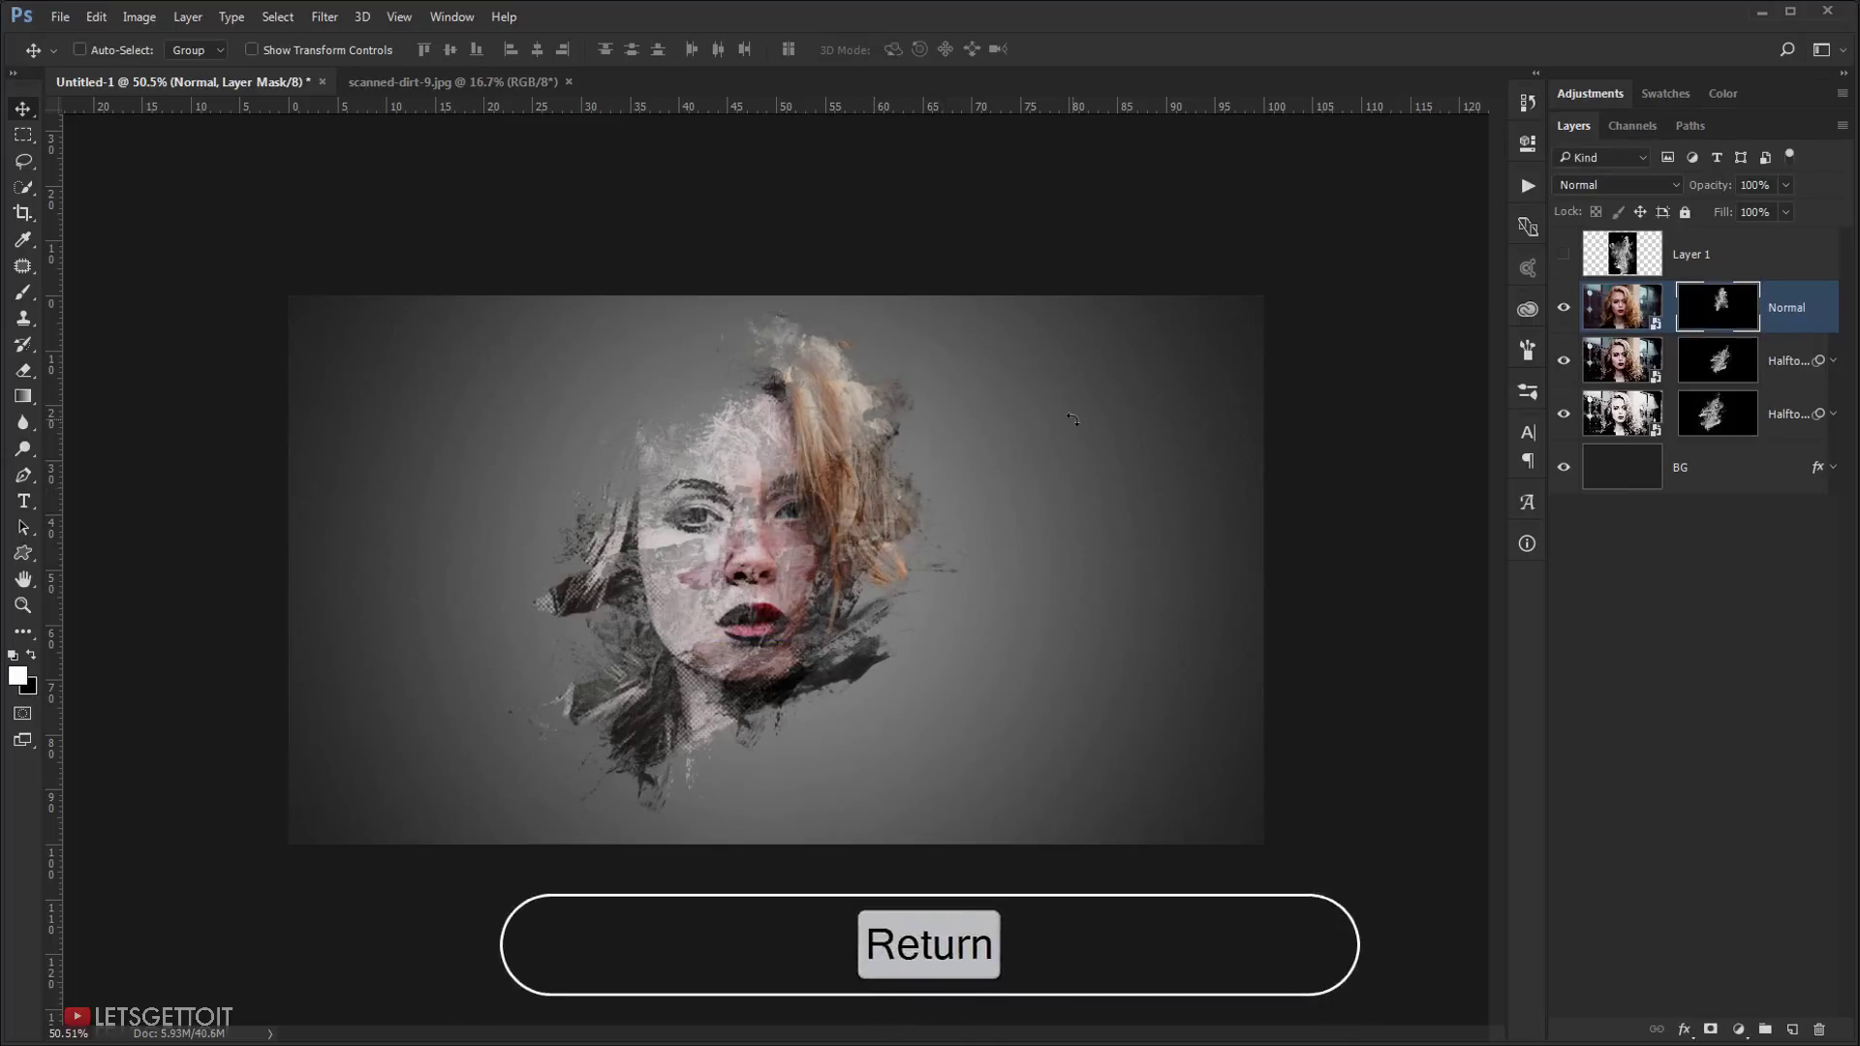
Step: Delete the hidden texture Layer 1
key("ctrl+0")
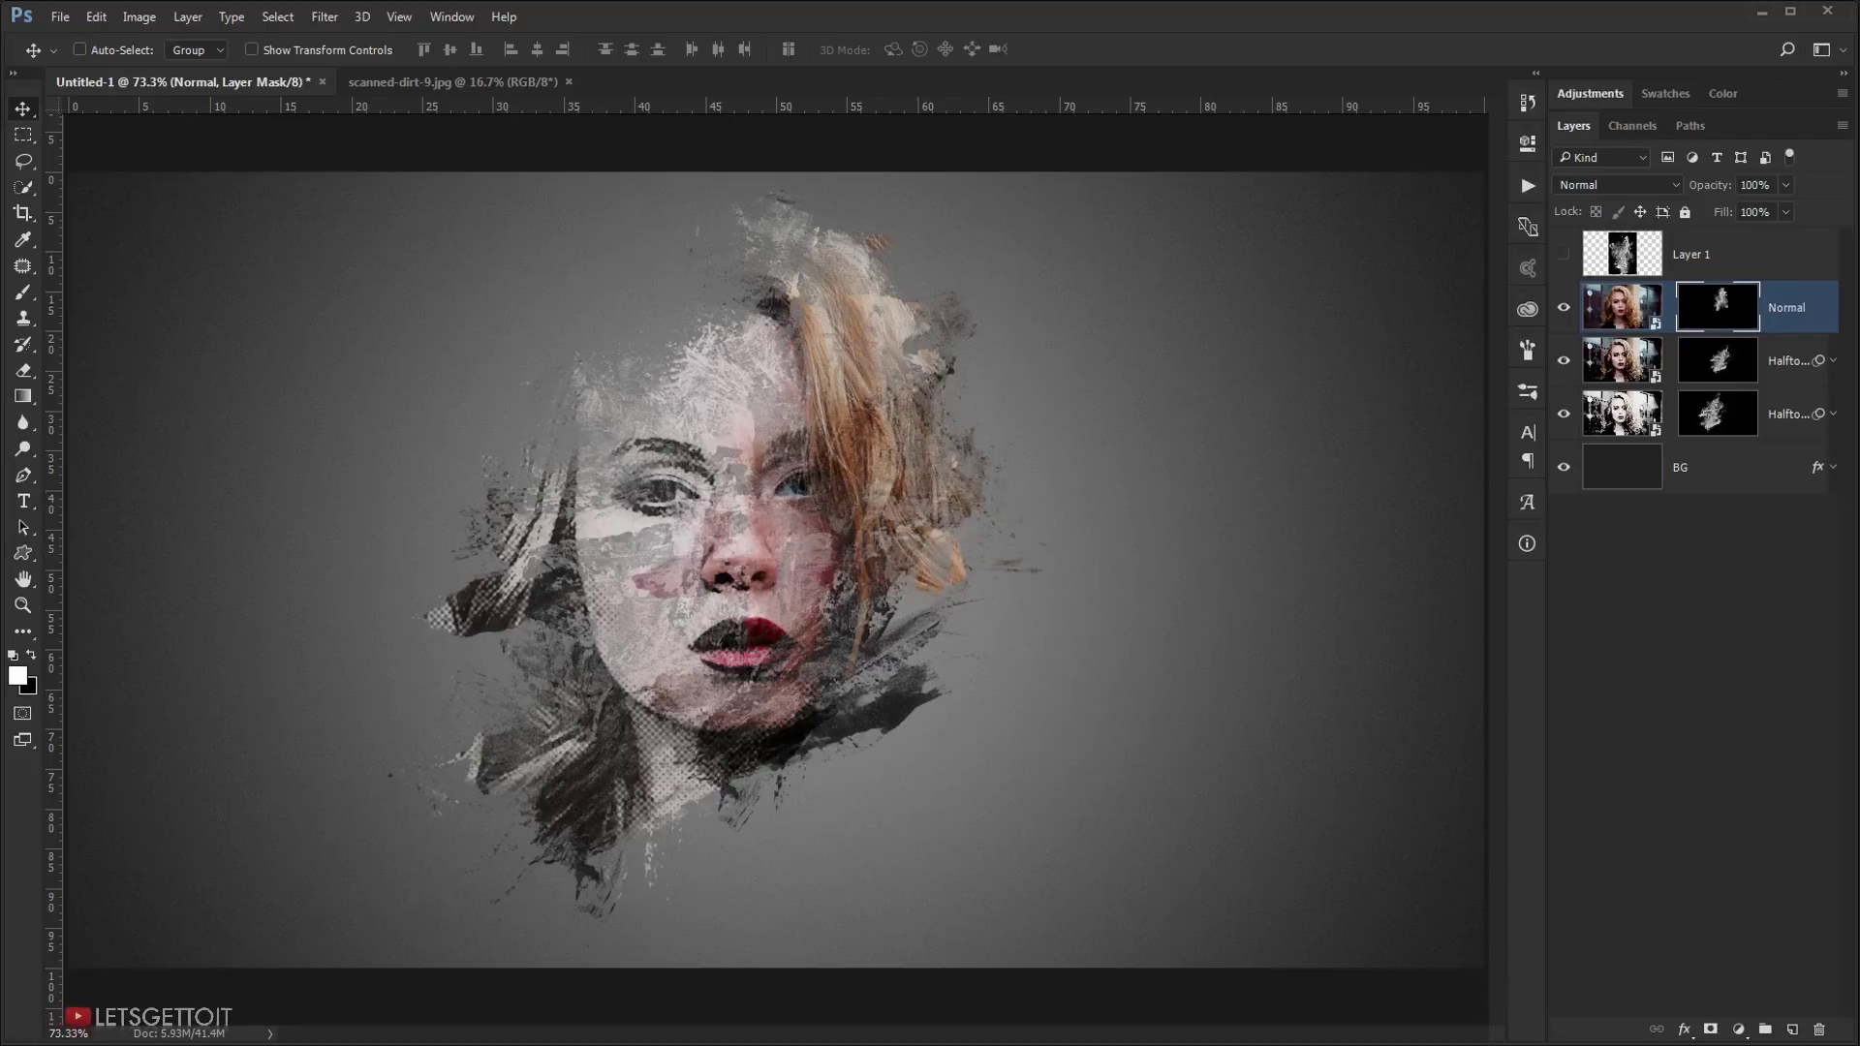
left_click(1749, 267)
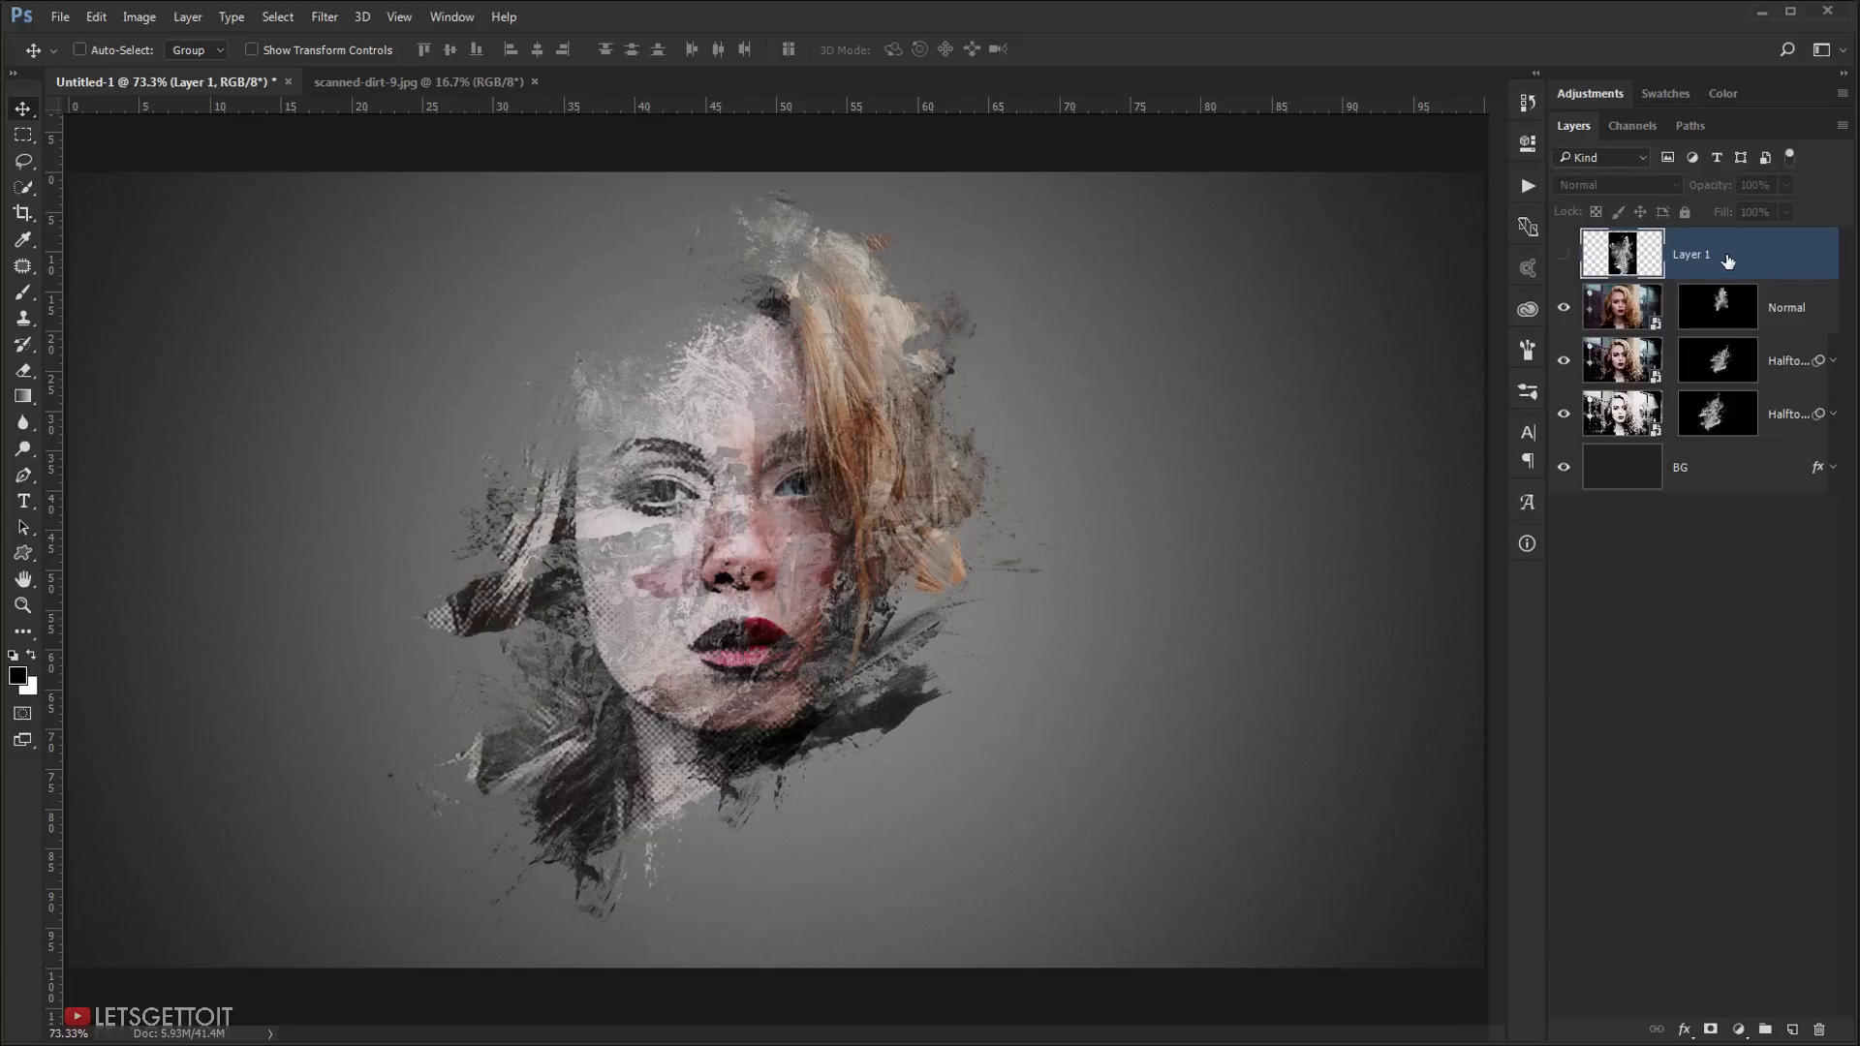
key("Delete")
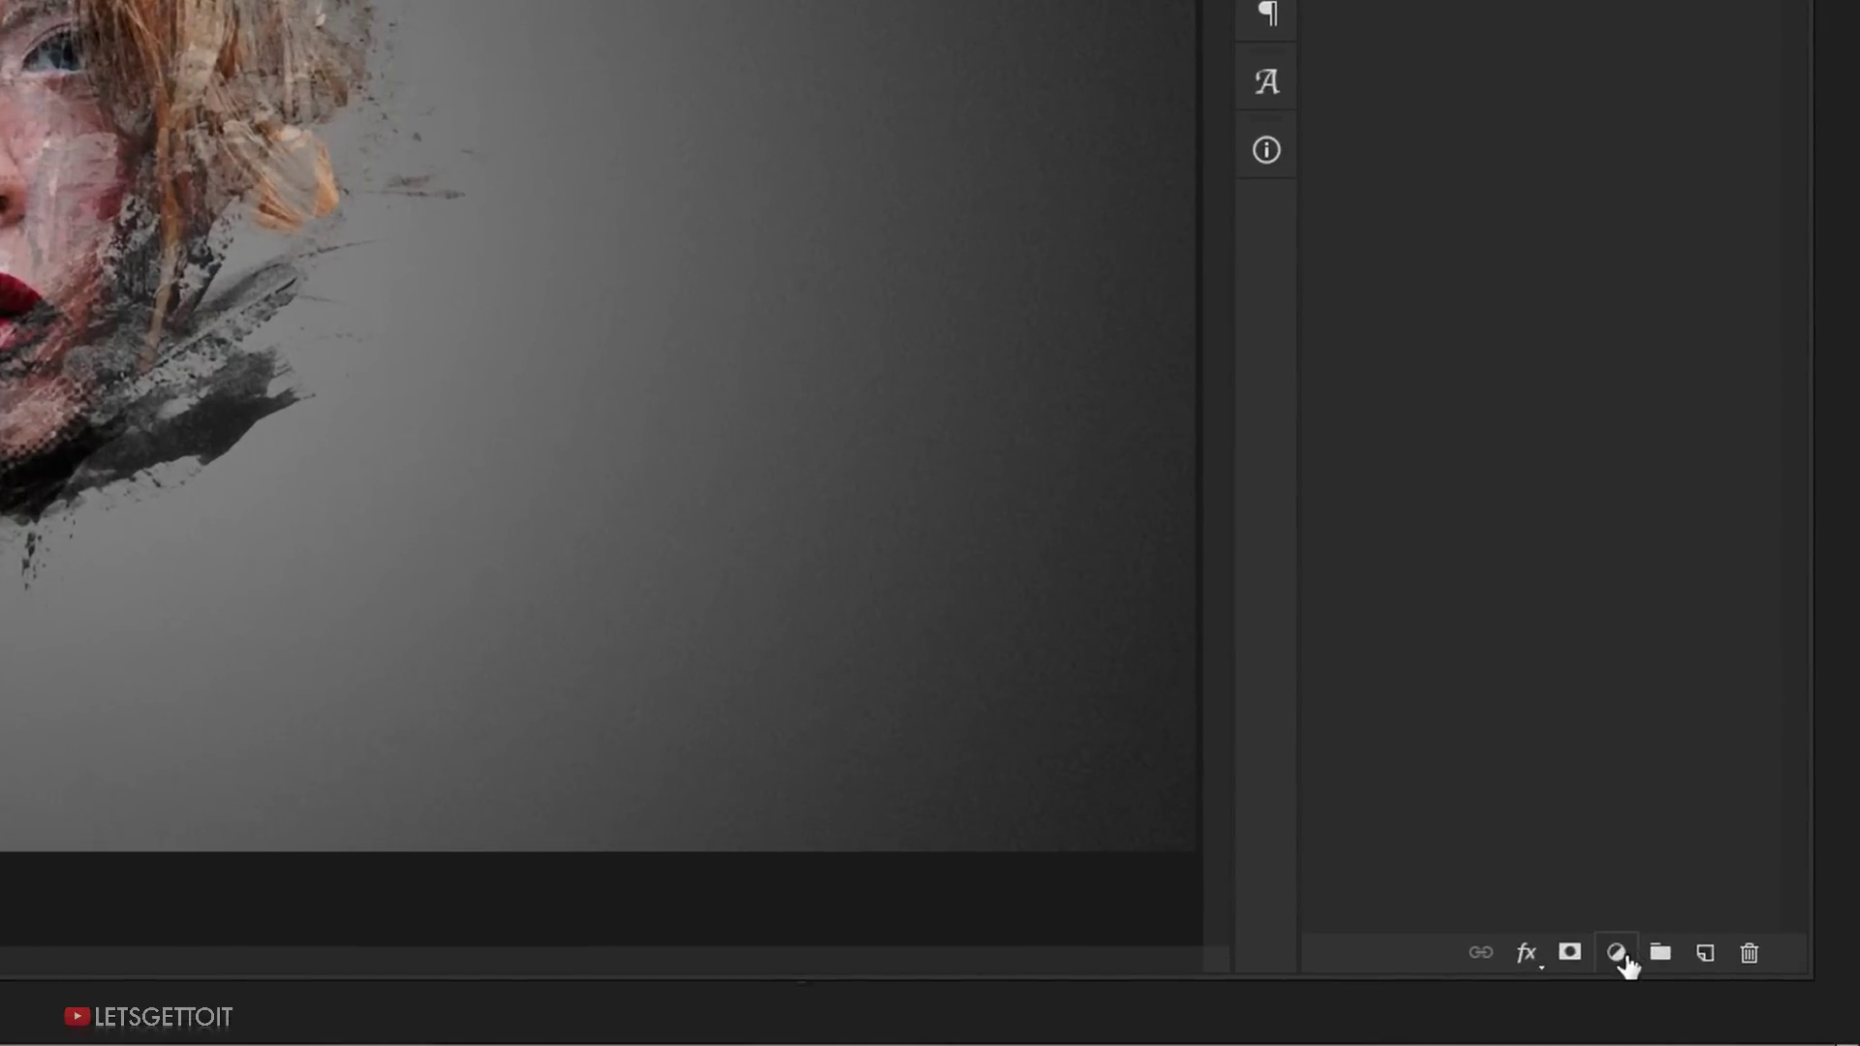
Step: Add a Pattern Fill layer above the Normal layer using the distressed white halftone dot pattern at 50% scale
left_click(1668, 985)
left_click(1623, 308)
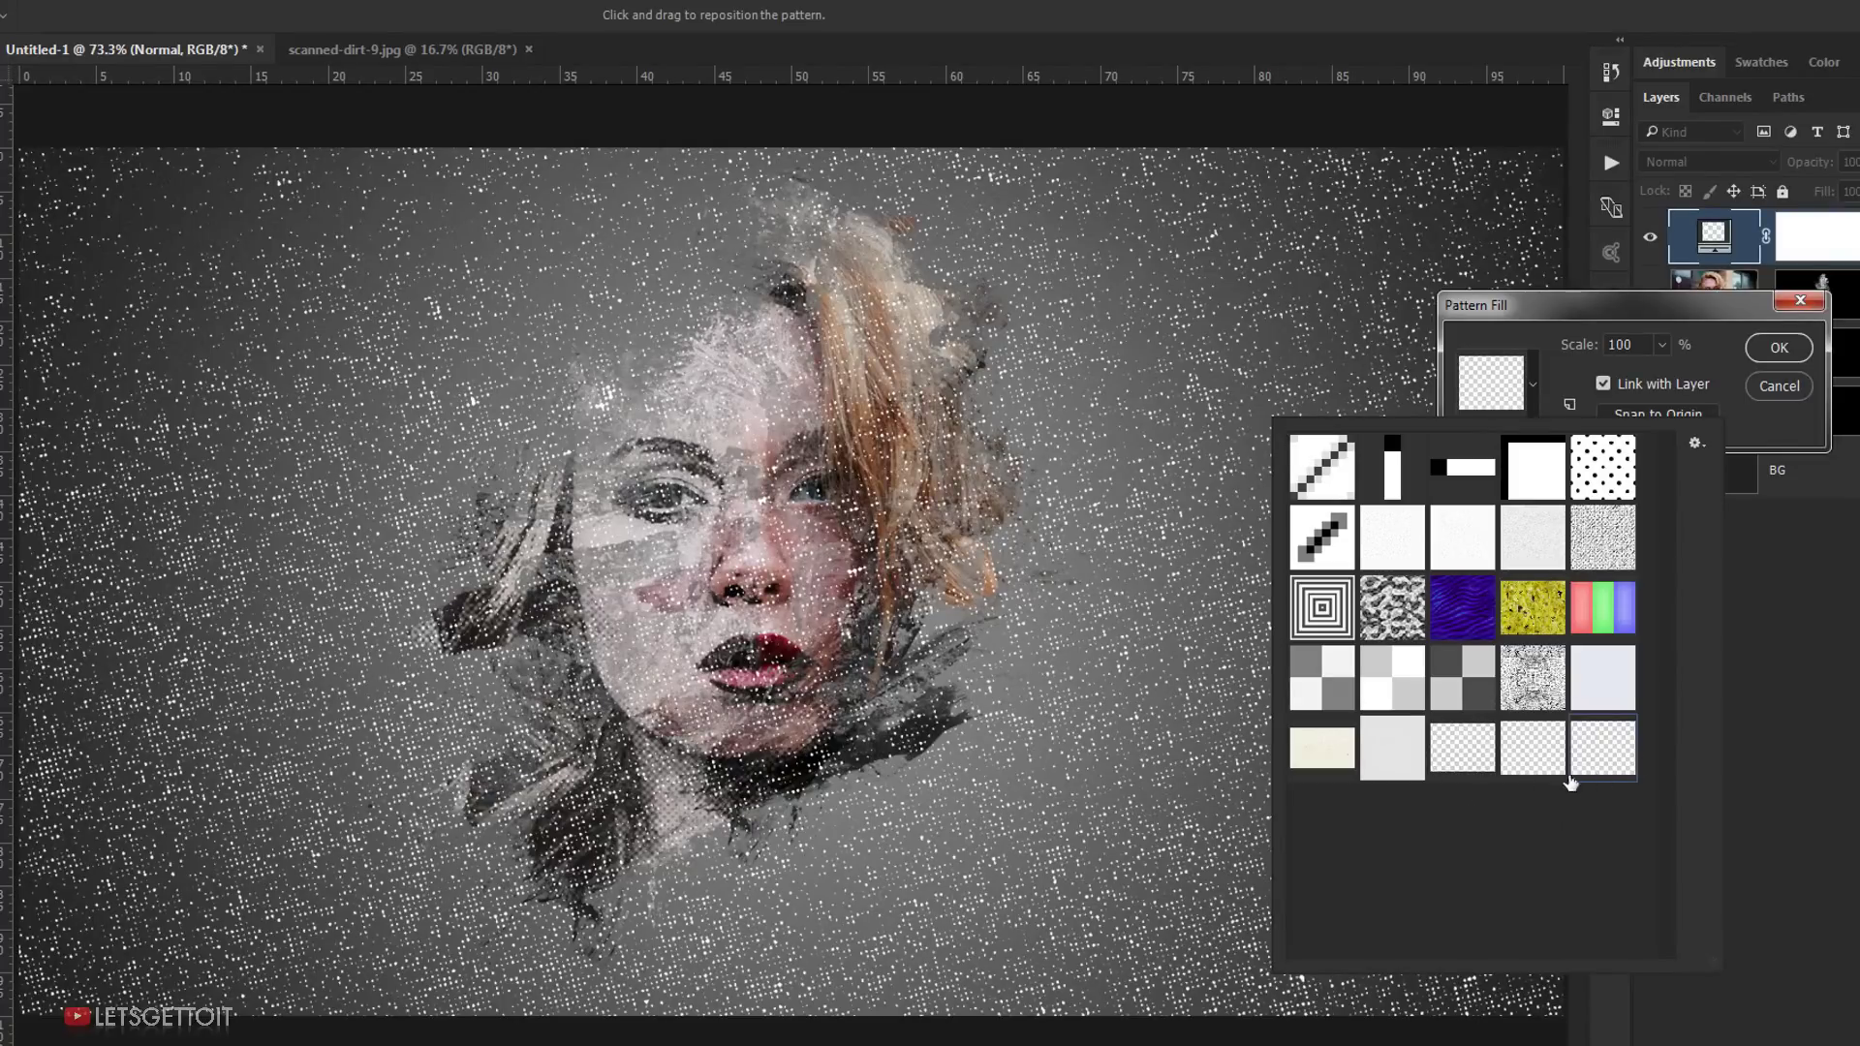
left_click(1695, 444)
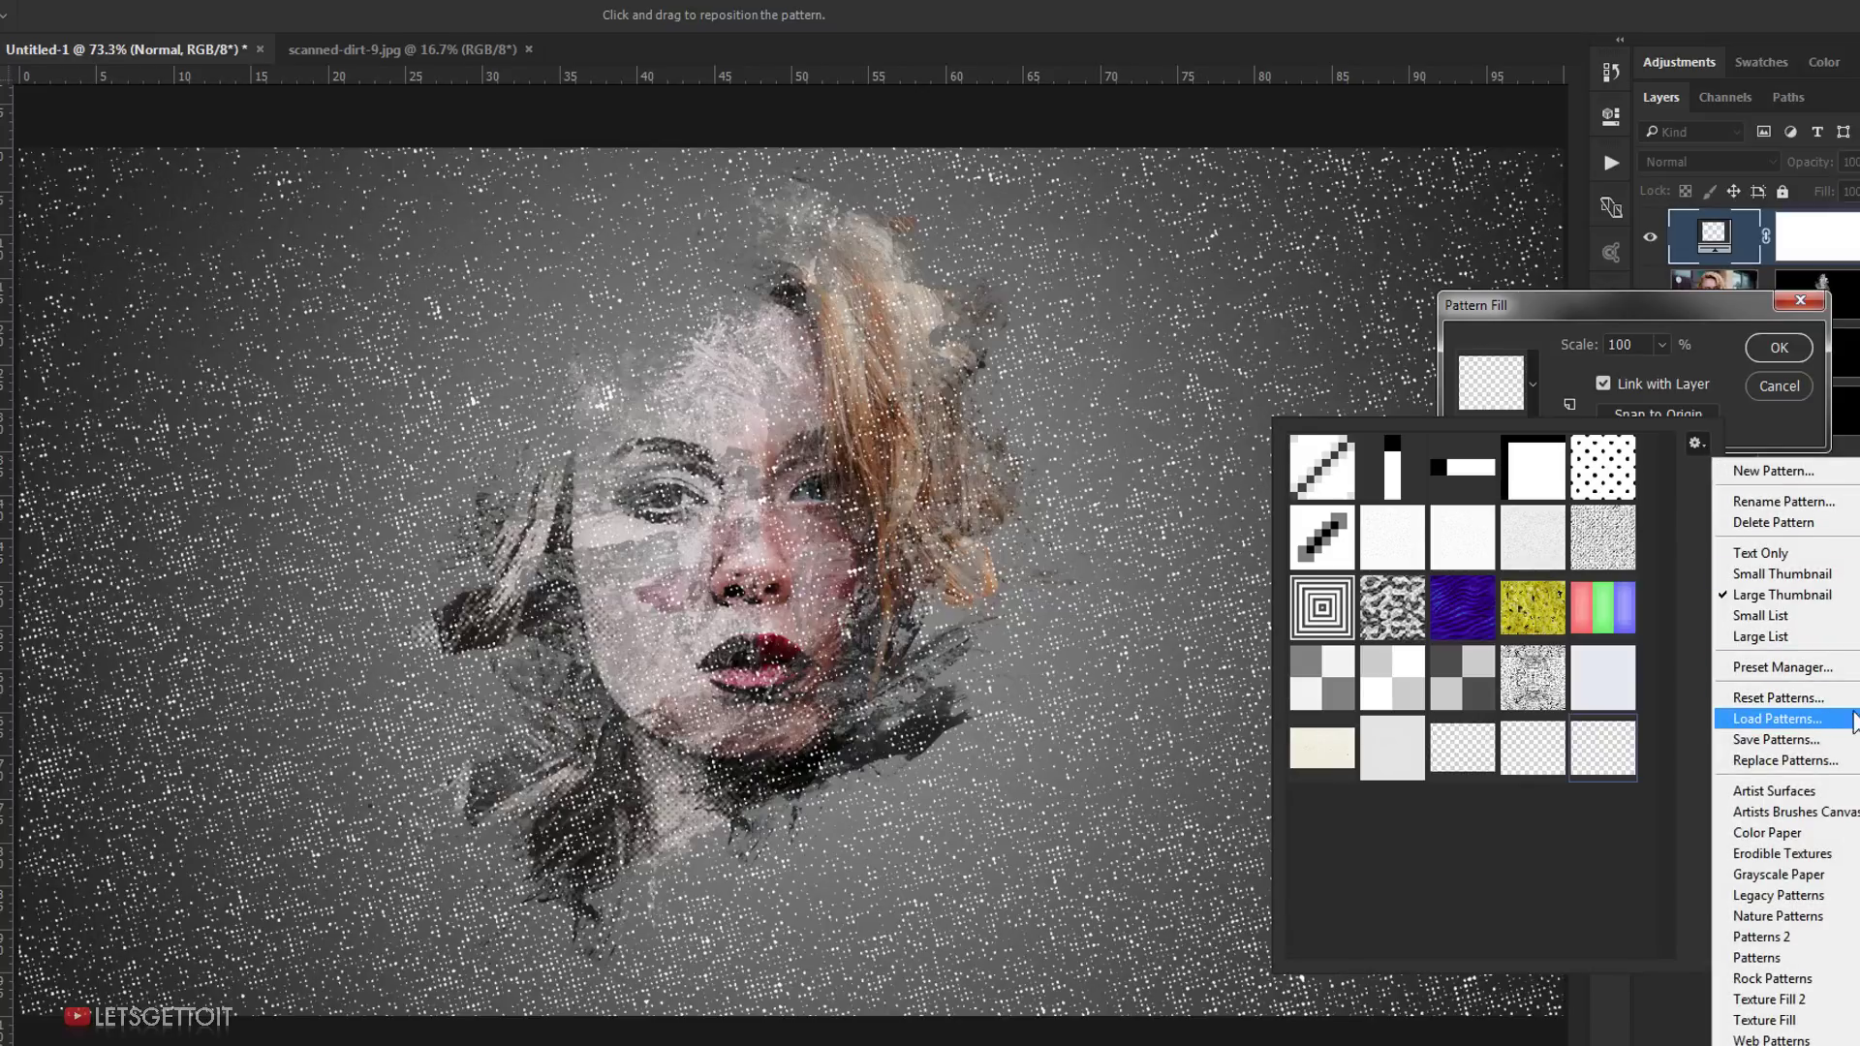
left_click(1666, 823)
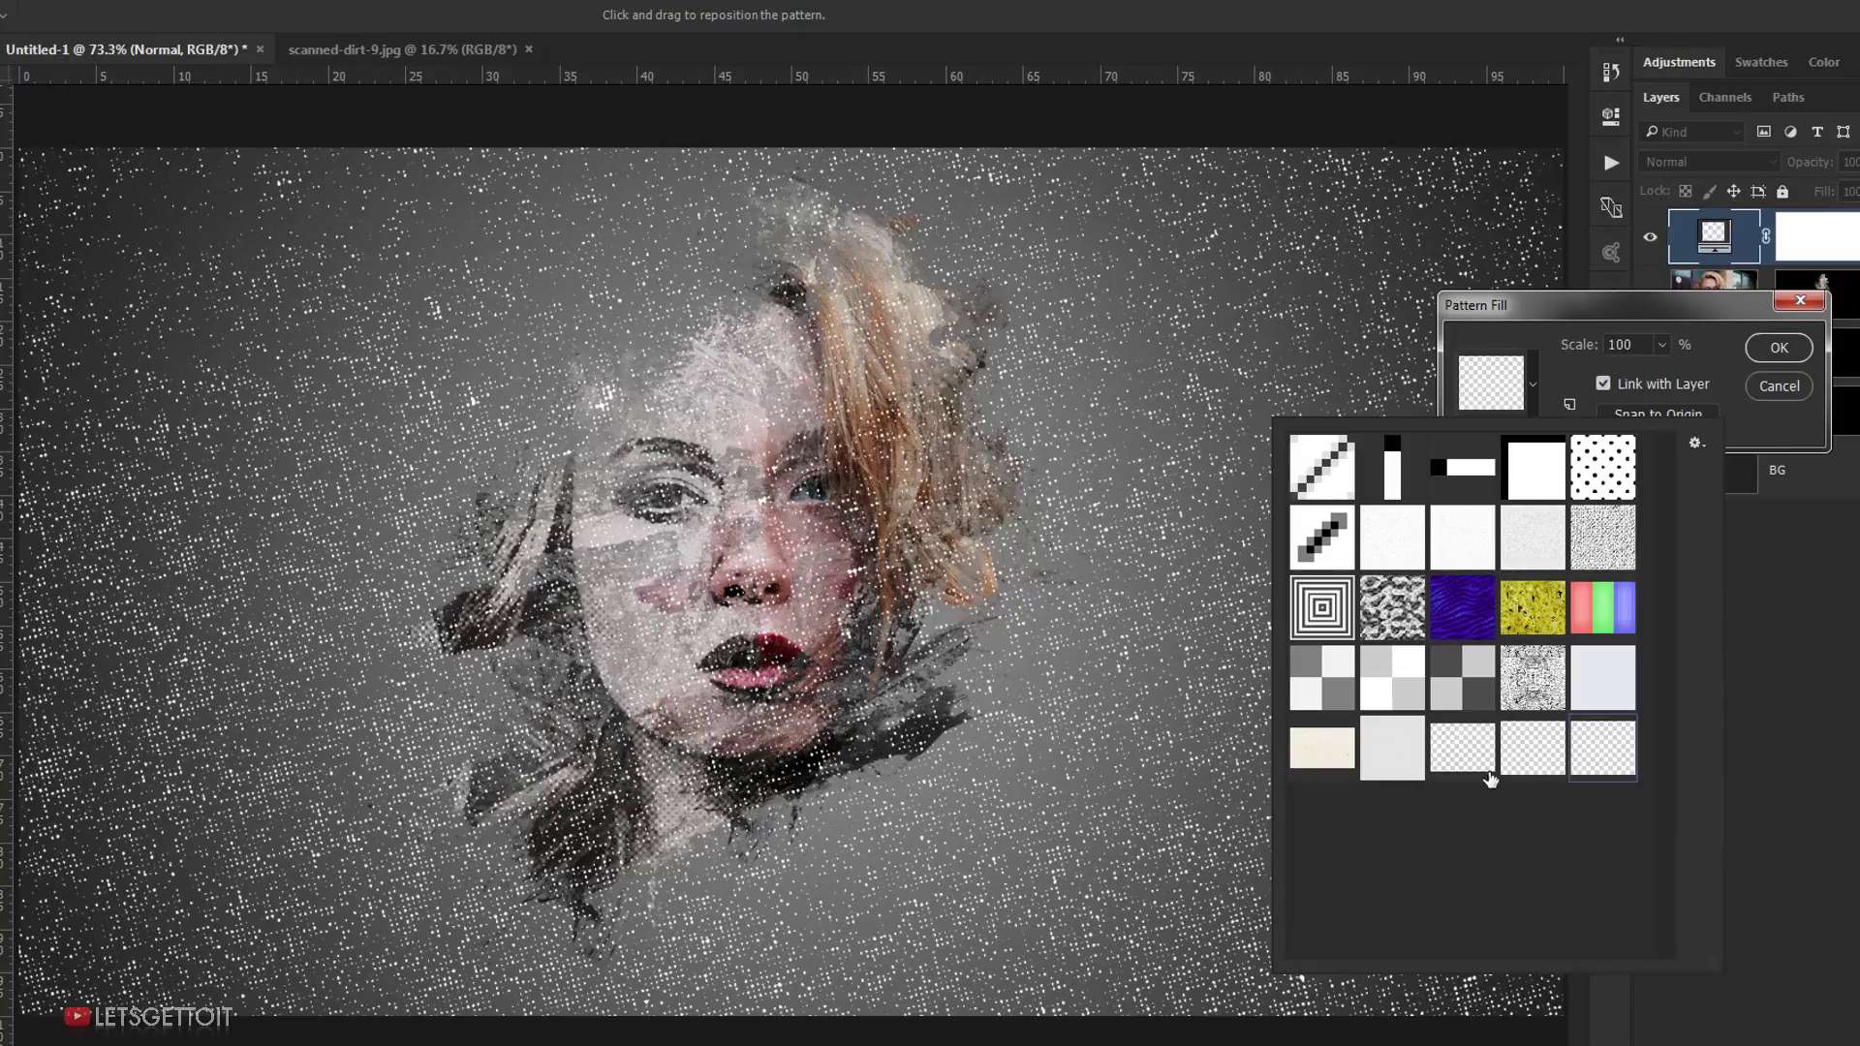
left_click(1474, 761)
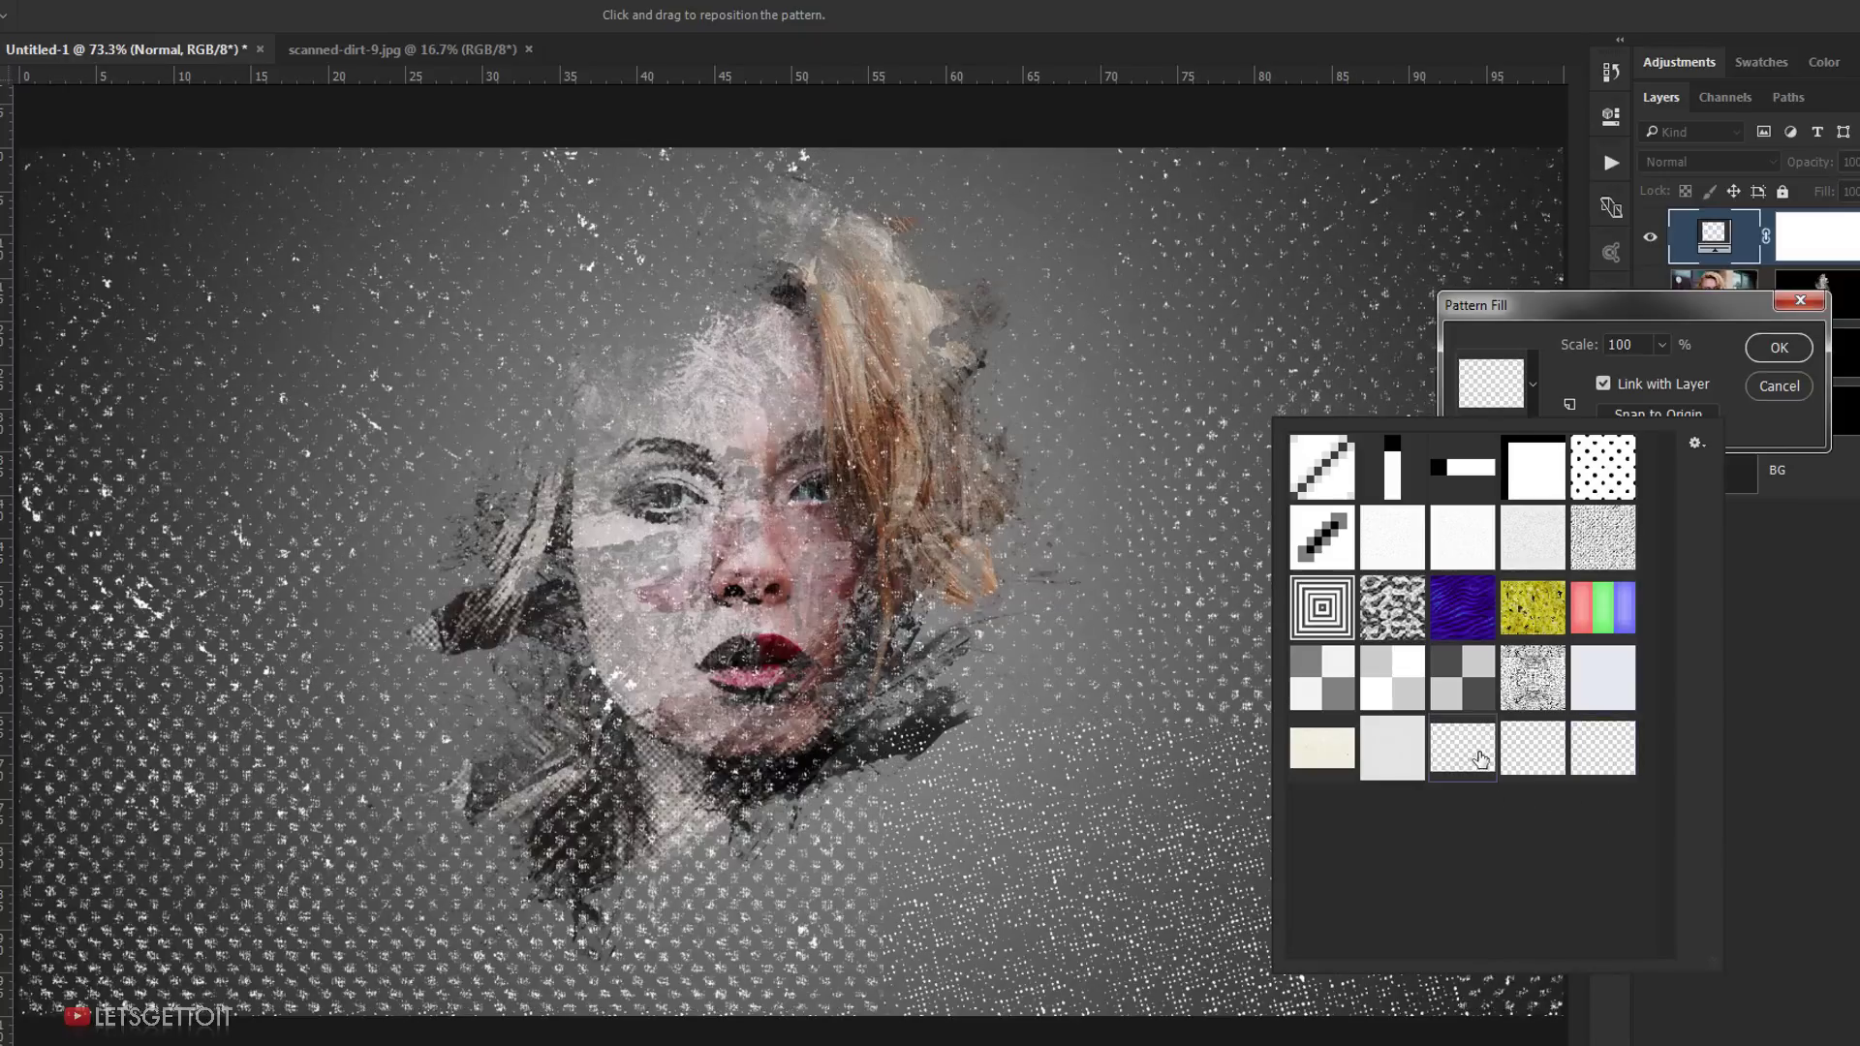
left_click(1582, 312)
type("50")
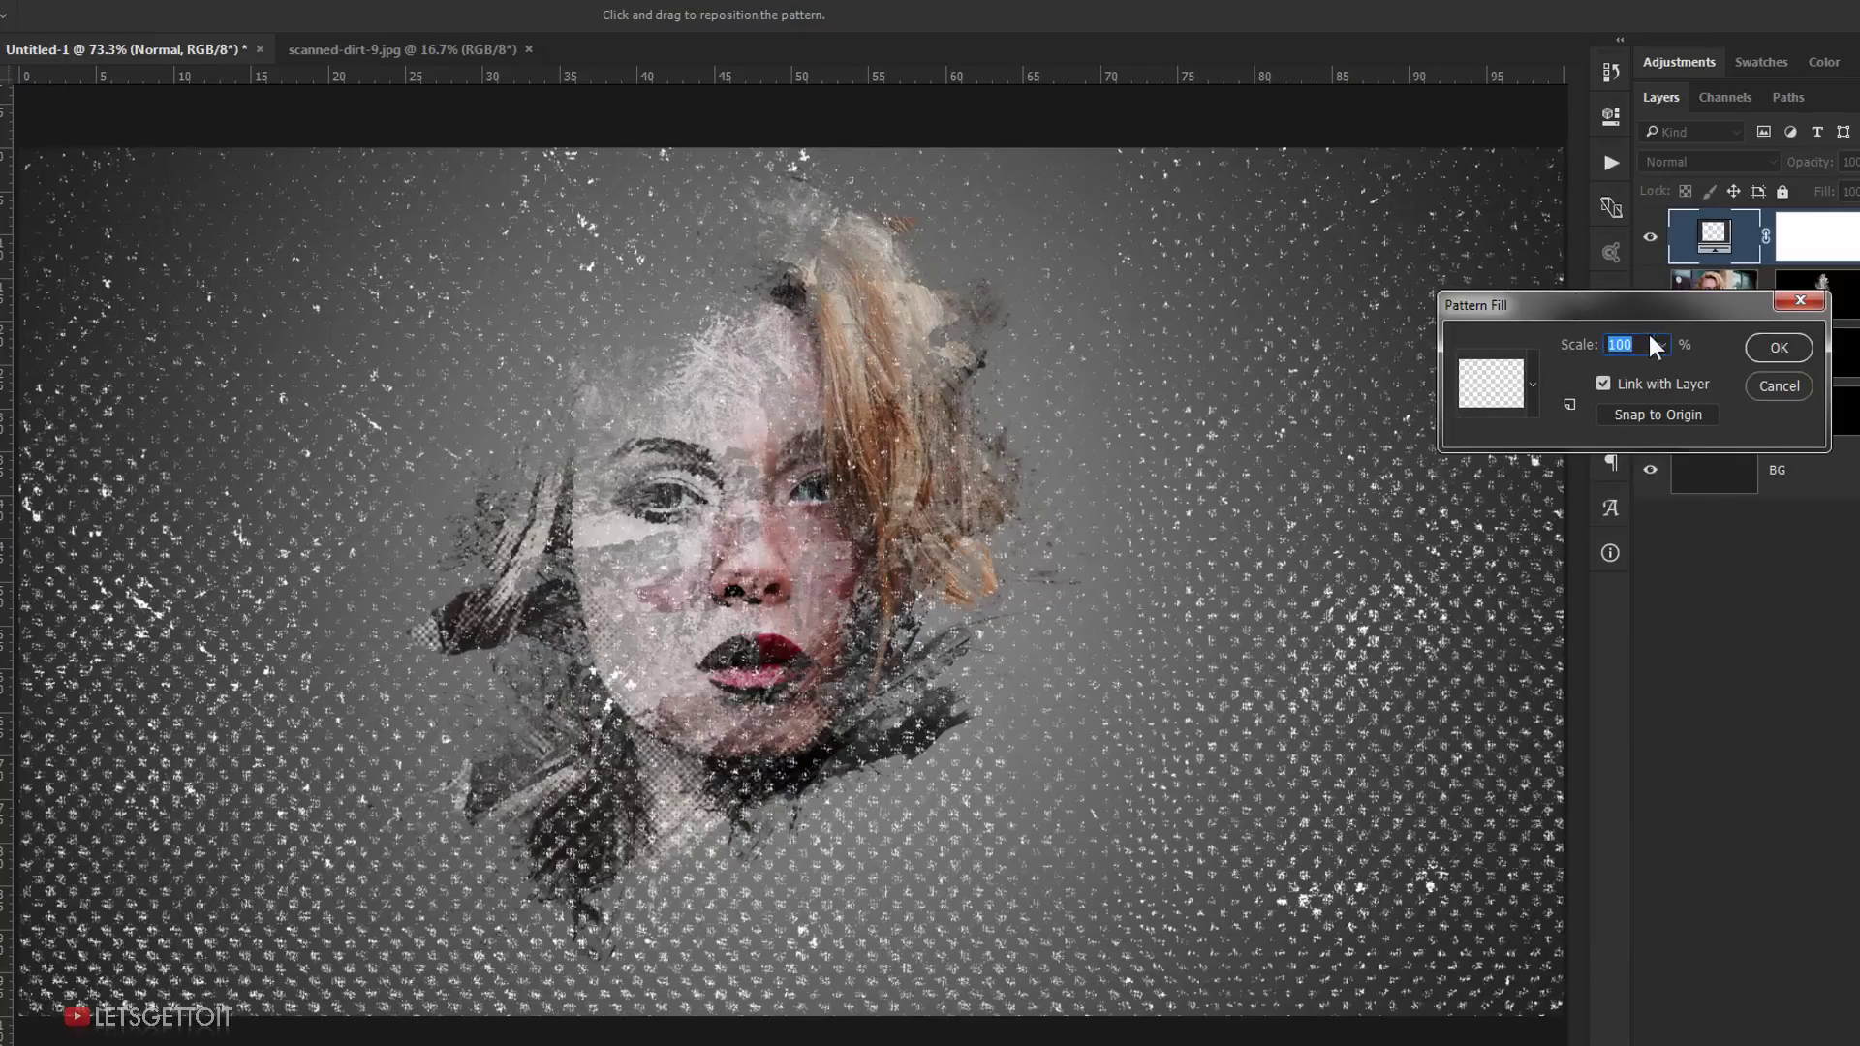
left_click(1779, 347)
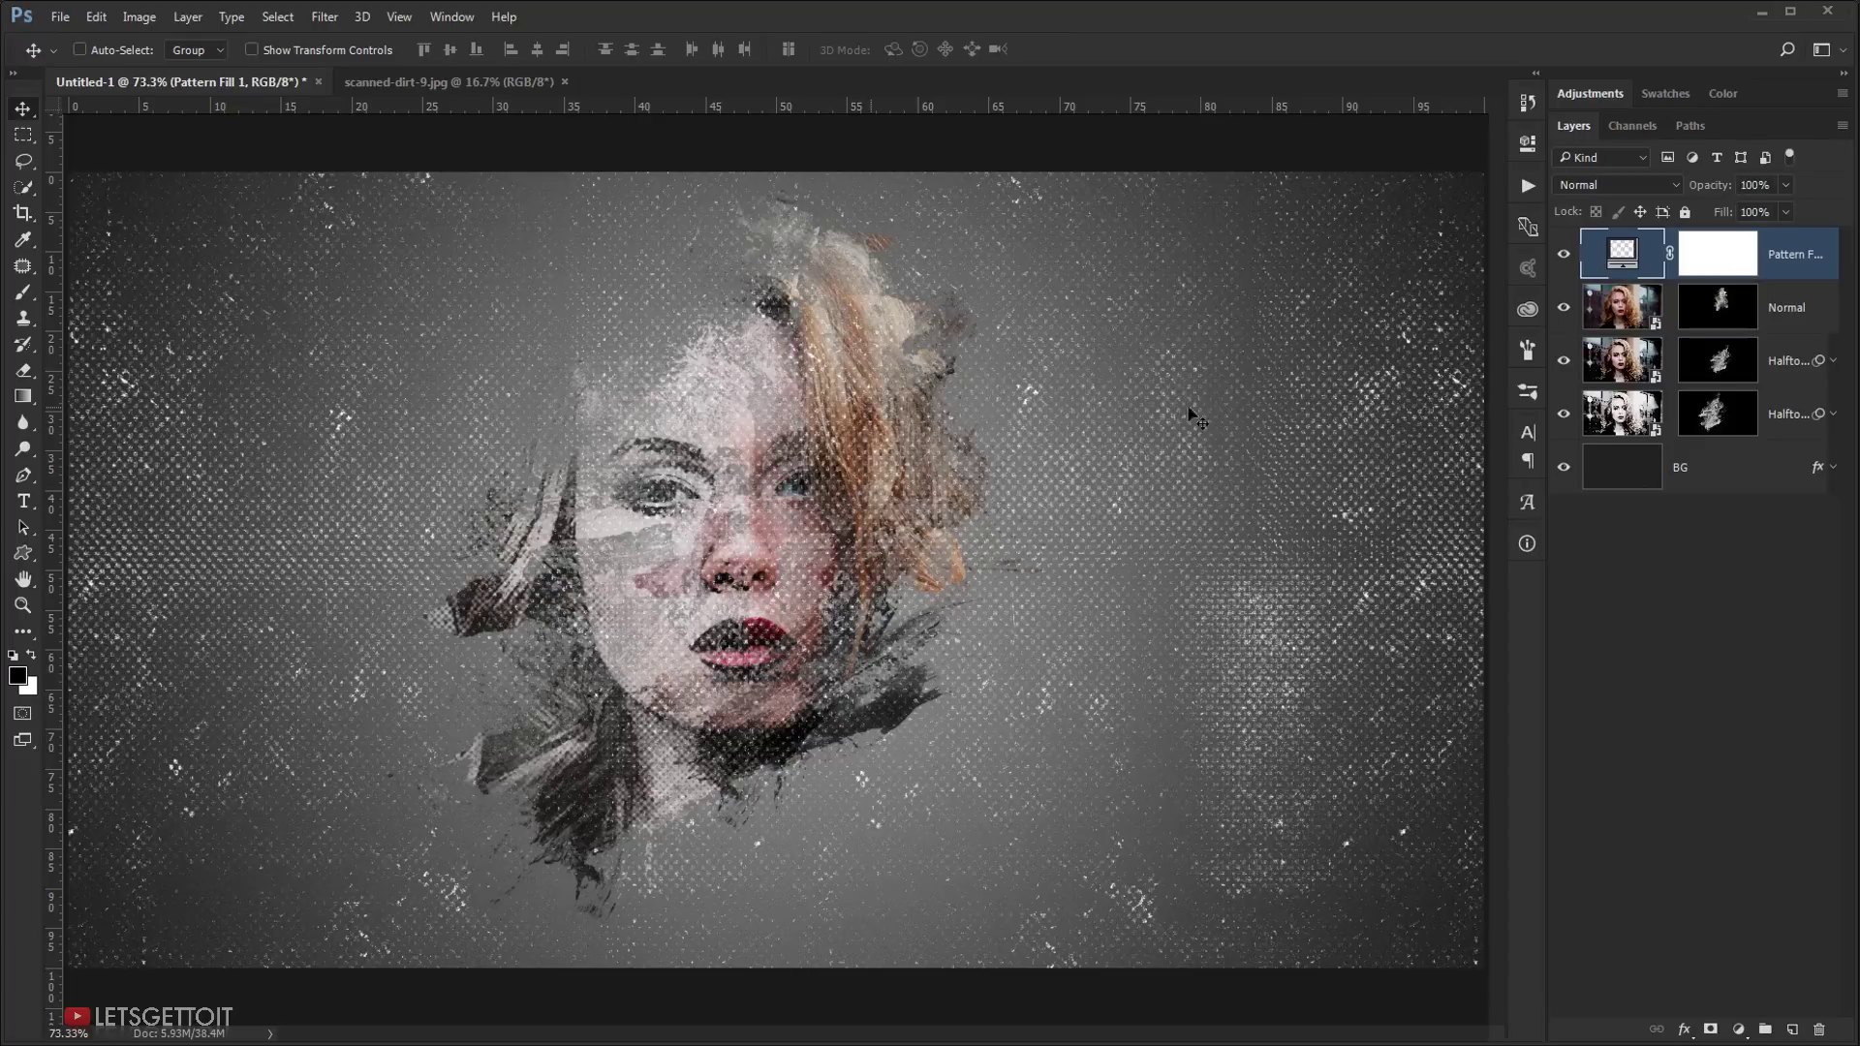
Step: Invert the Pattern Fill layer's mask to black so the dot pattern is completely hidden
left_click(1708, 268)
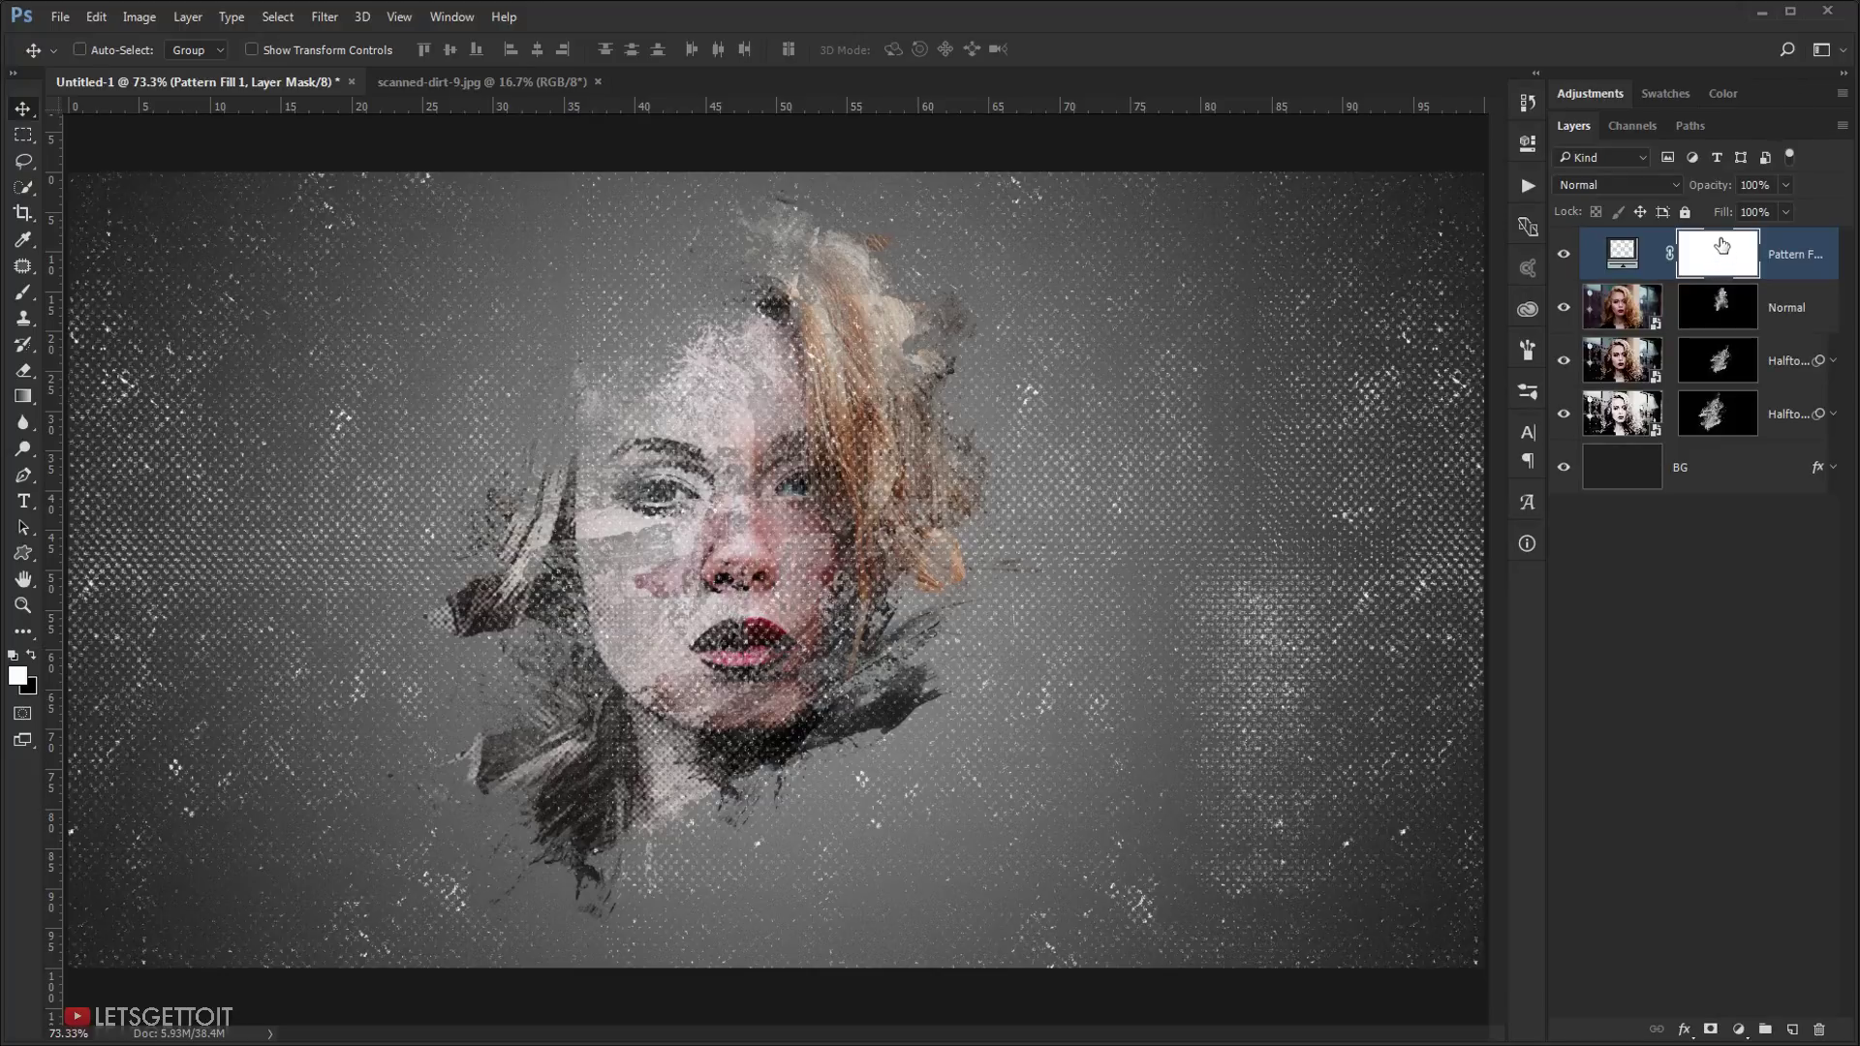
left_click(1523, 142)
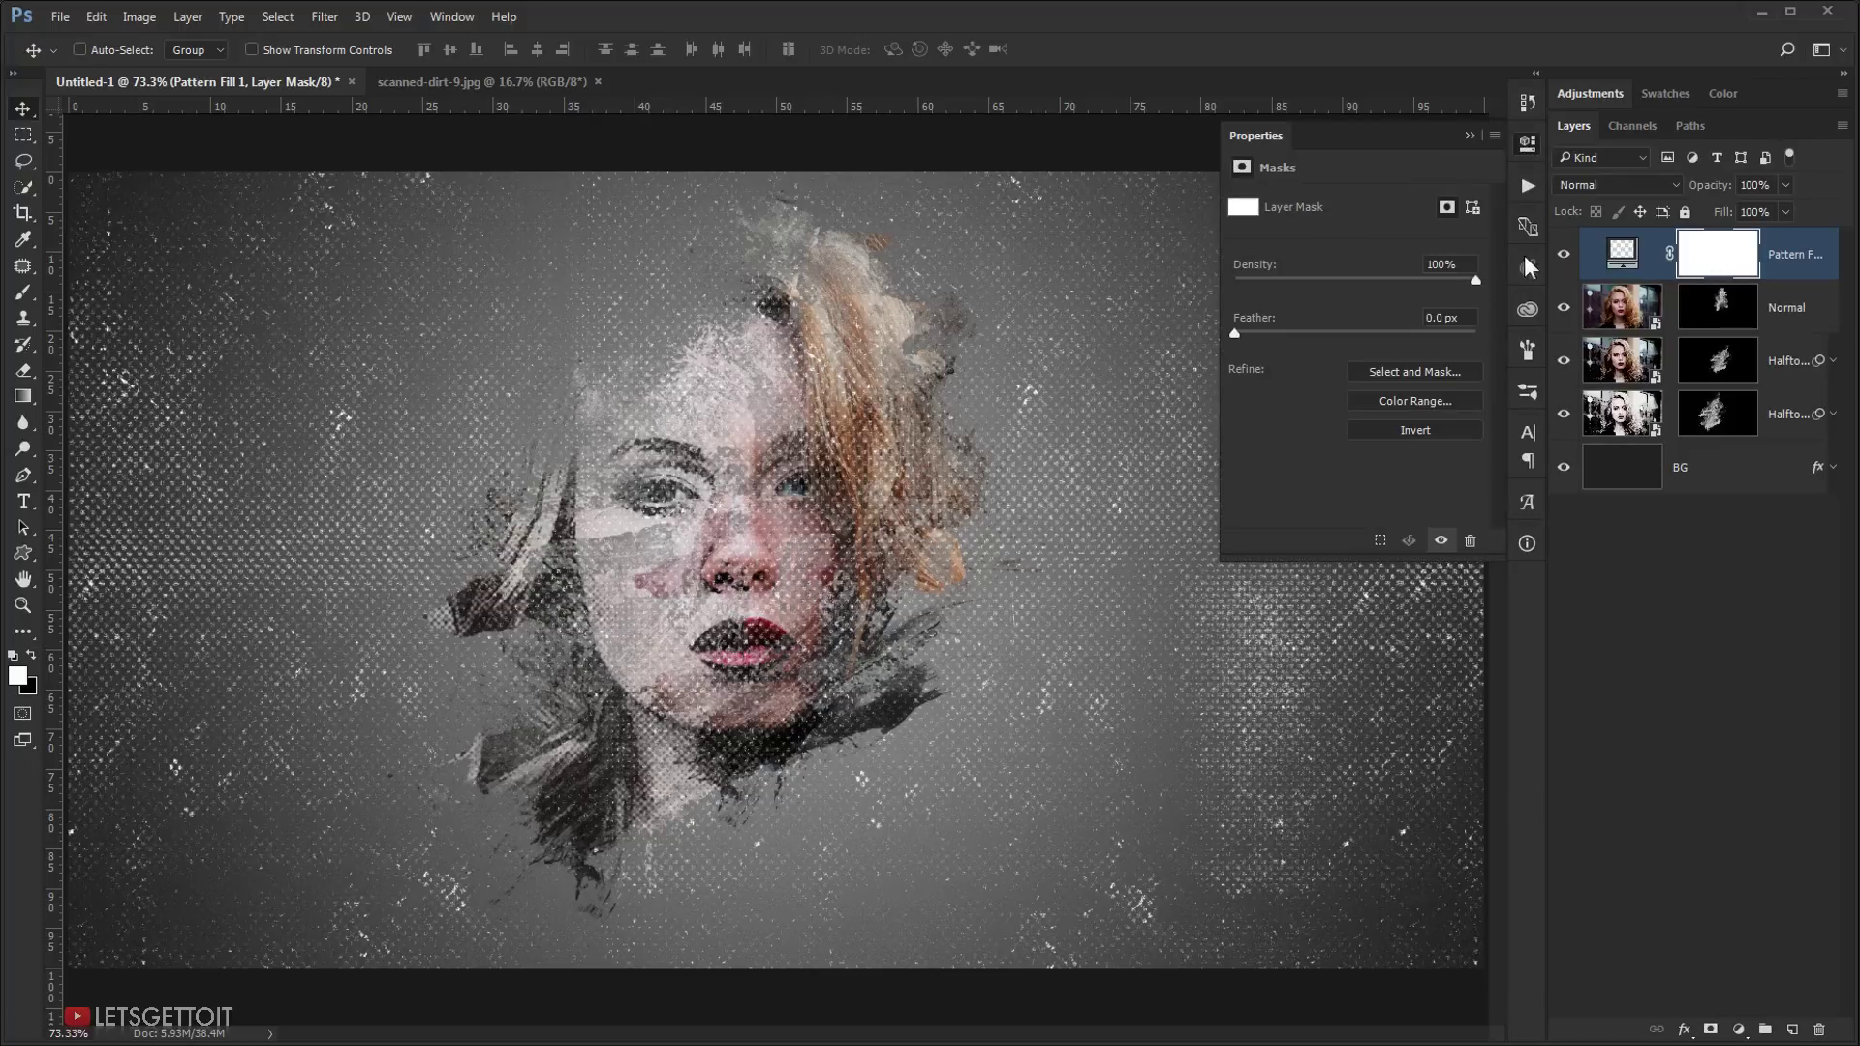
left_click(1411, 430)
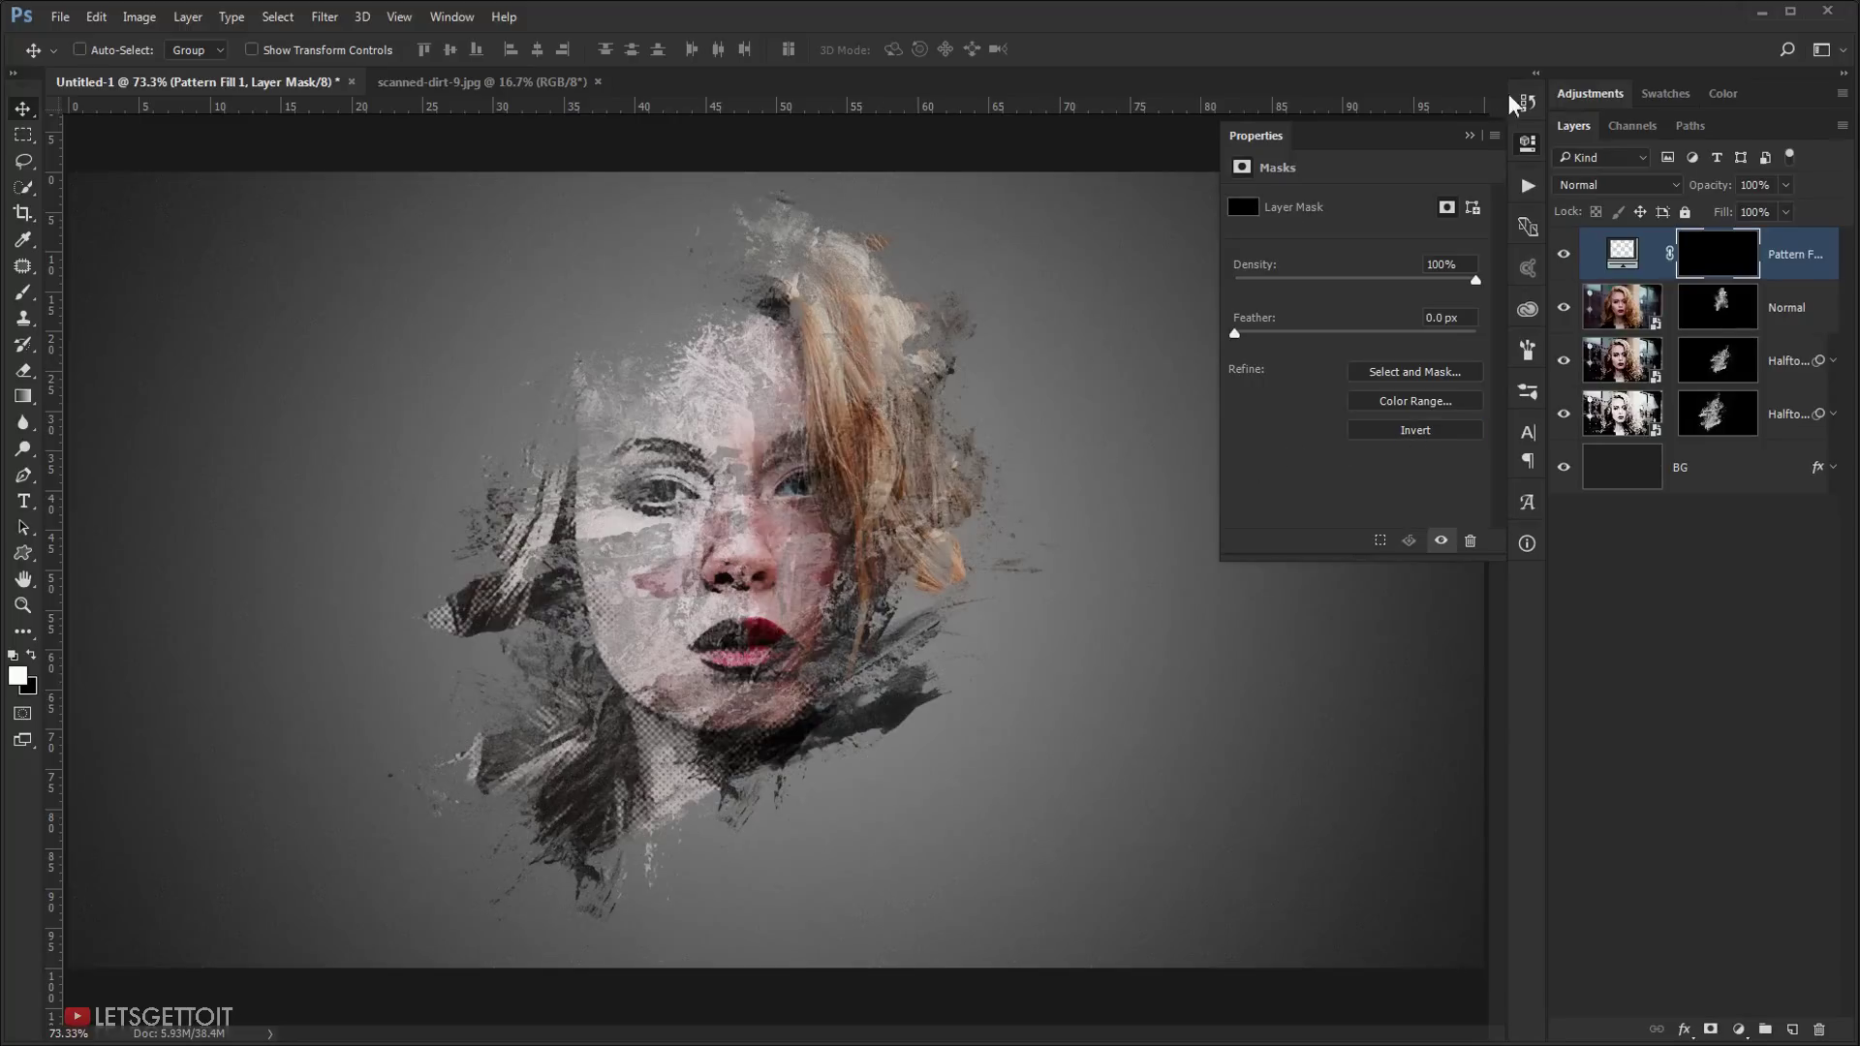
left_click(1467, 136)
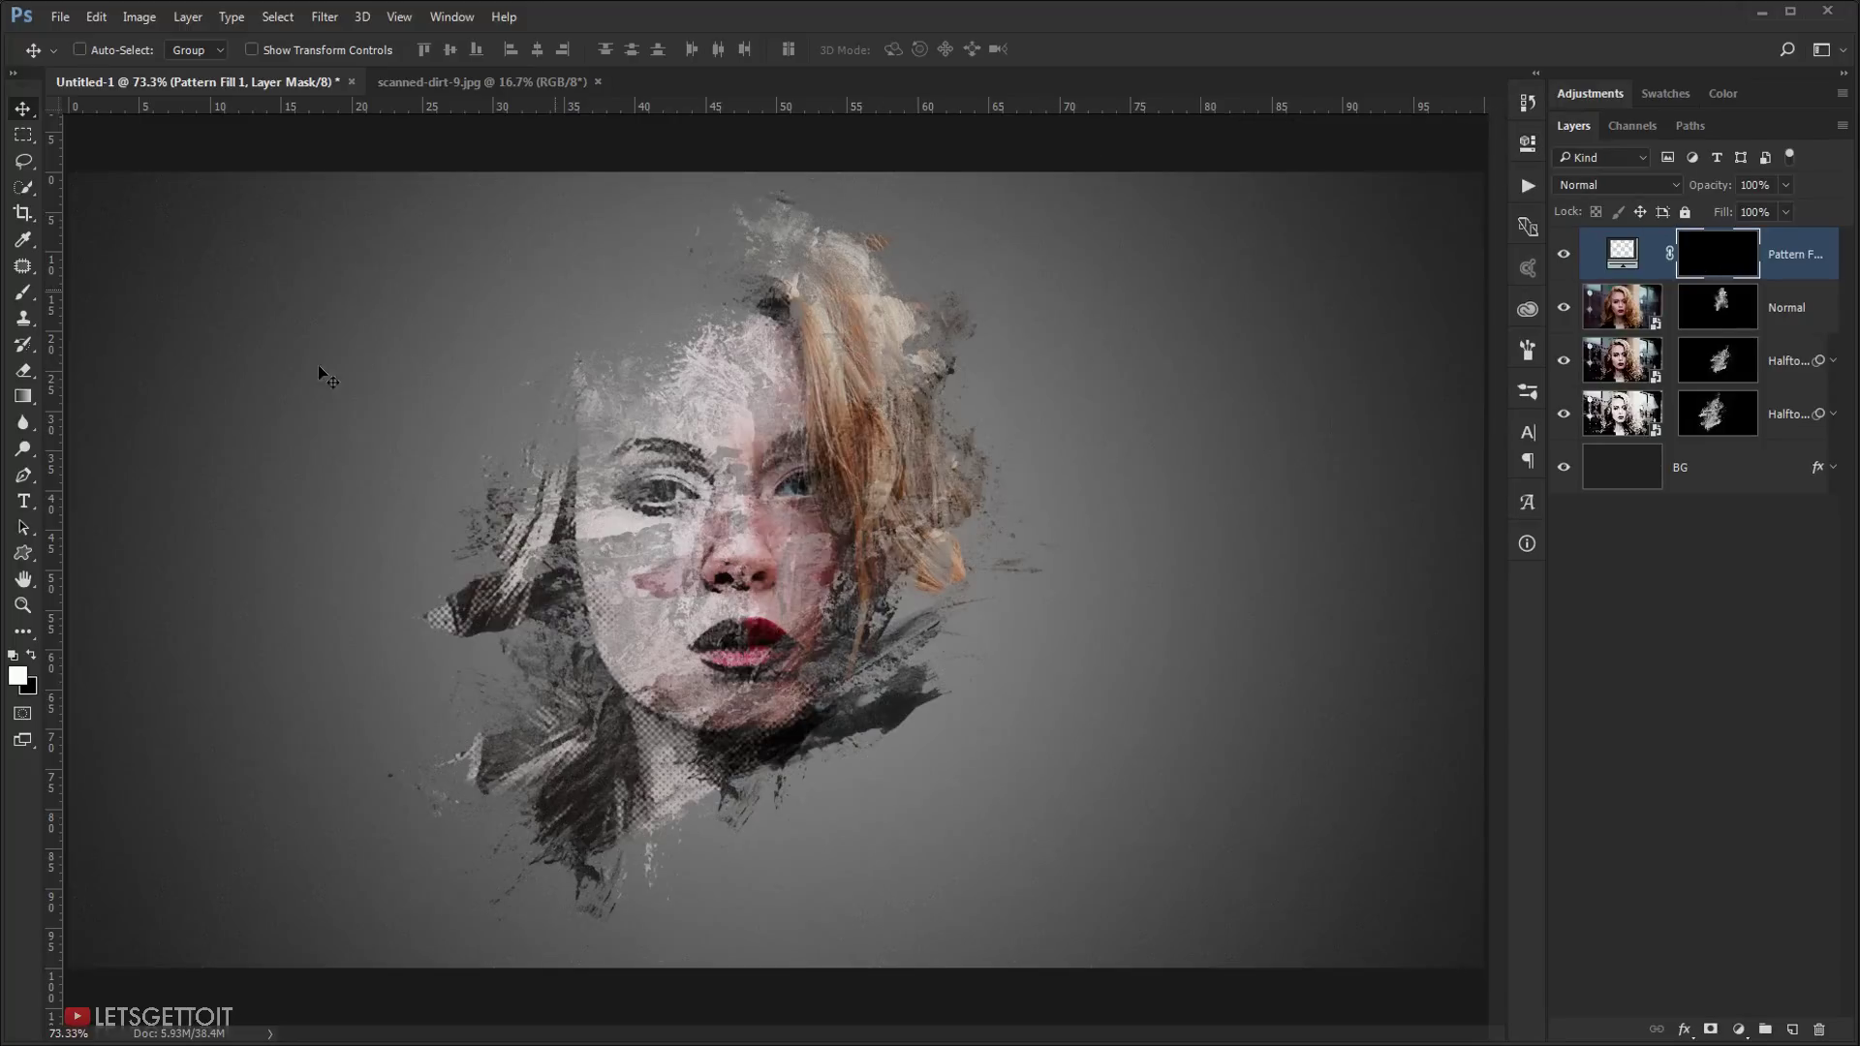
Step: Reveal the dot pattern over the face by drawing two white-to-transparent radial gradients outward from its centre on the Pattern Fill mask
left_click(23, 397)
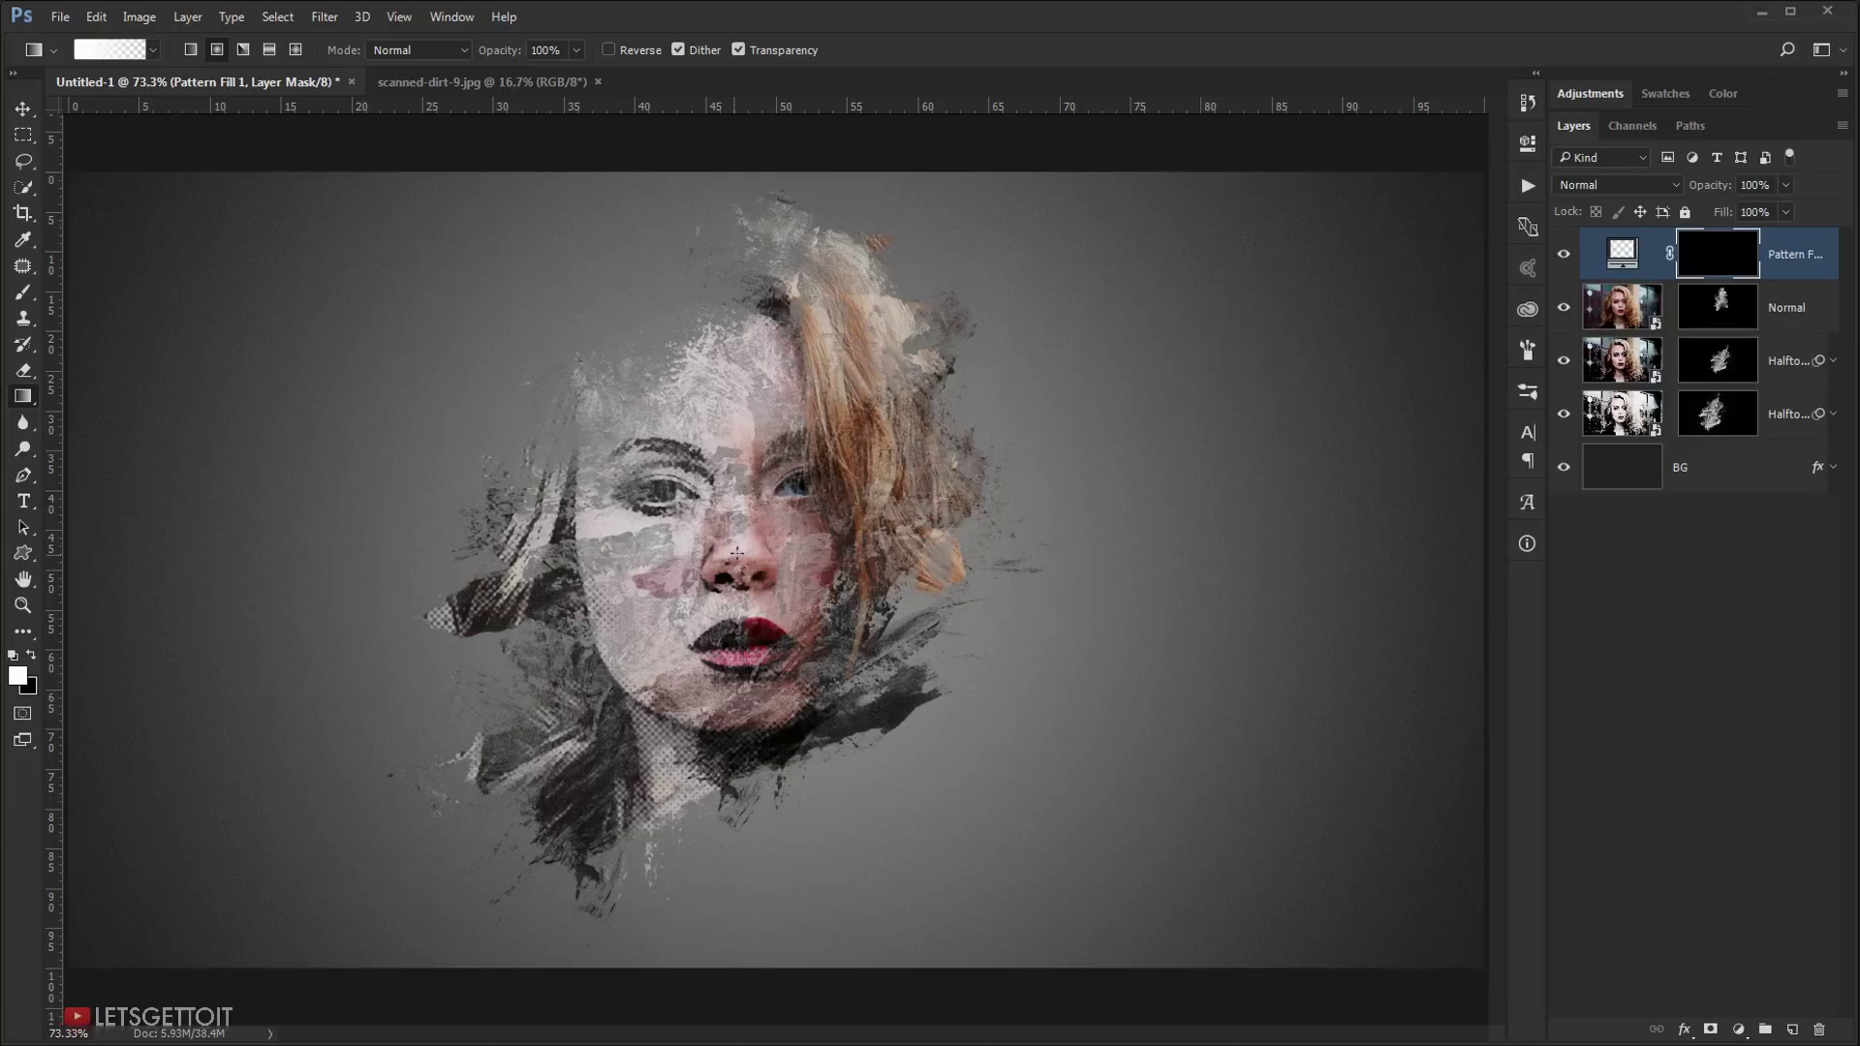
left_click_drag(736, 553, 957, 368)
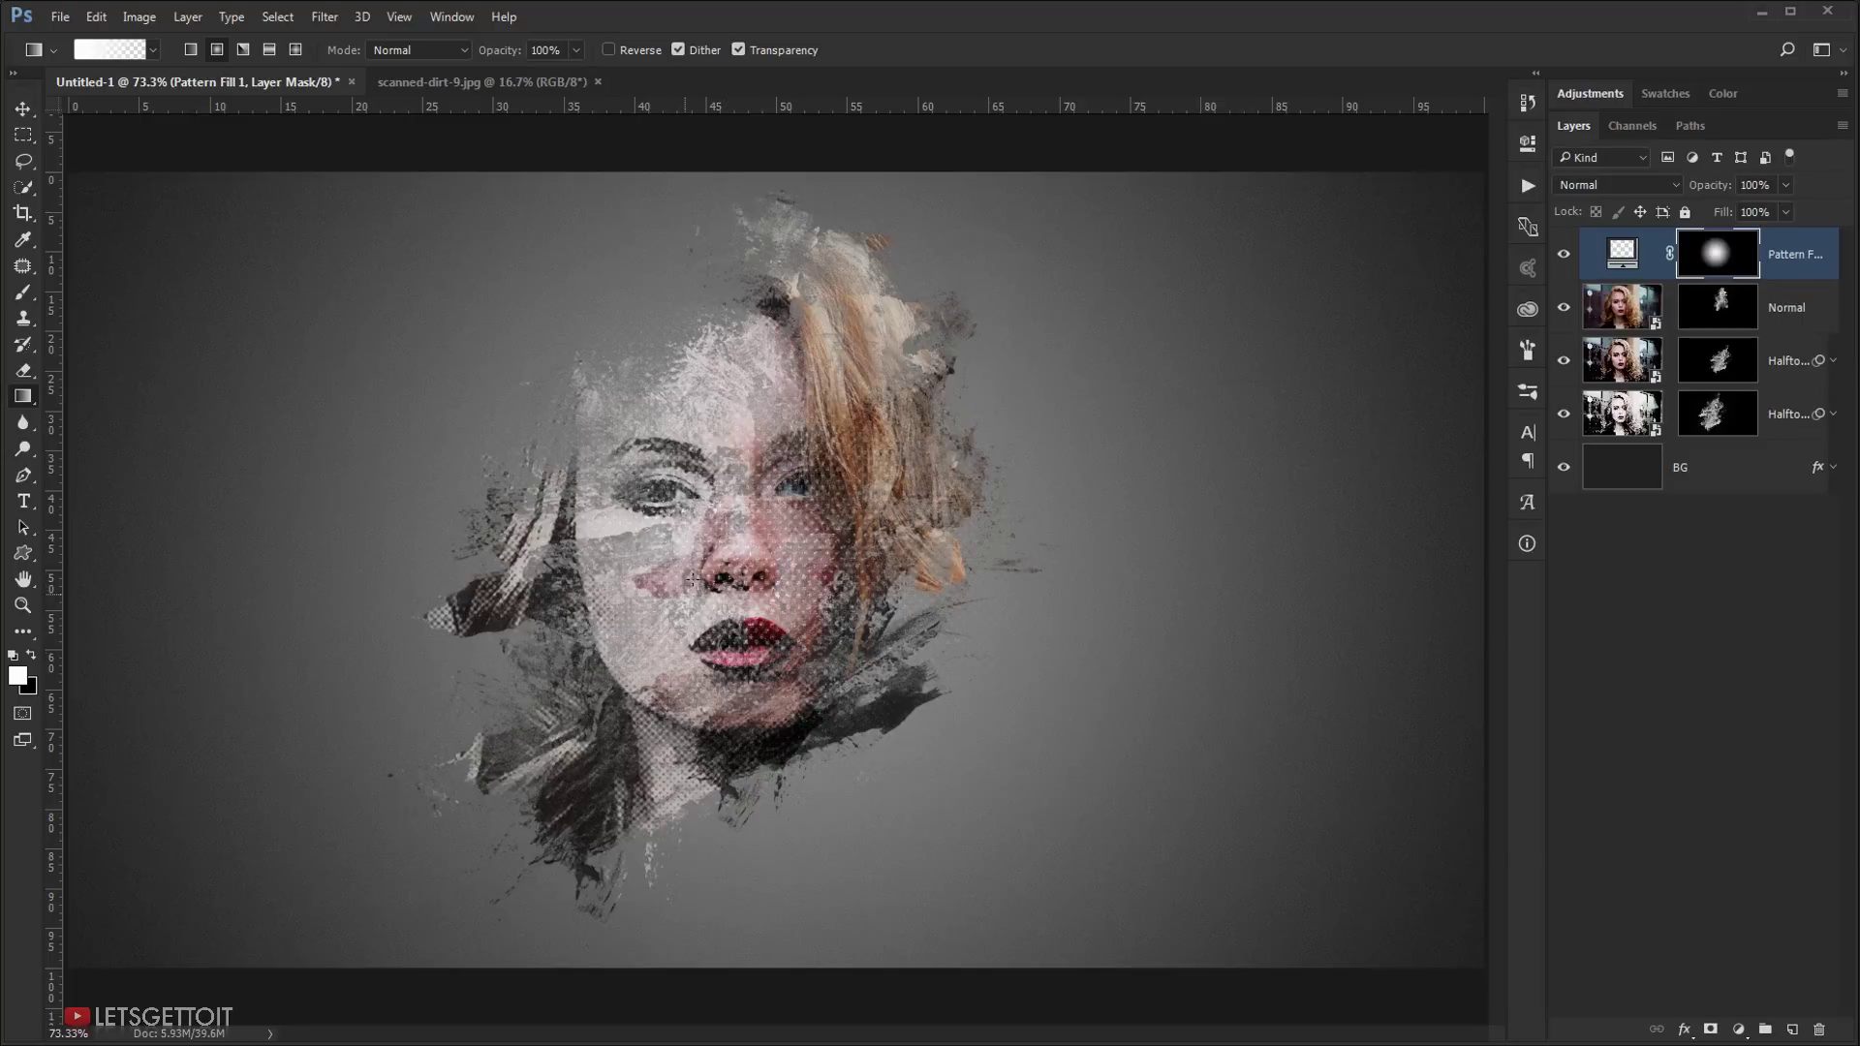
left_click_drag(722, 535, 523, 750)
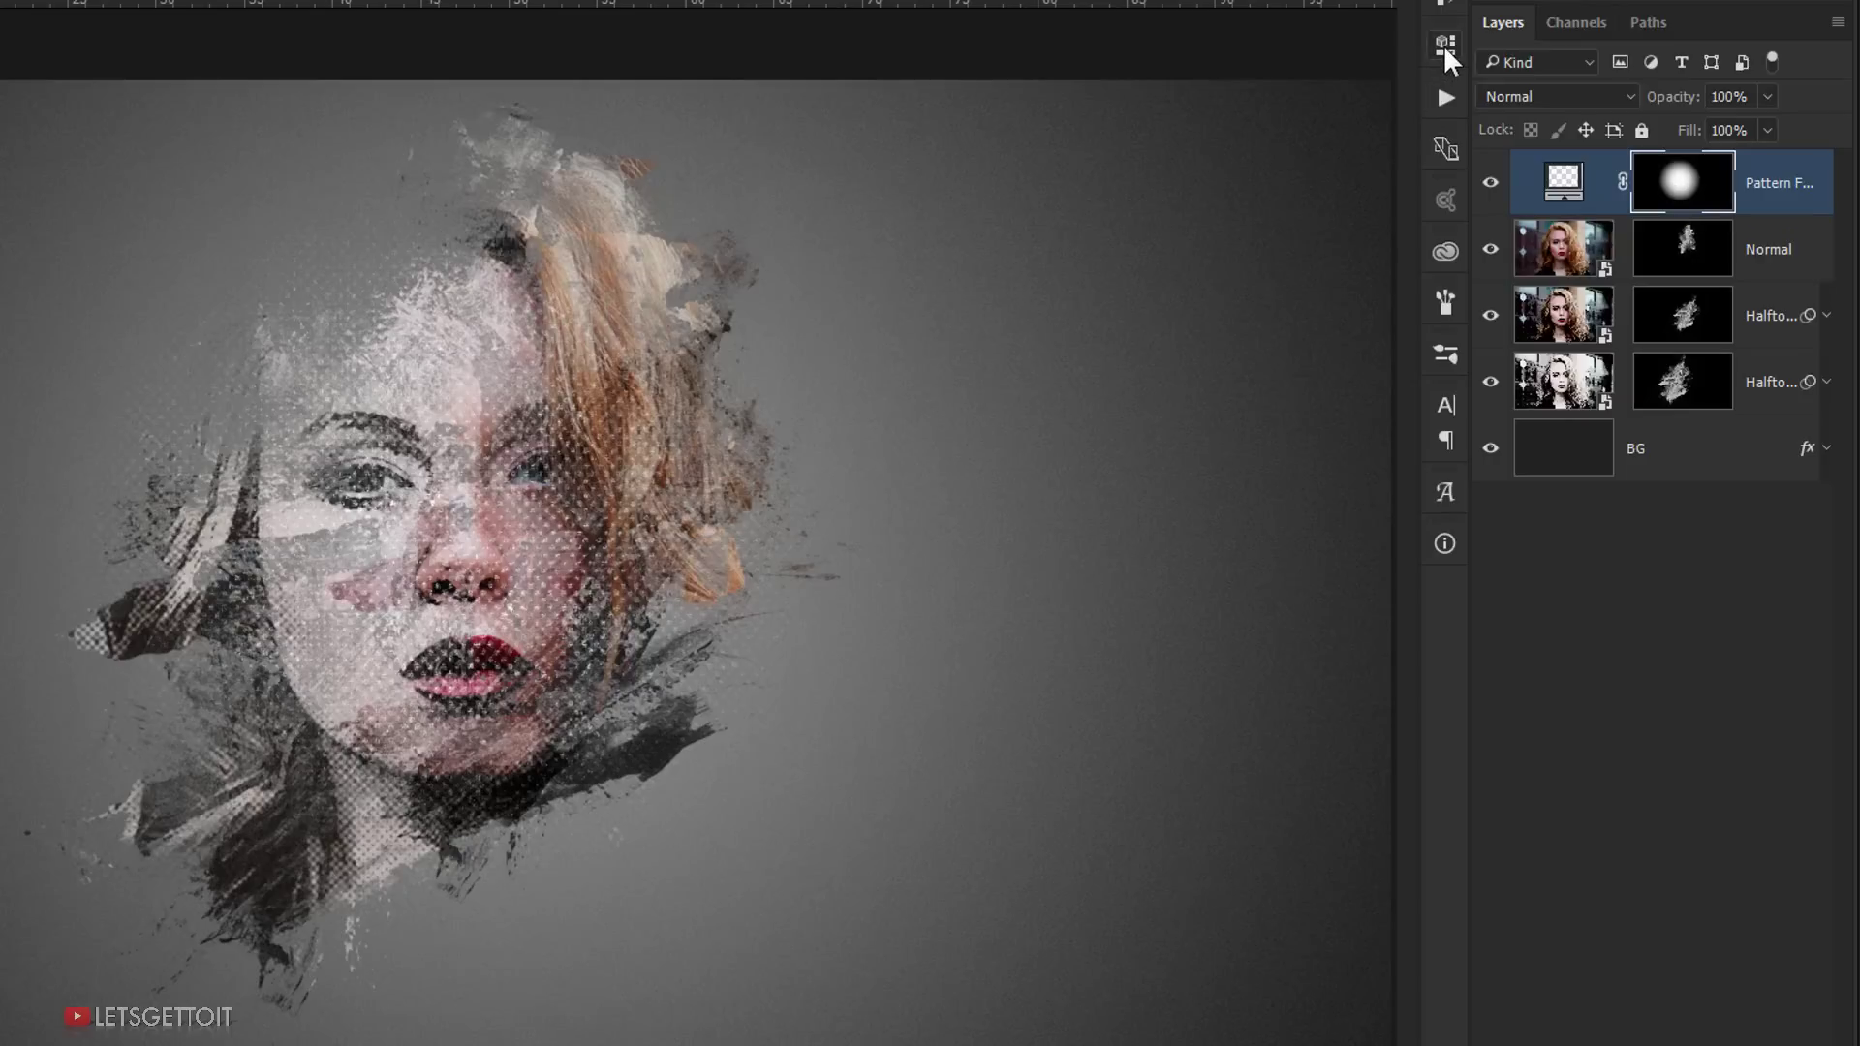
Step: Reduce the Pattern Fill layer mask's density to 90%
left_click(1443, 45)
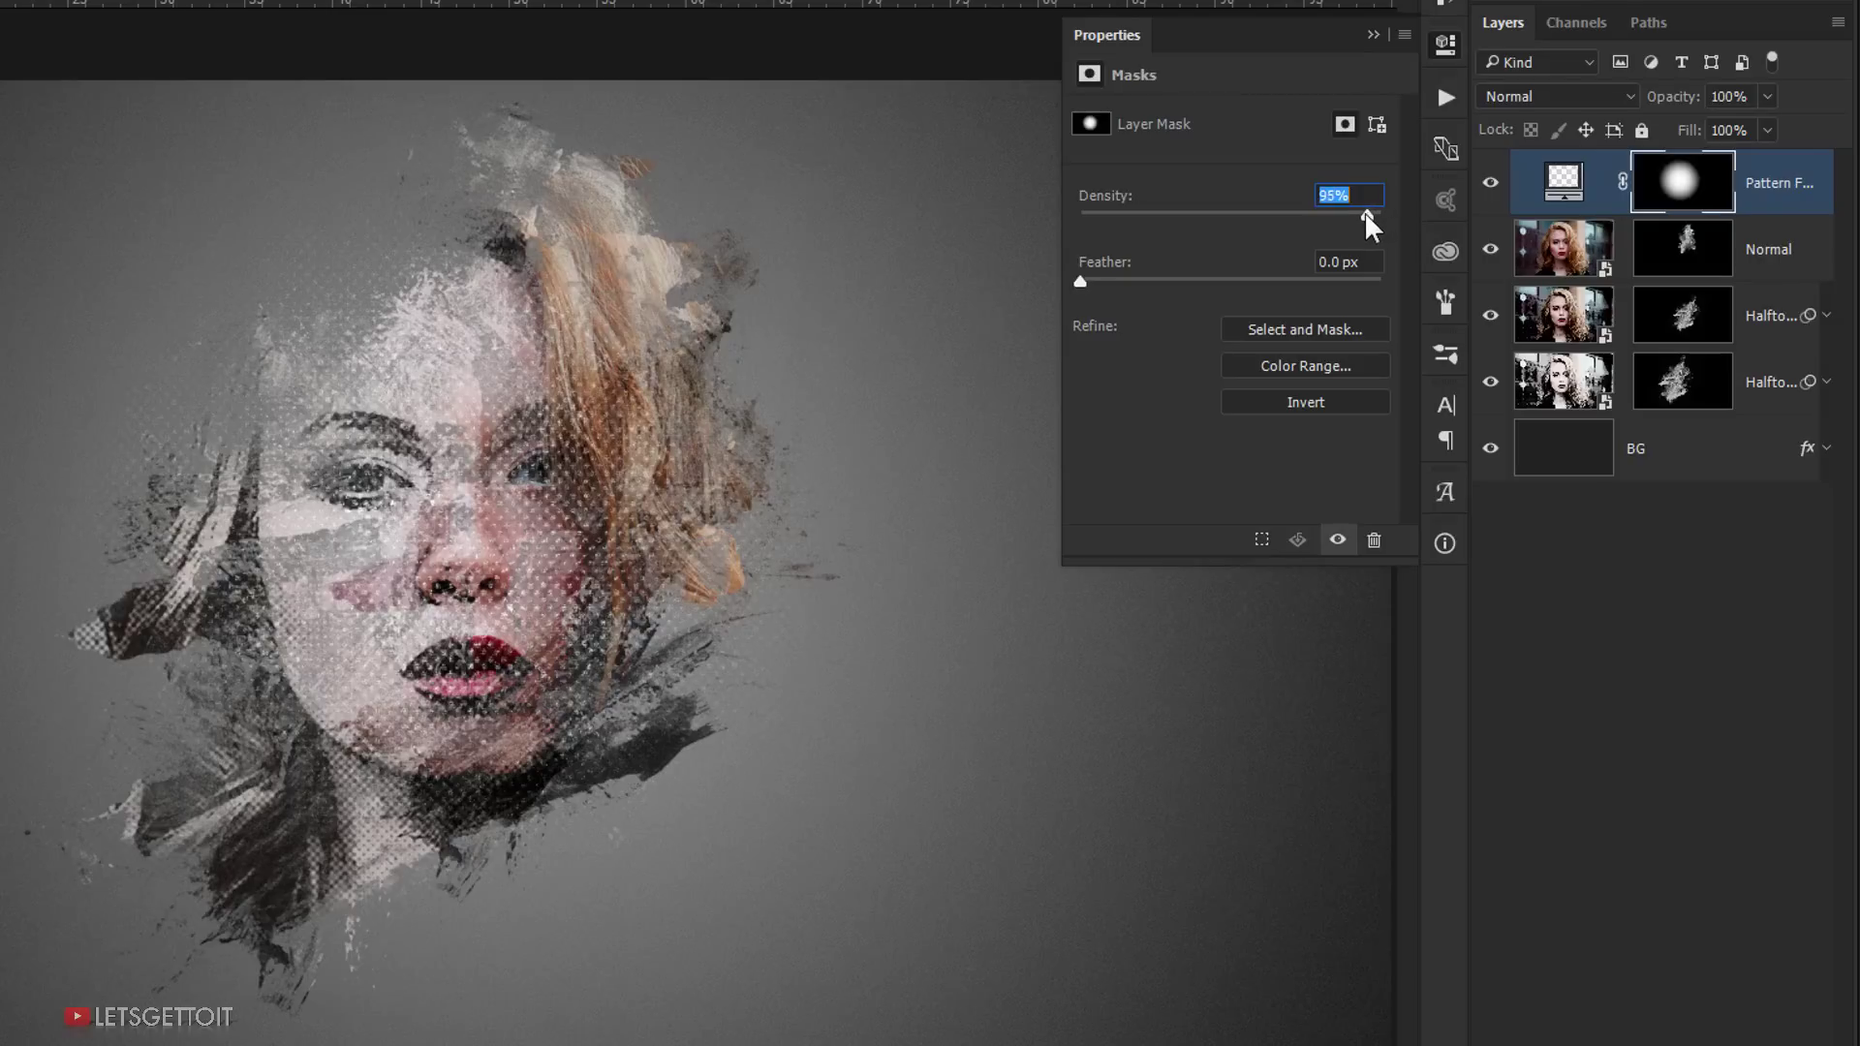
left_click_drag(1364, 211, 1352, 211)
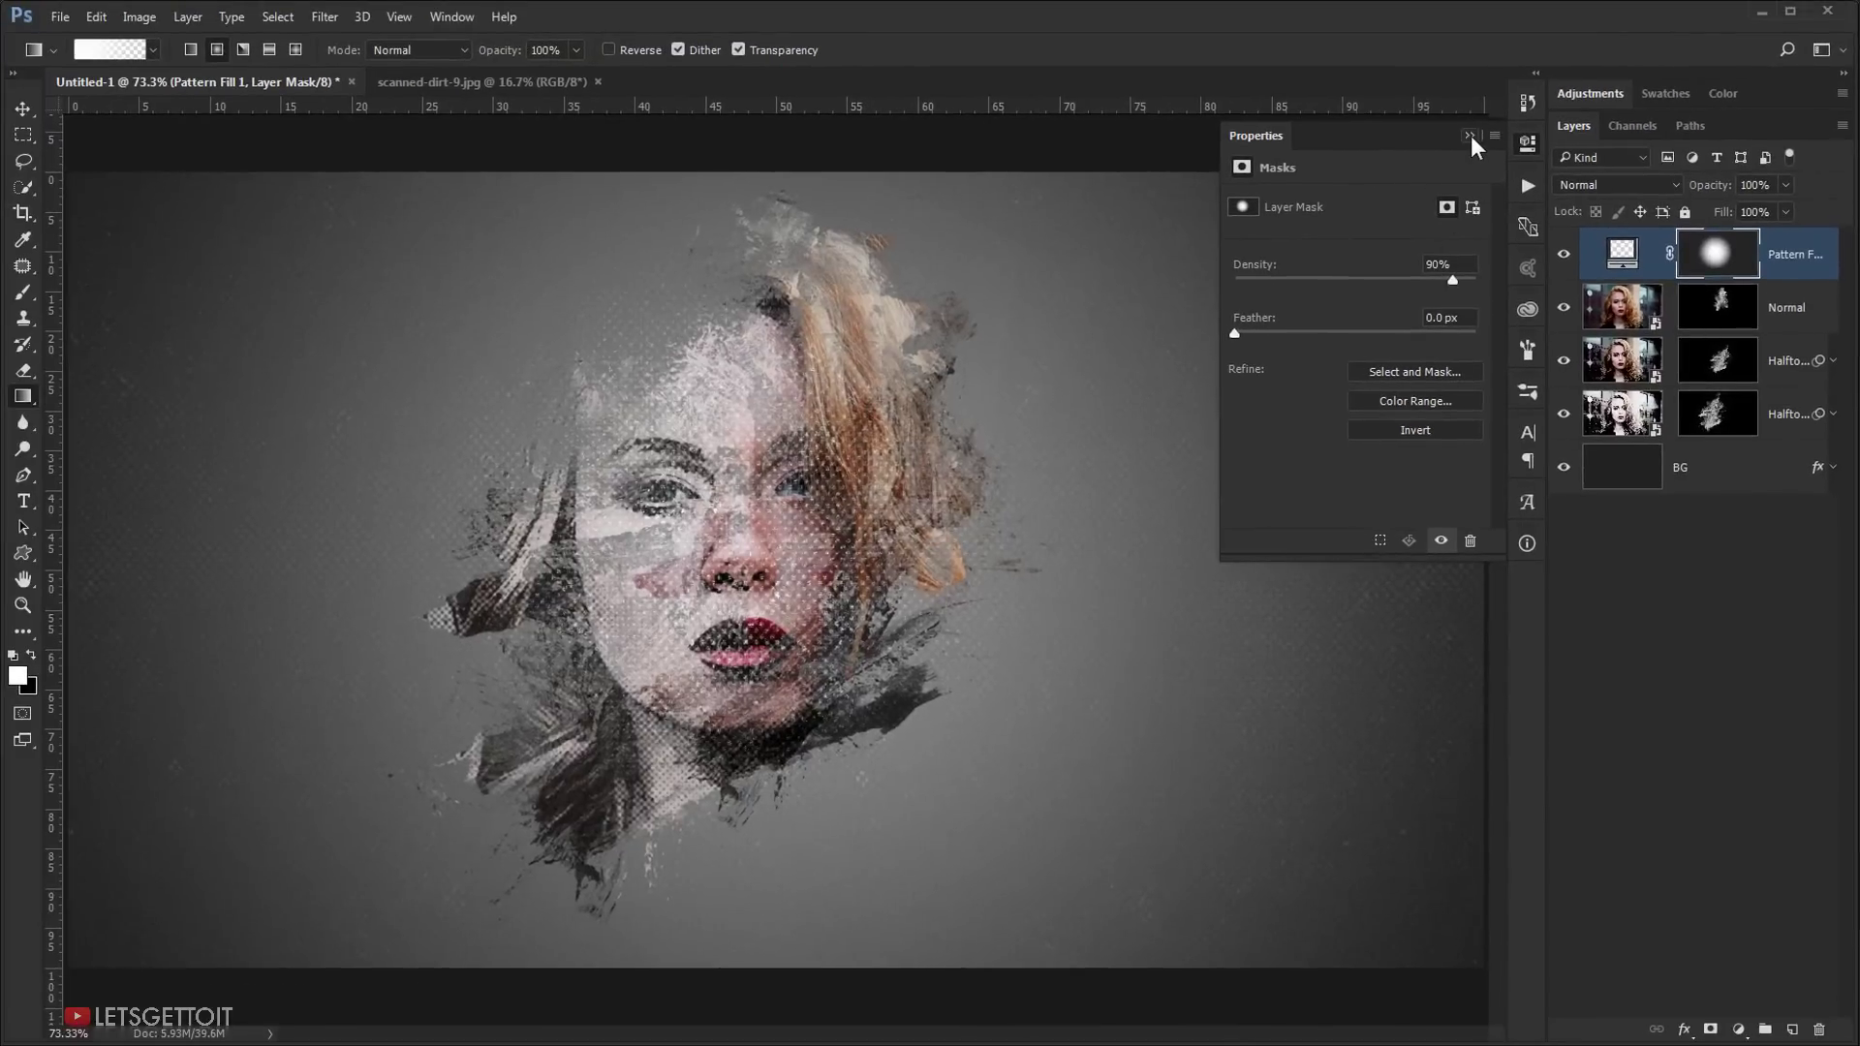
left_click(1468, 135)
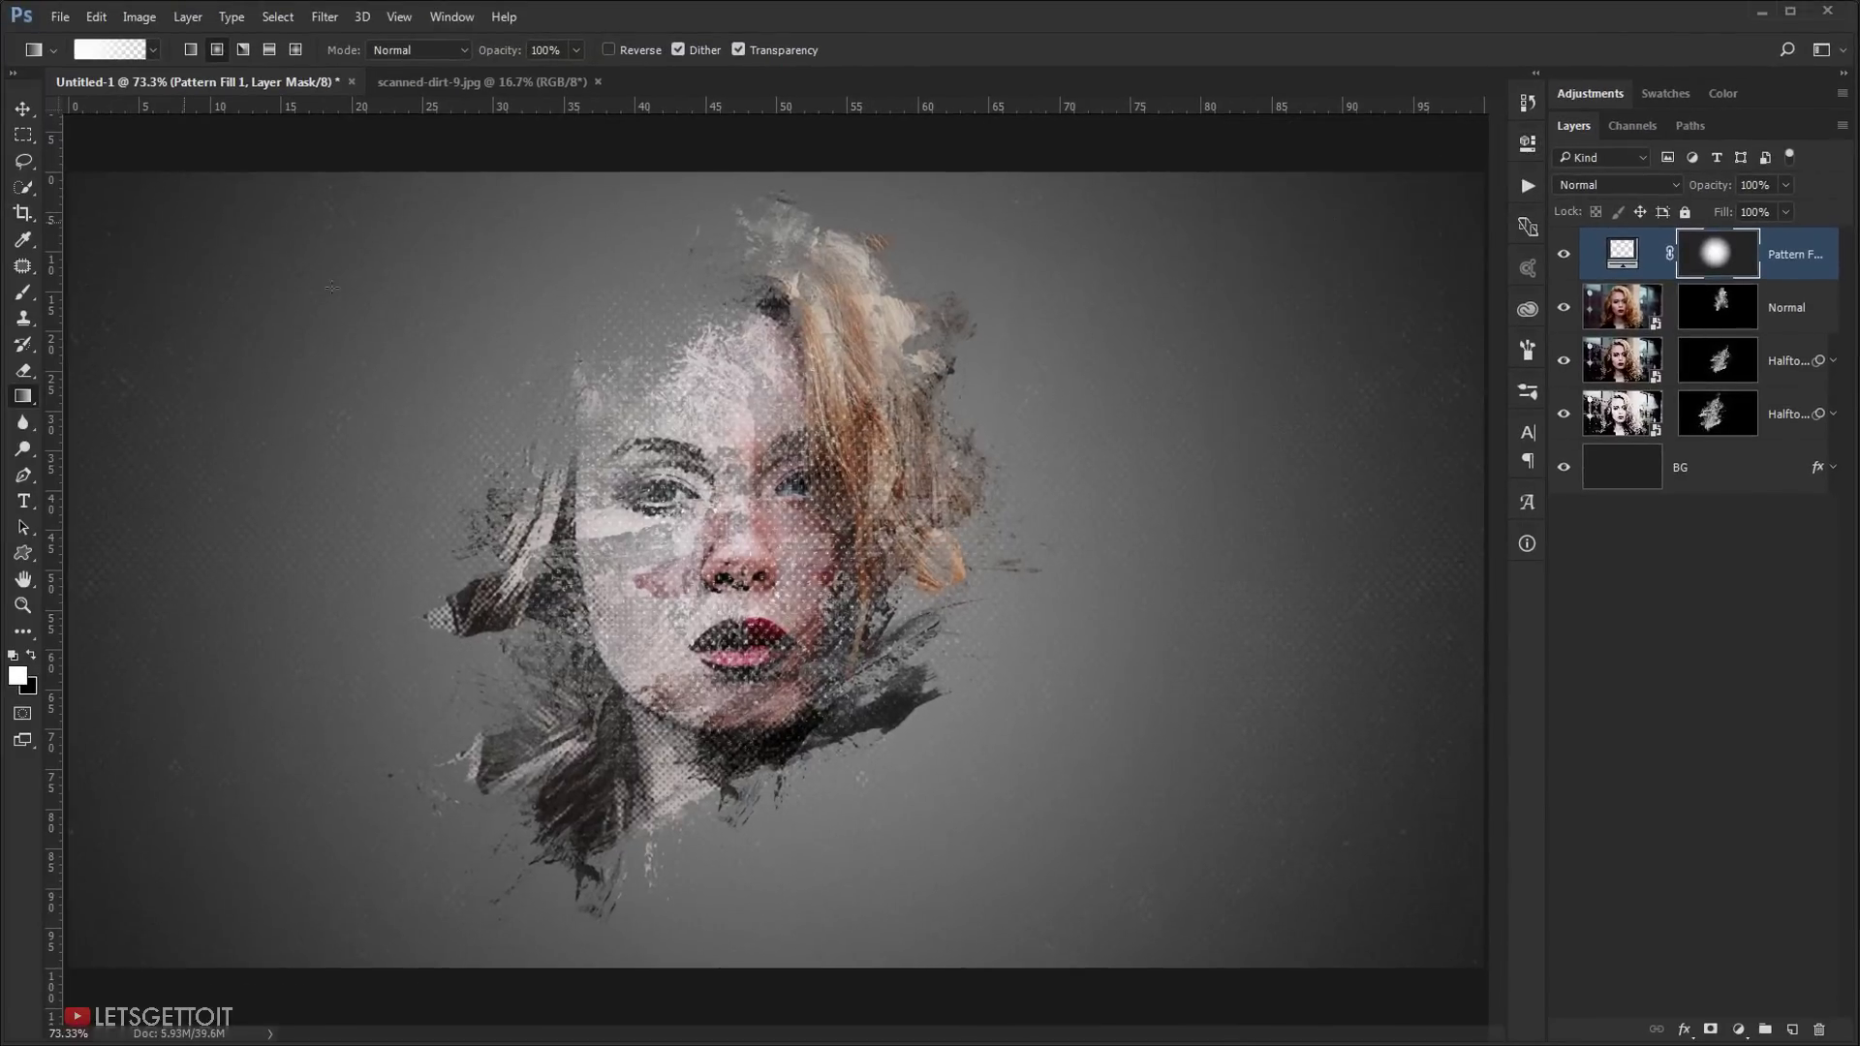
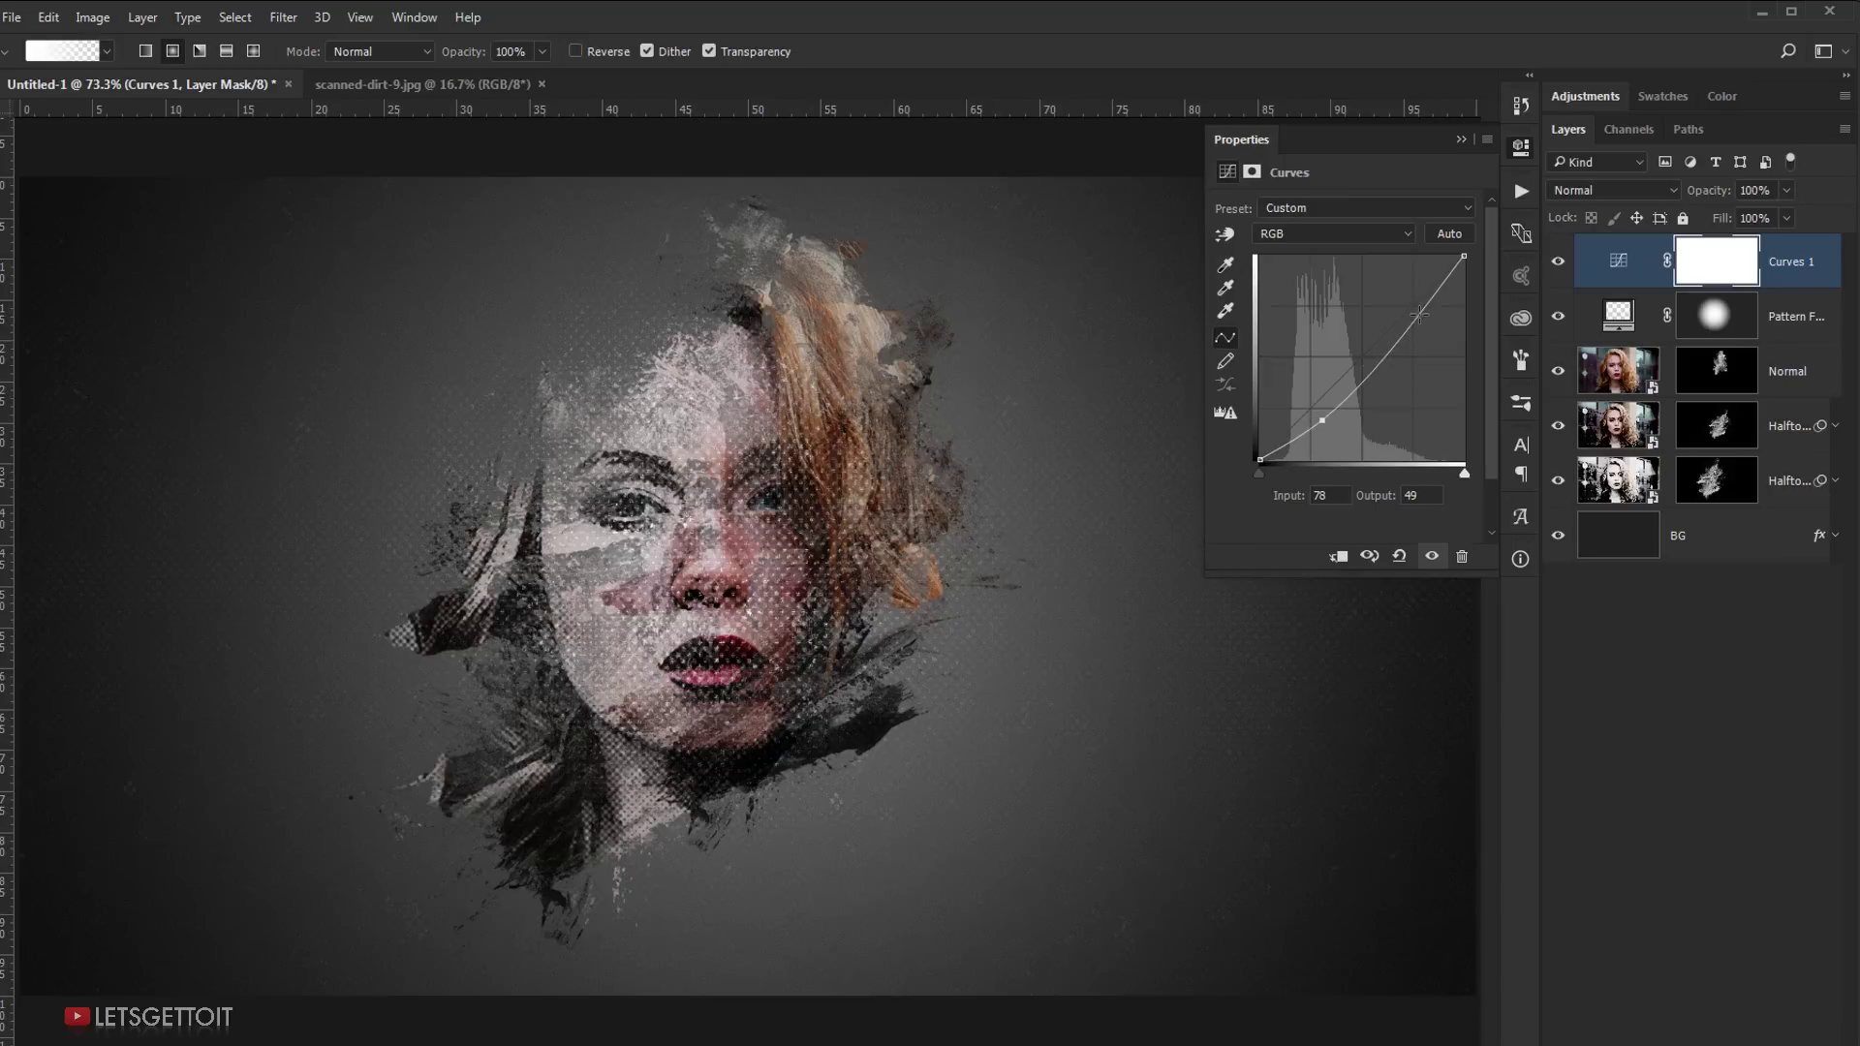
Step: Refine the Curves 1 adjustment by adding a slightly raised highlight point and setting the shadow point to input 72, output 52
left_click_drag(1416, 314, 1422, 303)
left_click(1318, 419)
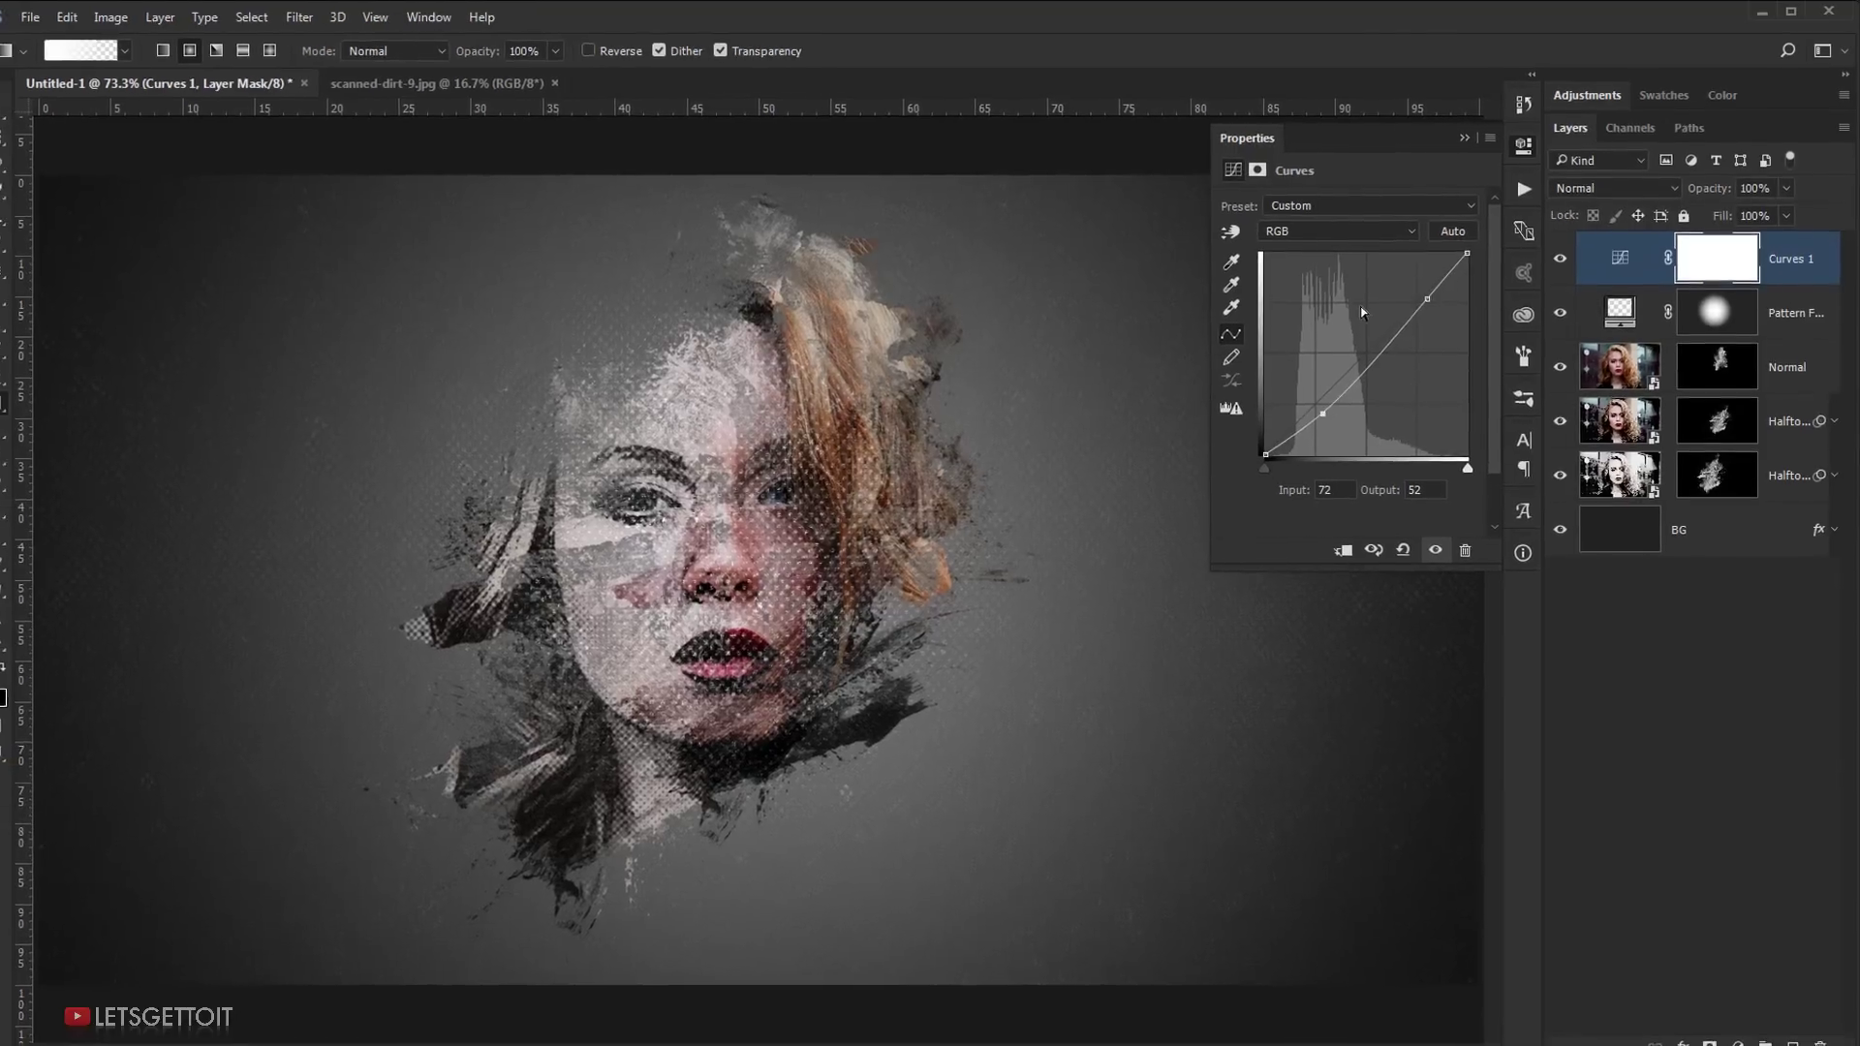
left_click(1468, 136)
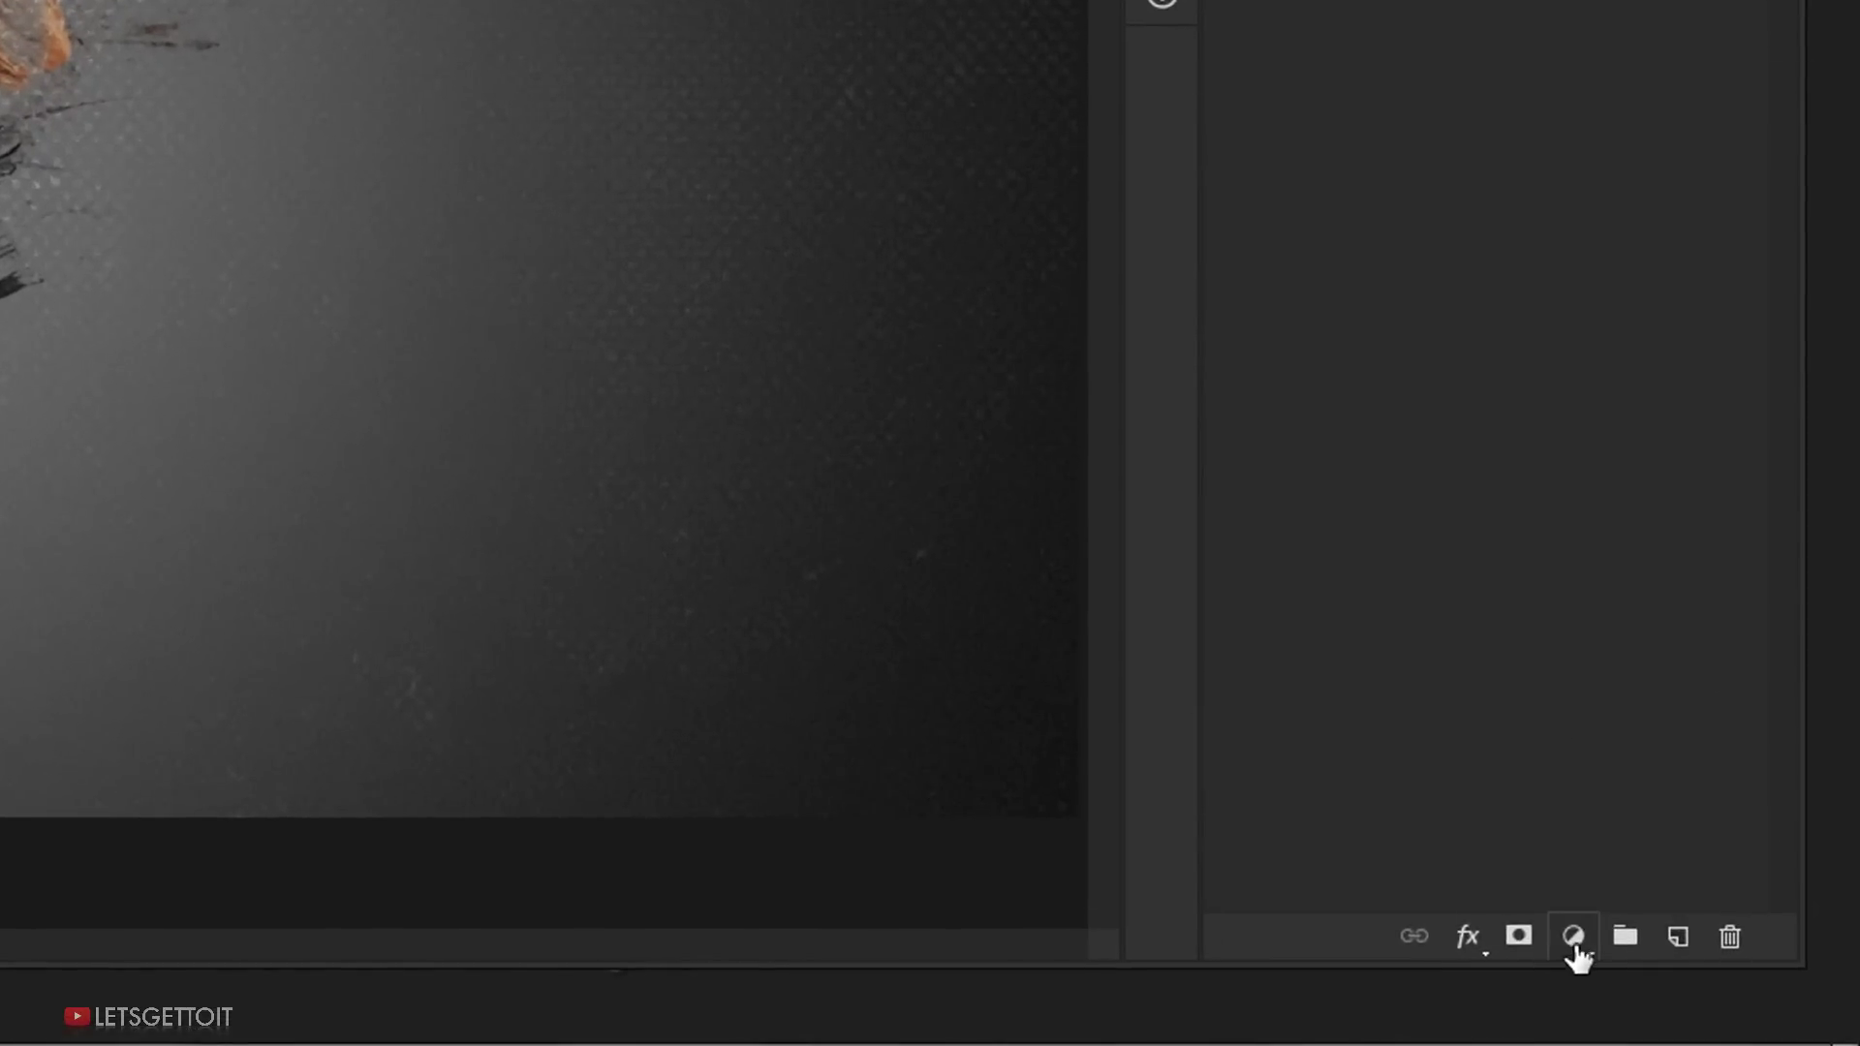
Step: Add an Exposure adjustment layer above Curves 1 with offset +0.0125 and gamma correction 0.90
left_click(1708, 1012)
left_click(1574, 370)
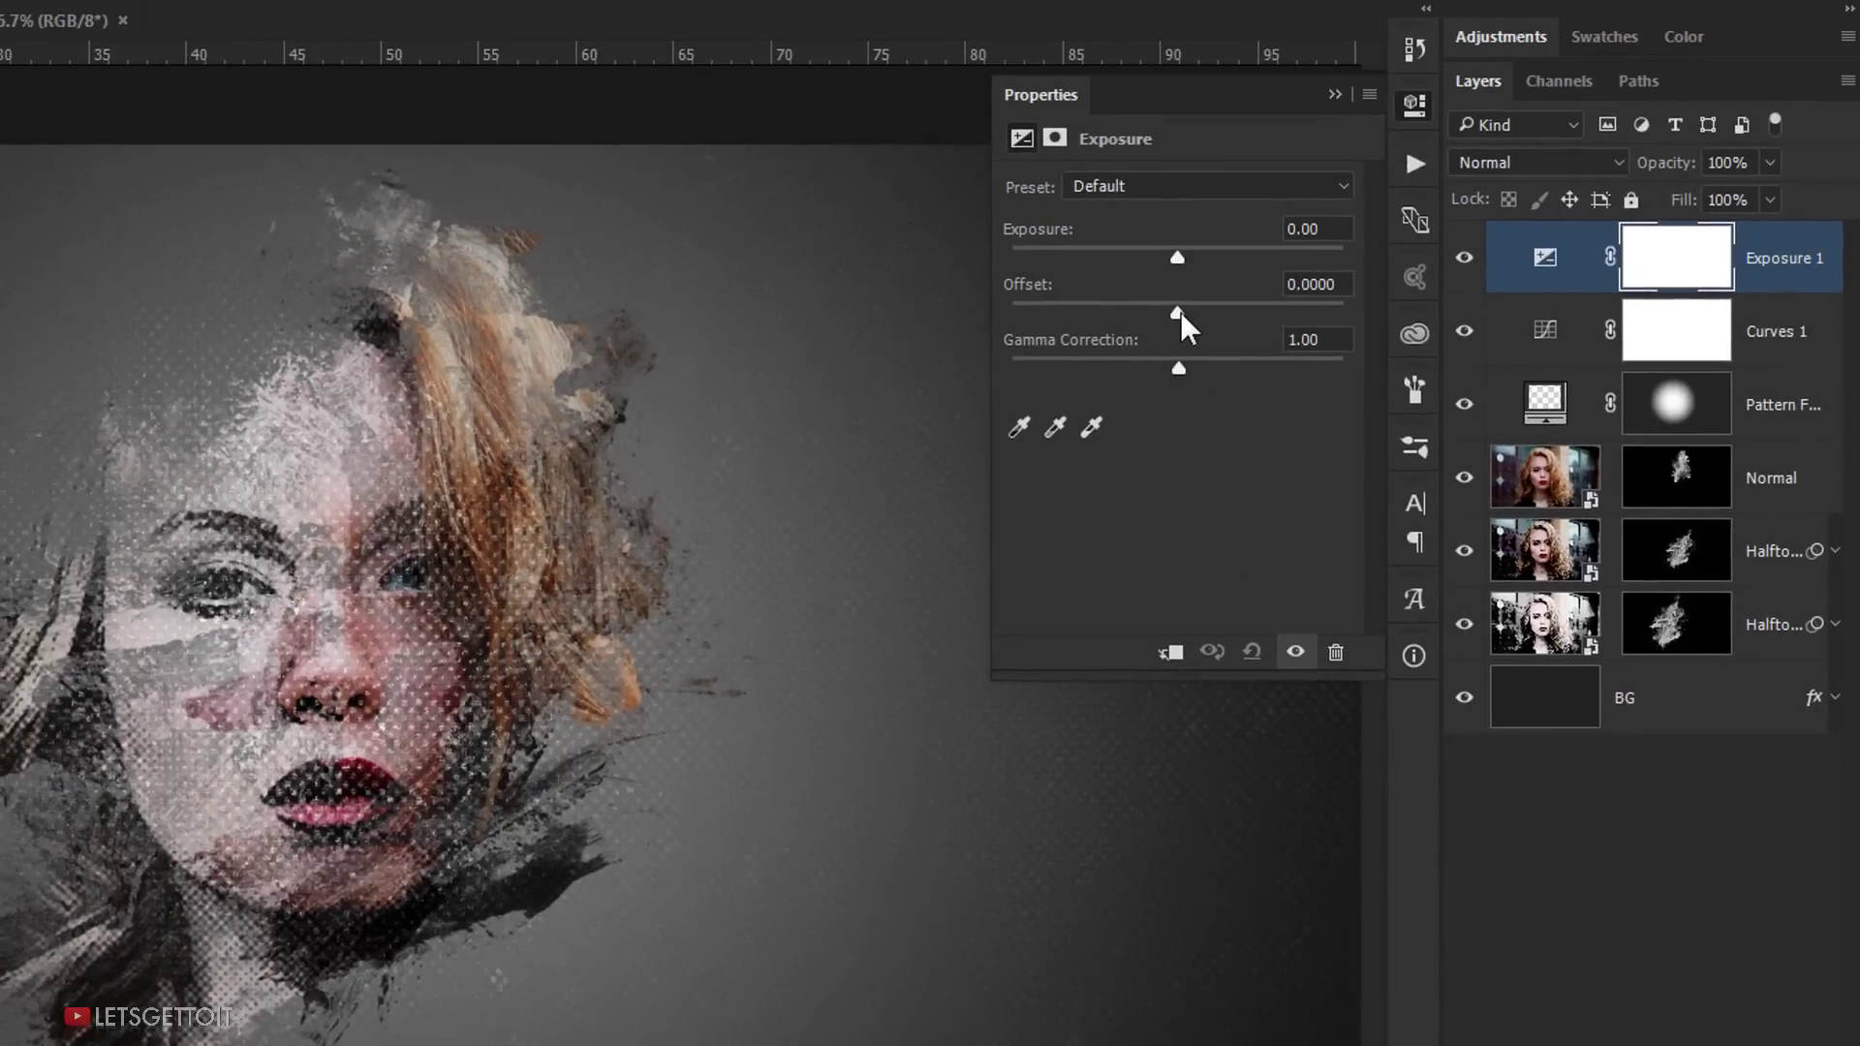
left_click_drag(1180, 311, 1181, 311)
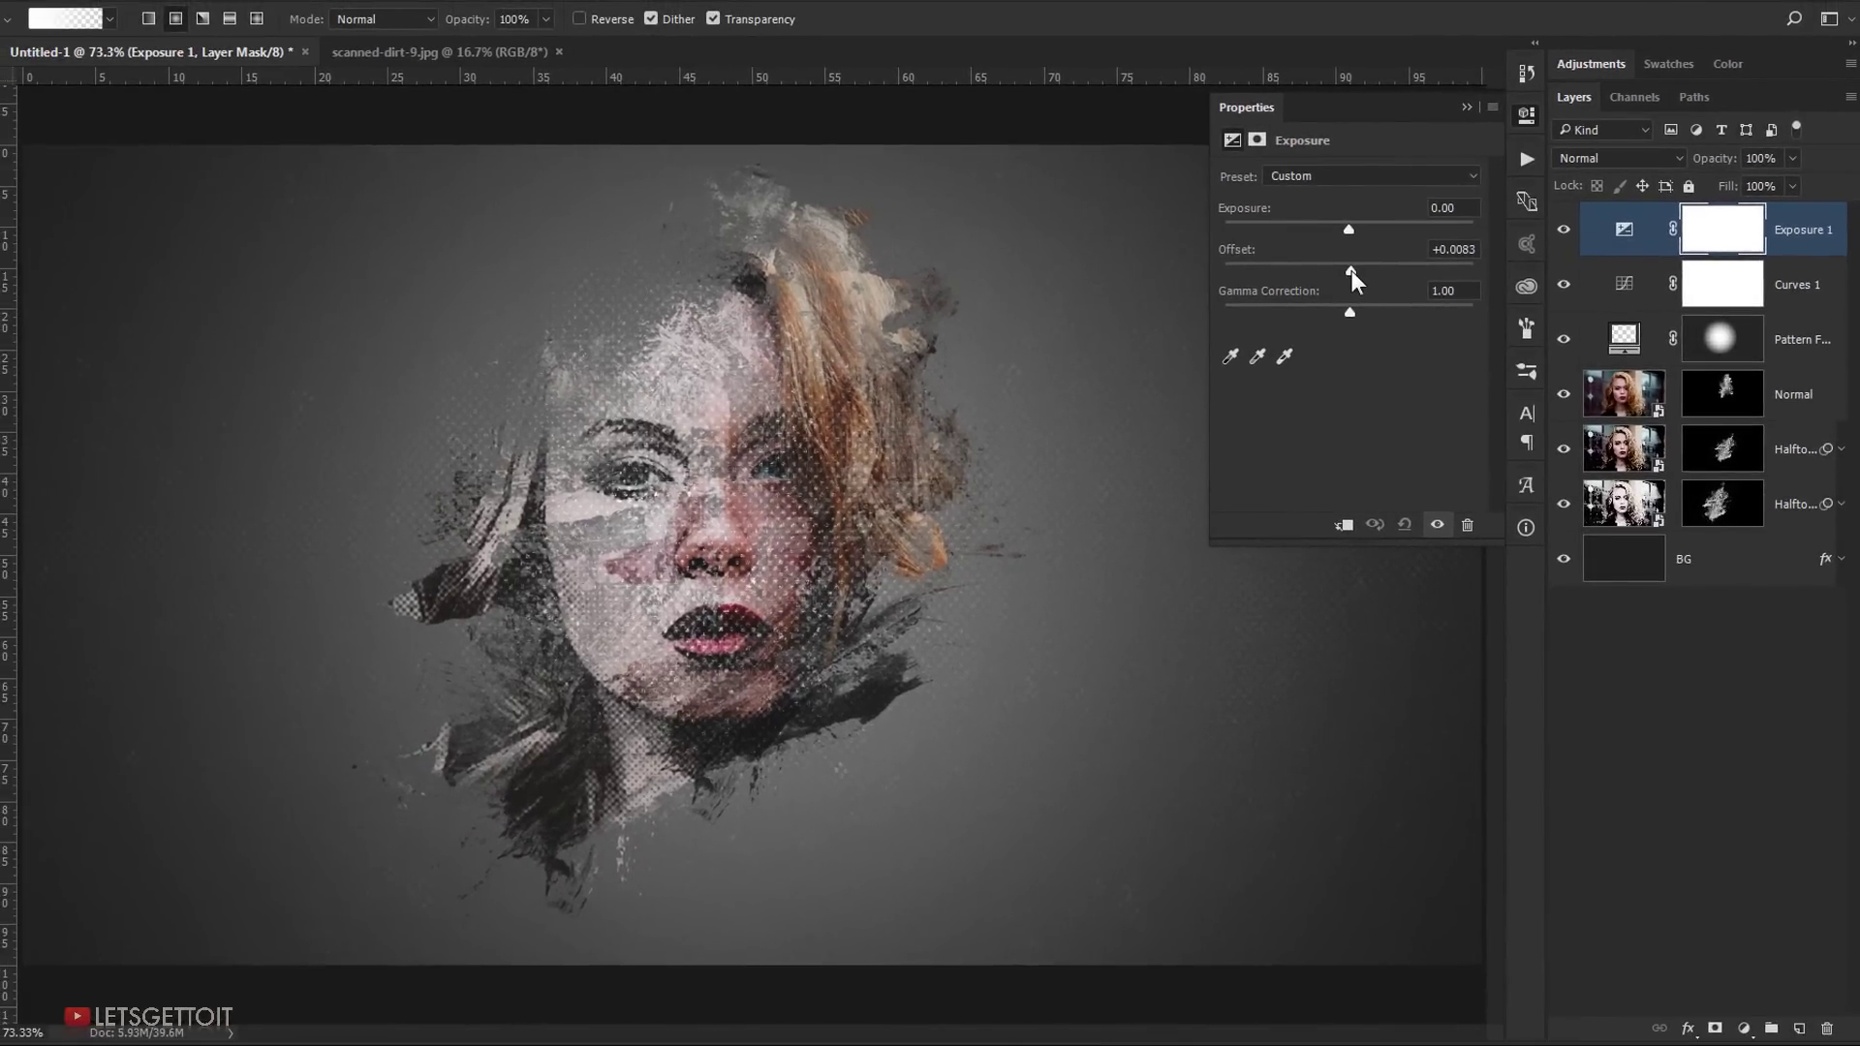
left_click_drag(1351, 270, 1352, 270)
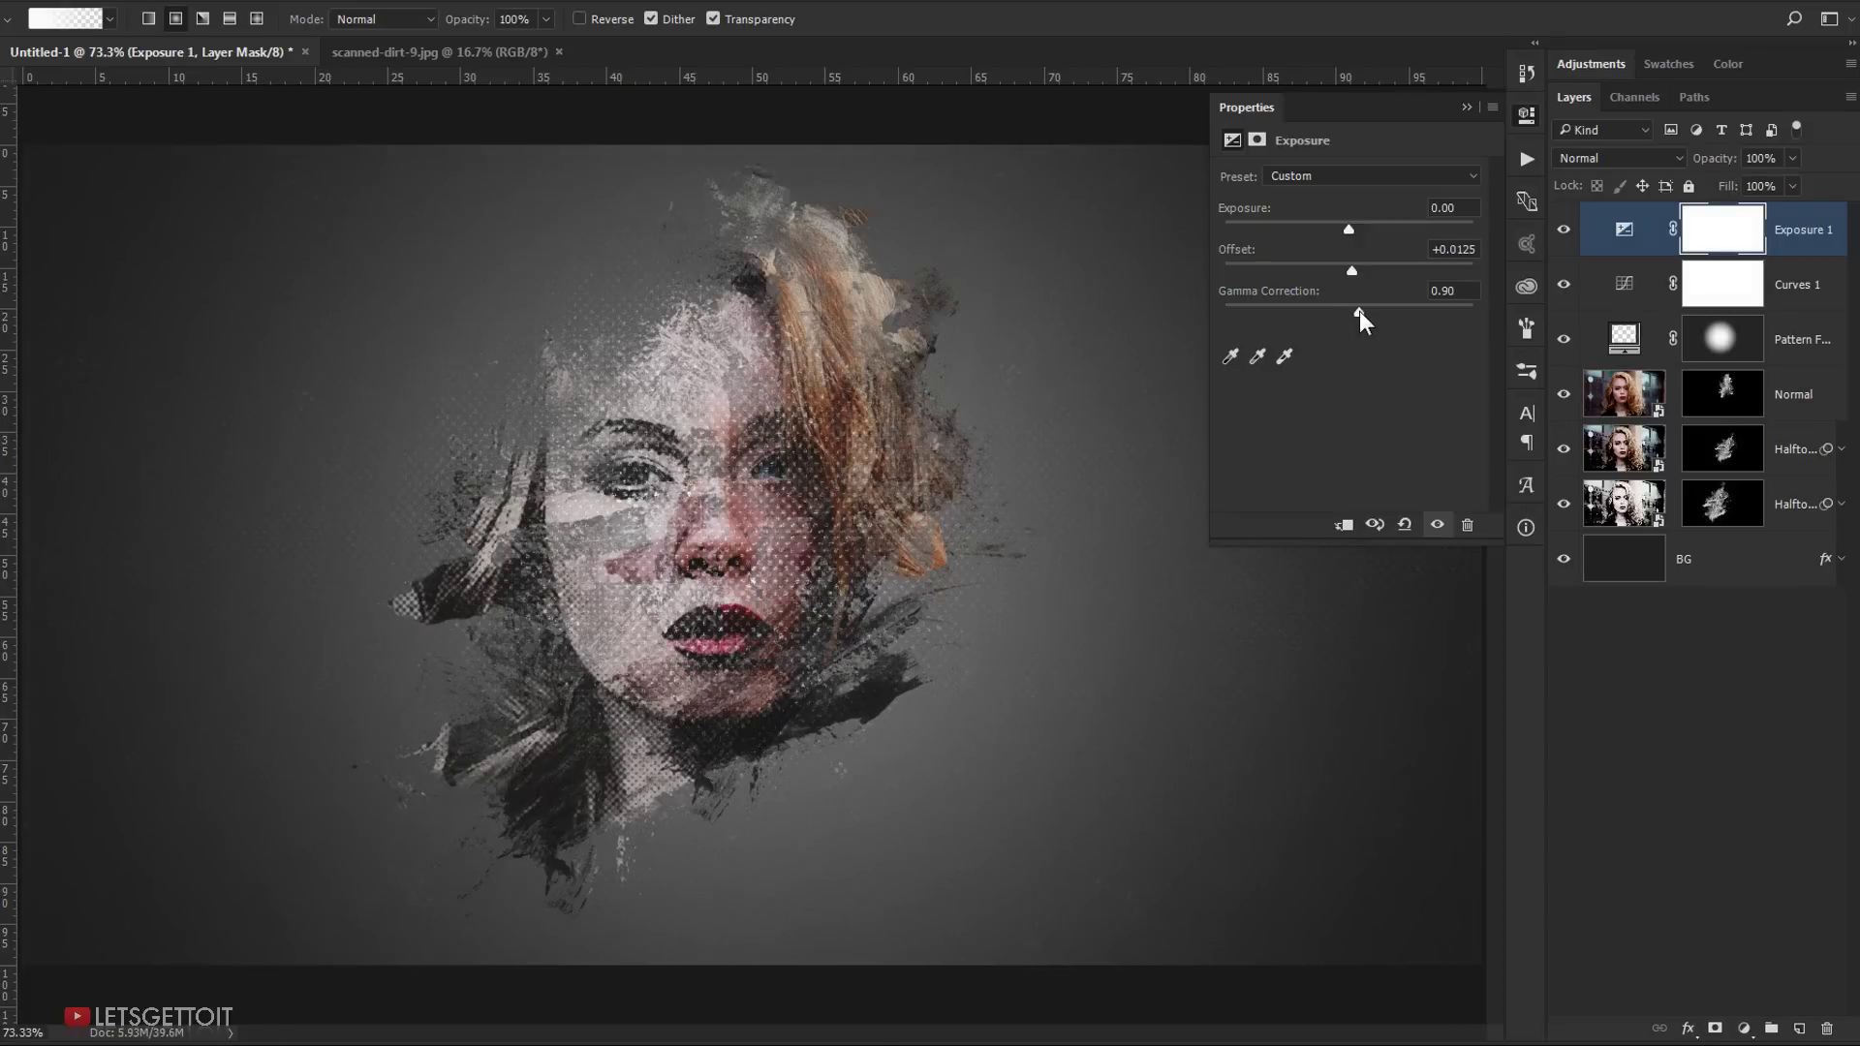
left_click(1466, 107)
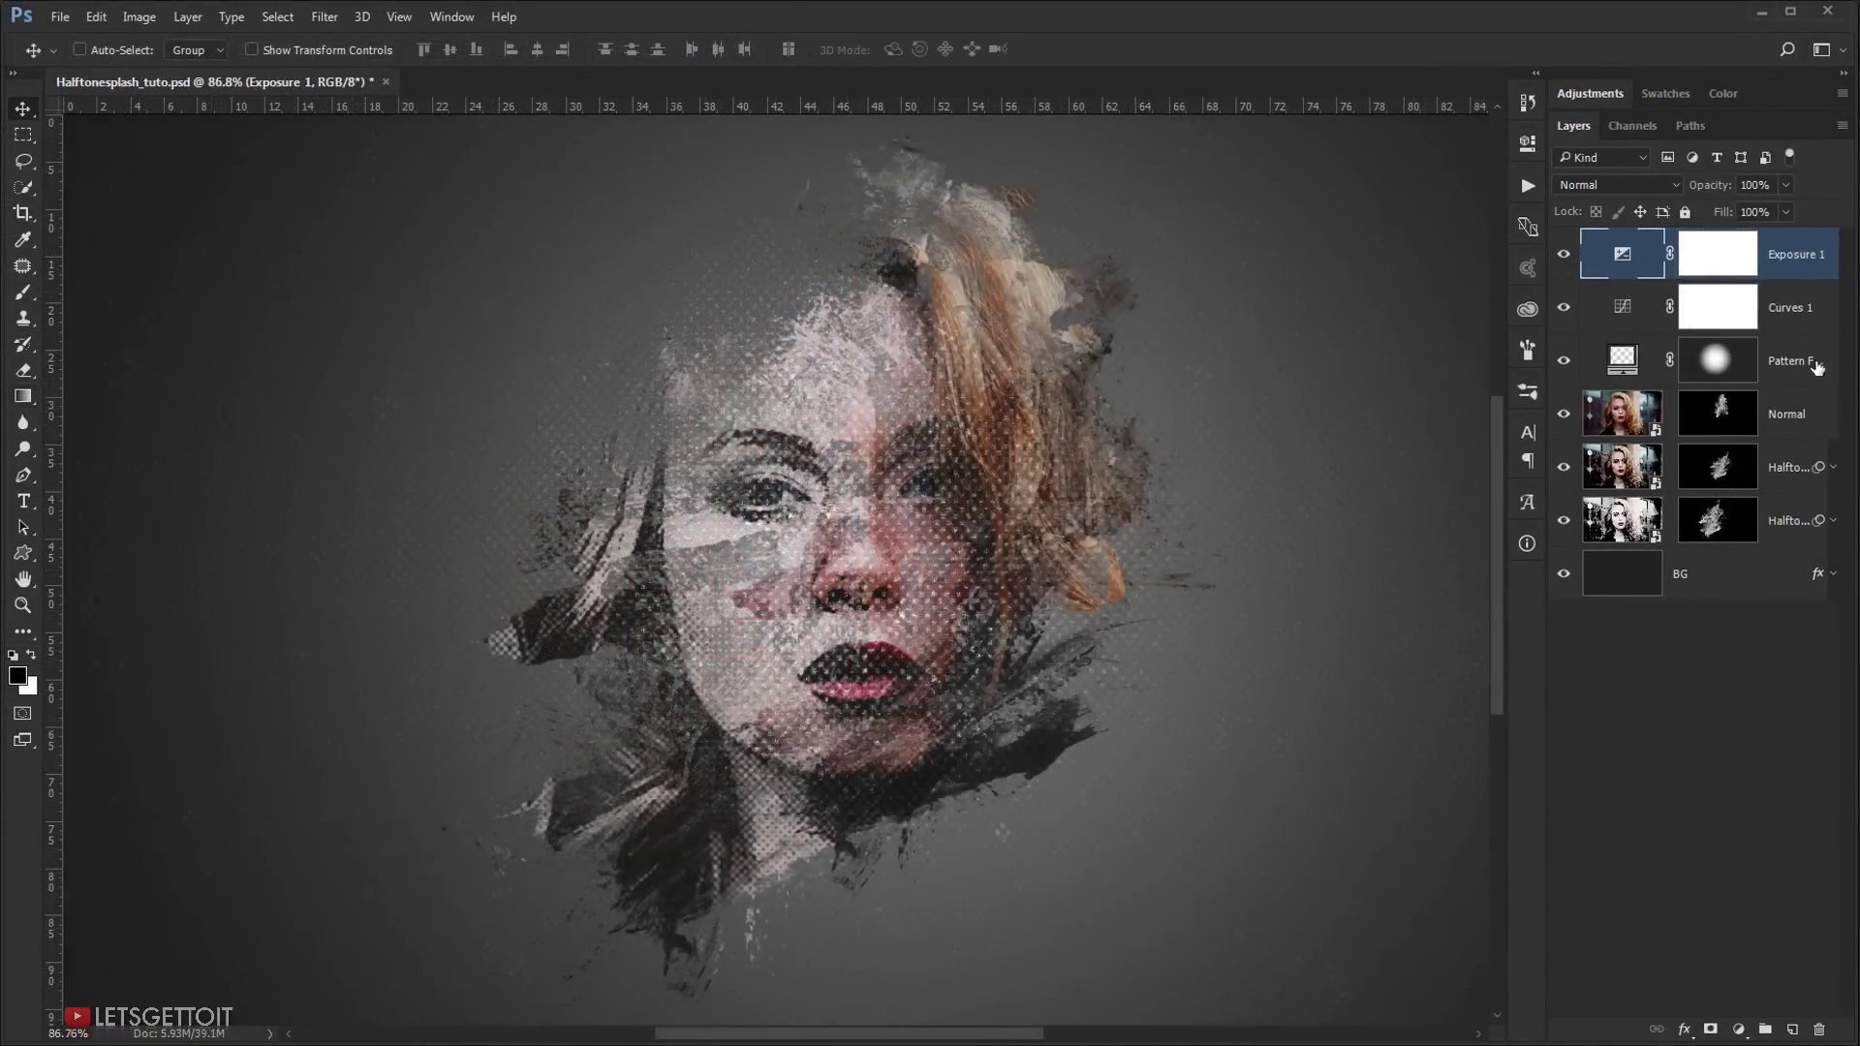
Step: Set the Pattern Fill layer's opacity to 70%
left_click(1791, 361)
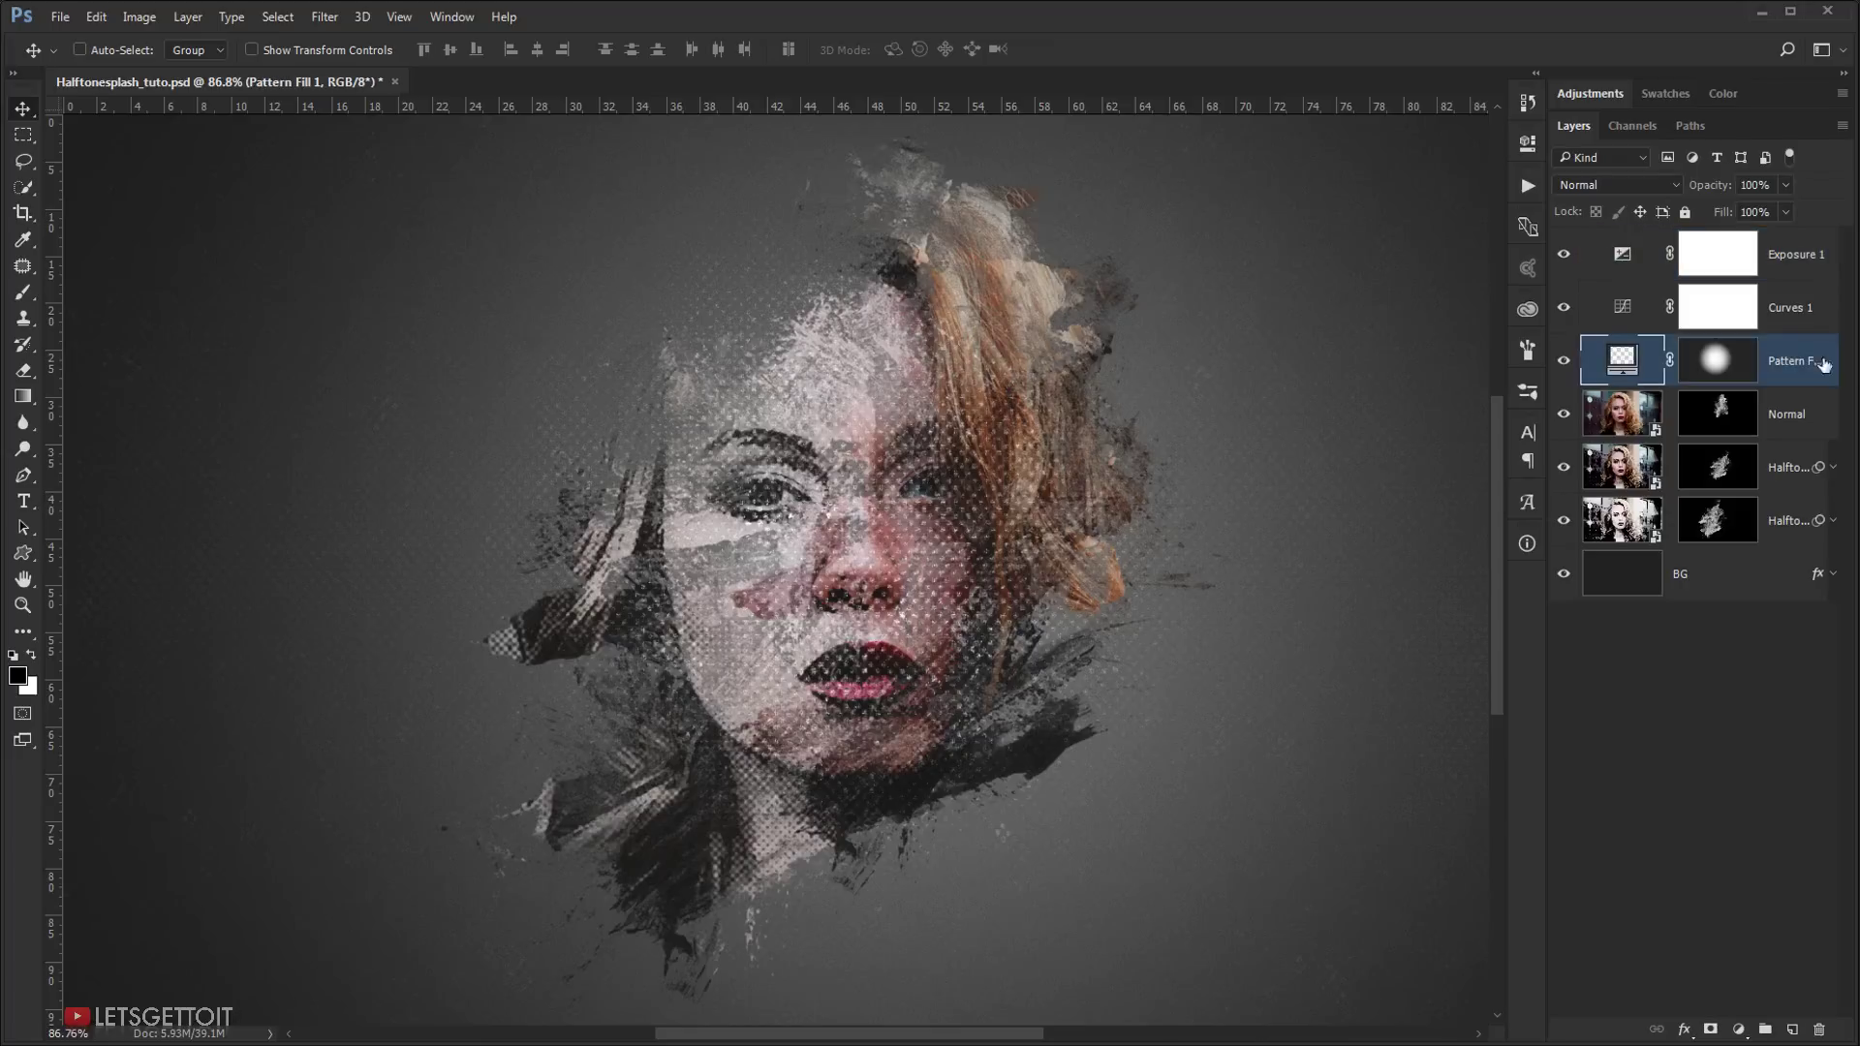
left_click(1770, 185)
type("70")
Step: Add a Vibrance adjustment layer above Exposure 1 with vibrance 50 and saturation 25
left_click(1800, 254)
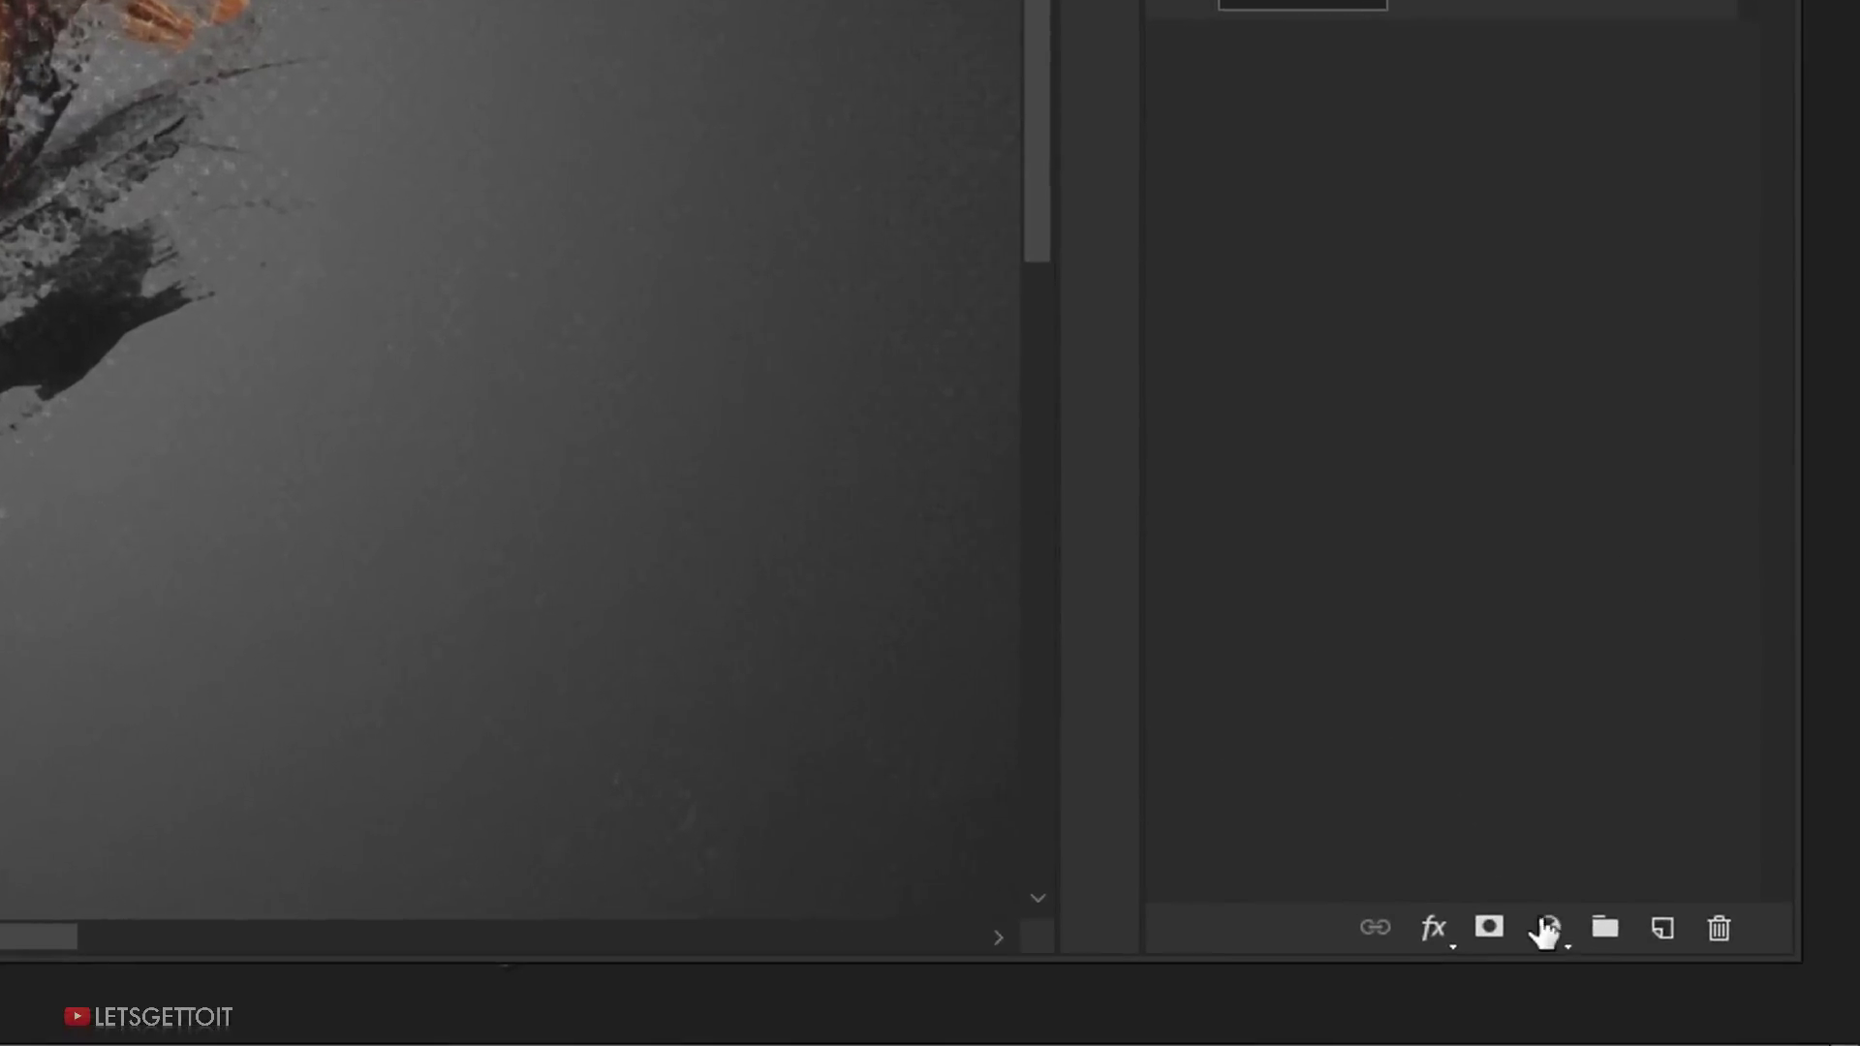
left_click(1707, 1012)
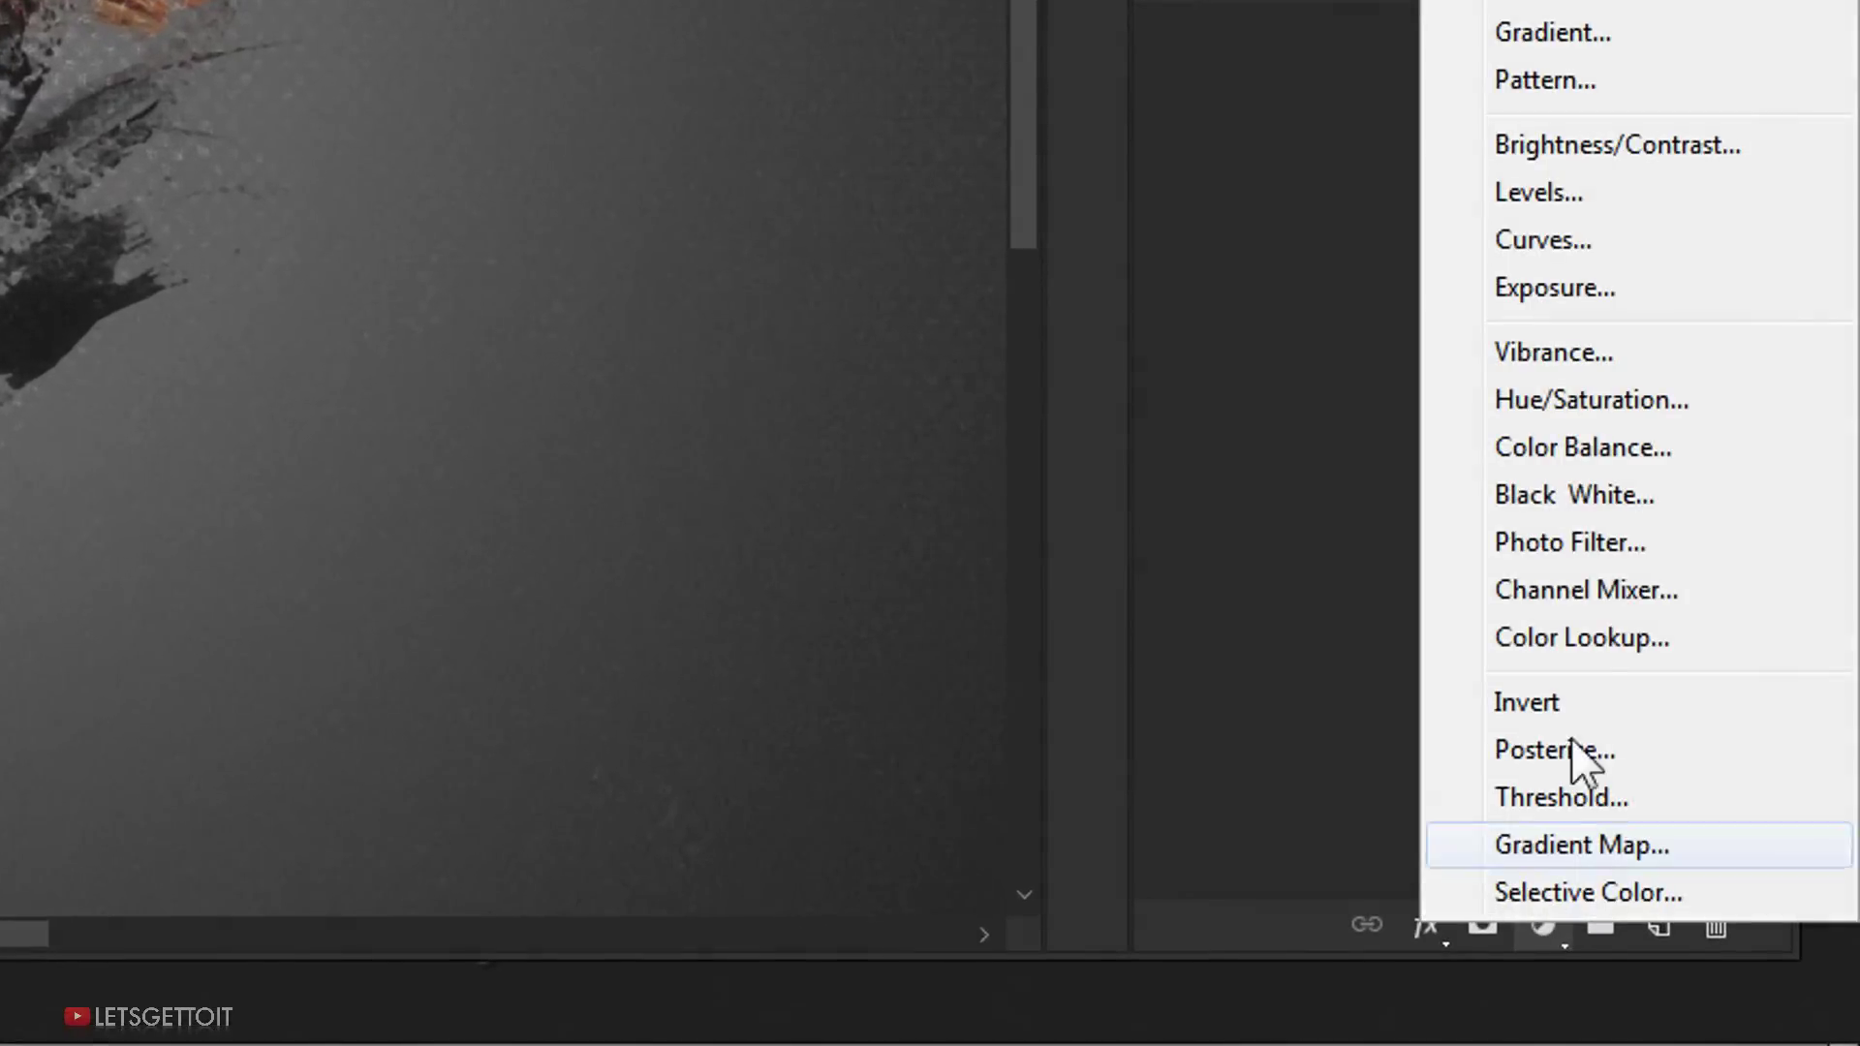
left_click(1579, 351)
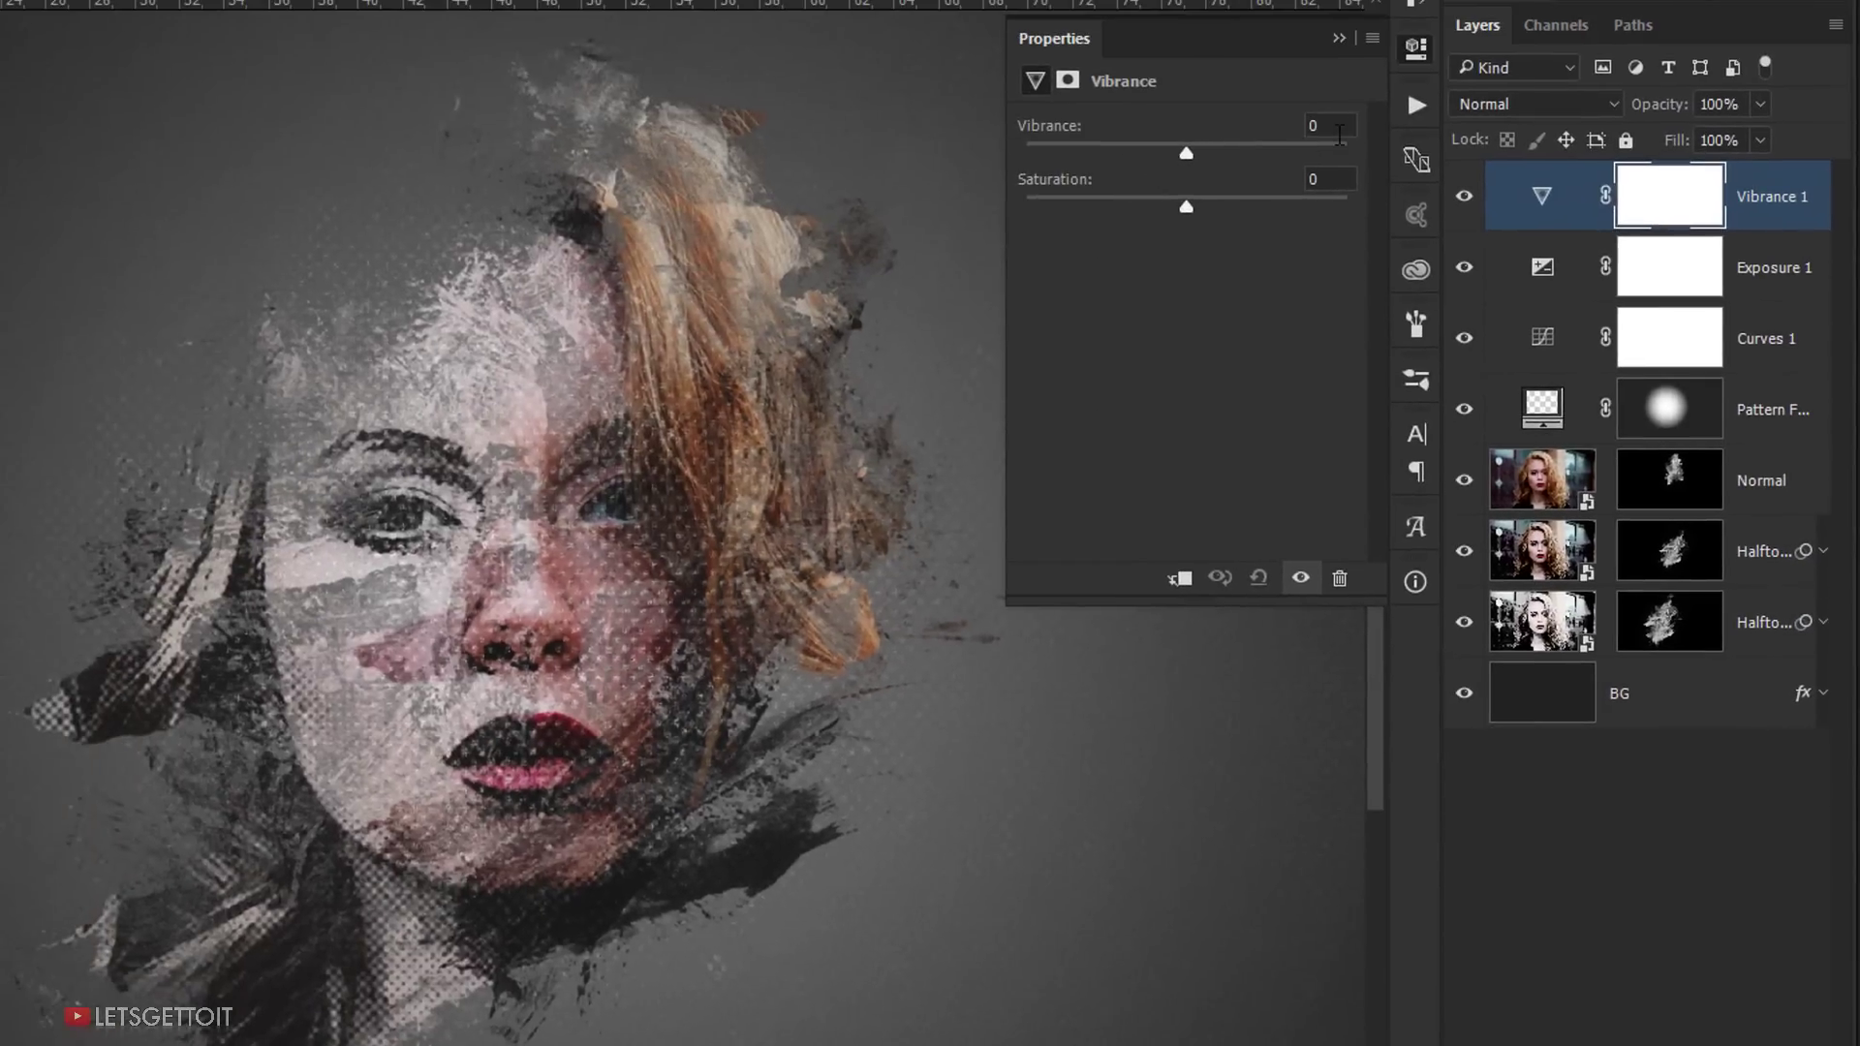
left_click(1340, 129)
type("50")
key("Tab")
type("25")
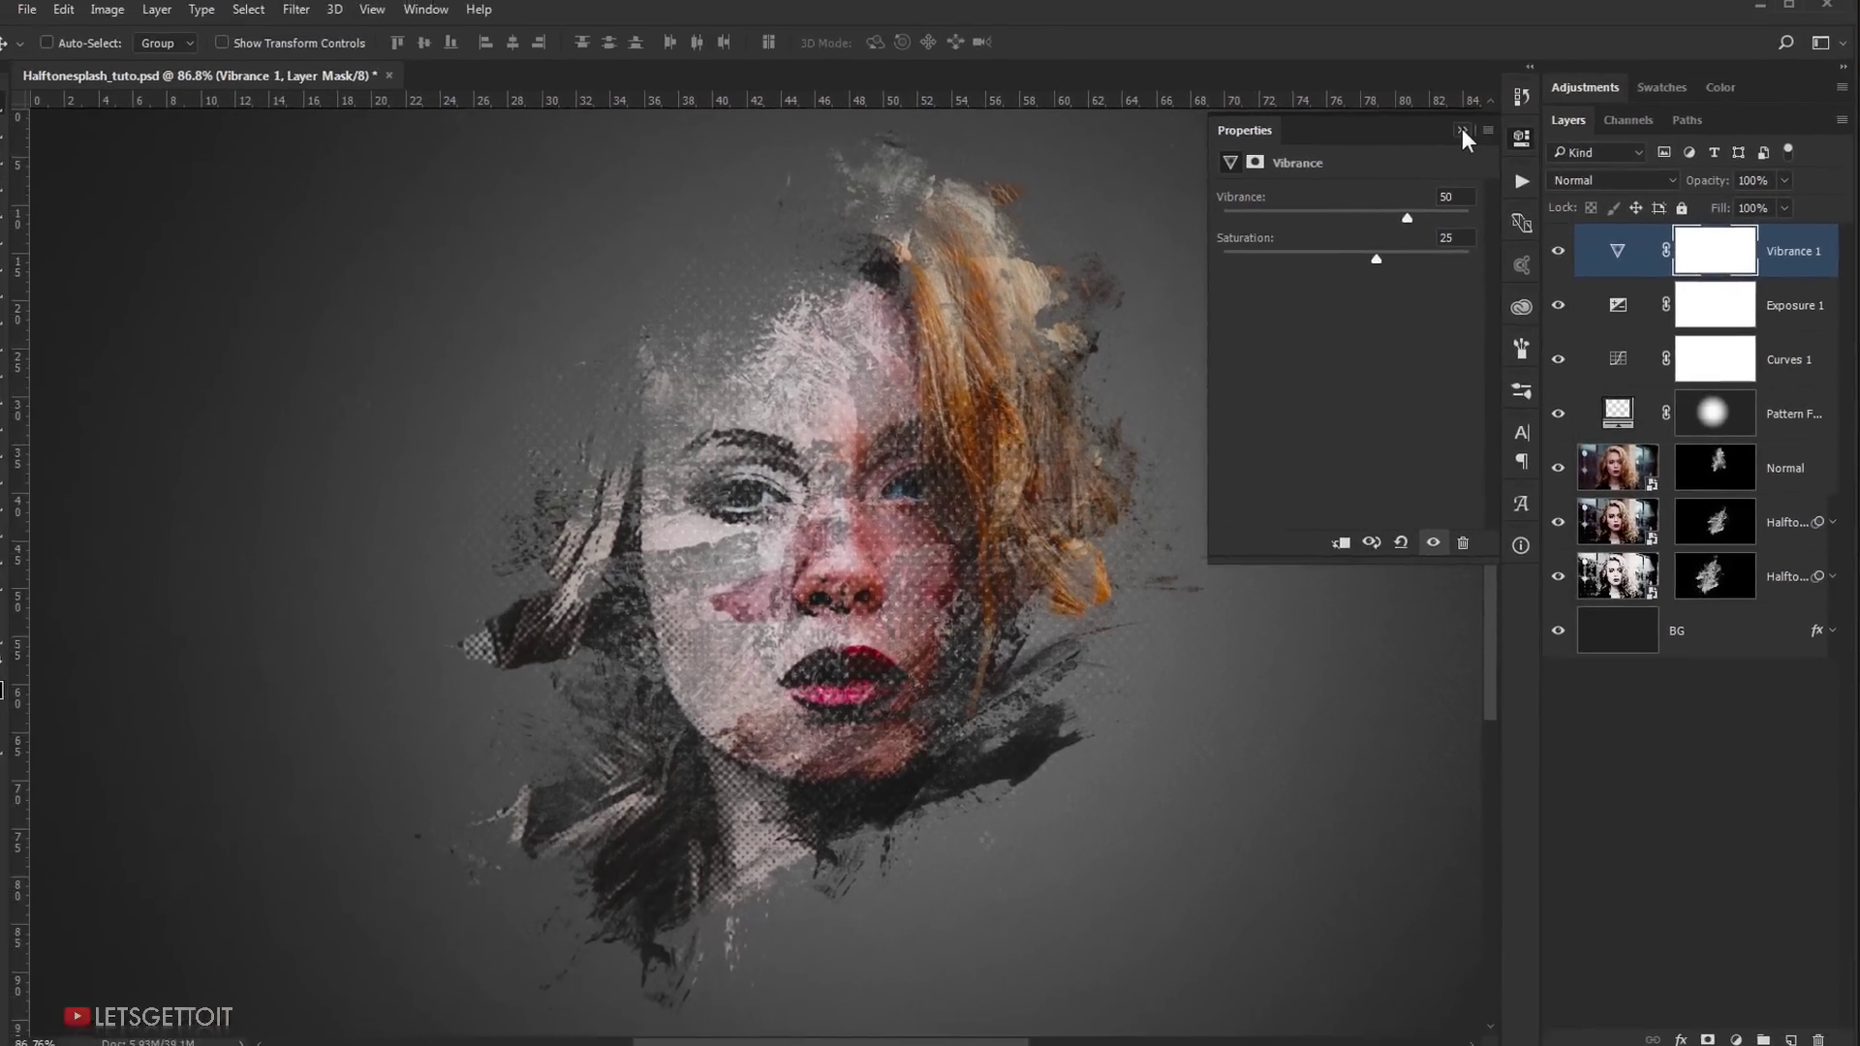
left_click(1376, 3)
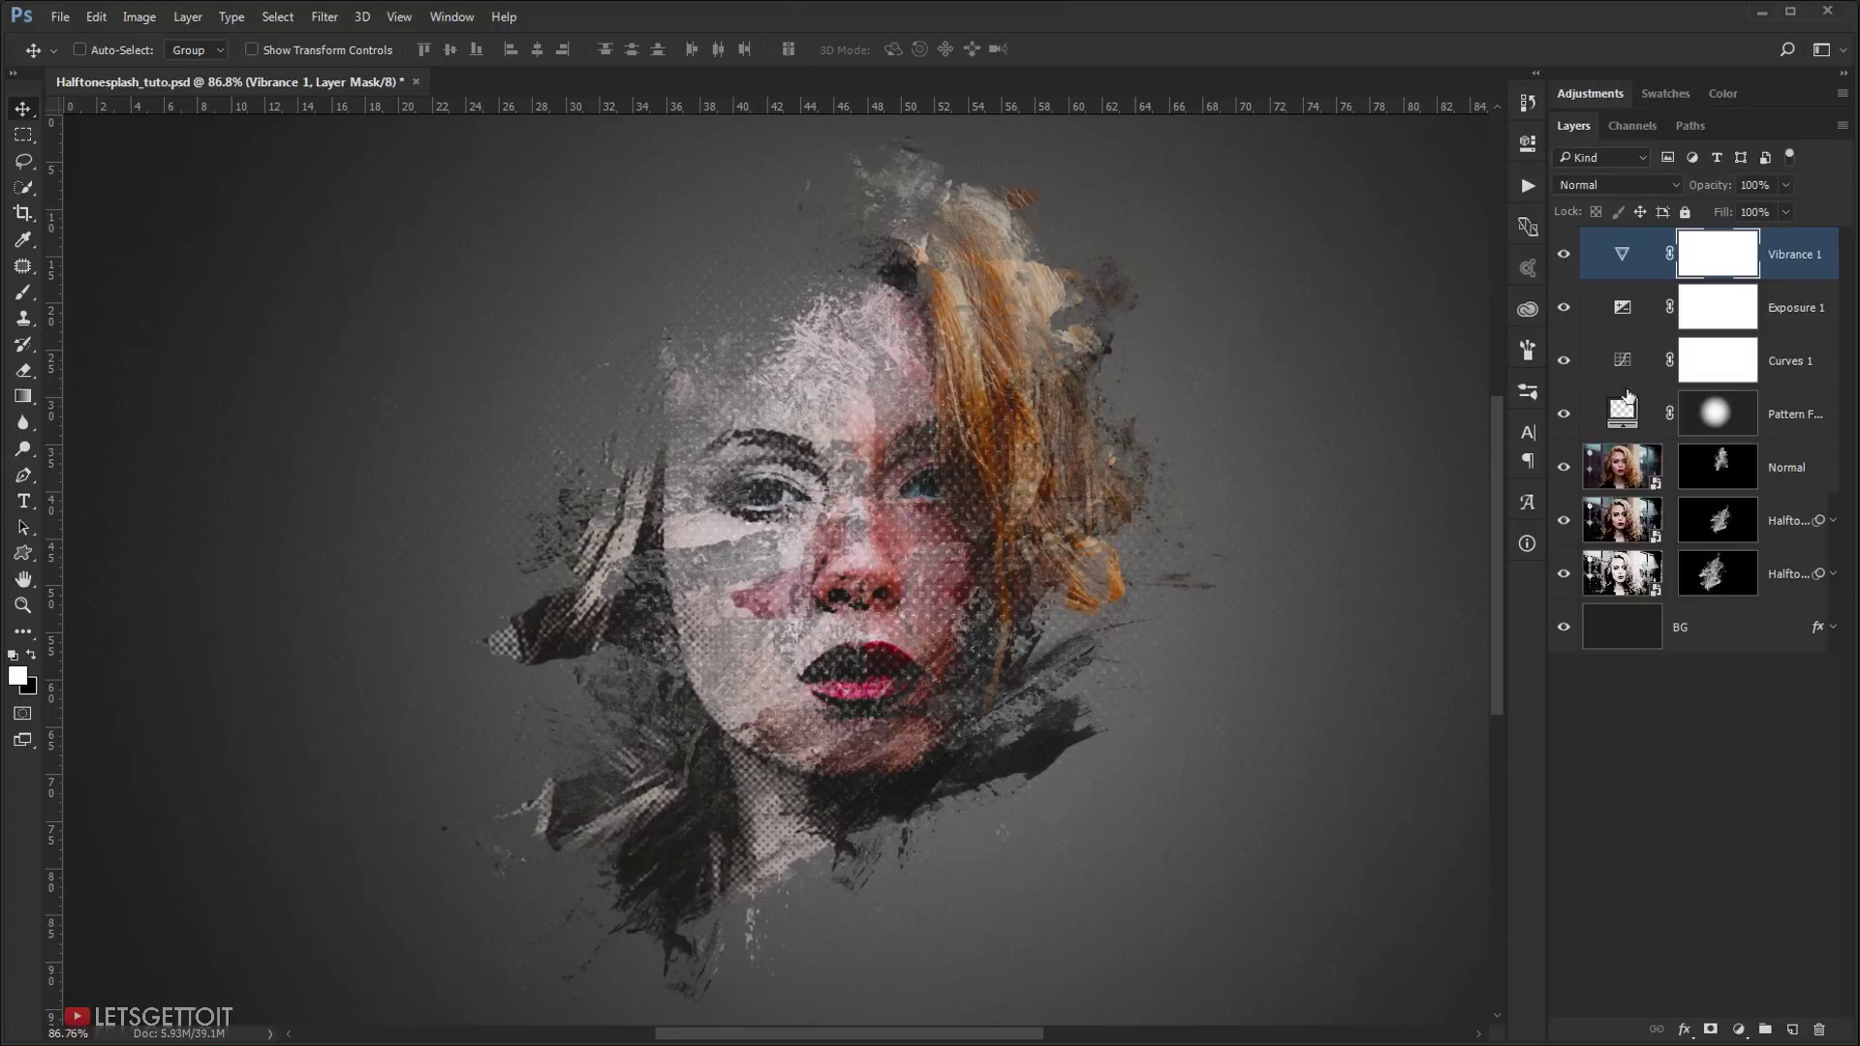
Step: Compare the portrait with and without the Vibrance adjustment and view the finished artwork with the interface panels hidden
left_click(1564, 256)
left_click(1564, 256)
left_click(1565, 257)
left_click(1565, 257)
key("Tab")
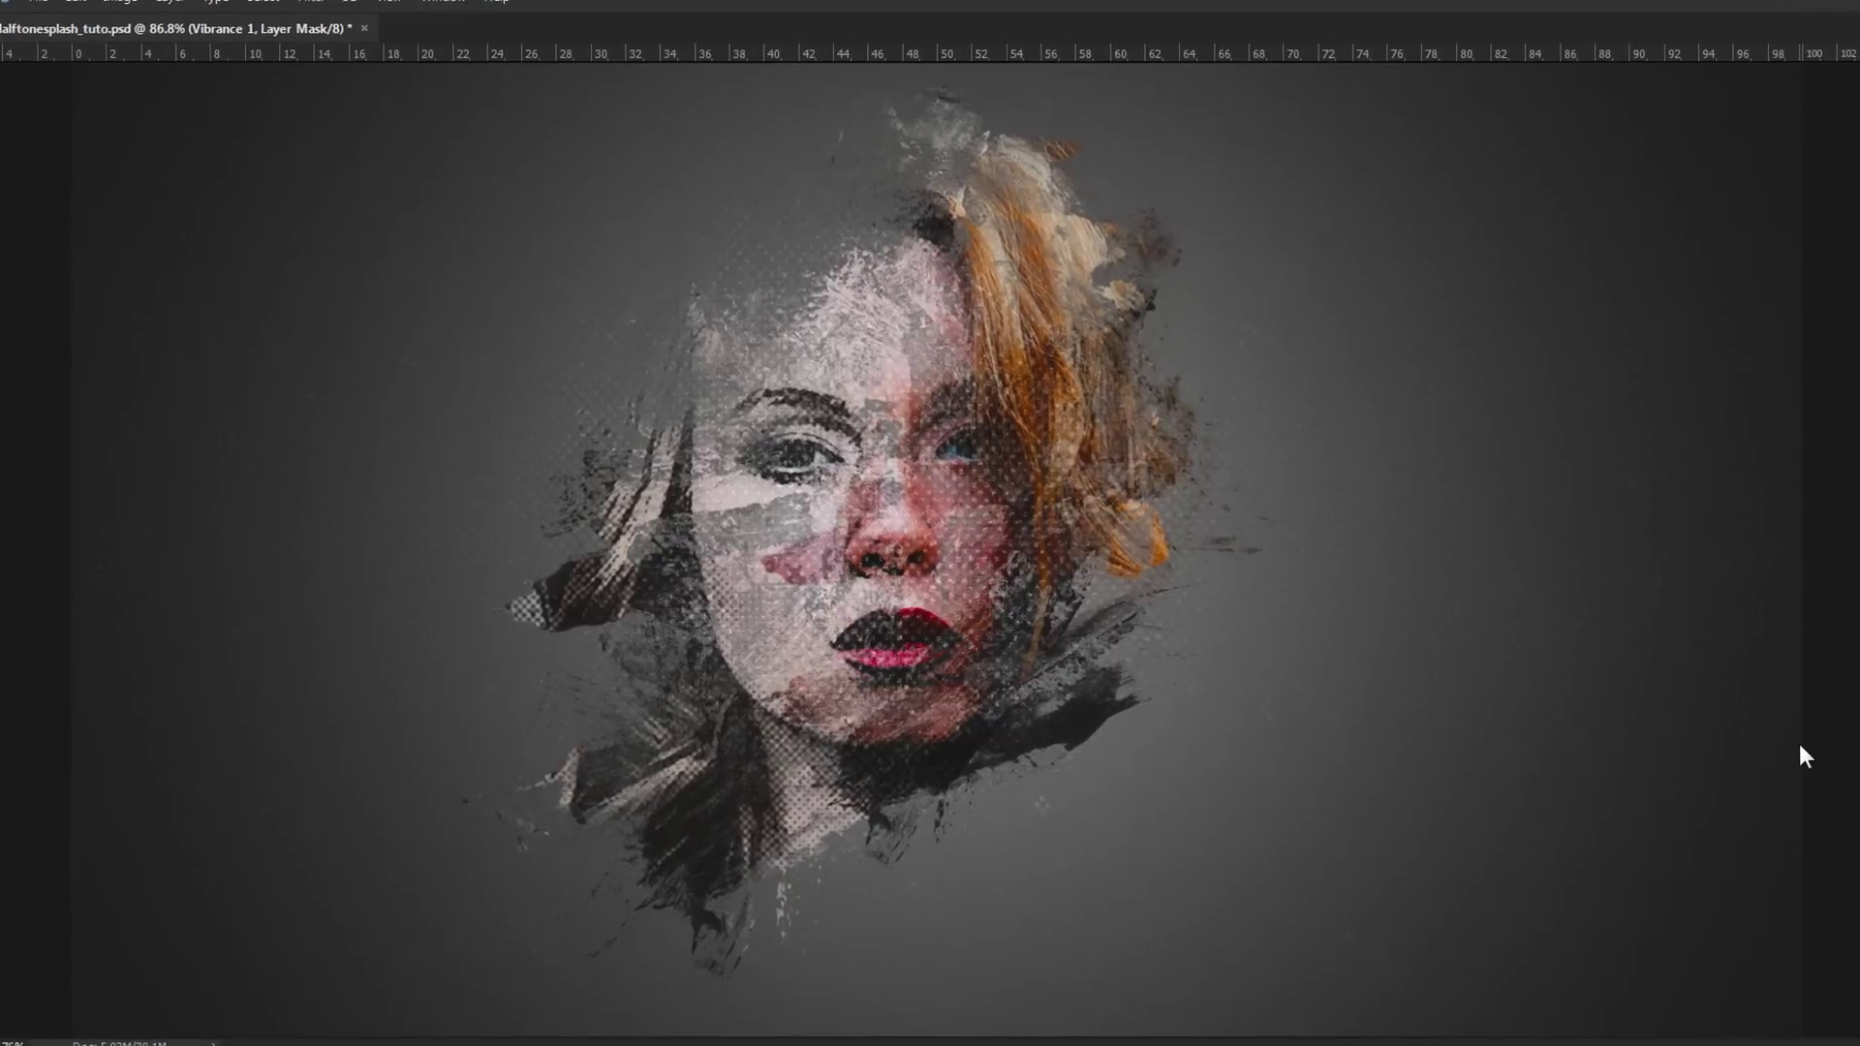